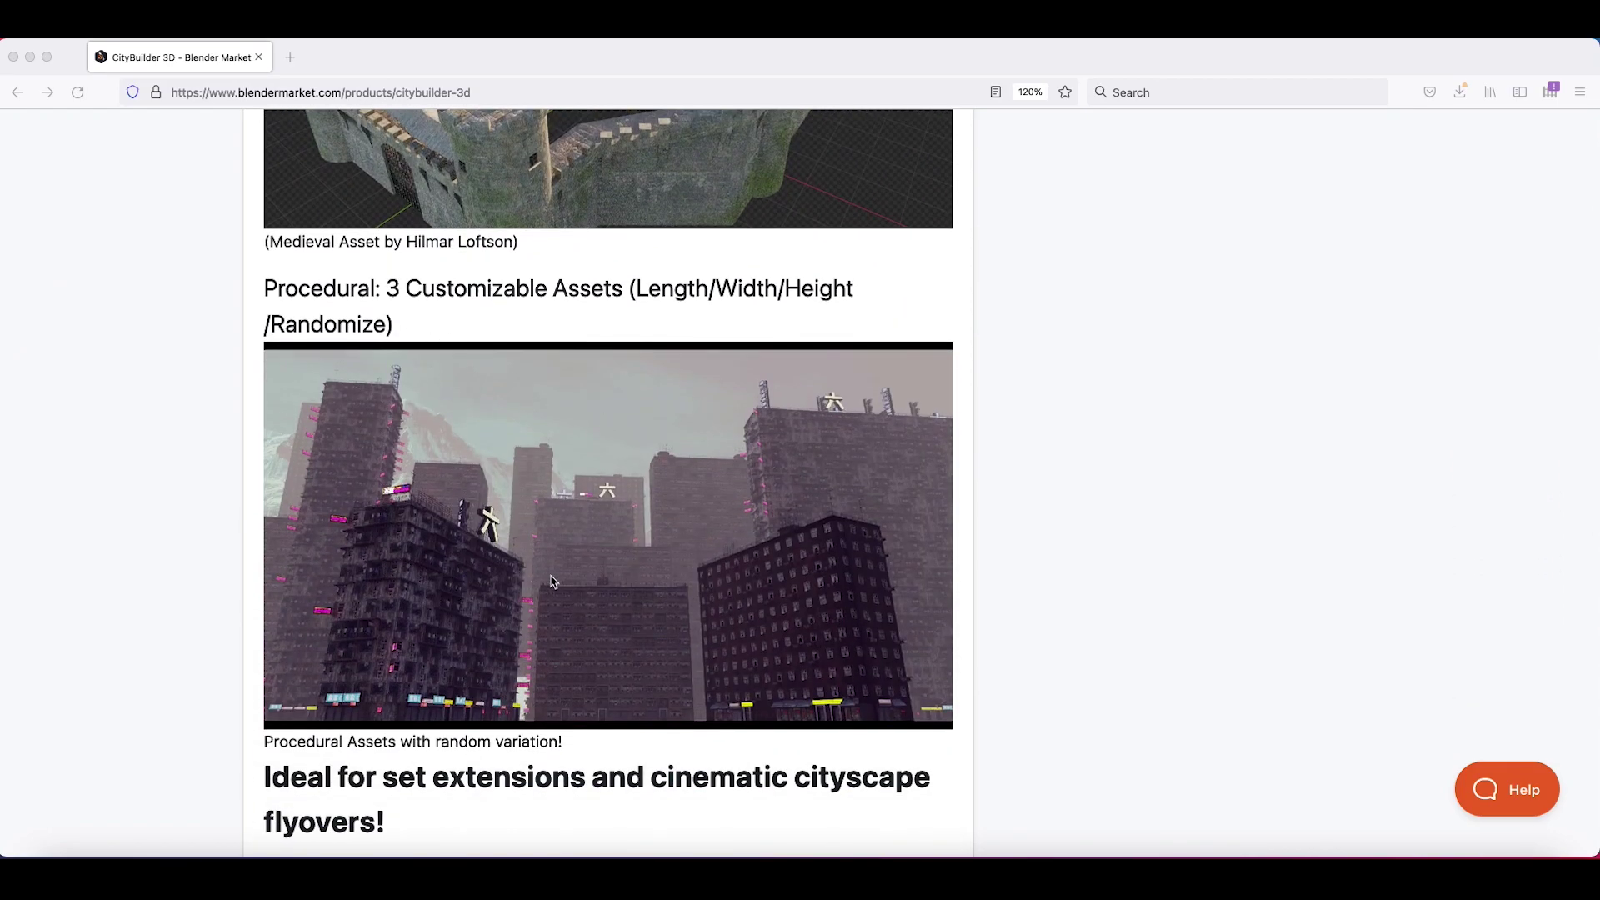
- Review the CityBuilder 3D product page, highlighting the full version's future asset packs note and the October sale discount text
scroll(552, 578, down, 7)
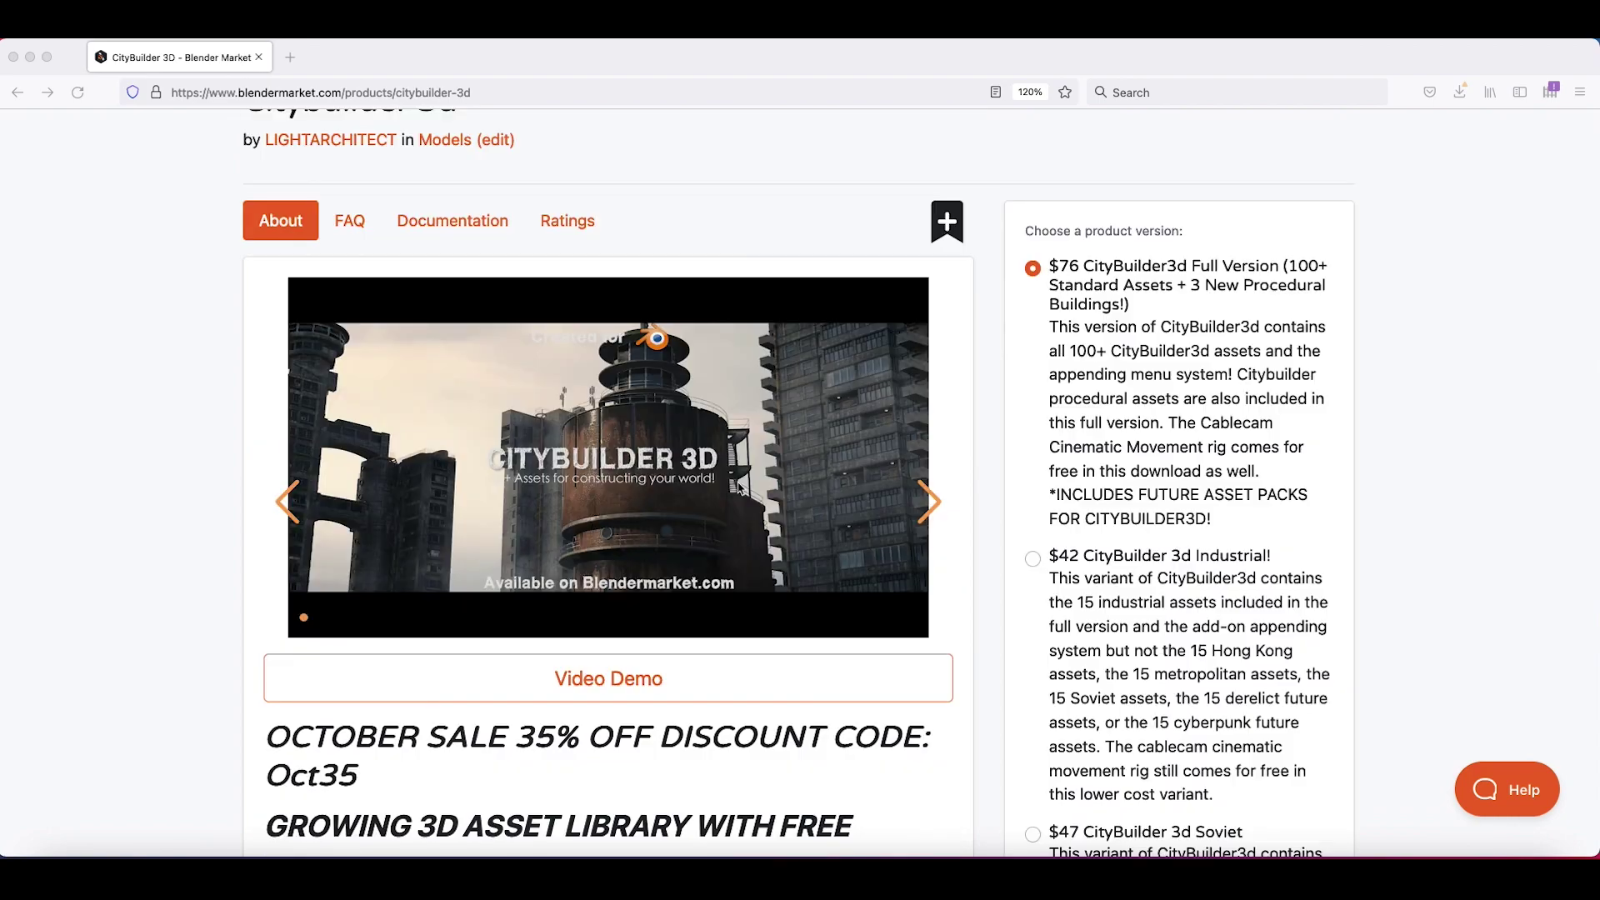
scroll(737, 488, down, 3)
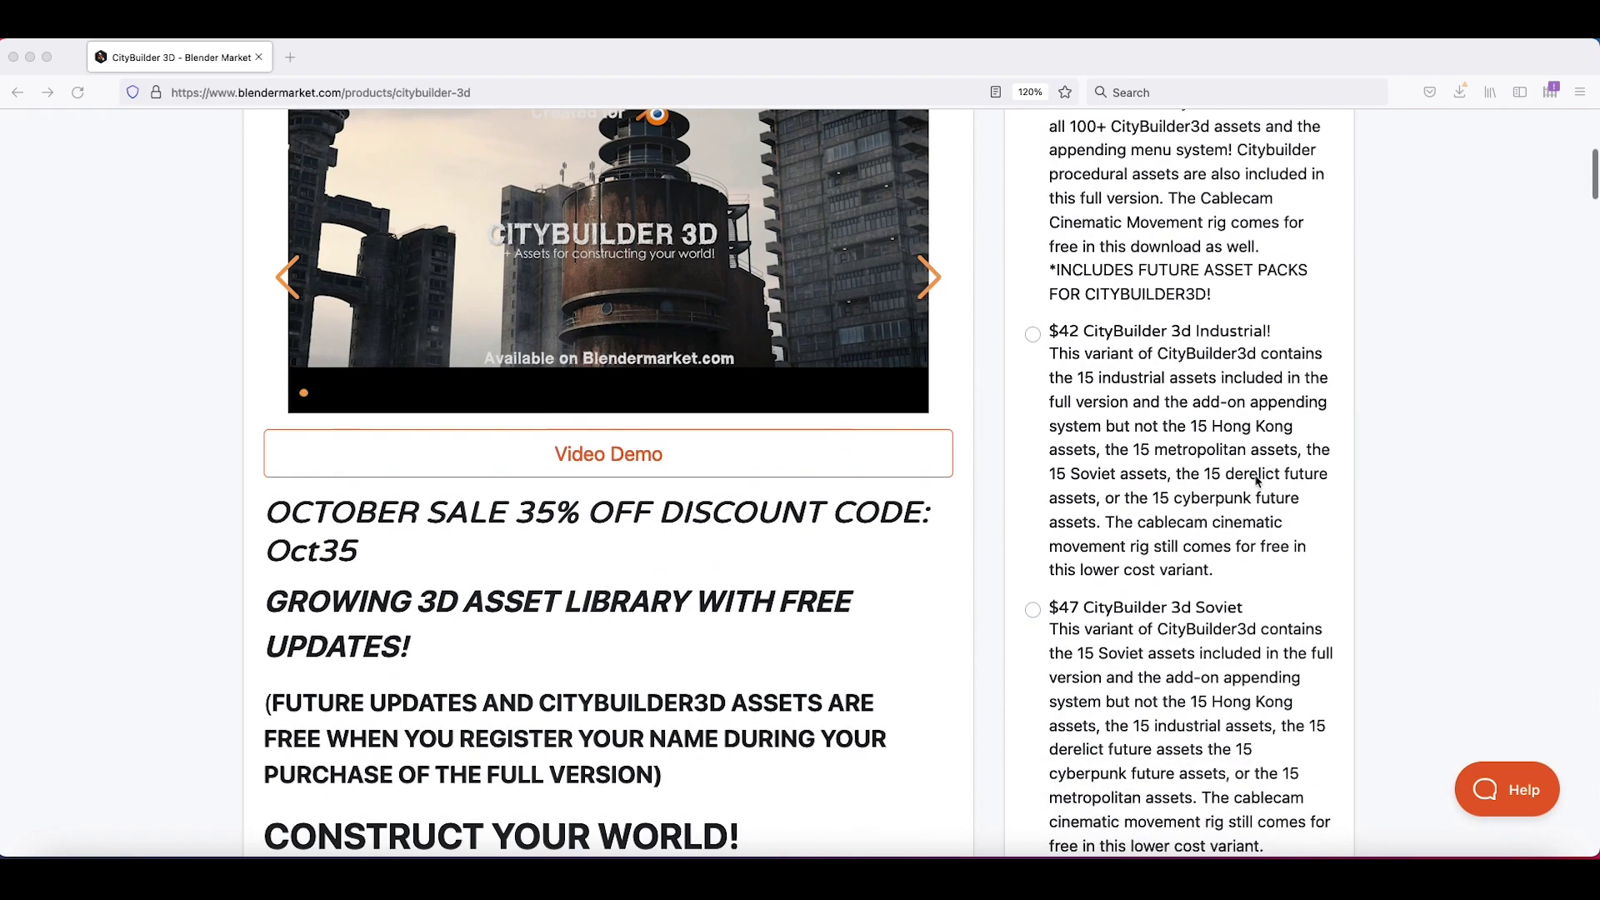
scroll(1103, 442, up, 4)
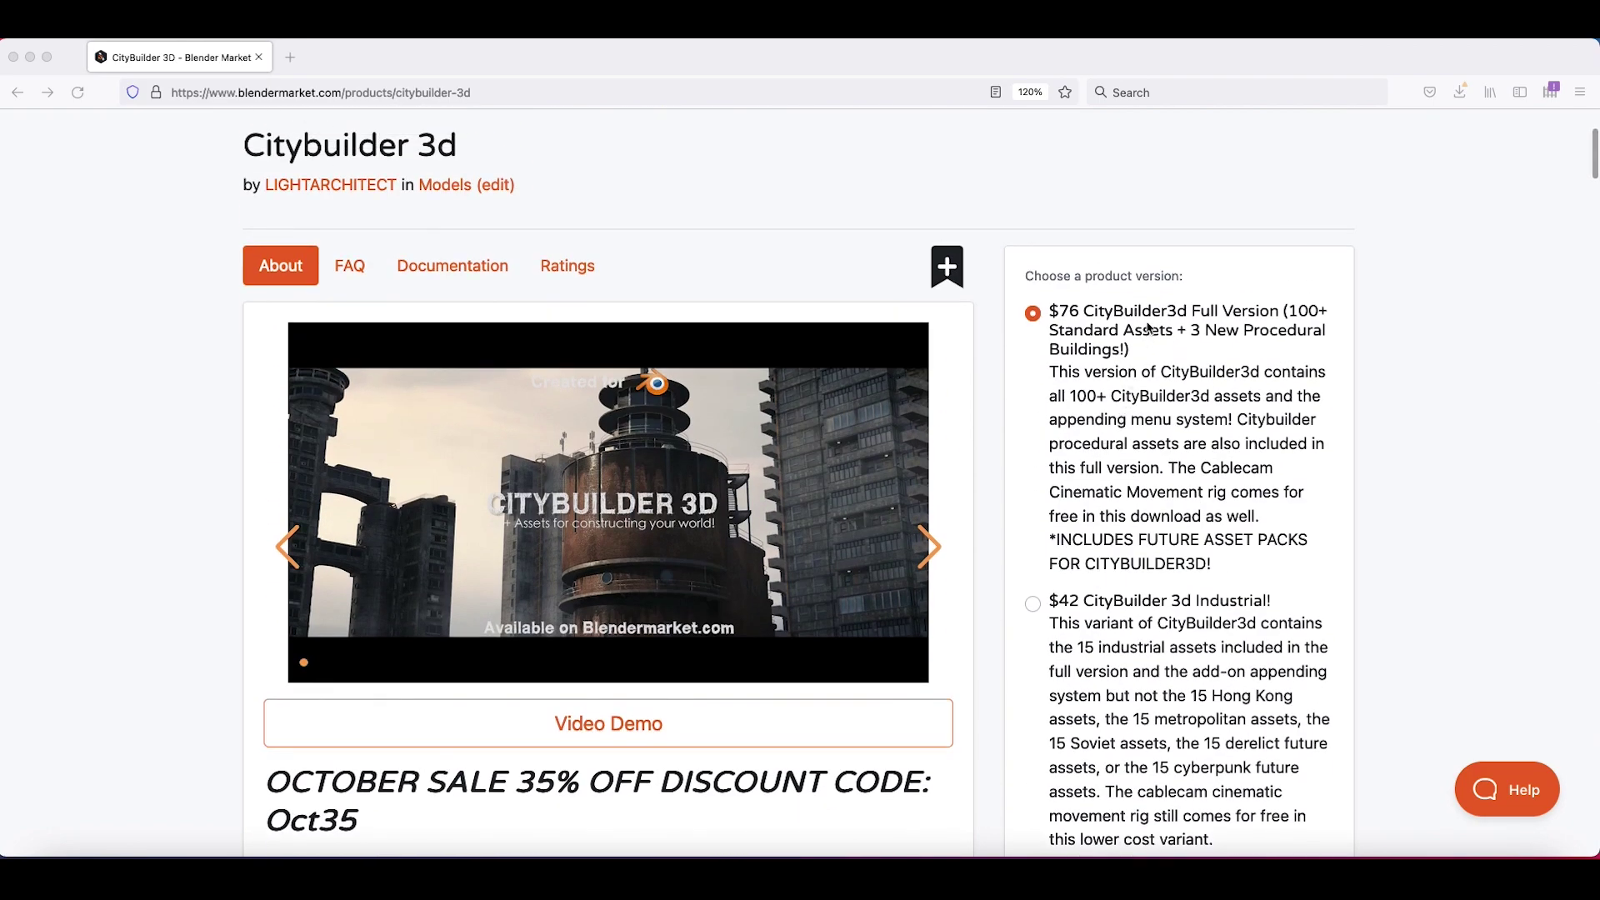
scroll(1175, 302, down, 1)
drag(1050, 490, 1210, 528)
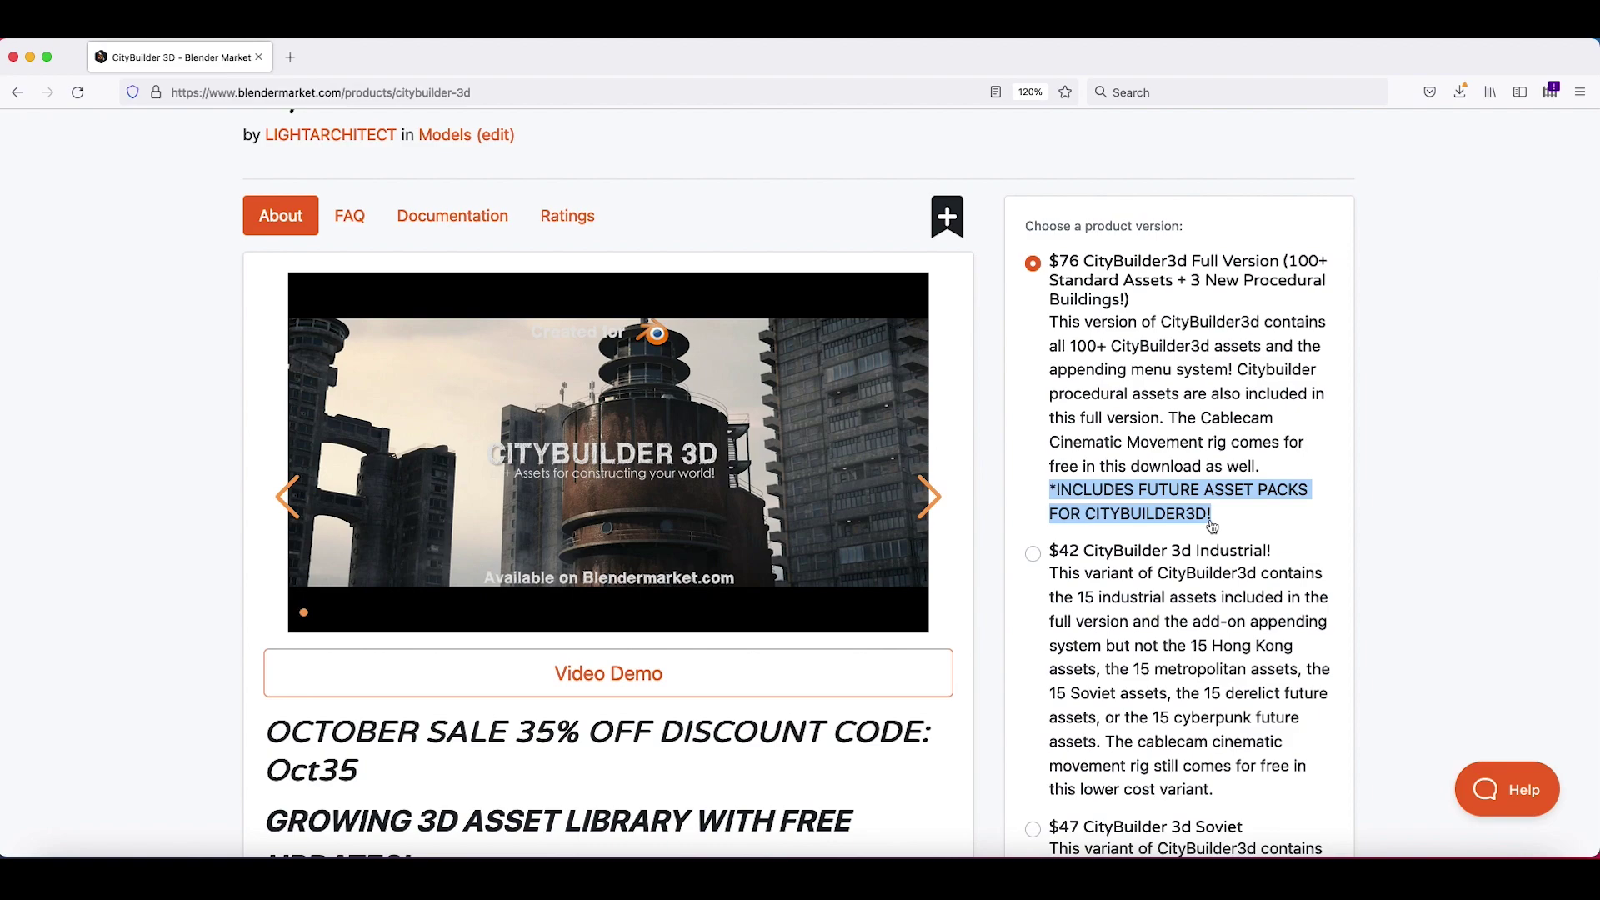
scroll(1250, 496, down, 1)
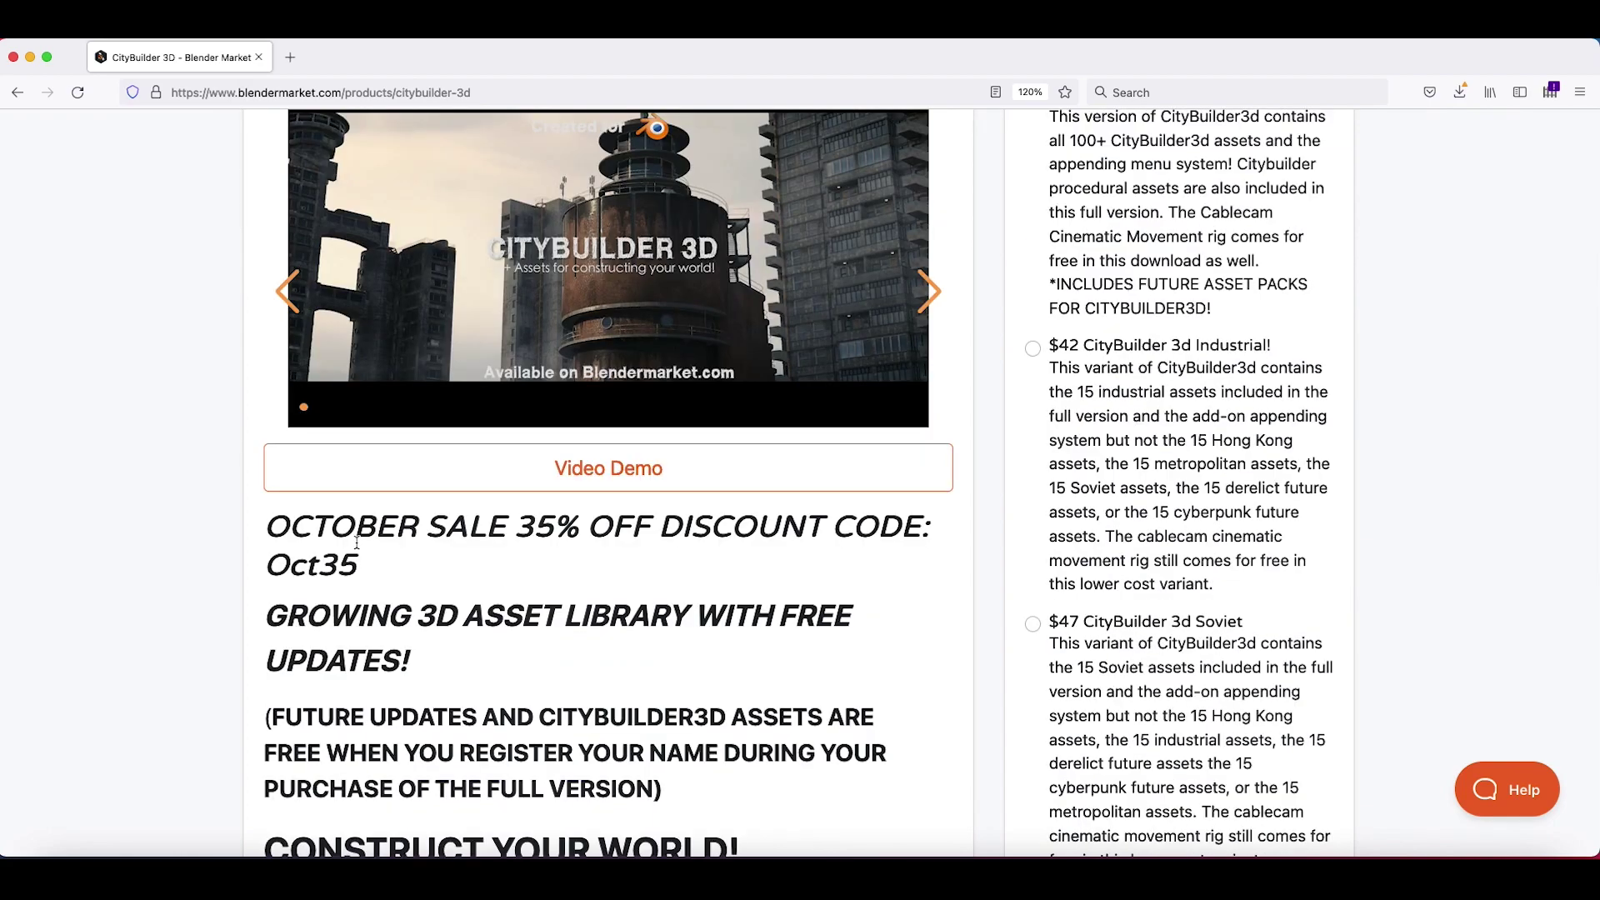
scroll(523, 467, down, 2)
drag(269, 498, 435, 504)
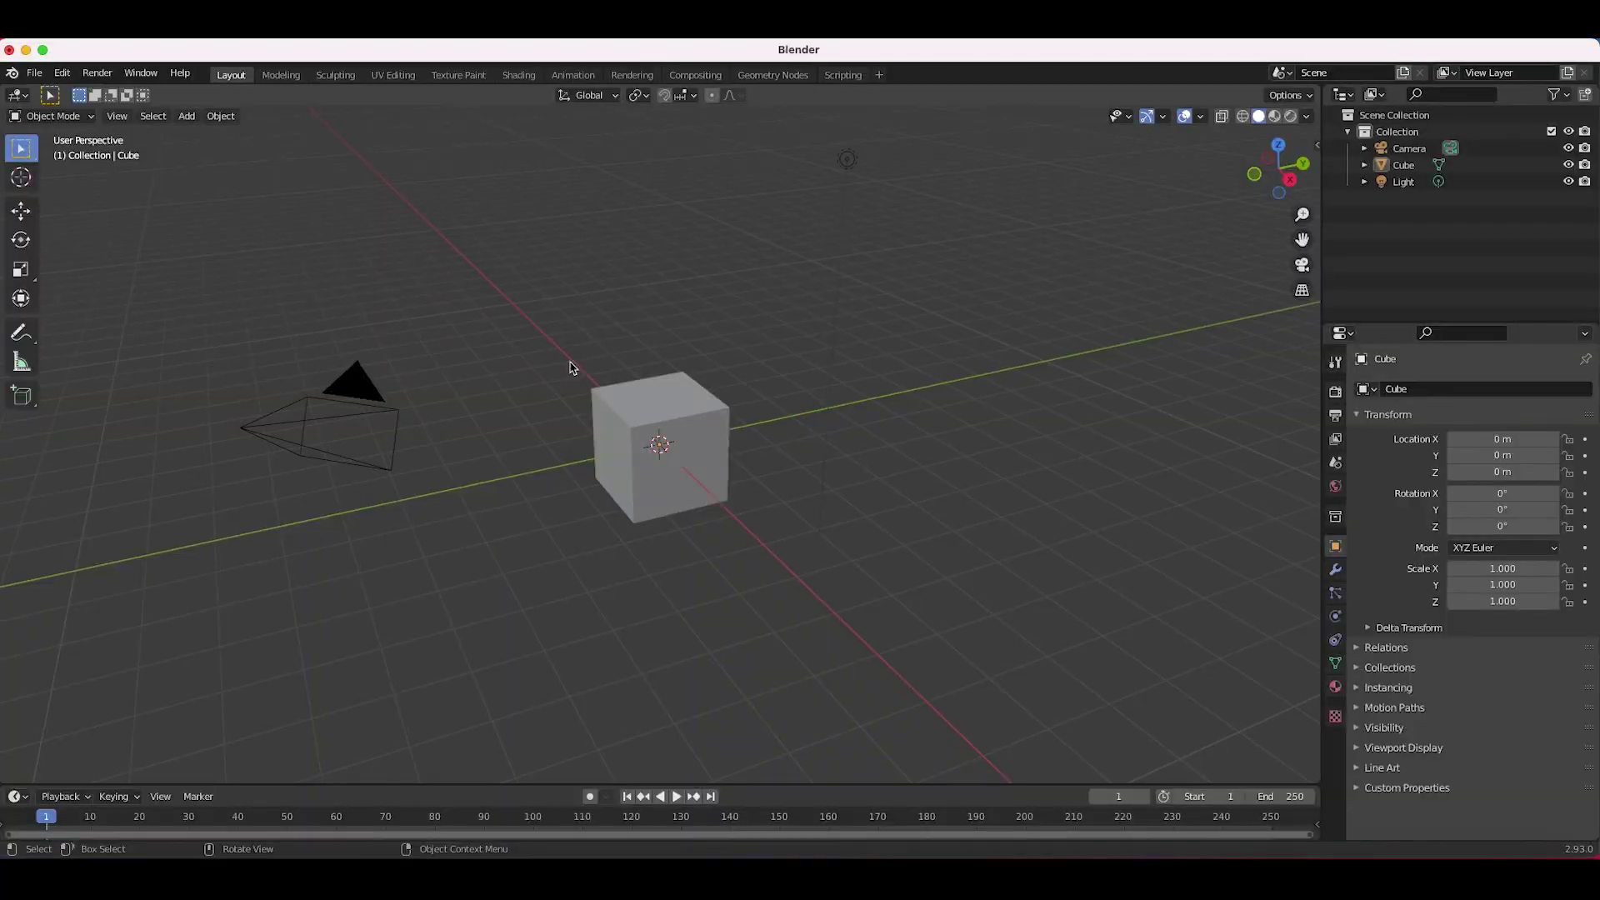
- Switch to Blender and delete the default camera, cube and light from the scene
scroll(572, 367, down, 5)
scroll(572, 370, right, 5)
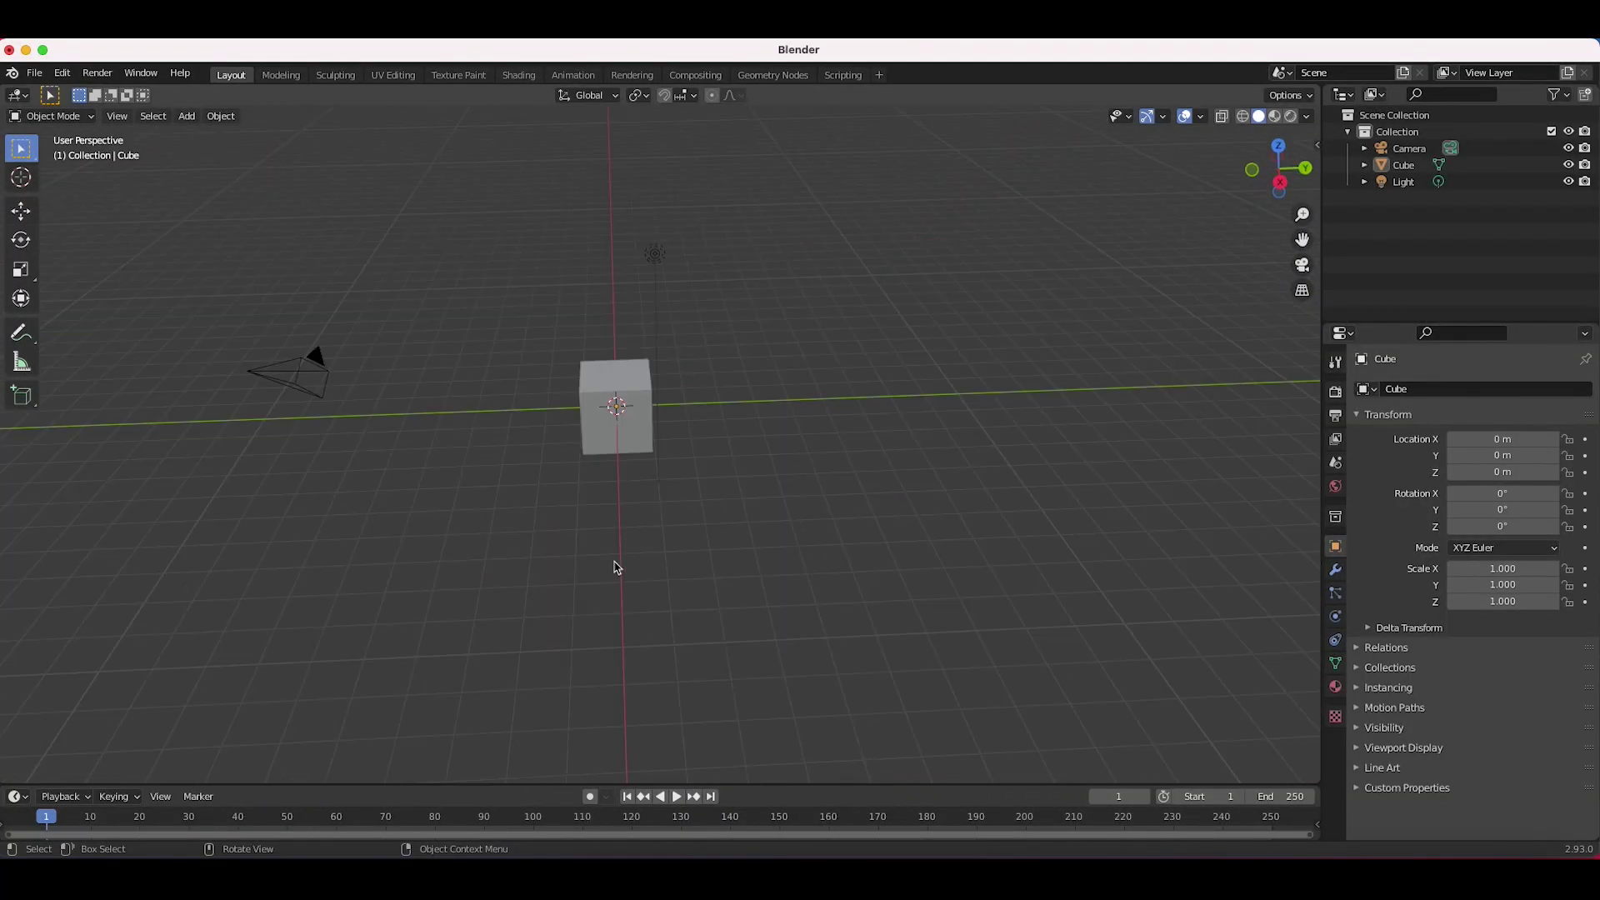
key(b)
drag(945, 197, 93, 623)
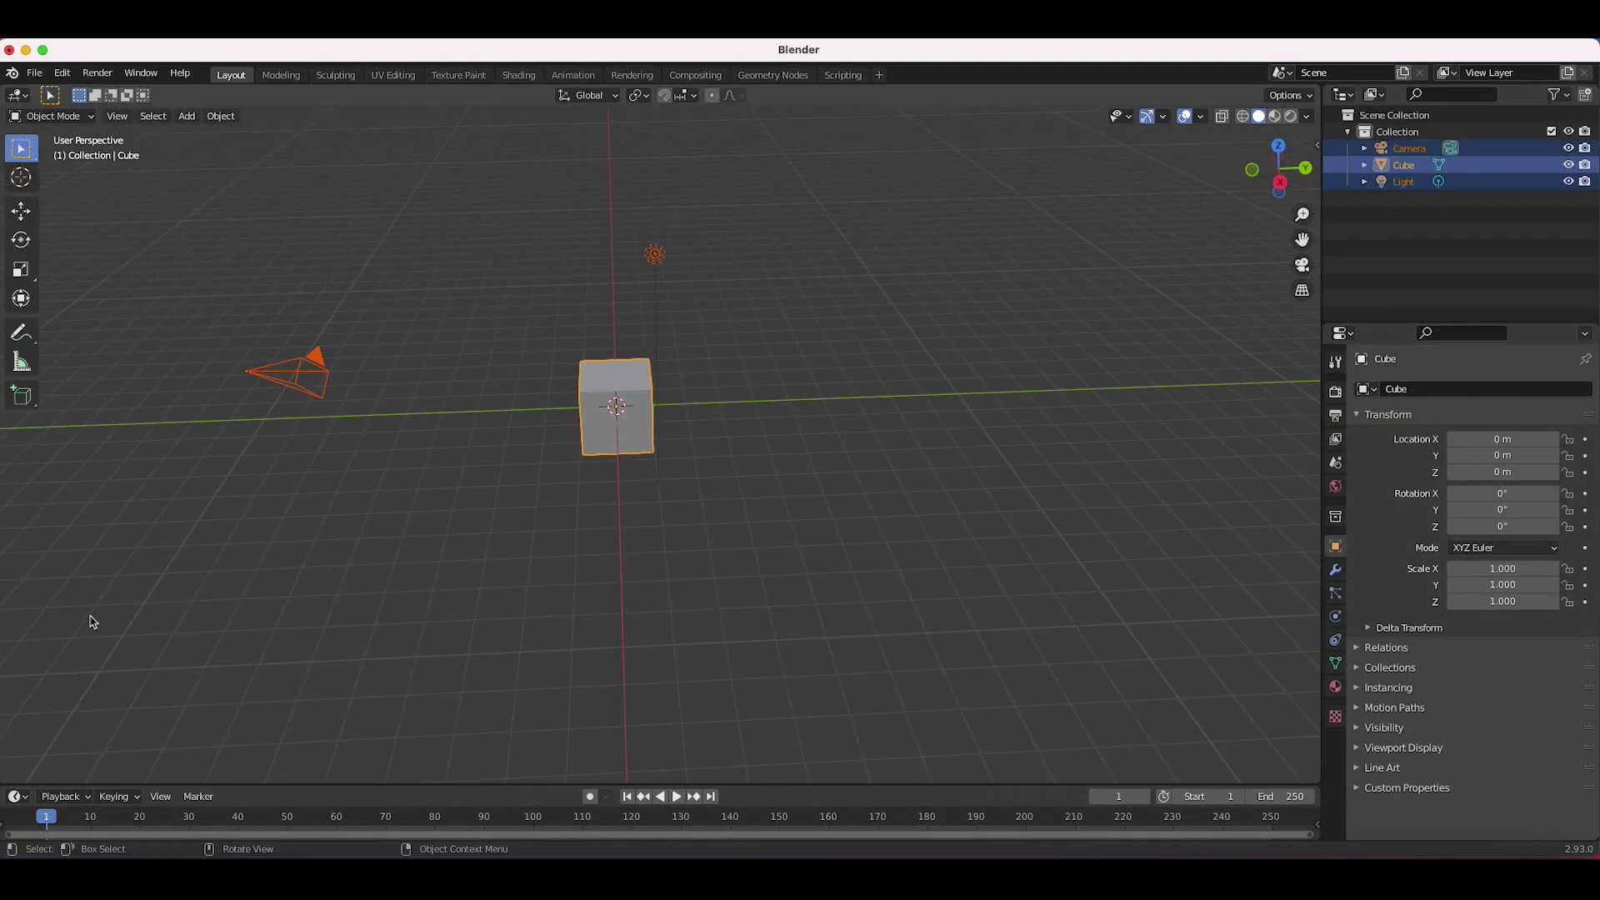
key(x)
click(464, 448)
scroll(847, 393, left, 5)
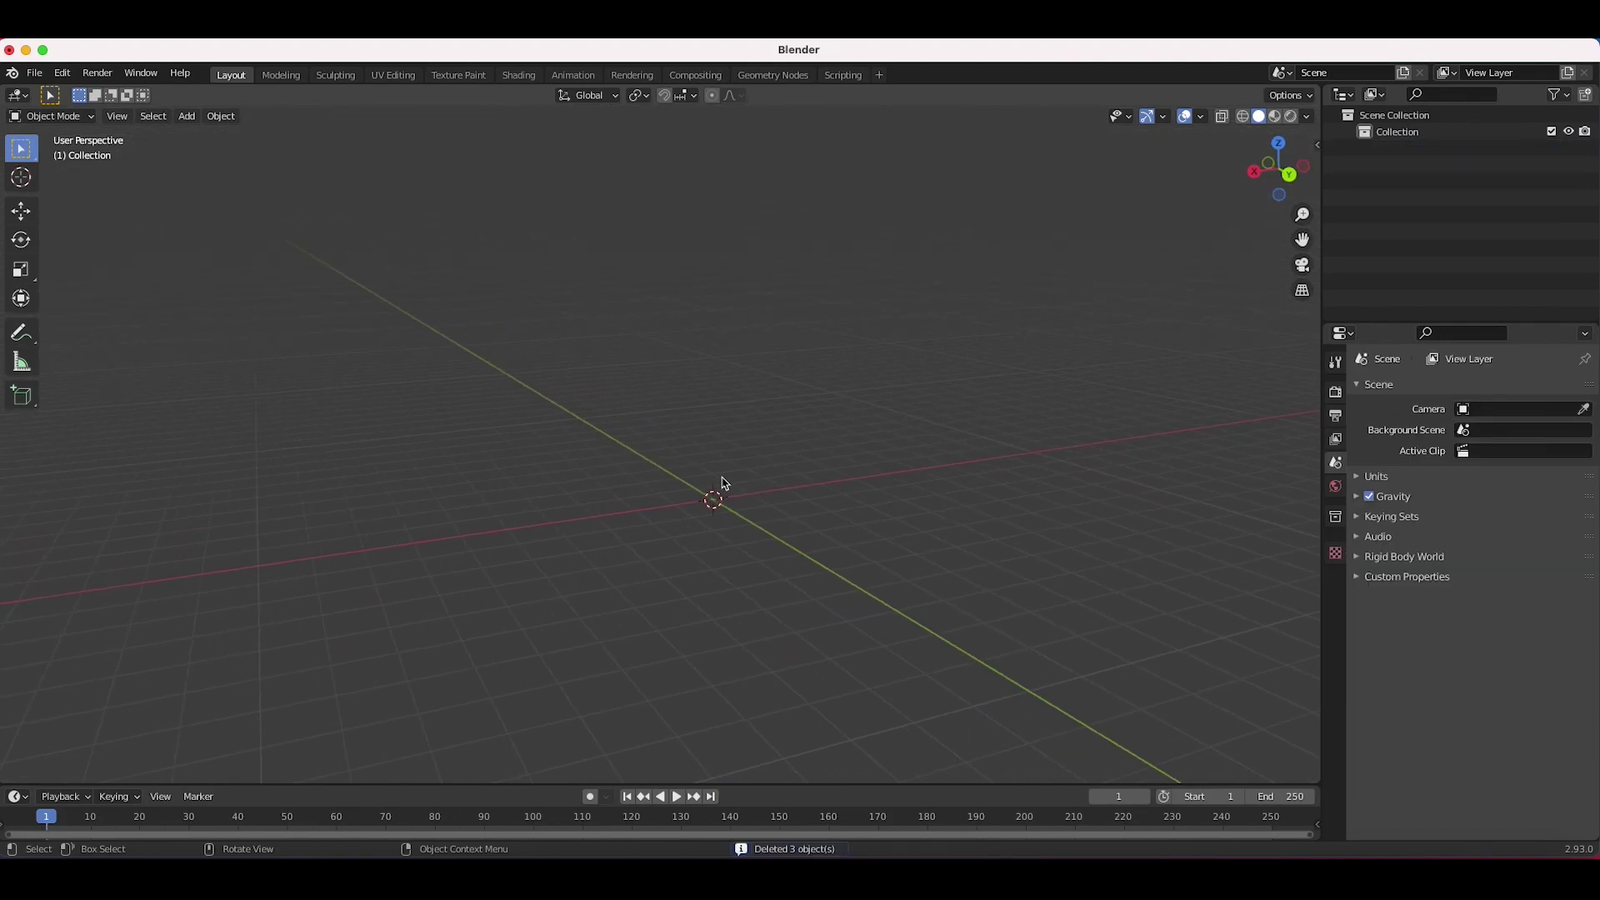
- Add a camera to the empty scene and move it to about X 11.4 m, Y -3.0 m, Z 1.7 m
key(shift+a)
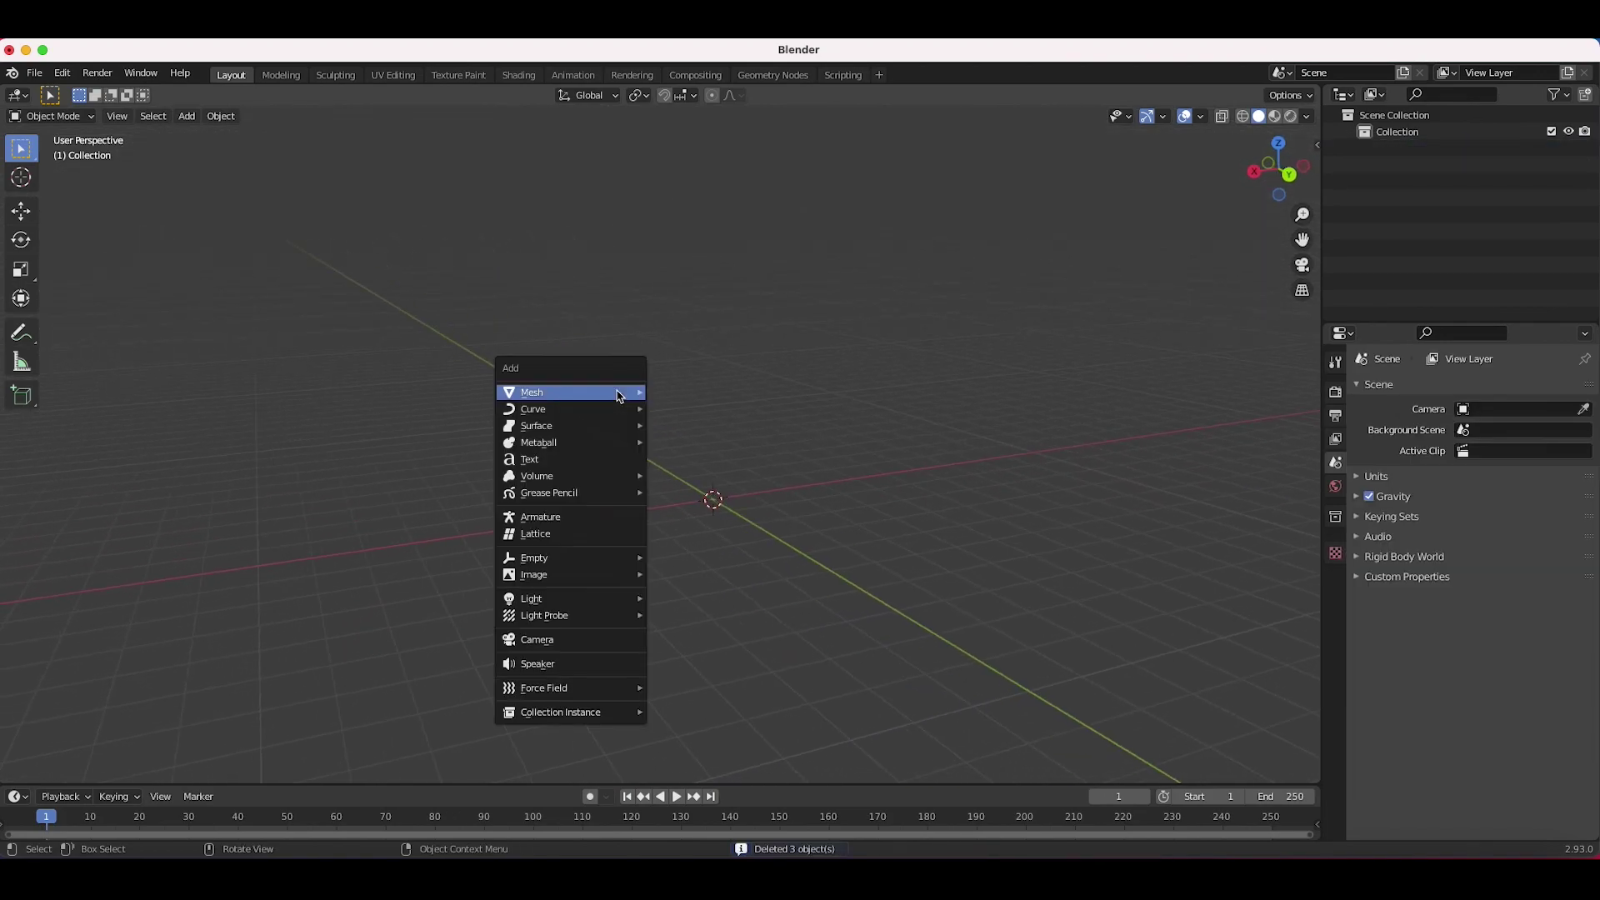
click(527, 642)
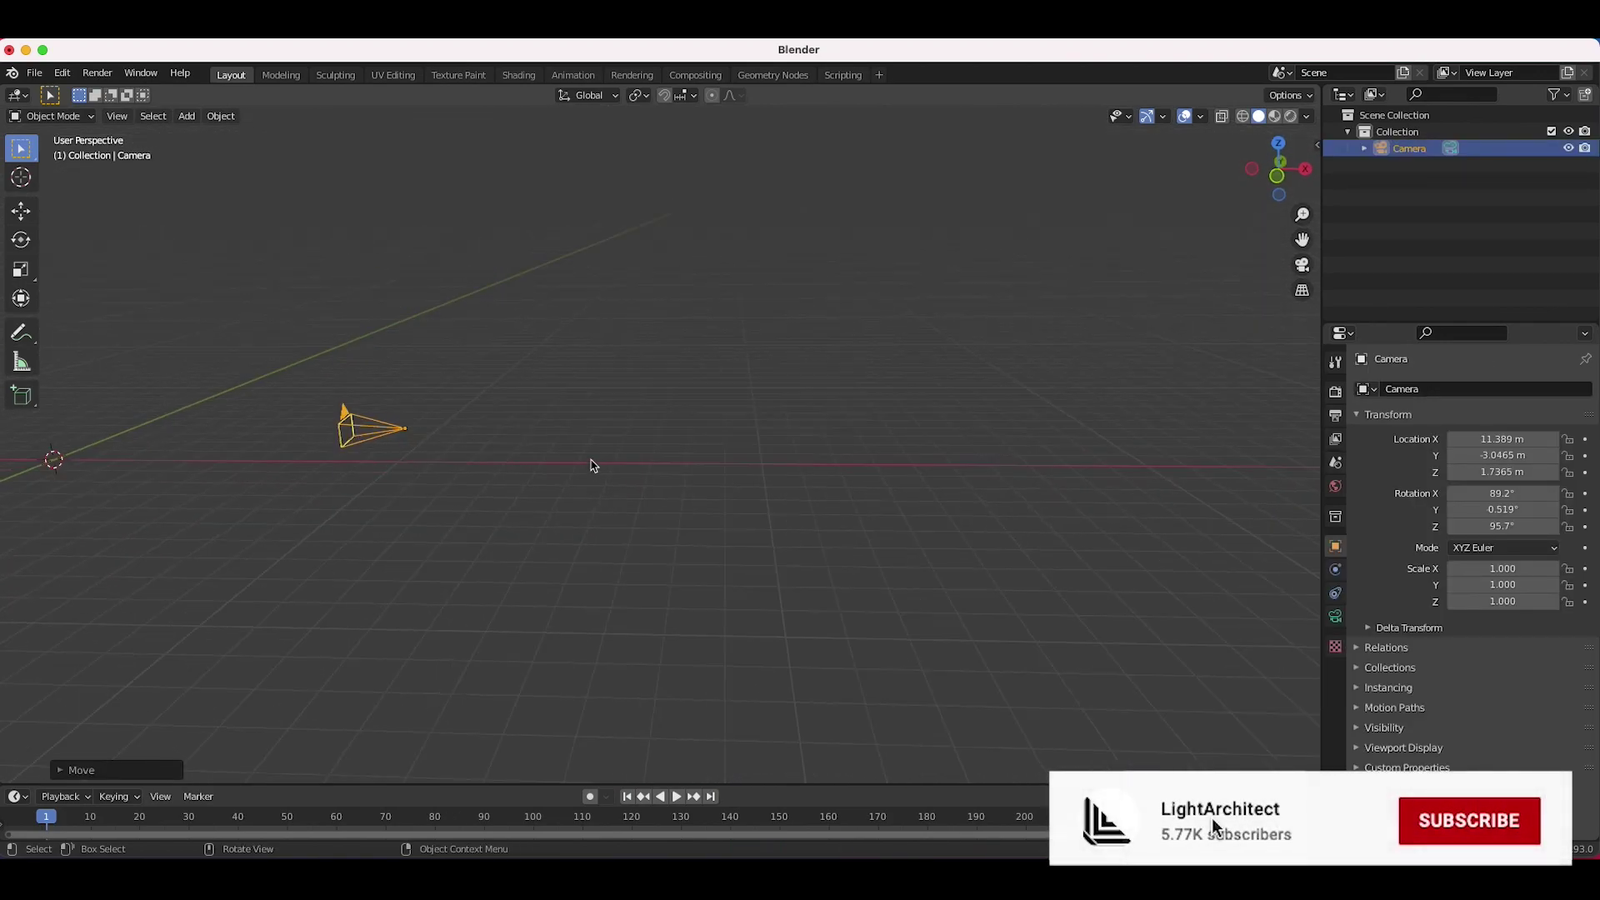
scroll(589, 464, left, 5)
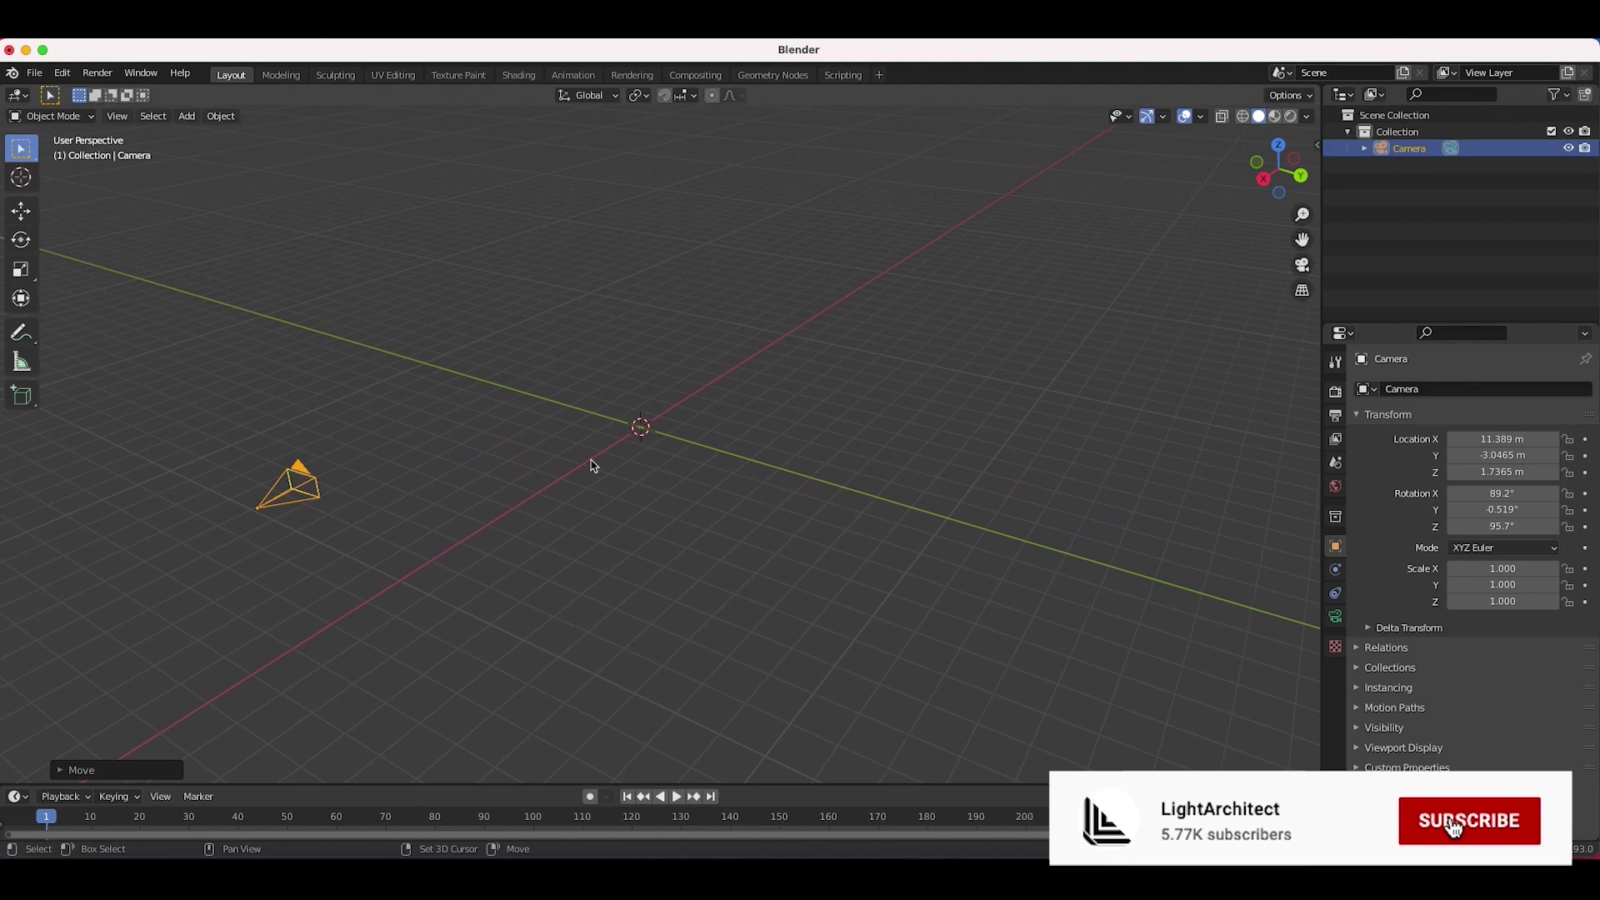
shift+scroll(594, 465, left, 3)
shift+scroll(593, 466, right, 2)
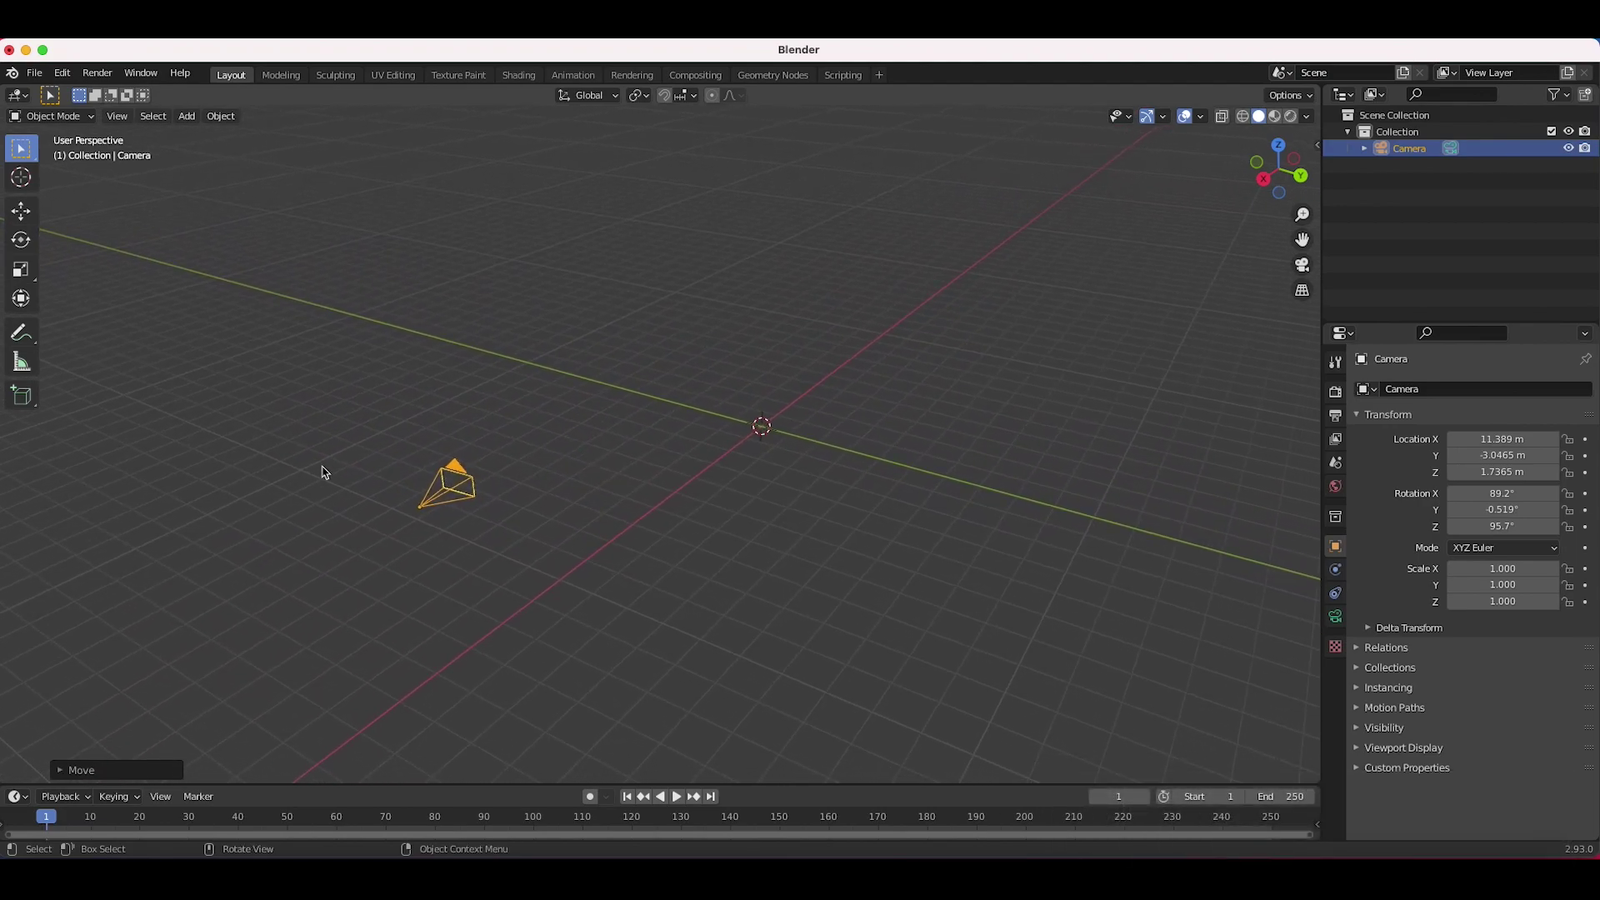
- Enable background images for the camera and add an entry with Movie Clip as its source
click(1336, 619)
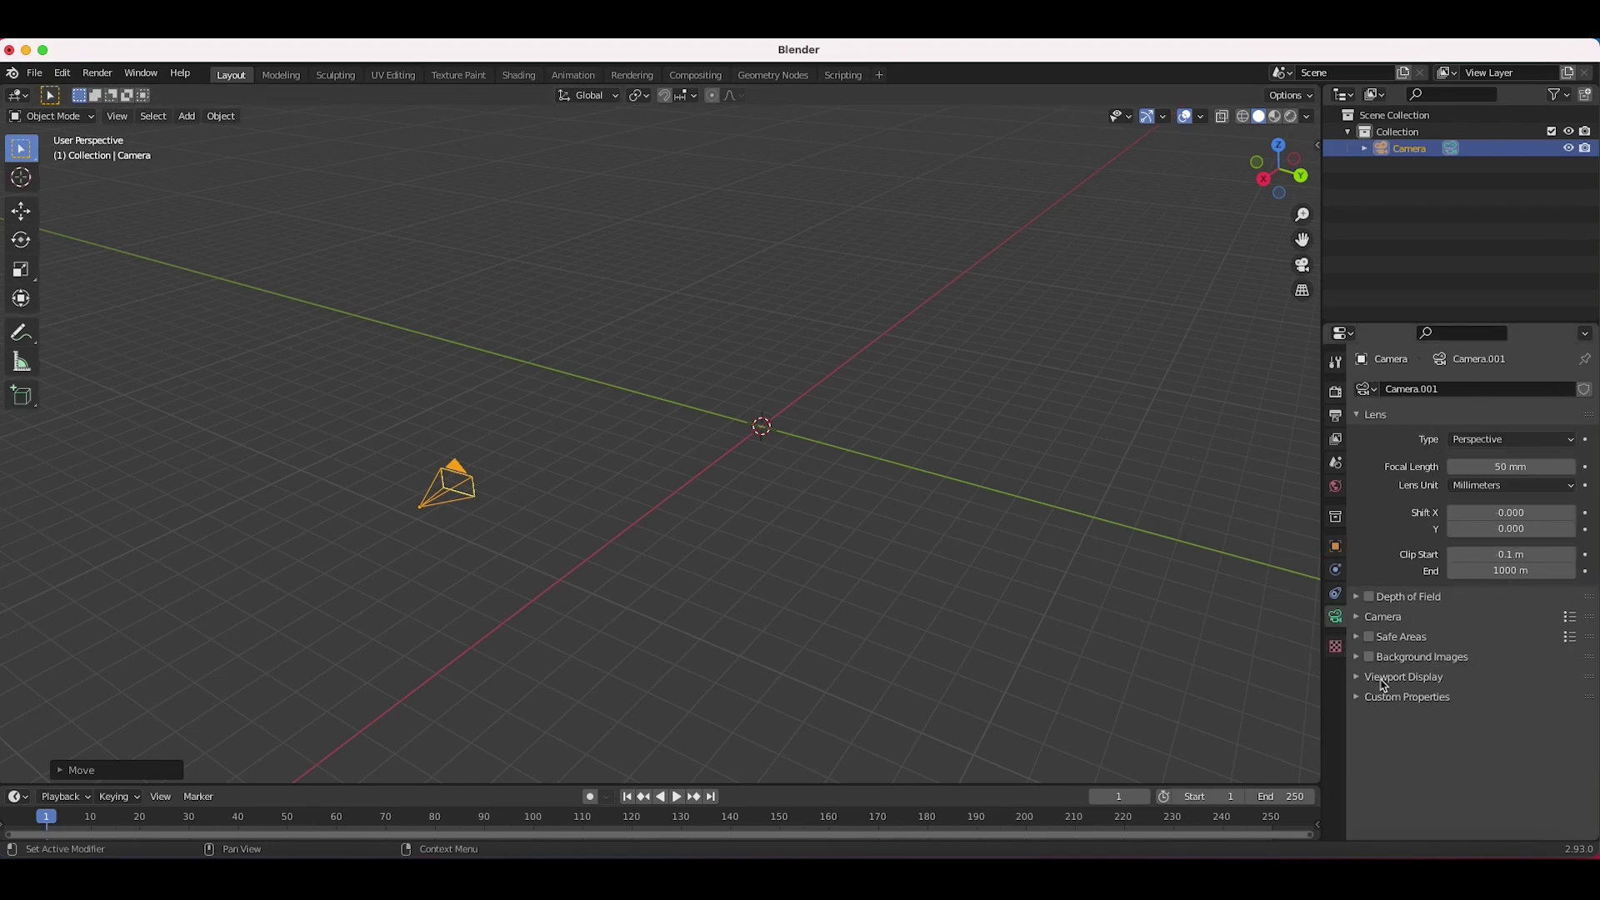
click(1359, 660)
click(1370, 659)
click(1492, 682)
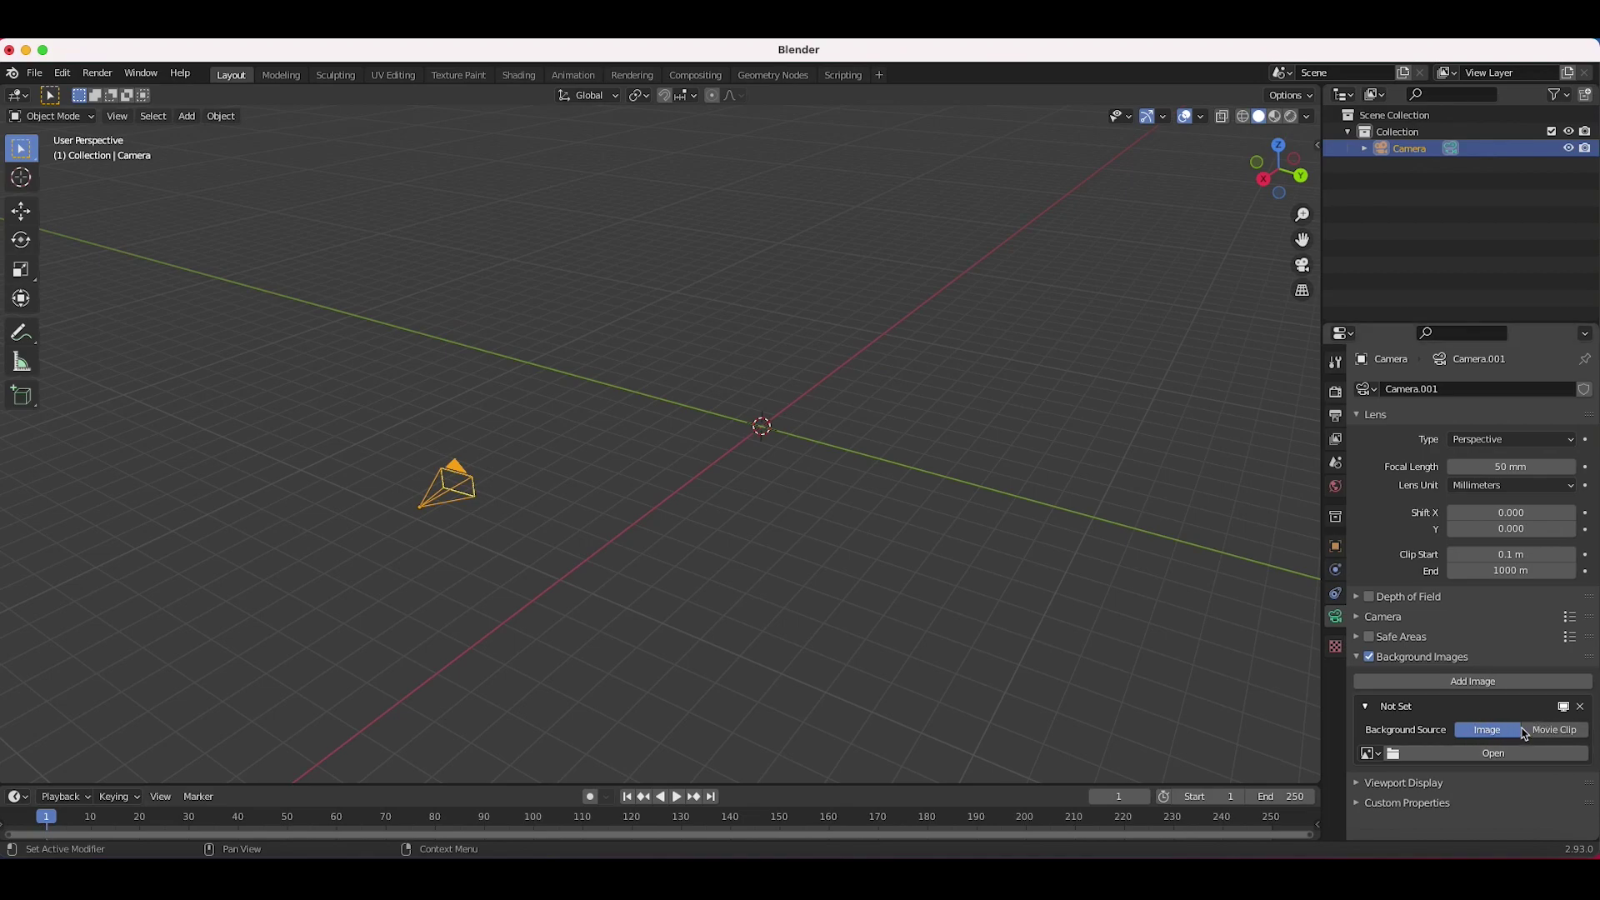
click(1554, 731)
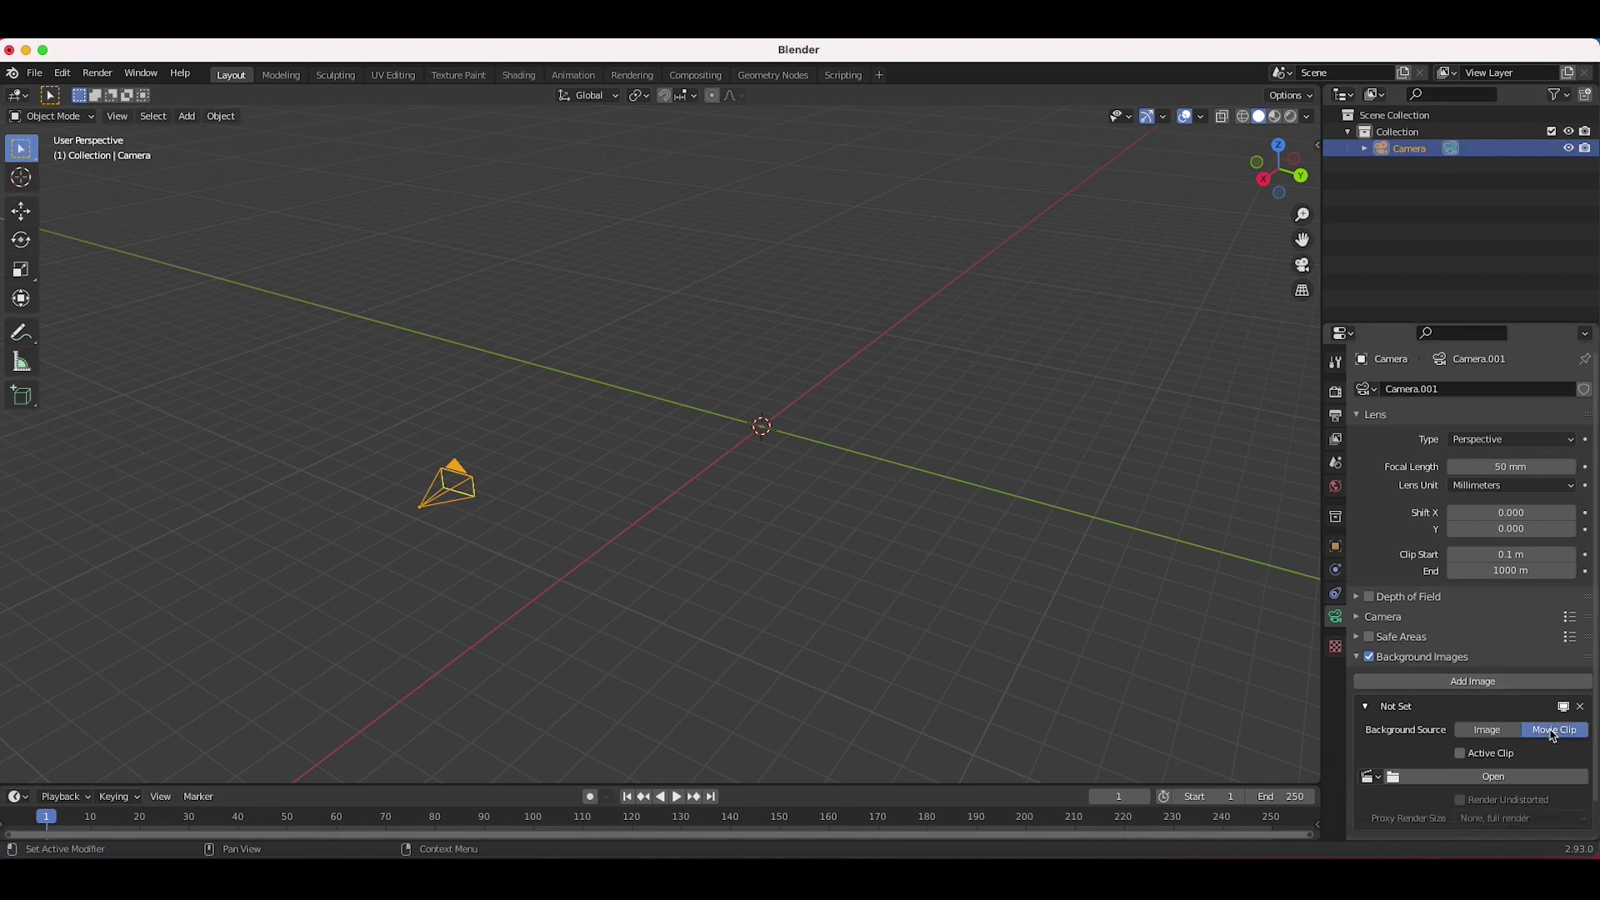
- Load the 281976 Cityscape Building Bridge River MP4 from the Weatherfx trailer stock footage folder as the camera's background clip
scroll(1550, 734, down, 1)
click(1447, 740)
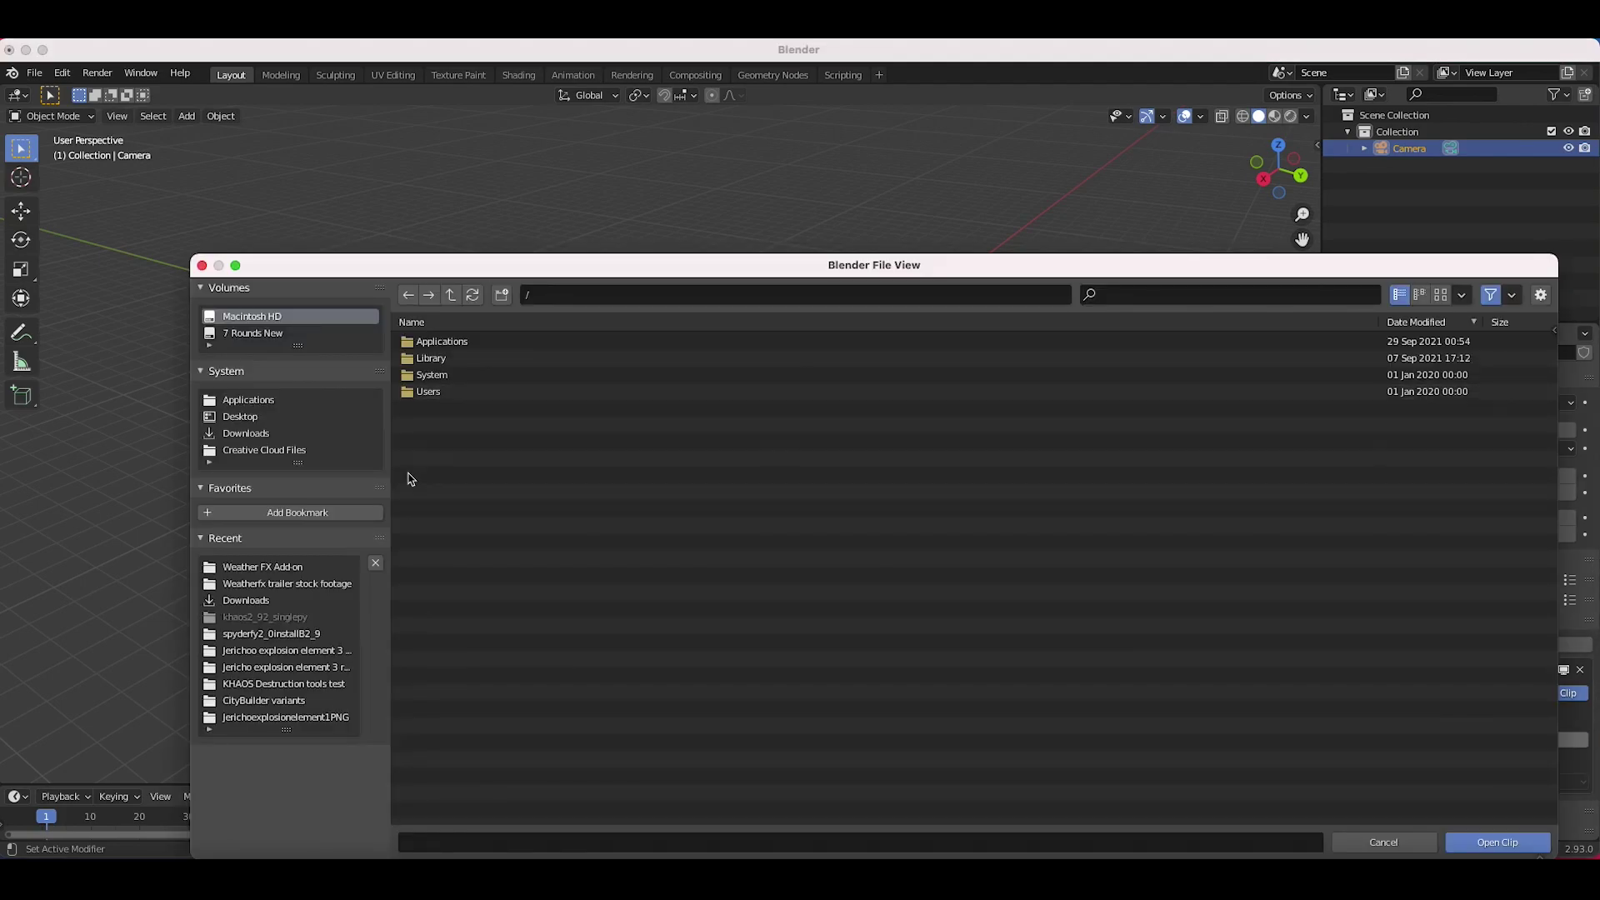
click(232, 510)
drag(501, 191, 499, 188)
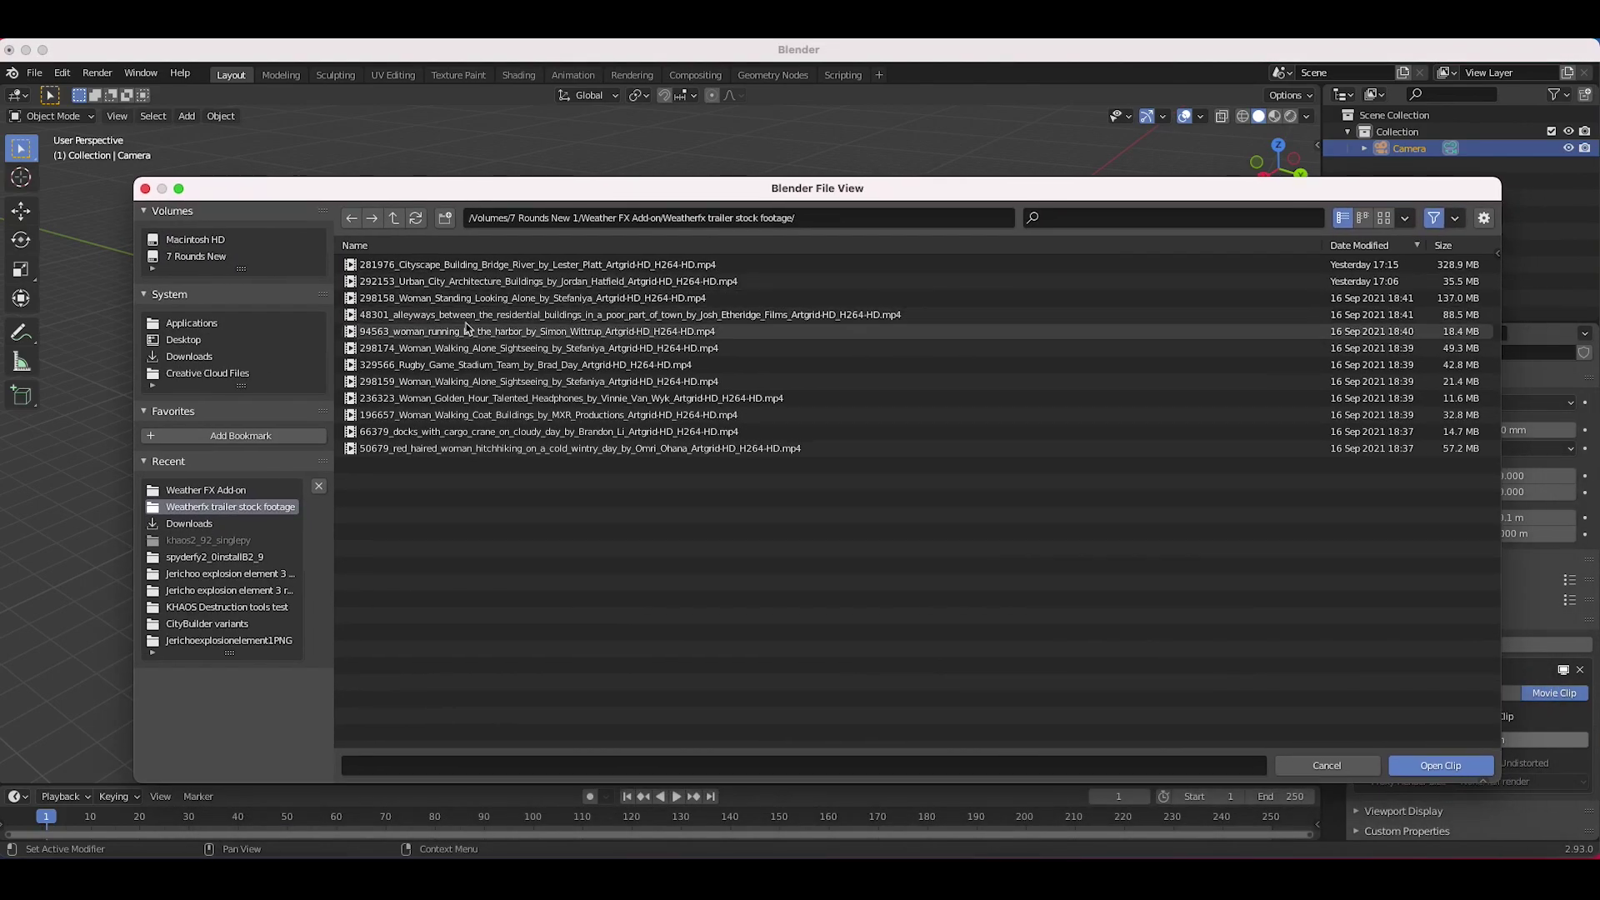
click(414, 265)
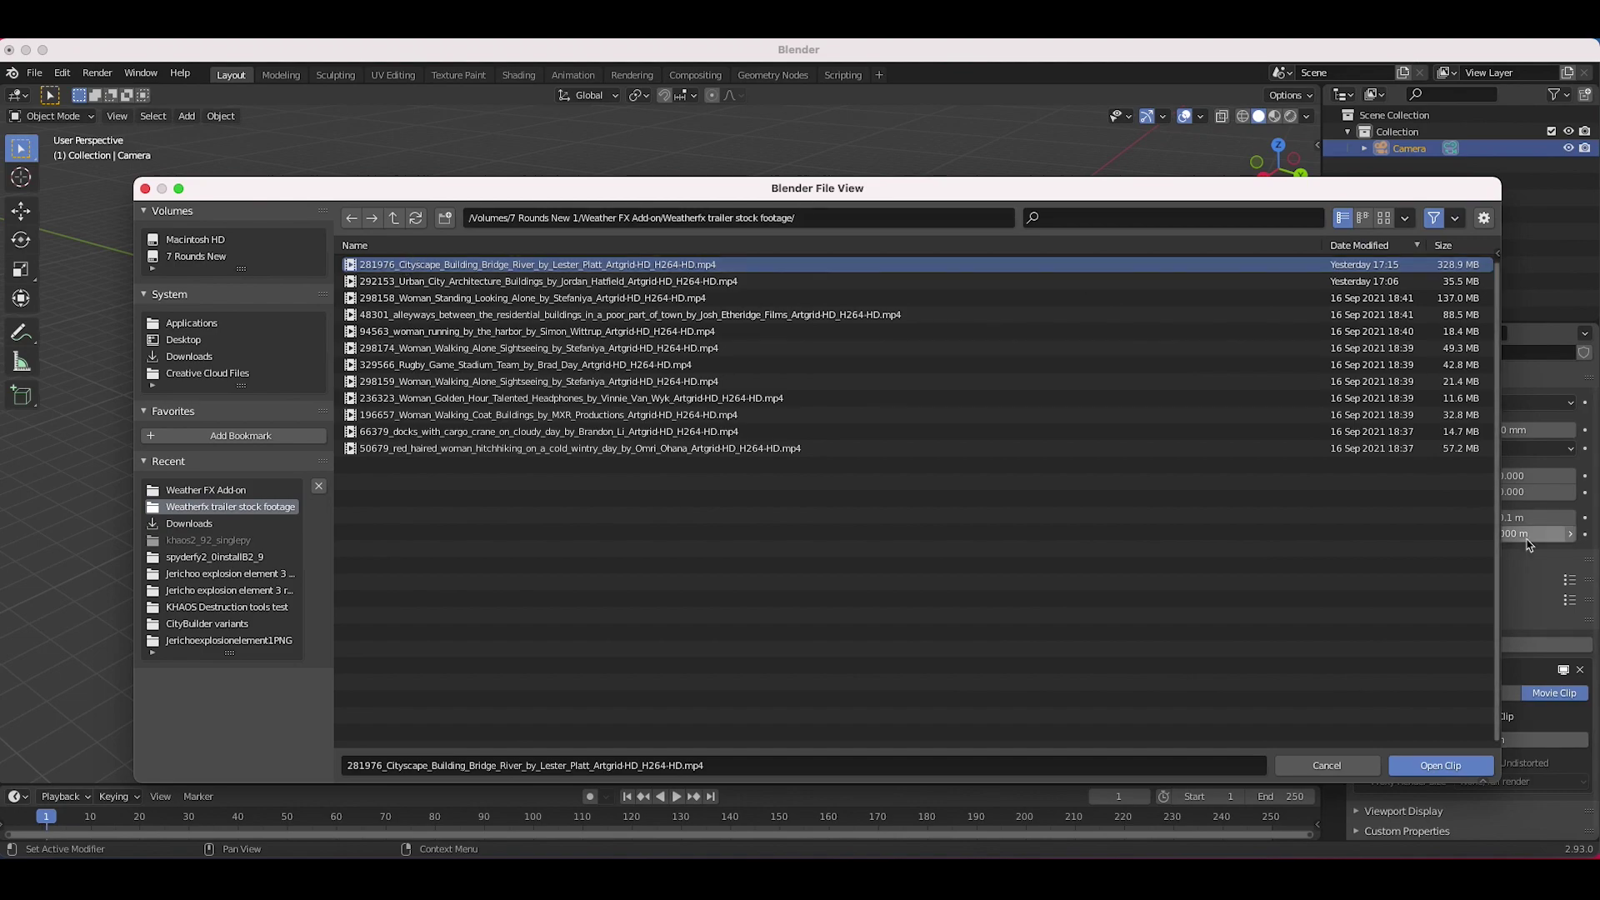
click(1440, 766)
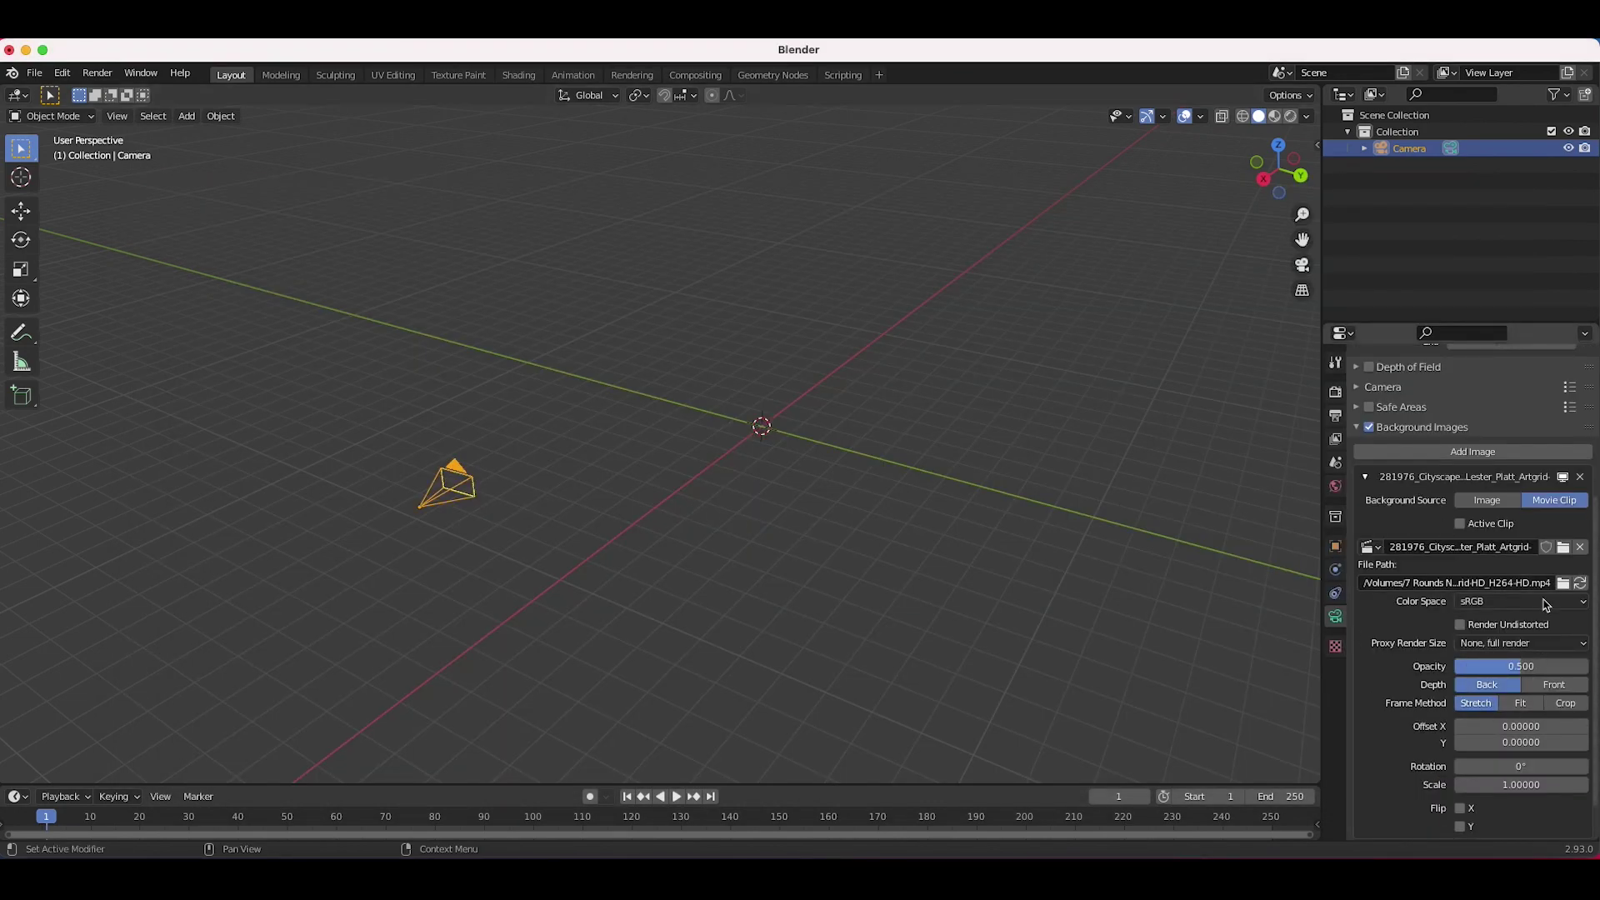
- Look through the camera and play the background footage, stopping at frame 141
click(117, 116)
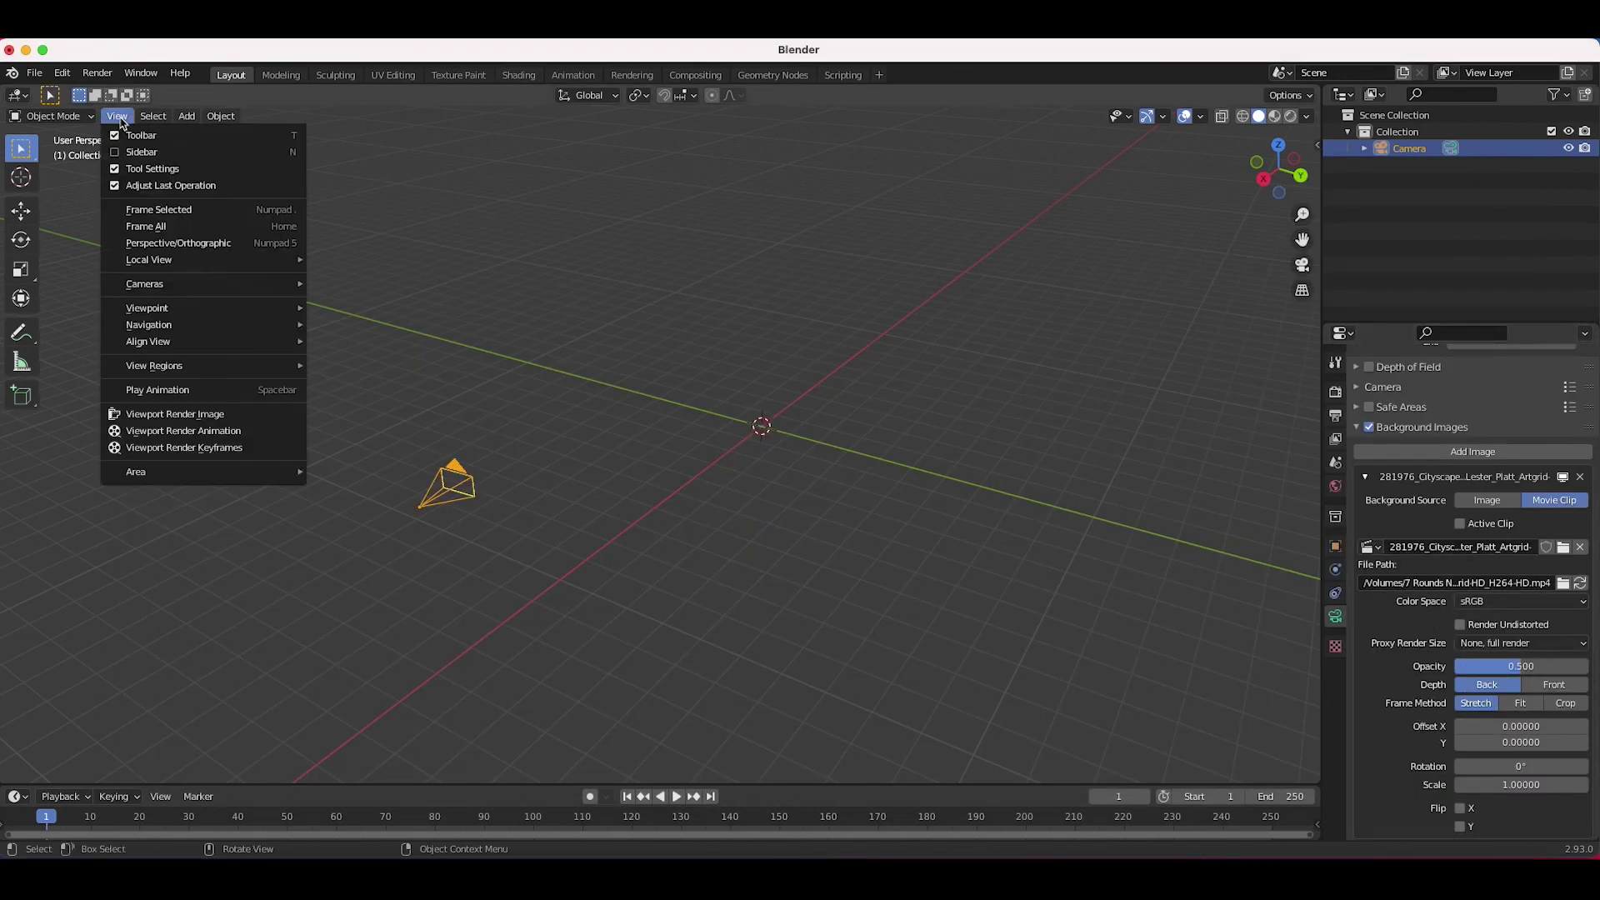
mouse_move(143, 311)
click(364, 308)
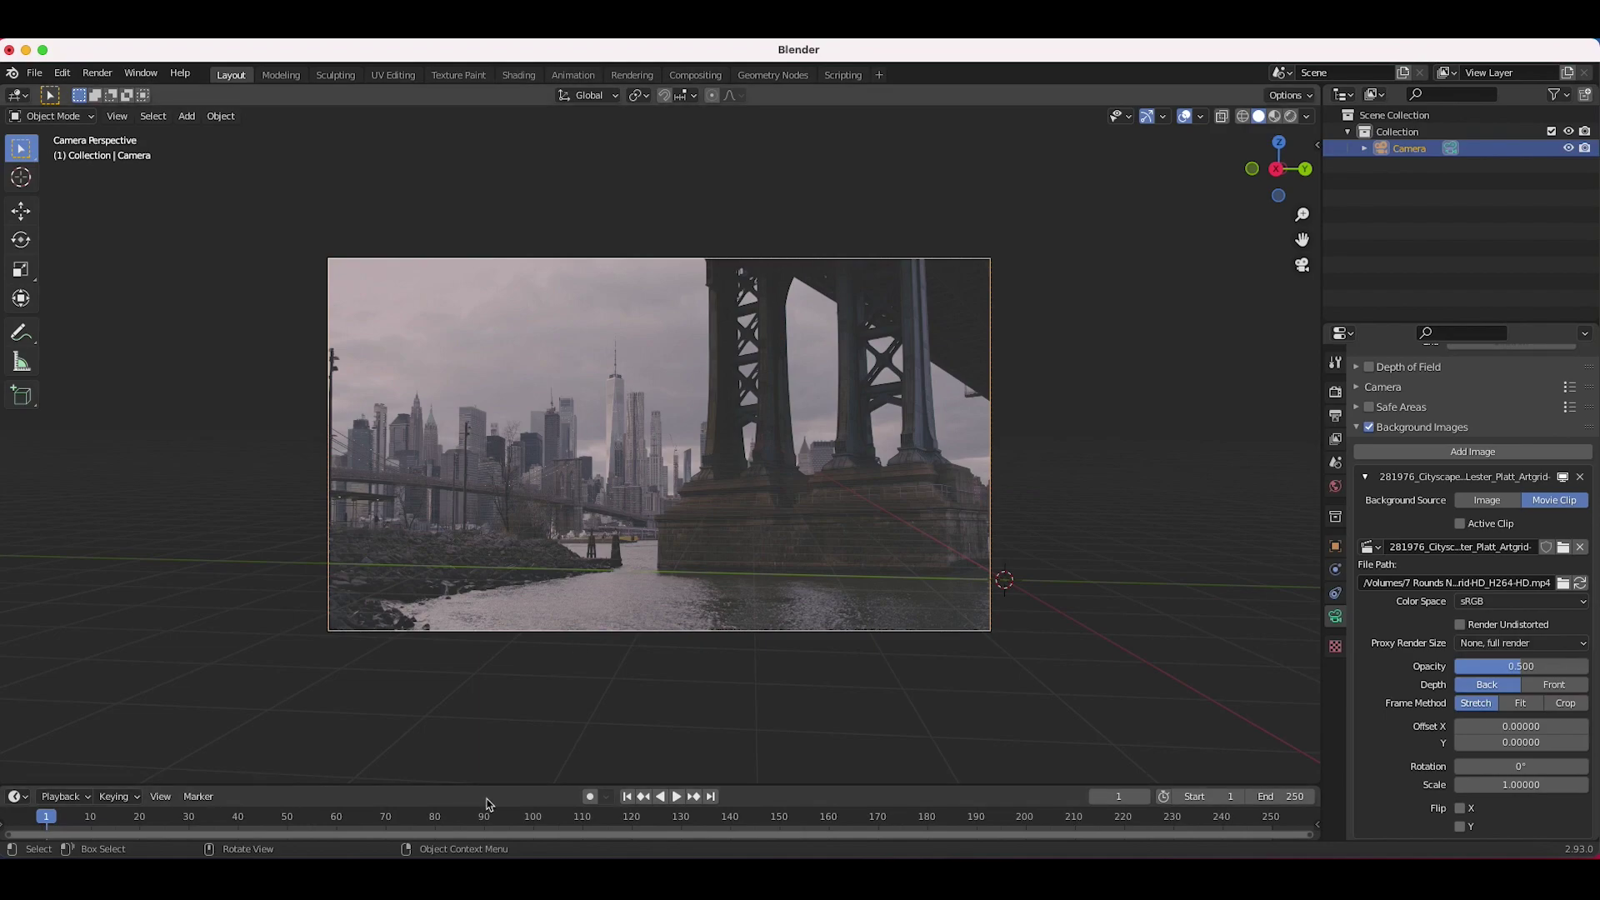
key(space)
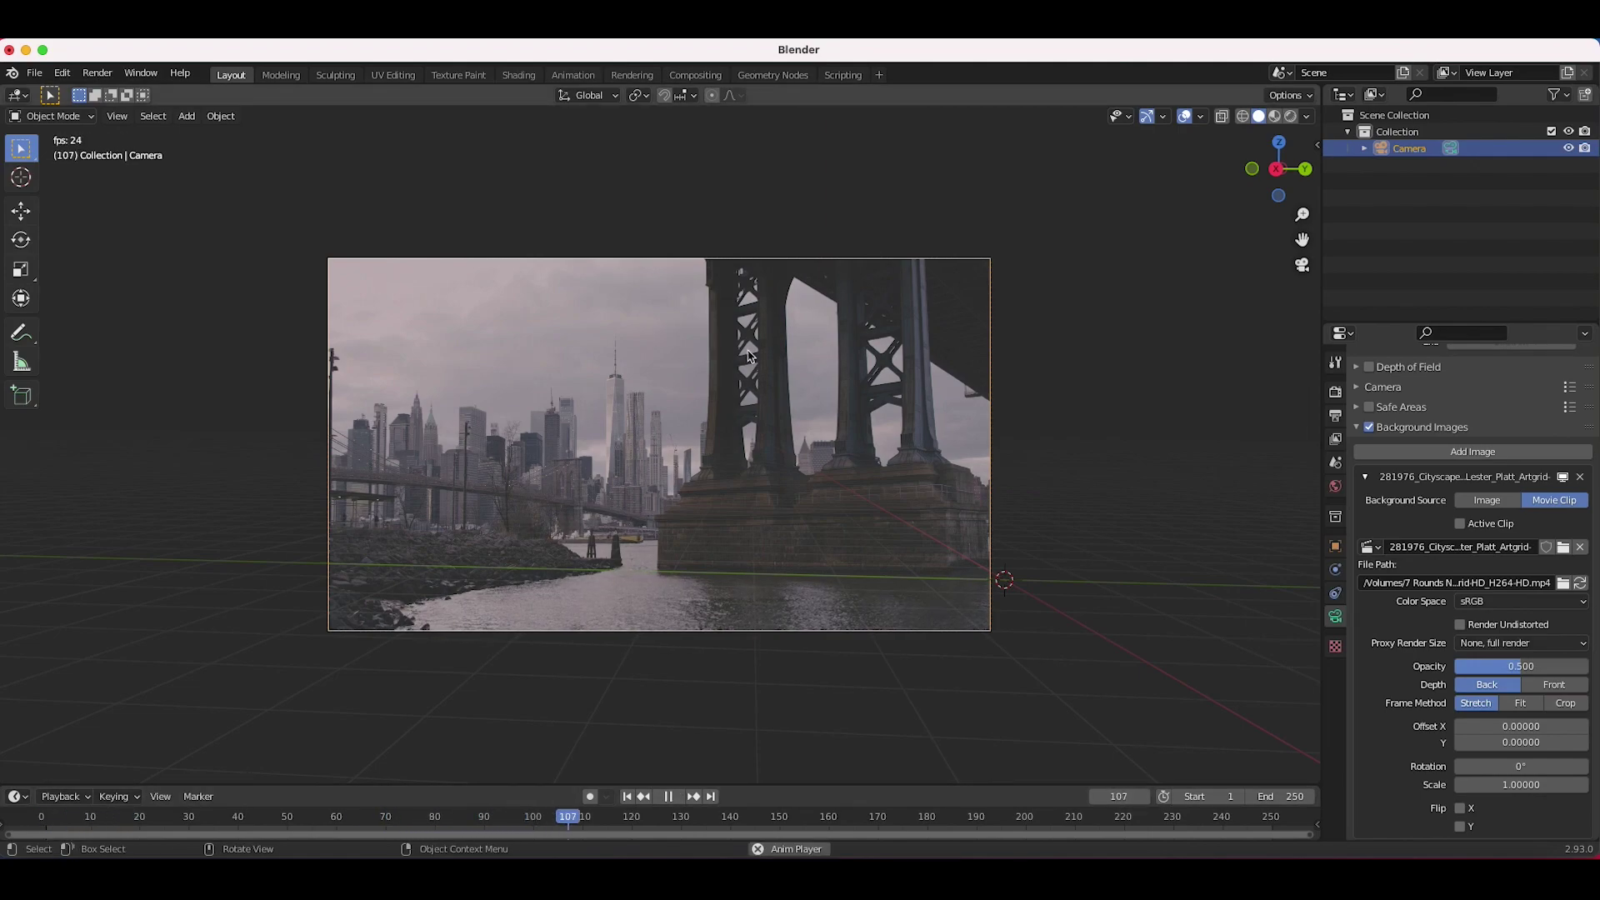
key(space)
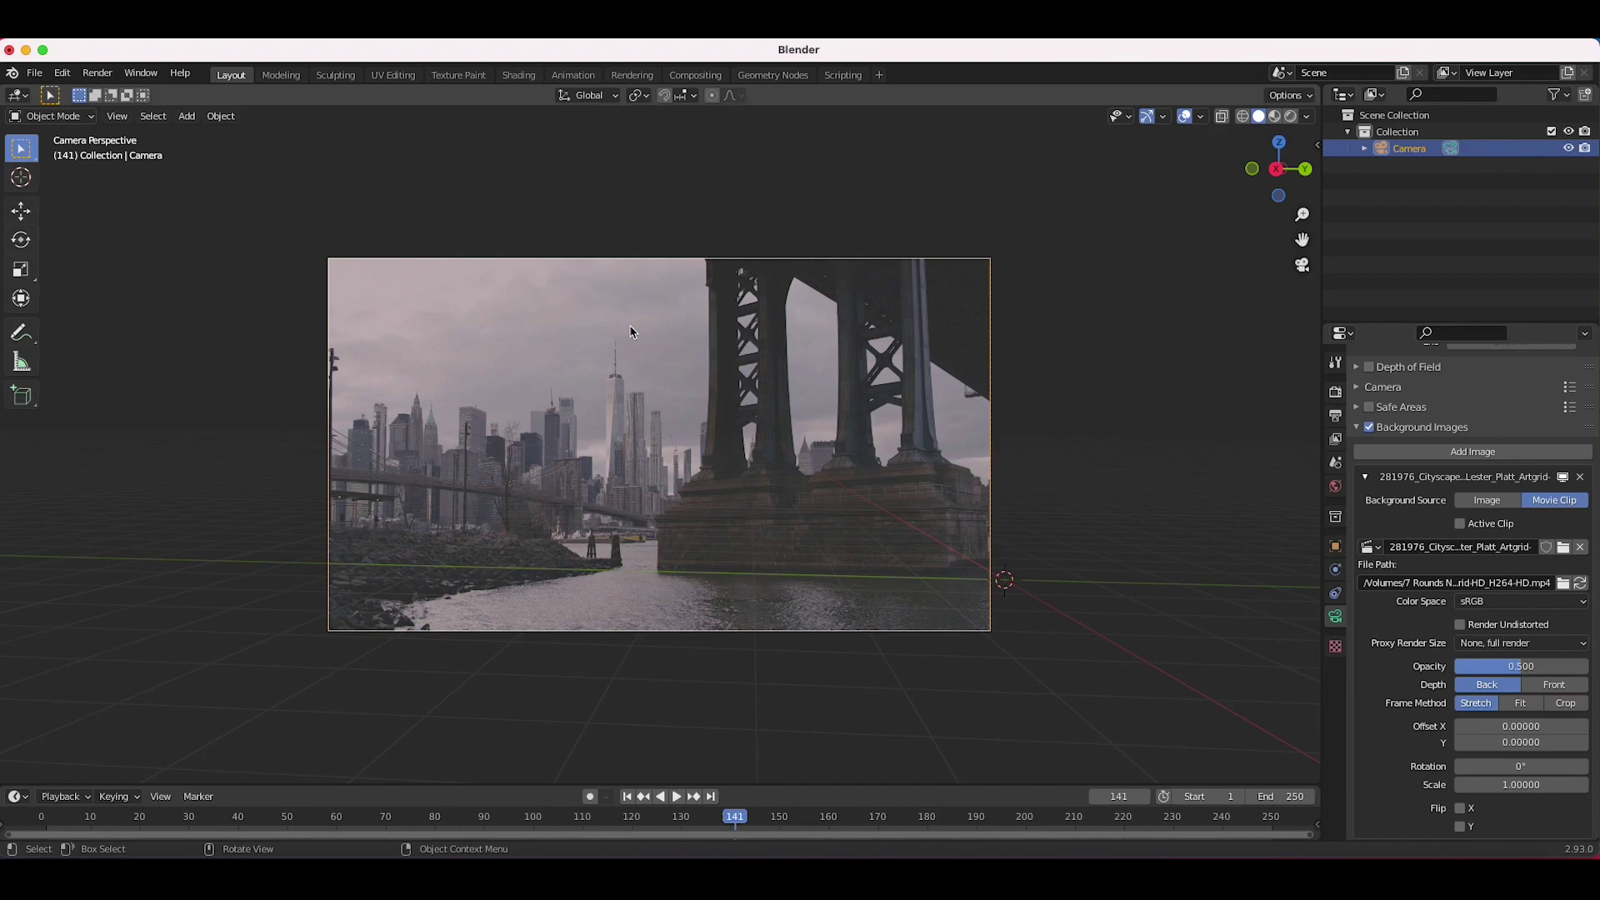
- Move the camera and rotate it around the global Y axis to bring the floor grid in line with the footage
key(g)
click(488, 515)
key(g)
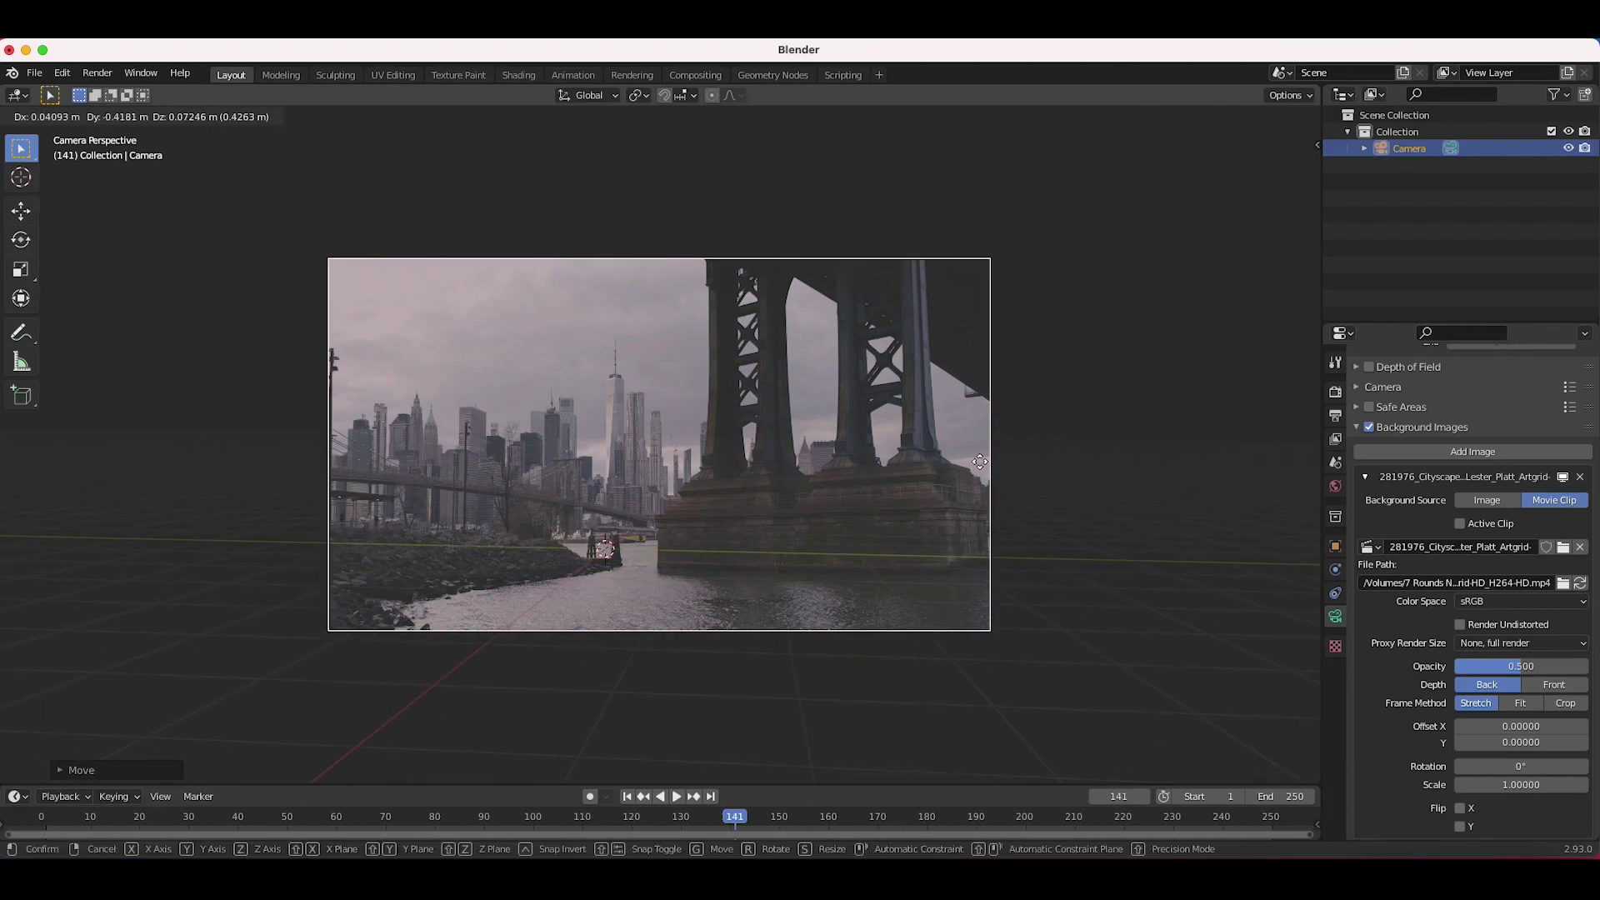
key(Return)
key(r)
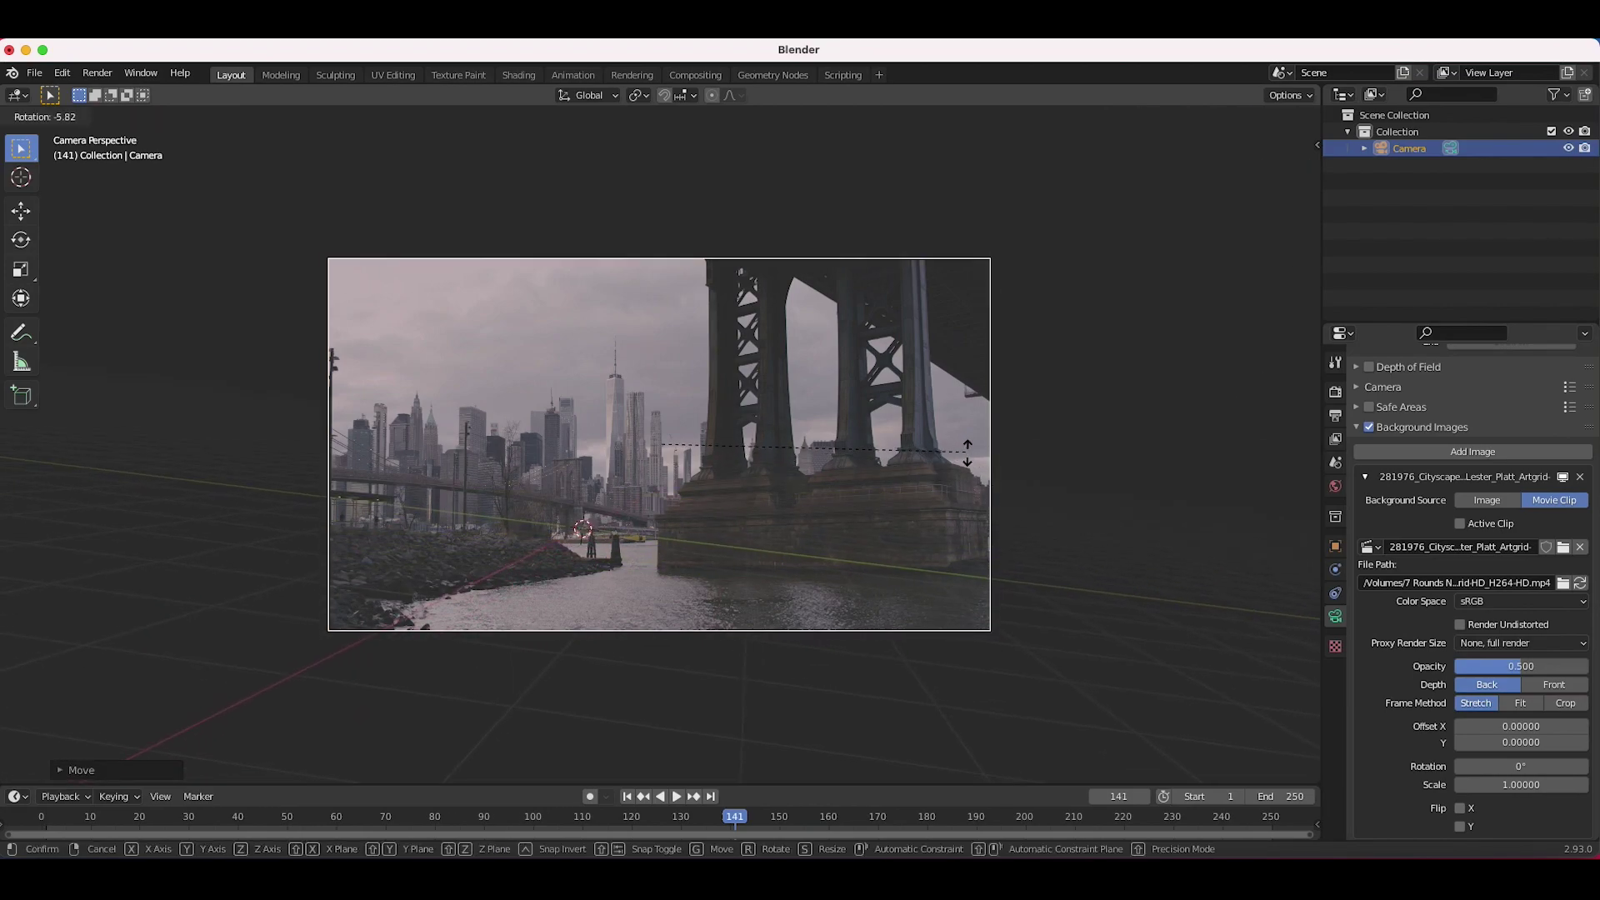
key(y)
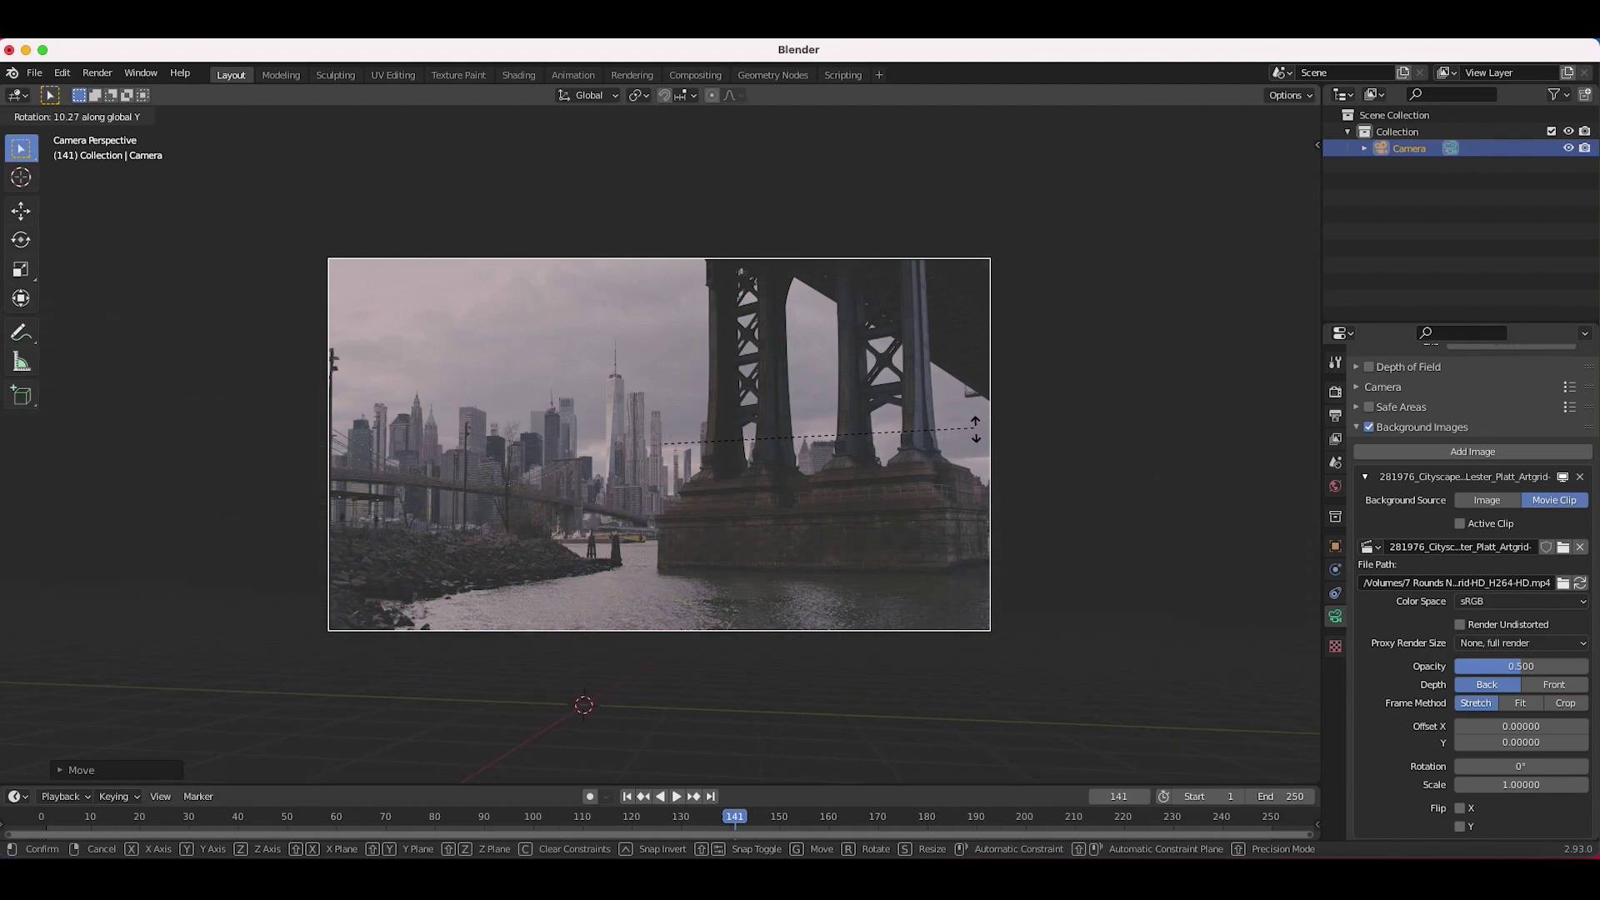
key(Return)
key(g)
key(Return)
- Rotate the camera around its local X axis and shift it so the grid origin sits near the shoreline
key(r)
key(x)
key(x)
key(Return)
key(g)
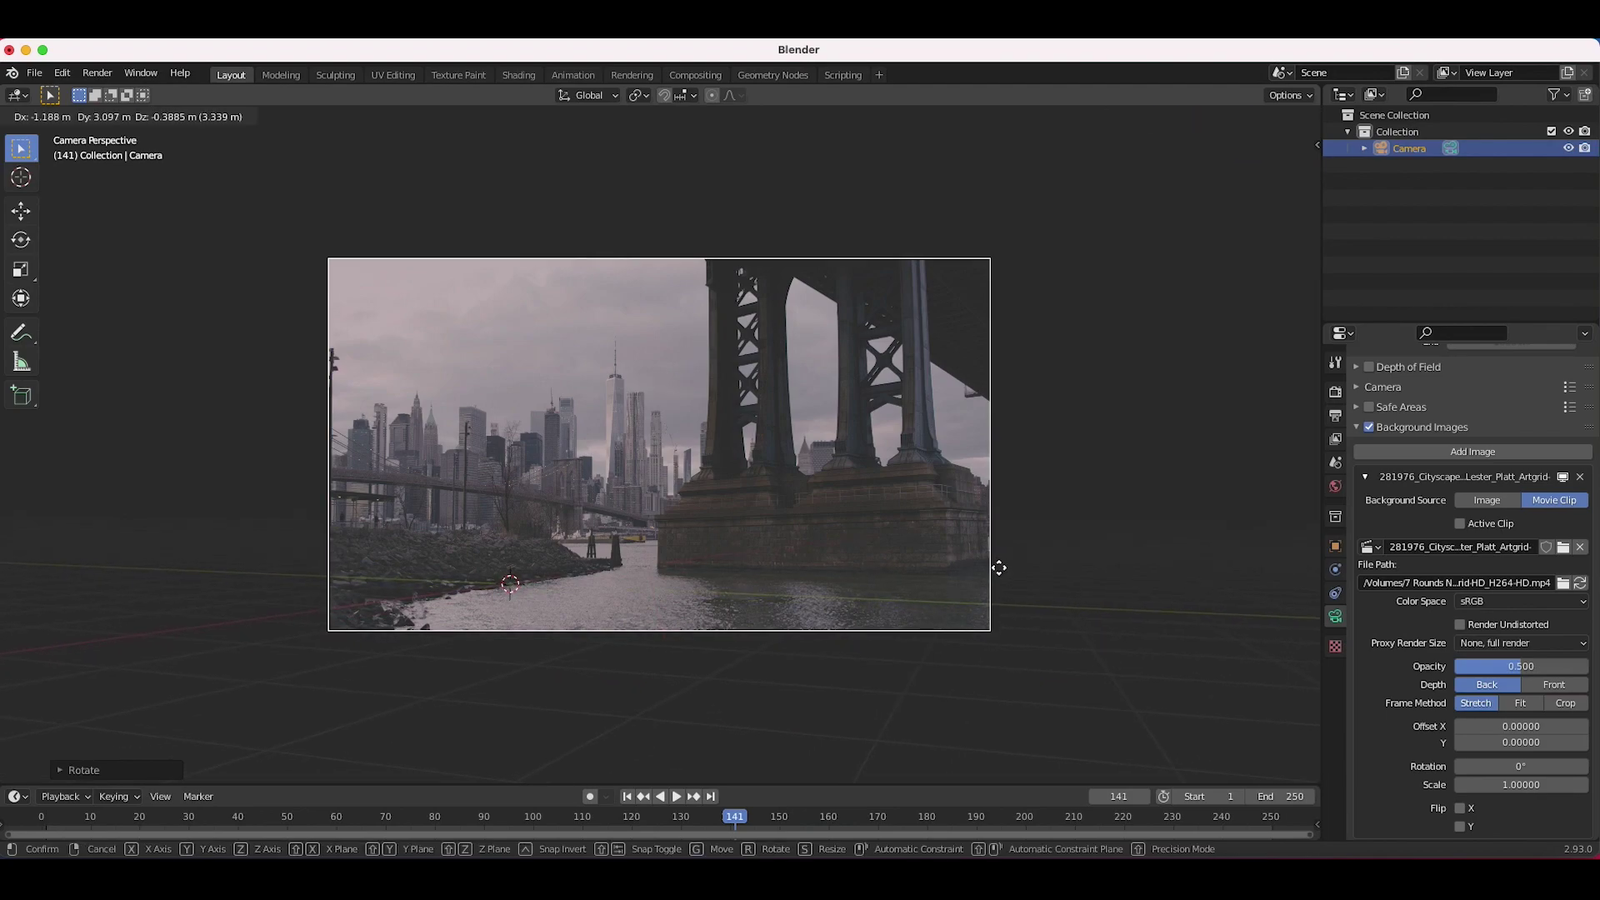
key(Return)
- Add a mesh plane at the origin and scale it up to cover the water area in the foreground
key(shift+a)
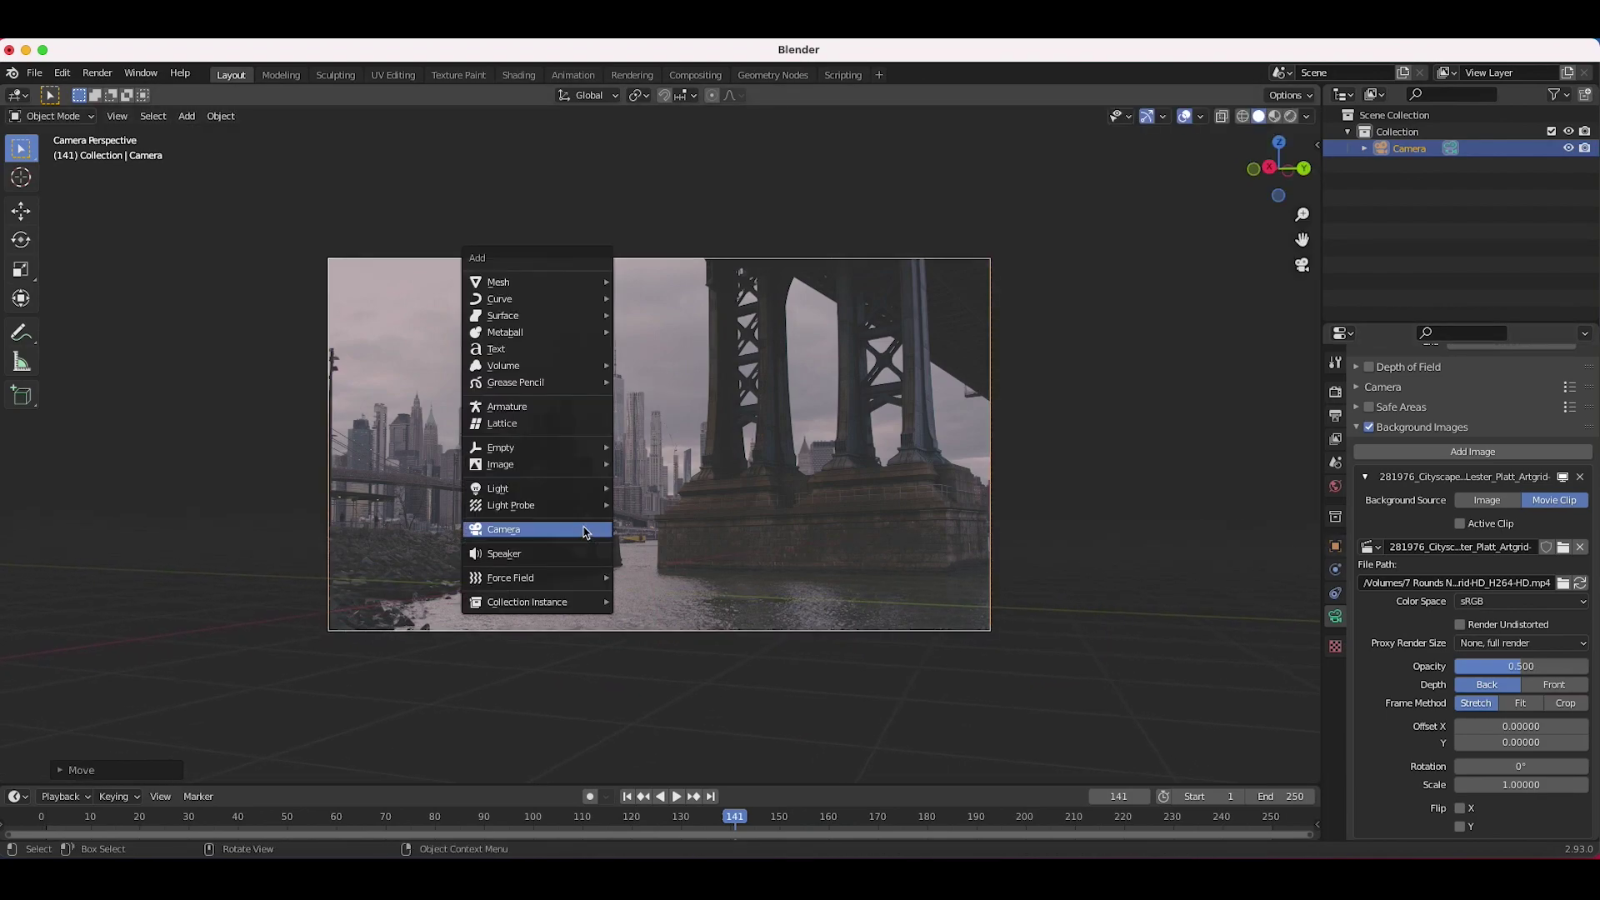
mouse_move(534, 287)
click(675, 285)
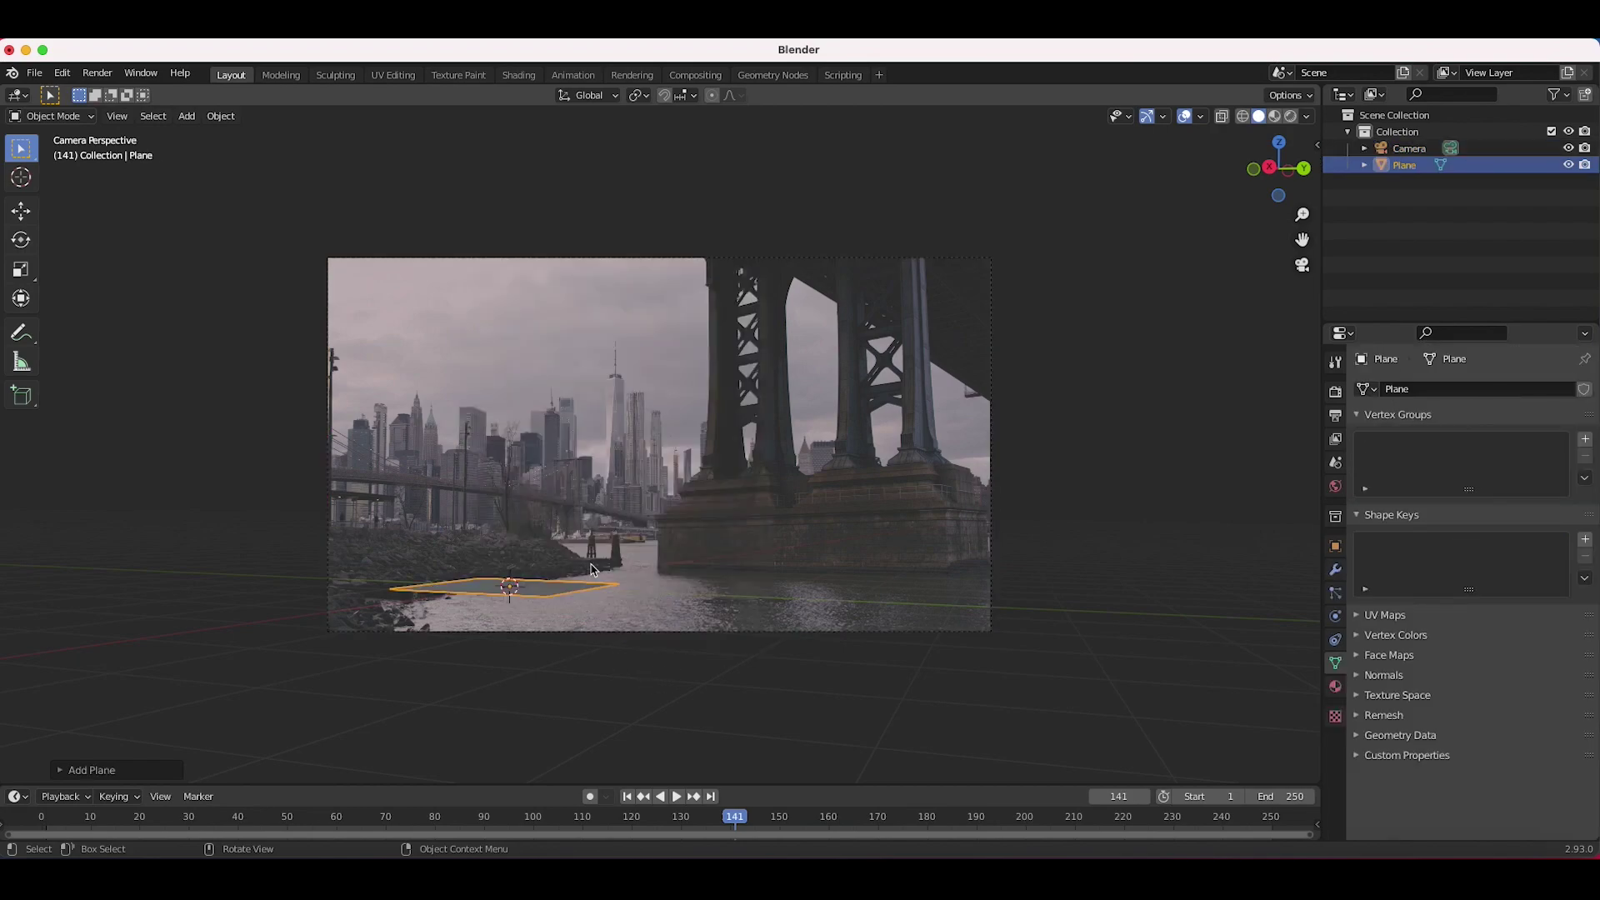
key(s)
key(Return)
- Select the camera and adjust its rotation and position so the plane's far edge lines up with the bridge pier's base
click(991, 412)
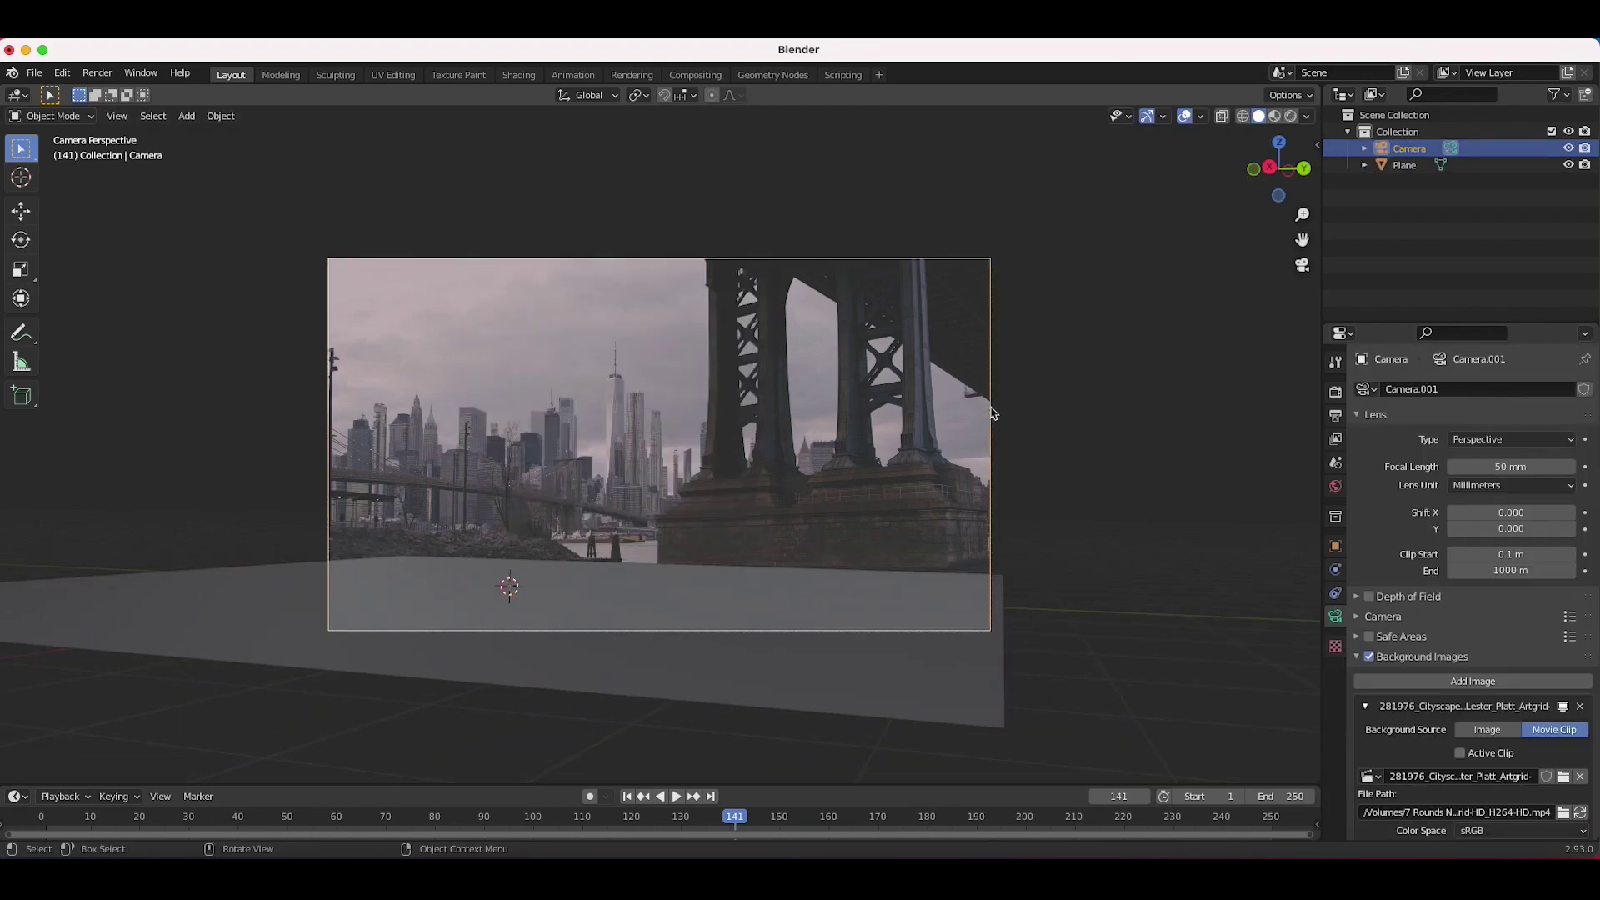
key(g)
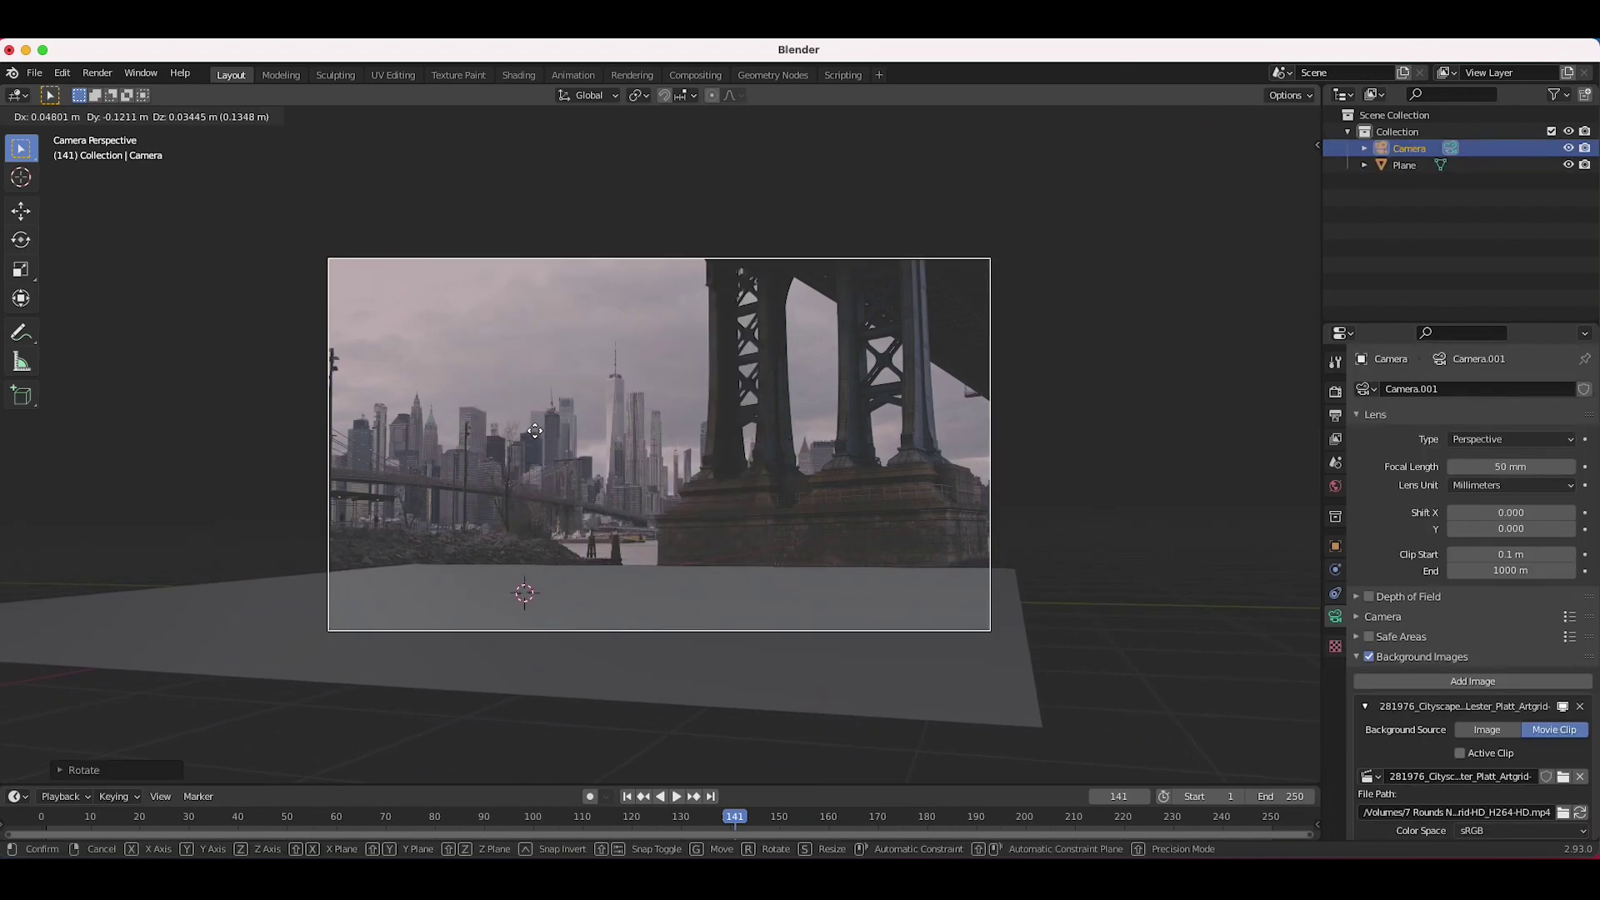
click(800, 287)
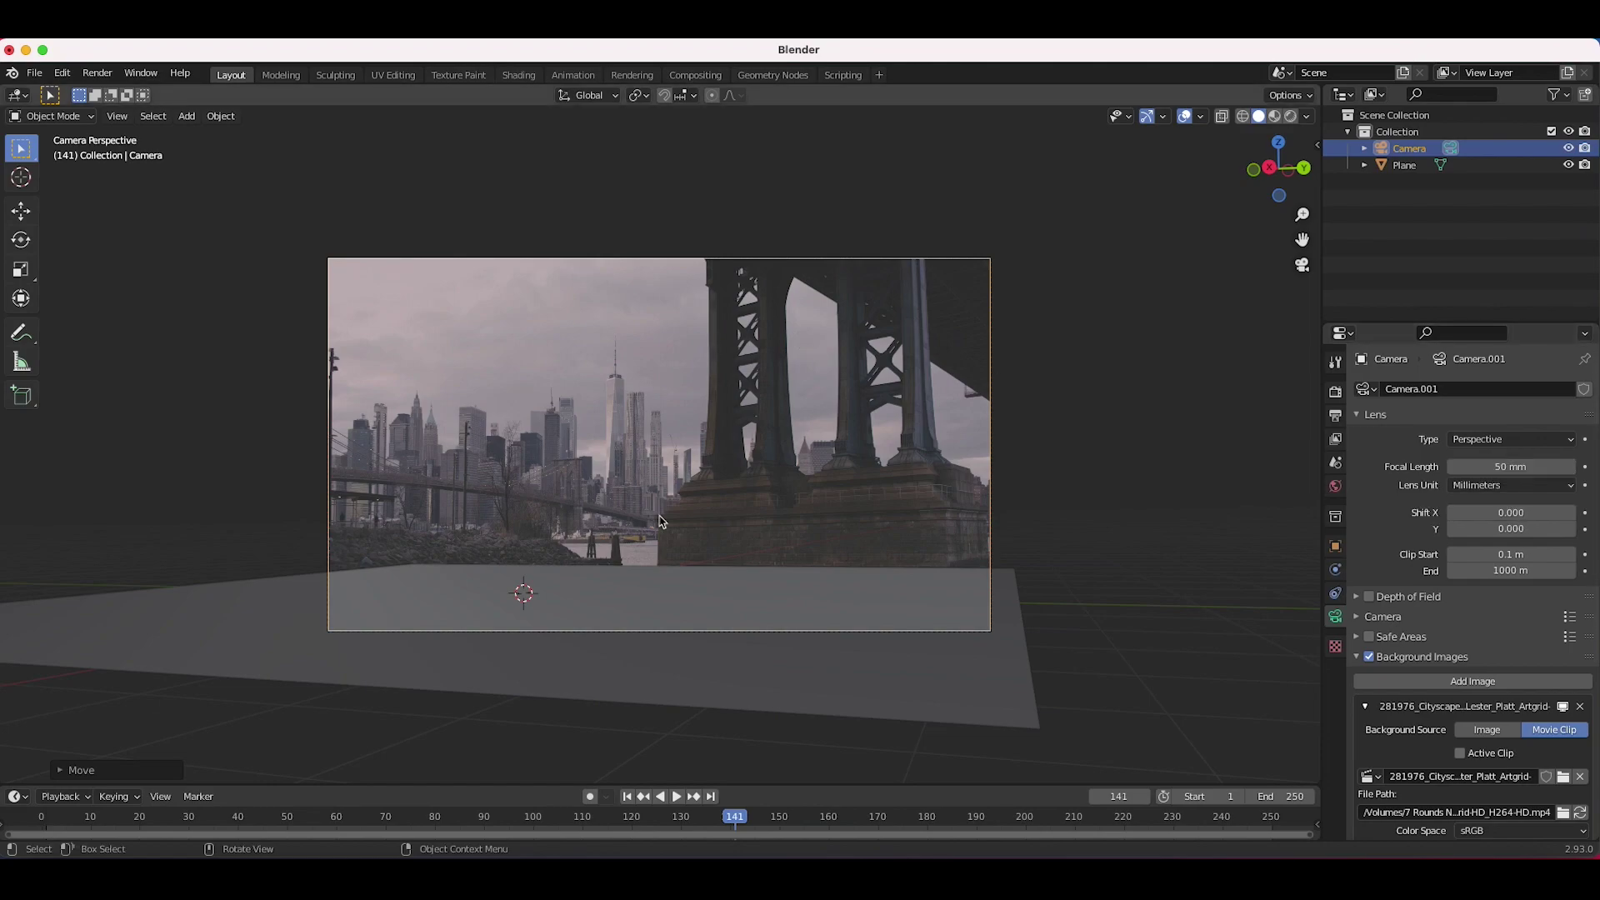
- Set the camera's focal length to 35 mm and move the camera so the plane lines up with the pier's waterline again
click(1502, 466)
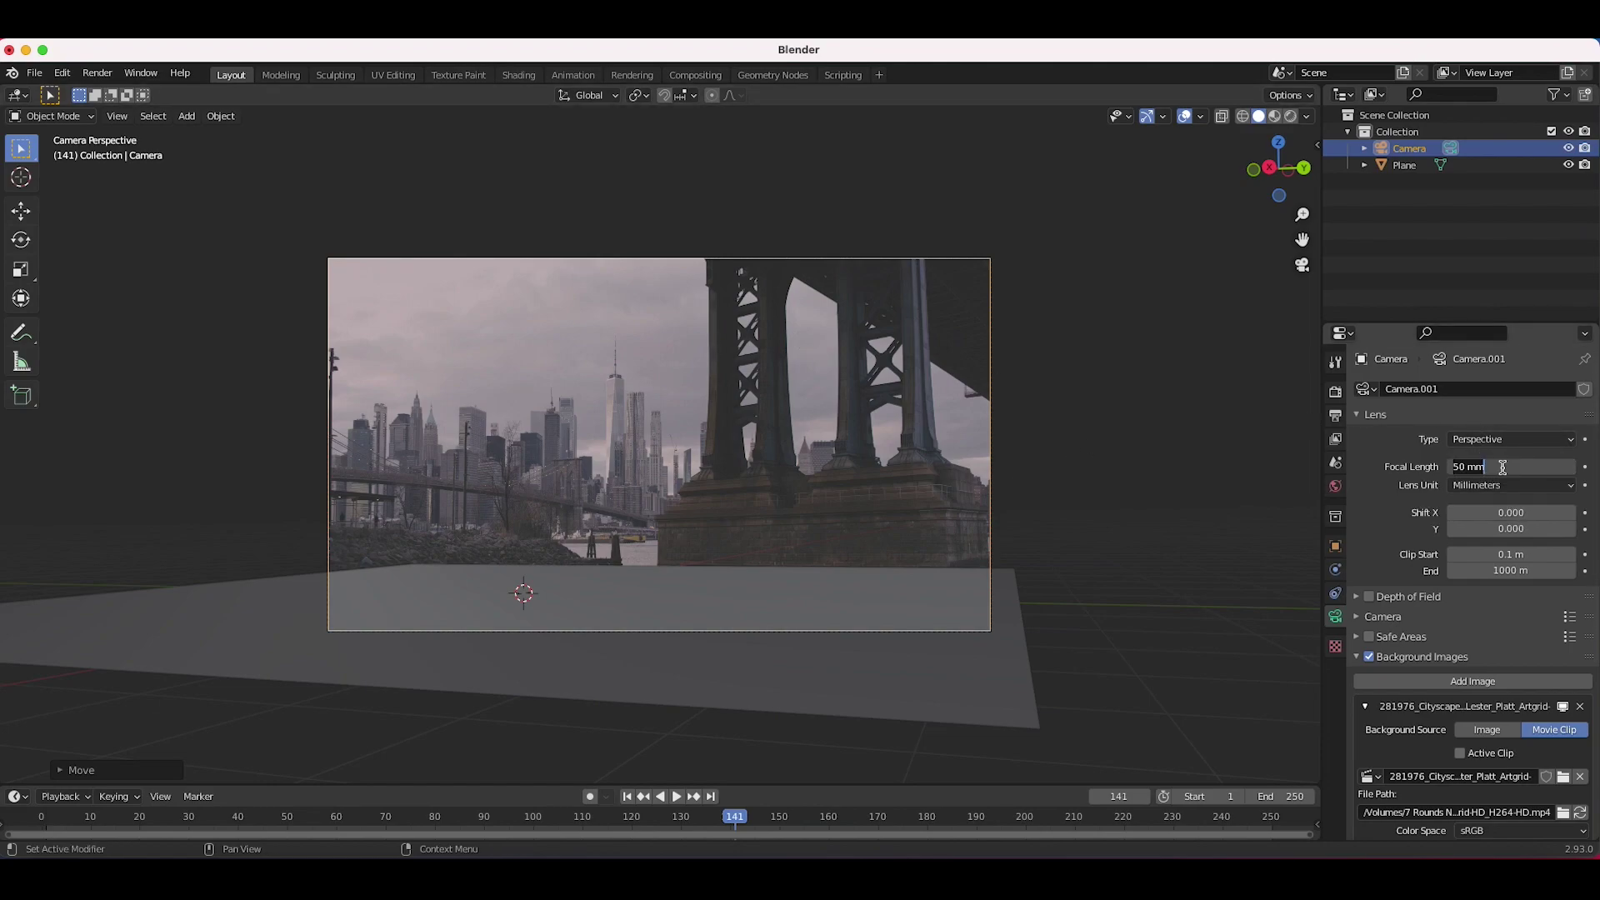
text(35)
key(Return)
key(g)
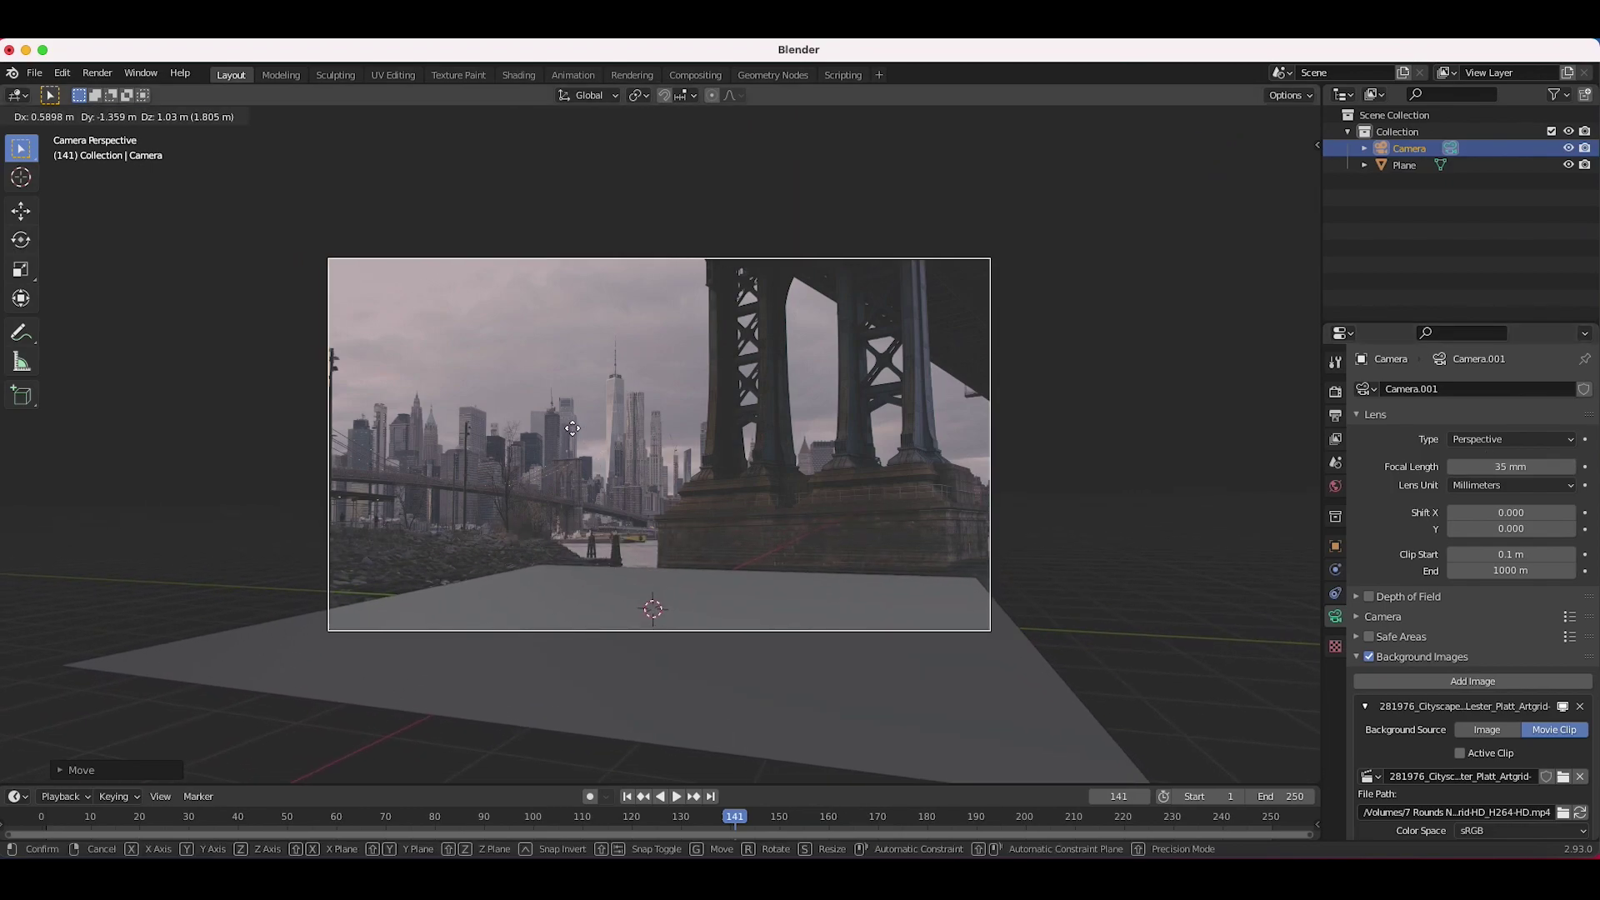
click(589, 429)
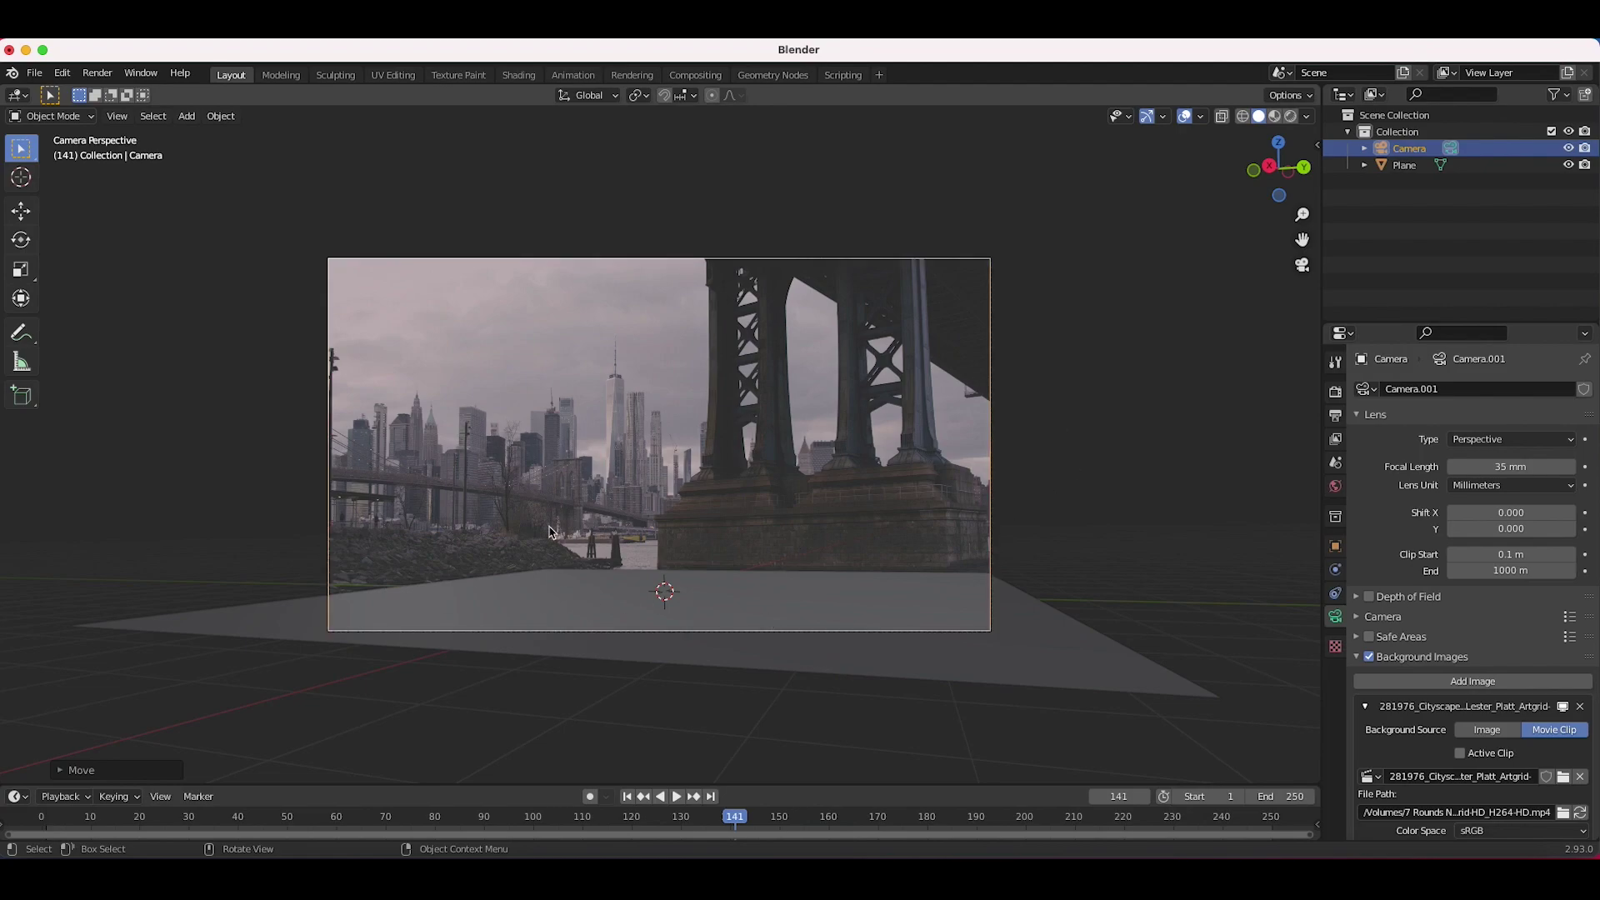
- Add a mesh cube, place it over the bridge pier's base and rotate it around the global Z axis to the pier's angle
click(583, 589)
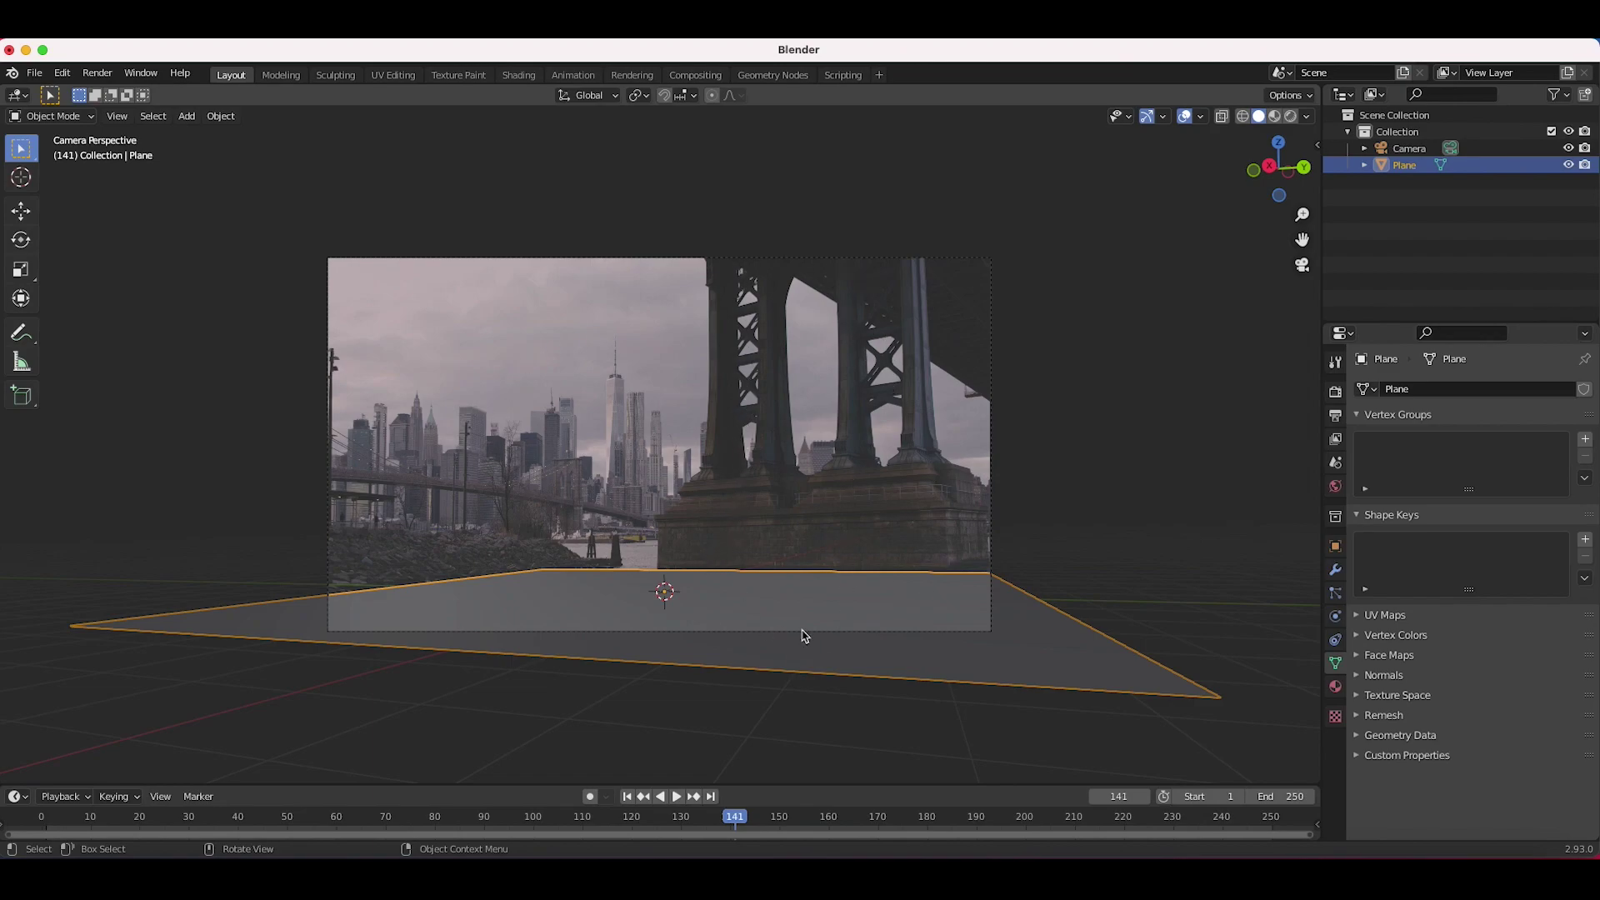
key(shift+a)
mouse_move(696, 490)
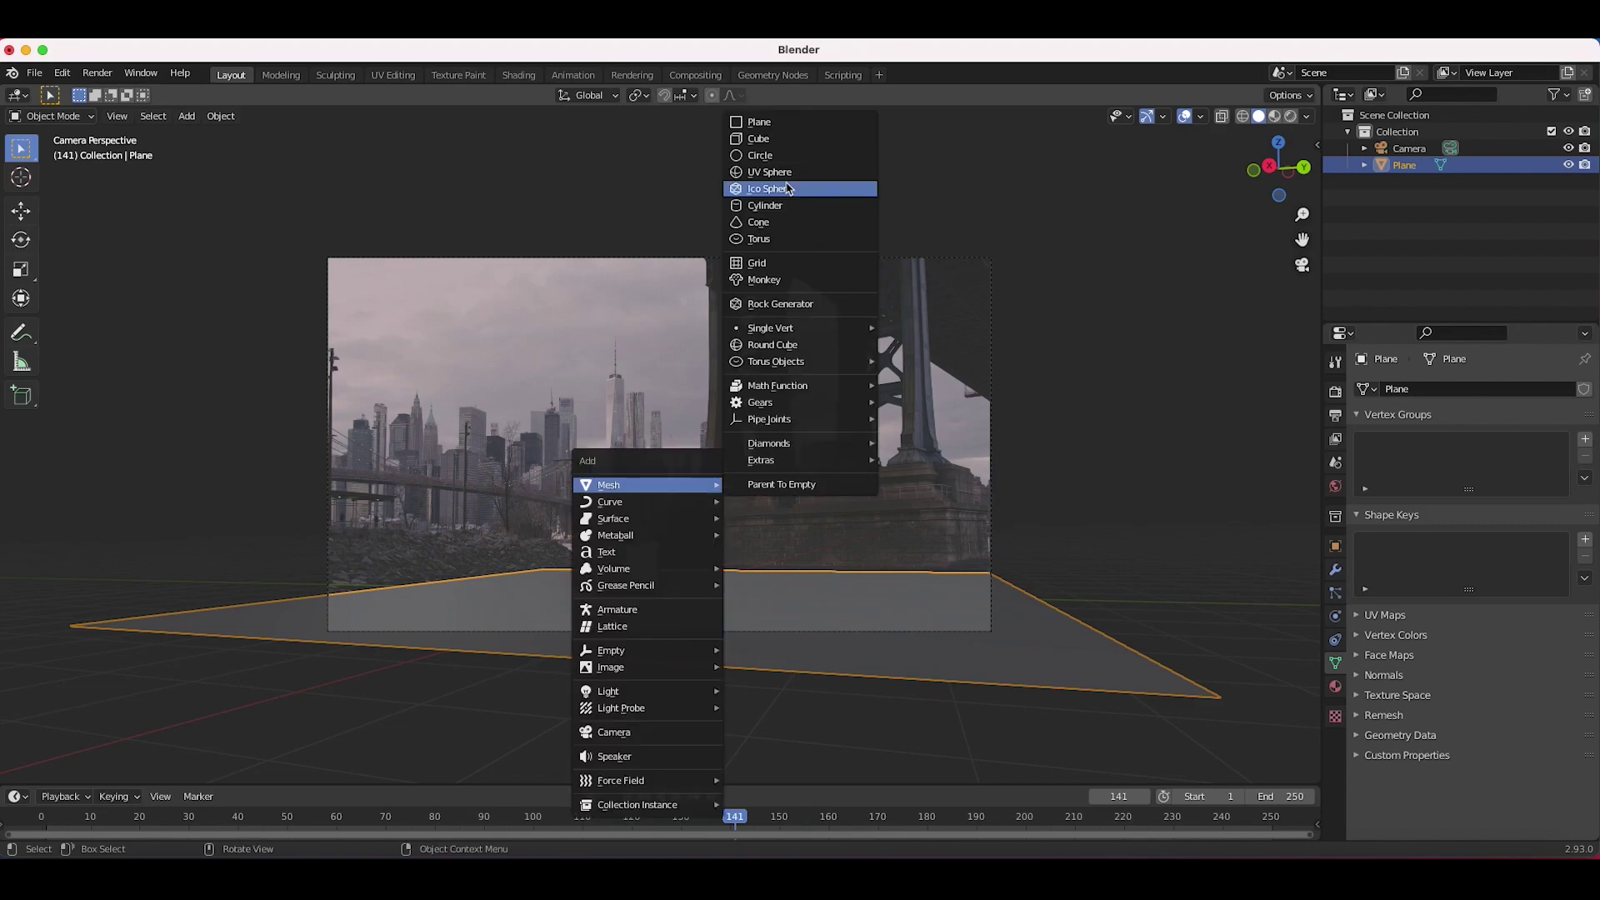
click(768, 146)
key(g)
click(836, 523)
key(r)
key(z)
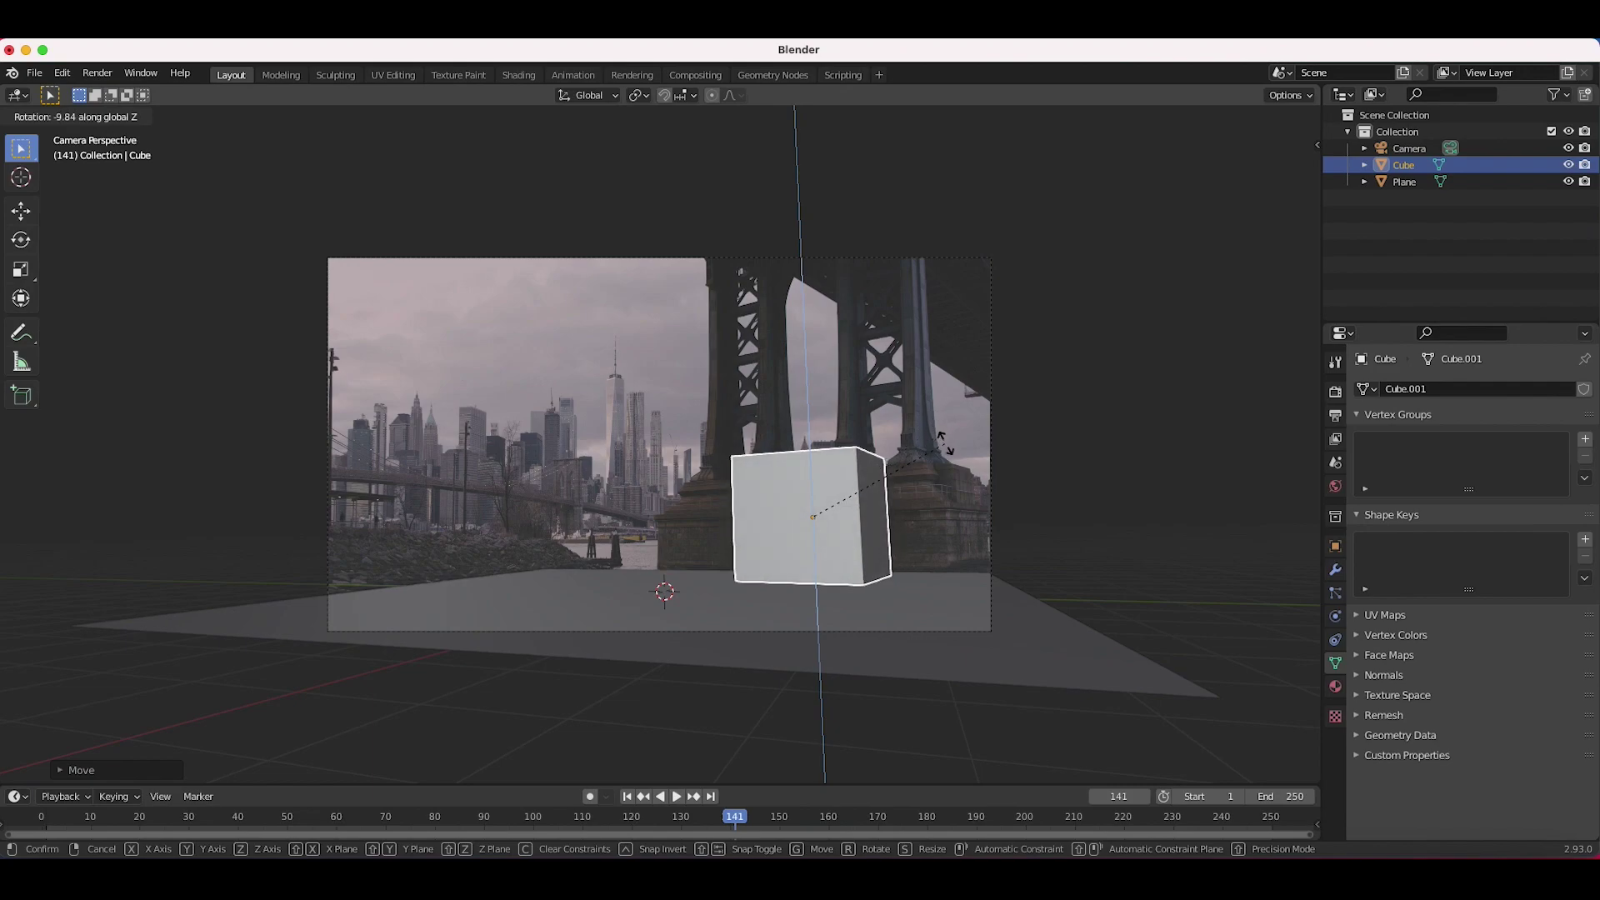
click(947, 451)
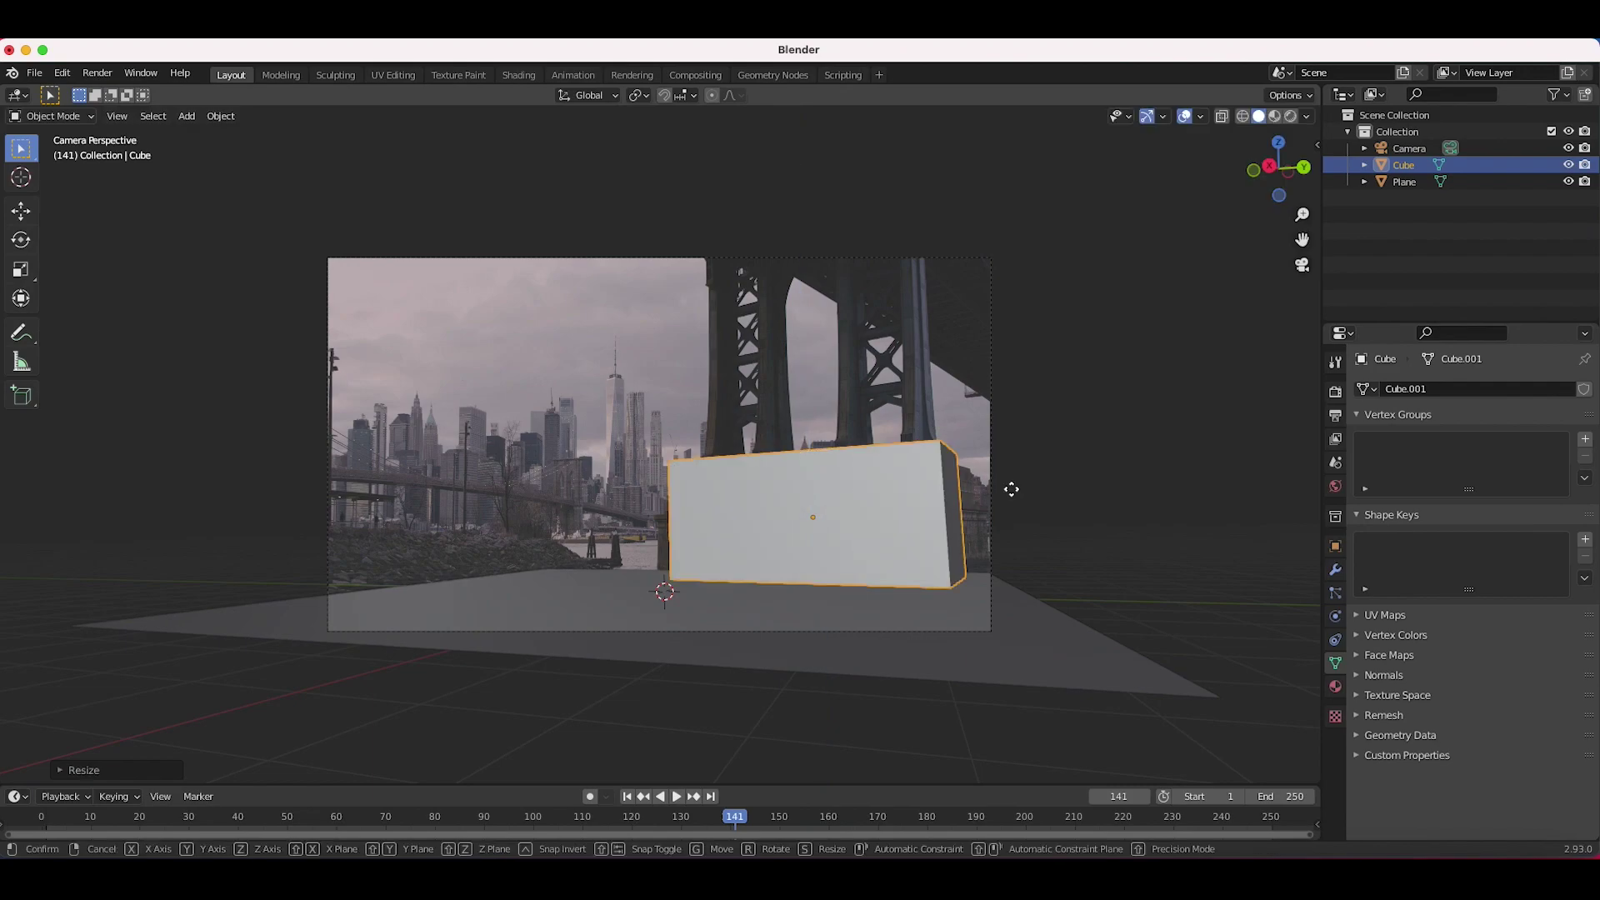
- Refine the box's Z rotation and position, and stretch it along the global Y axis to span the pier's base
key(r)
key(z)
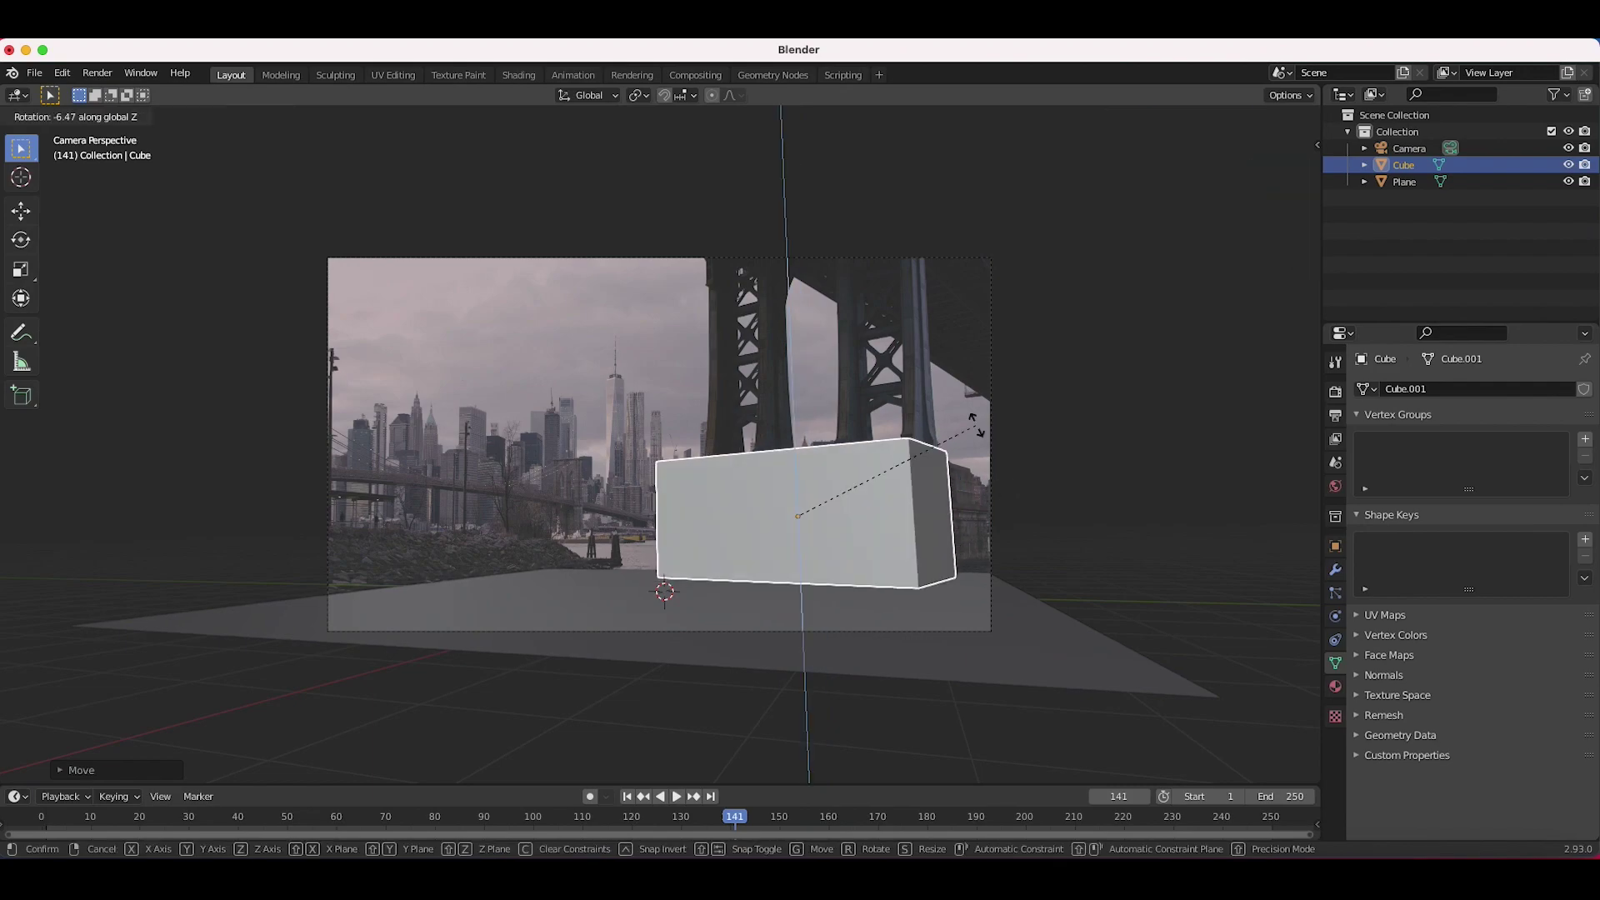
click(971, 422)
key(g)
key(y)
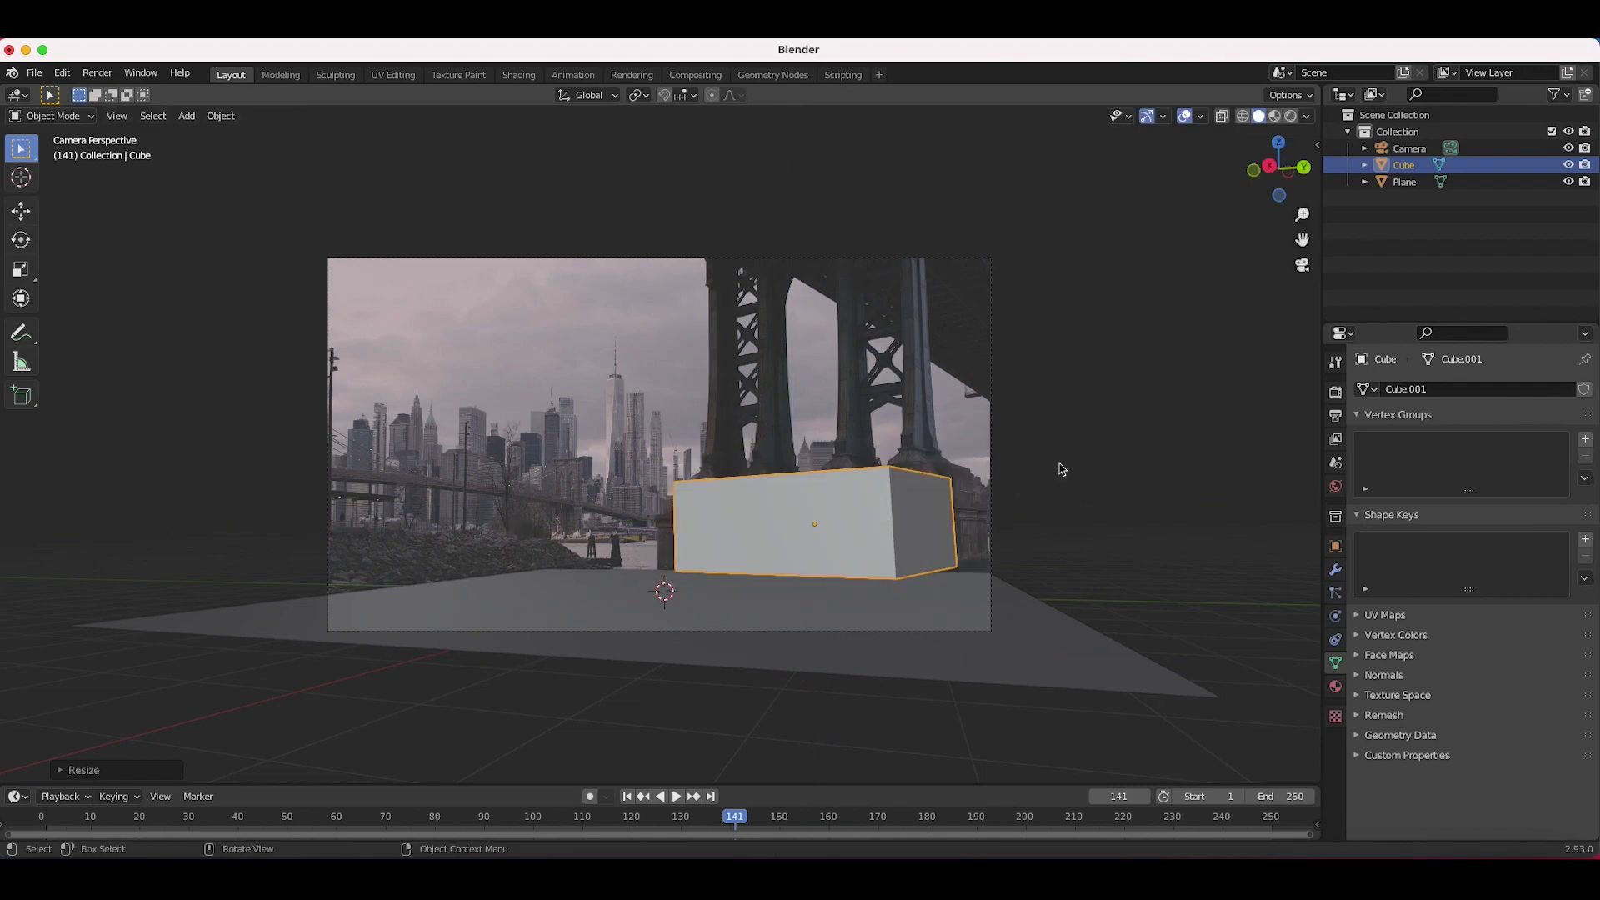
key(s)
key(y)
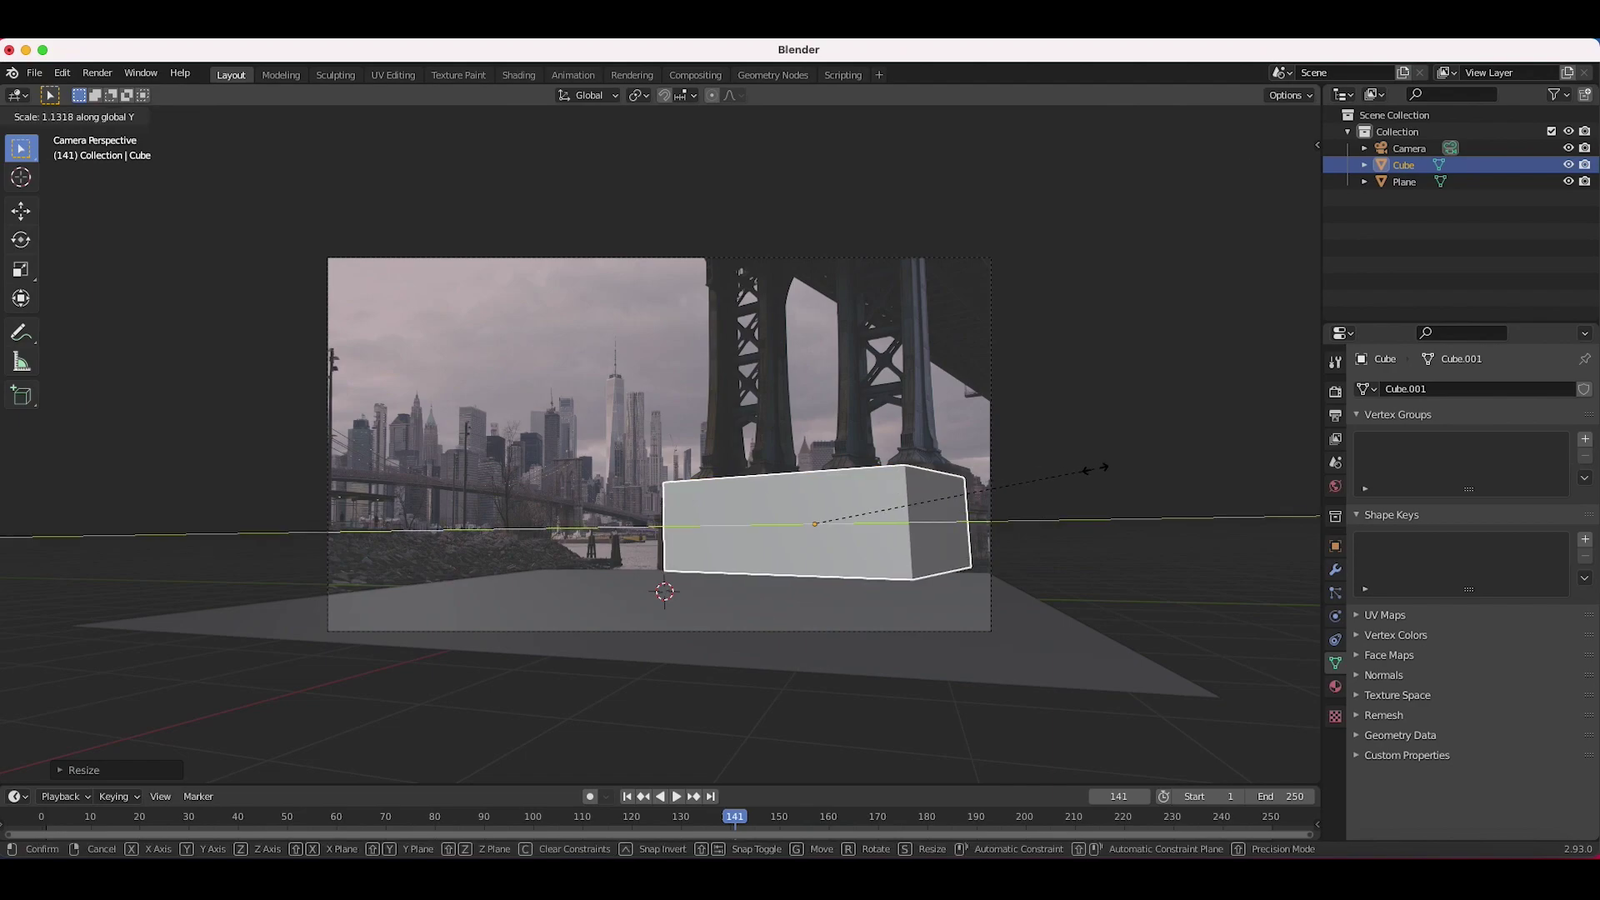
click(1125, 477)
- Fine-tune the box's rotation around global Z and shift it along global X to match the pier's depth
key(r)
key(z)
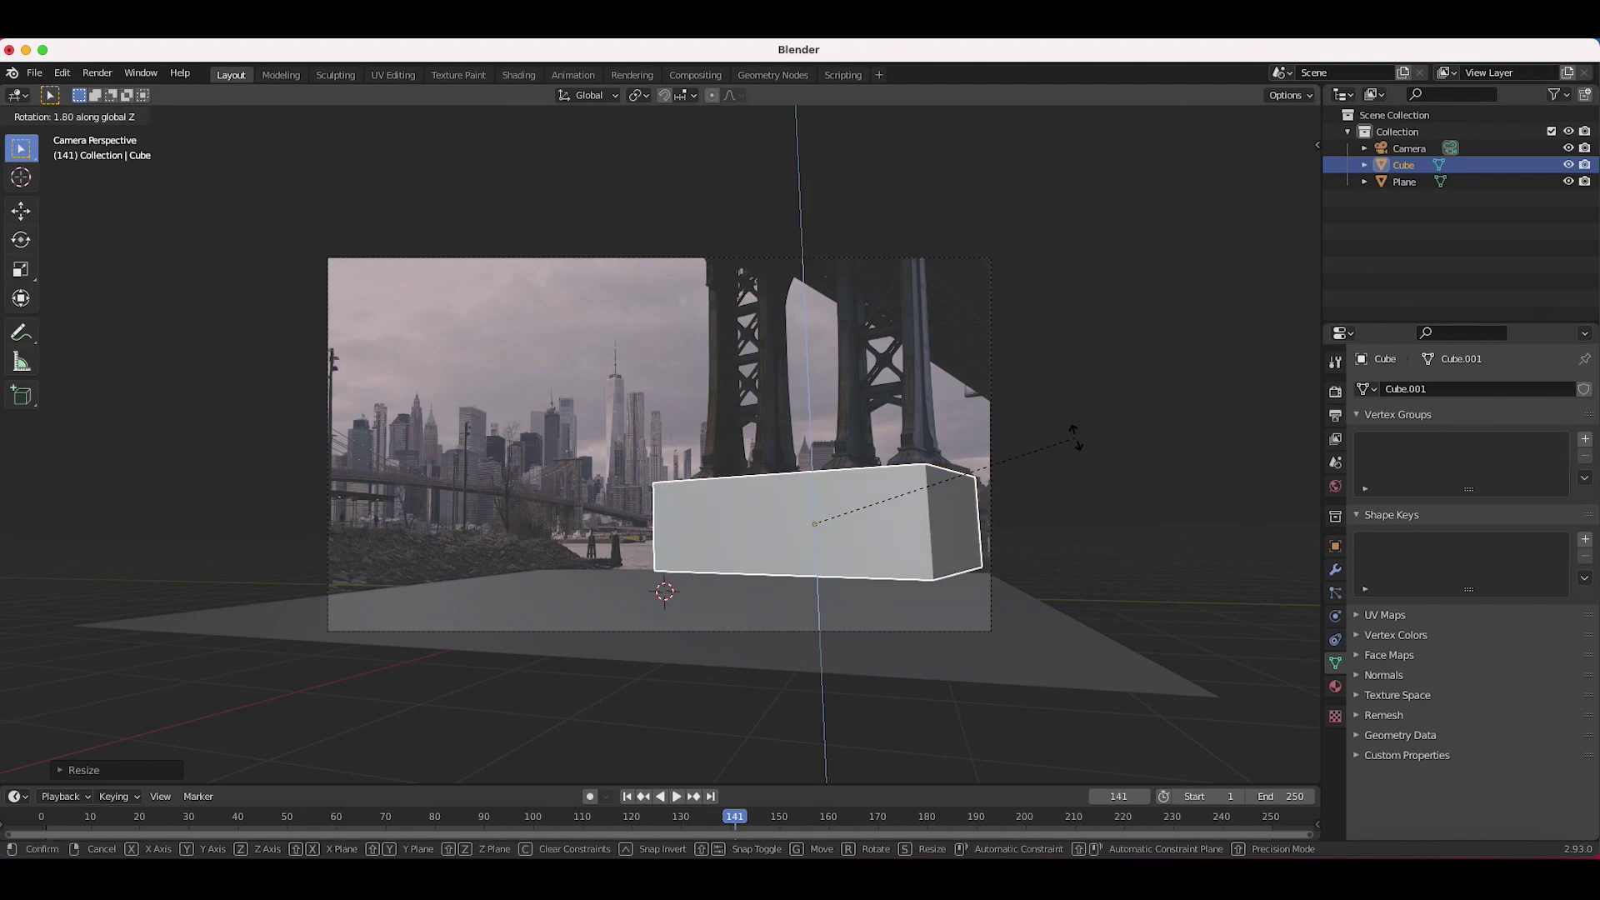
click(1072, 424)
key(g)
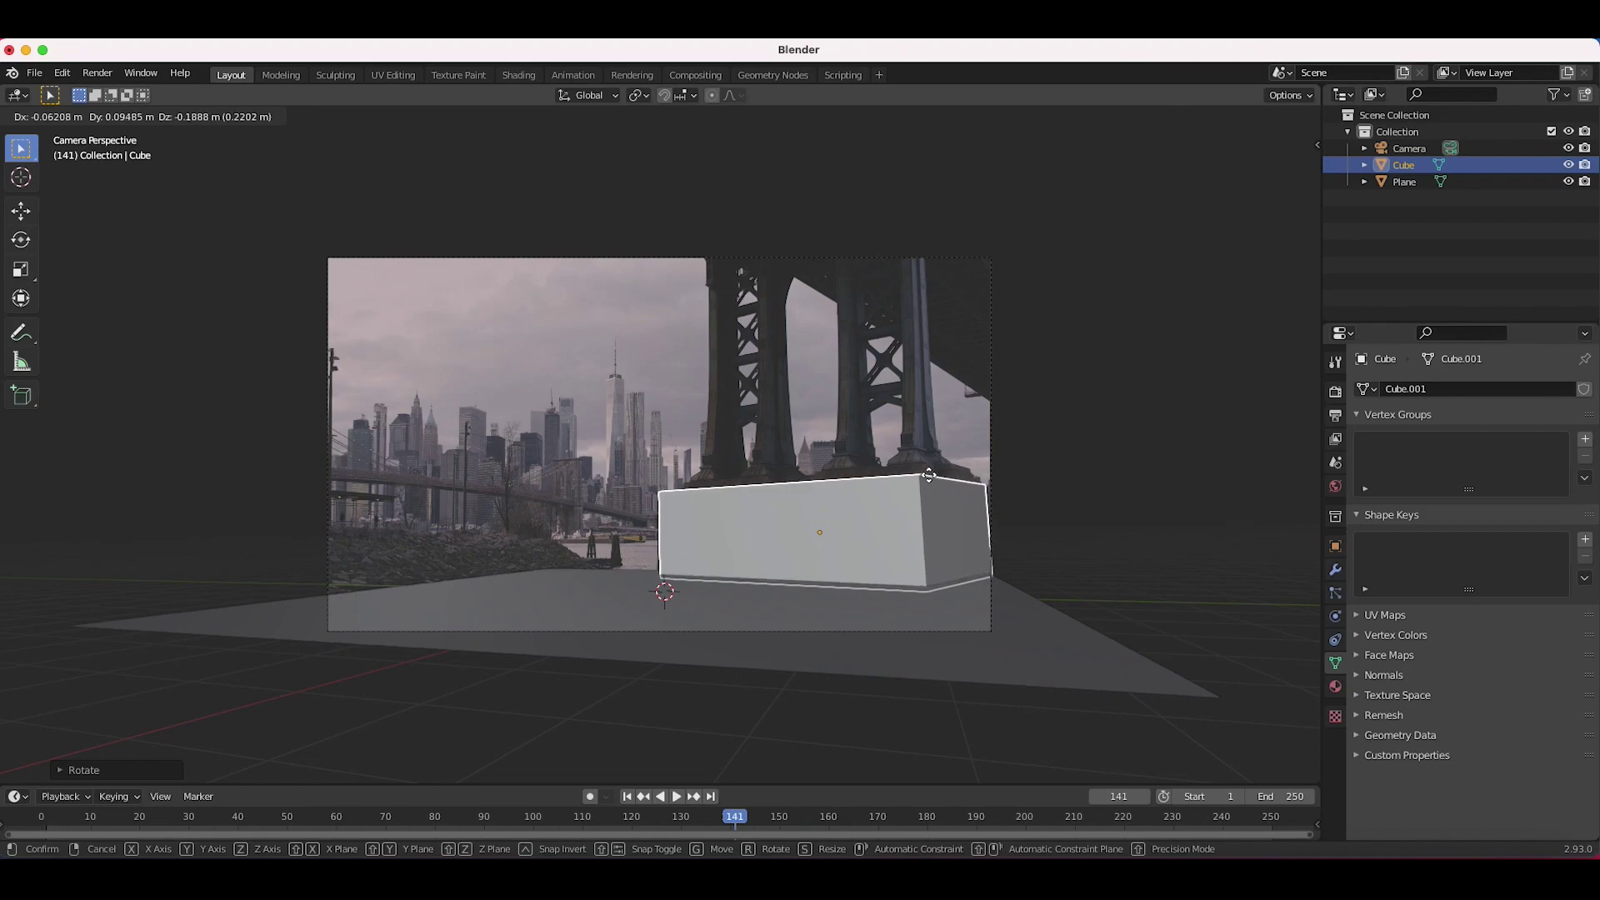
key(y)
key(x)
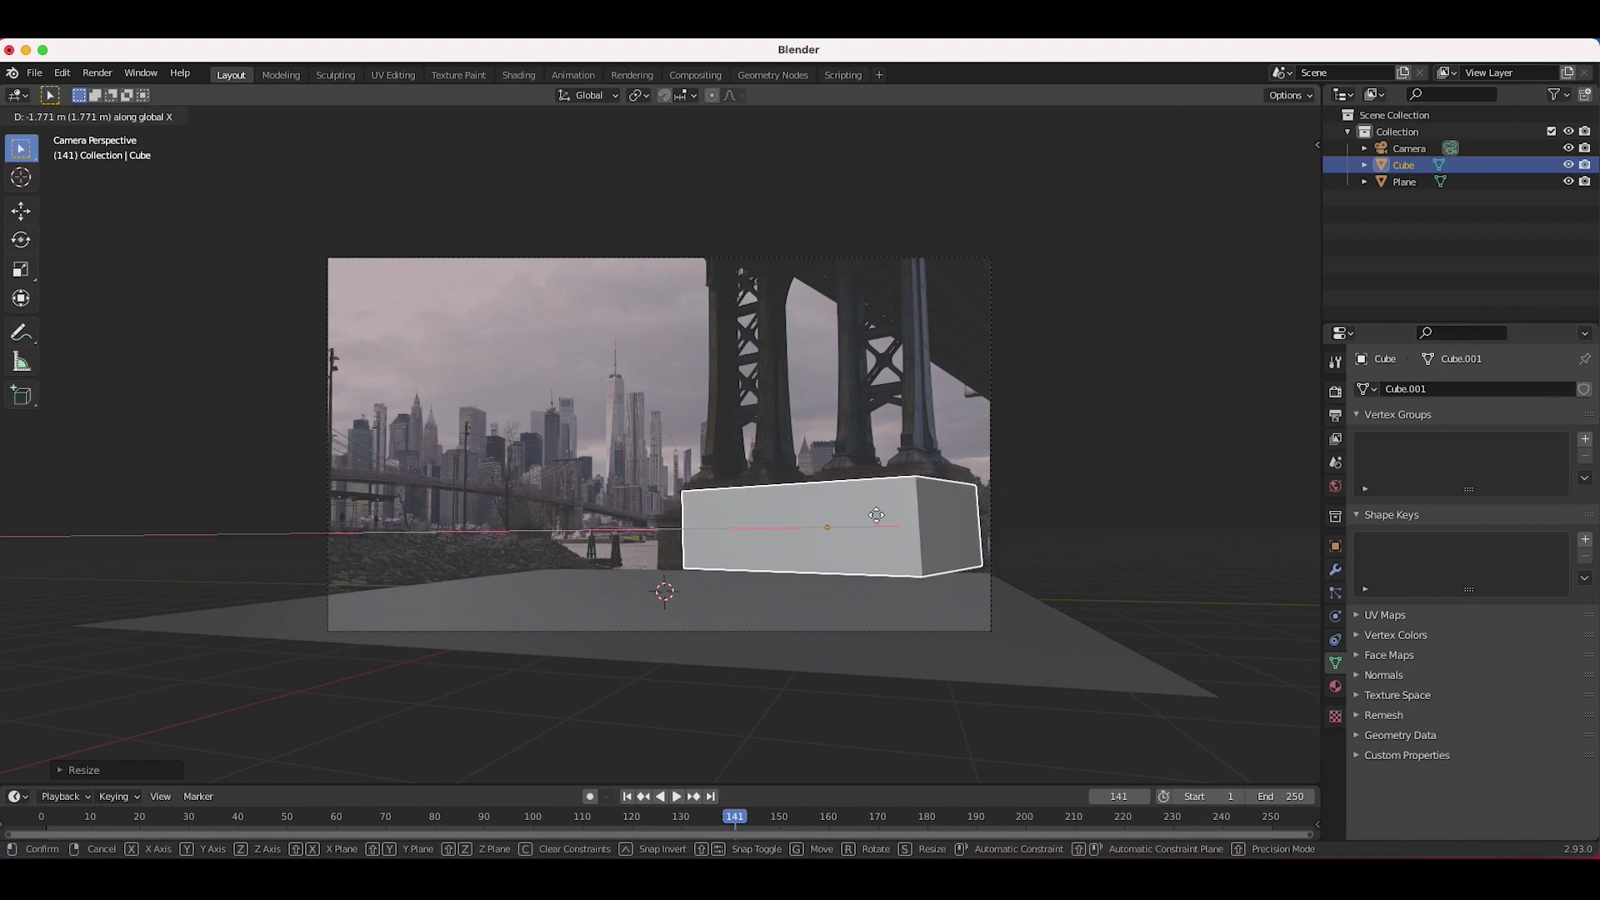
click(864, 521)
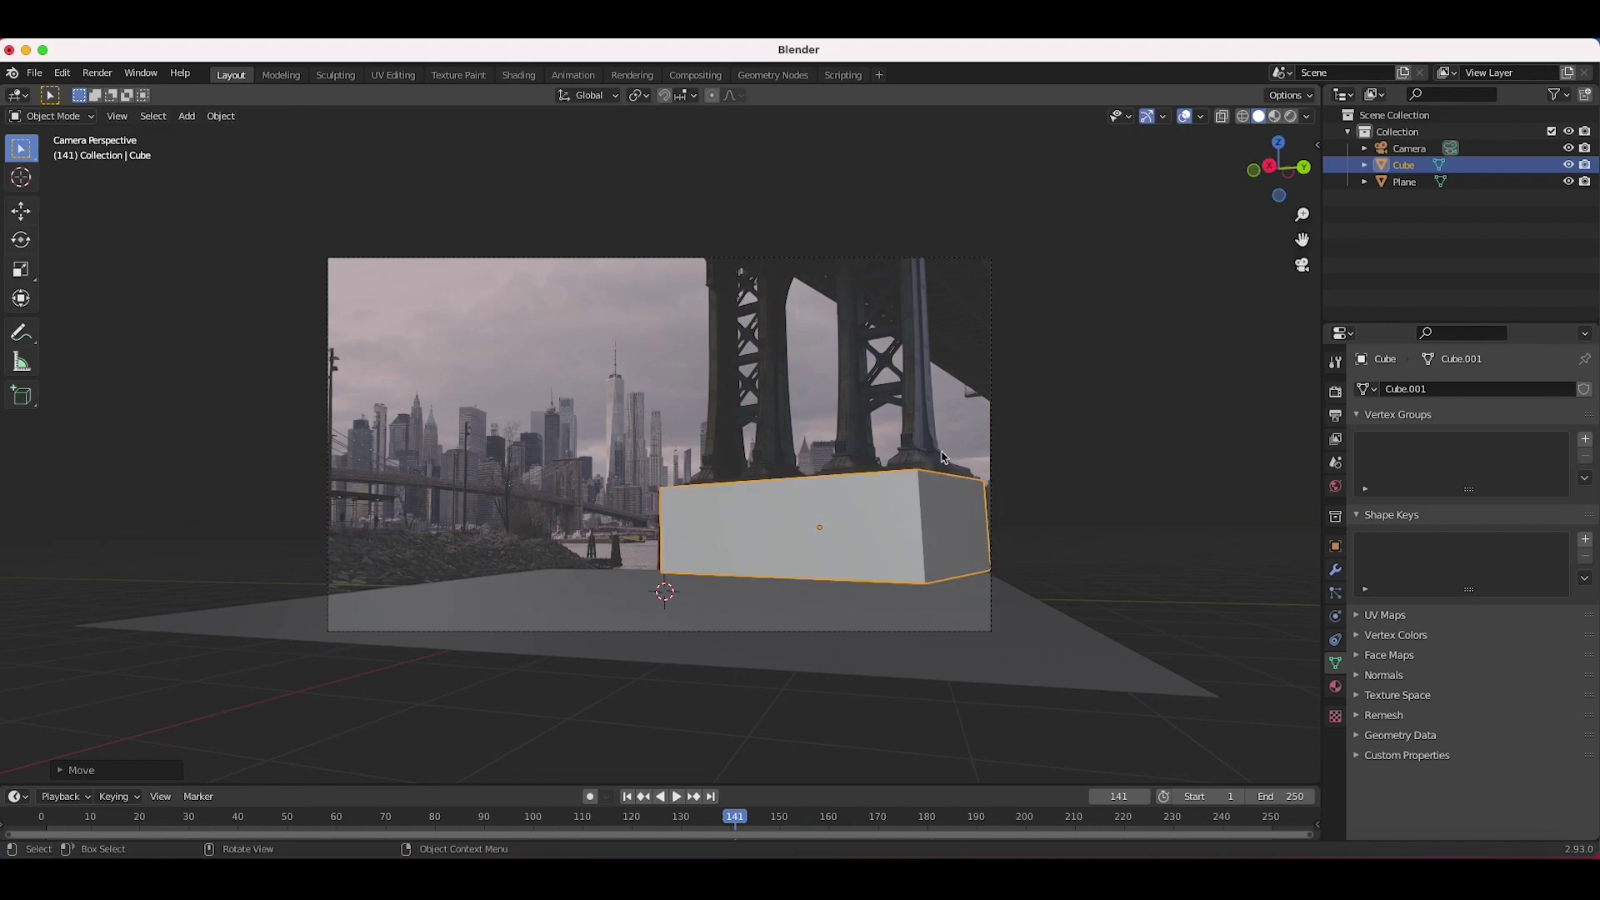
- Nudge the box along the global Y axis and lower it along Z so it sits at the pier's waterline
key(g)
key(y)
click(886, 537)
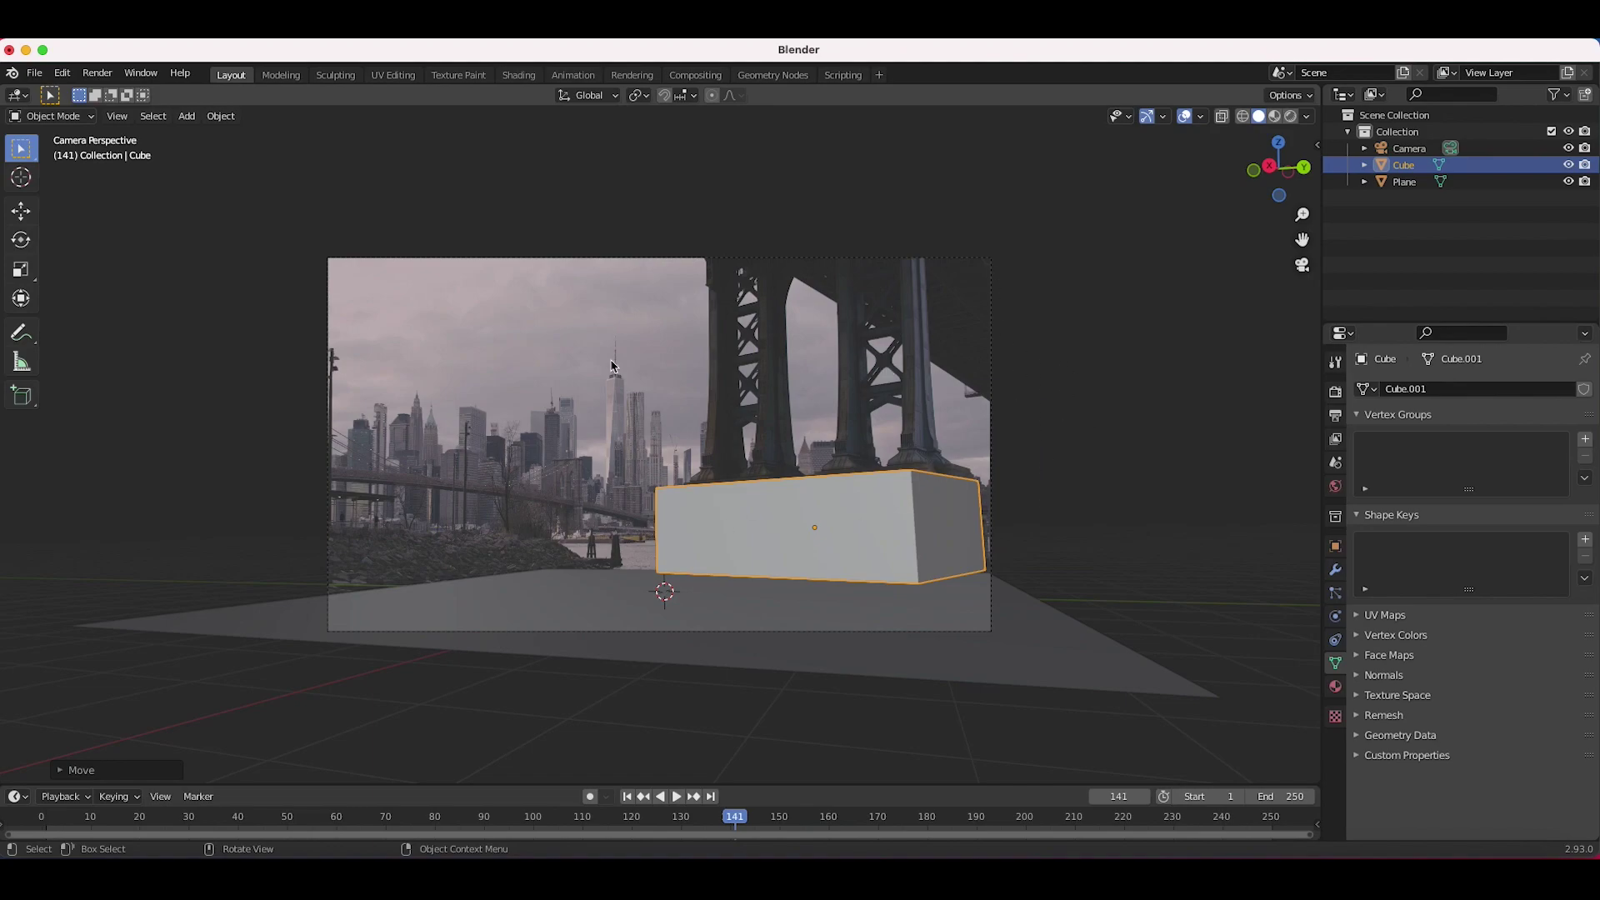
key(g)
key(z)
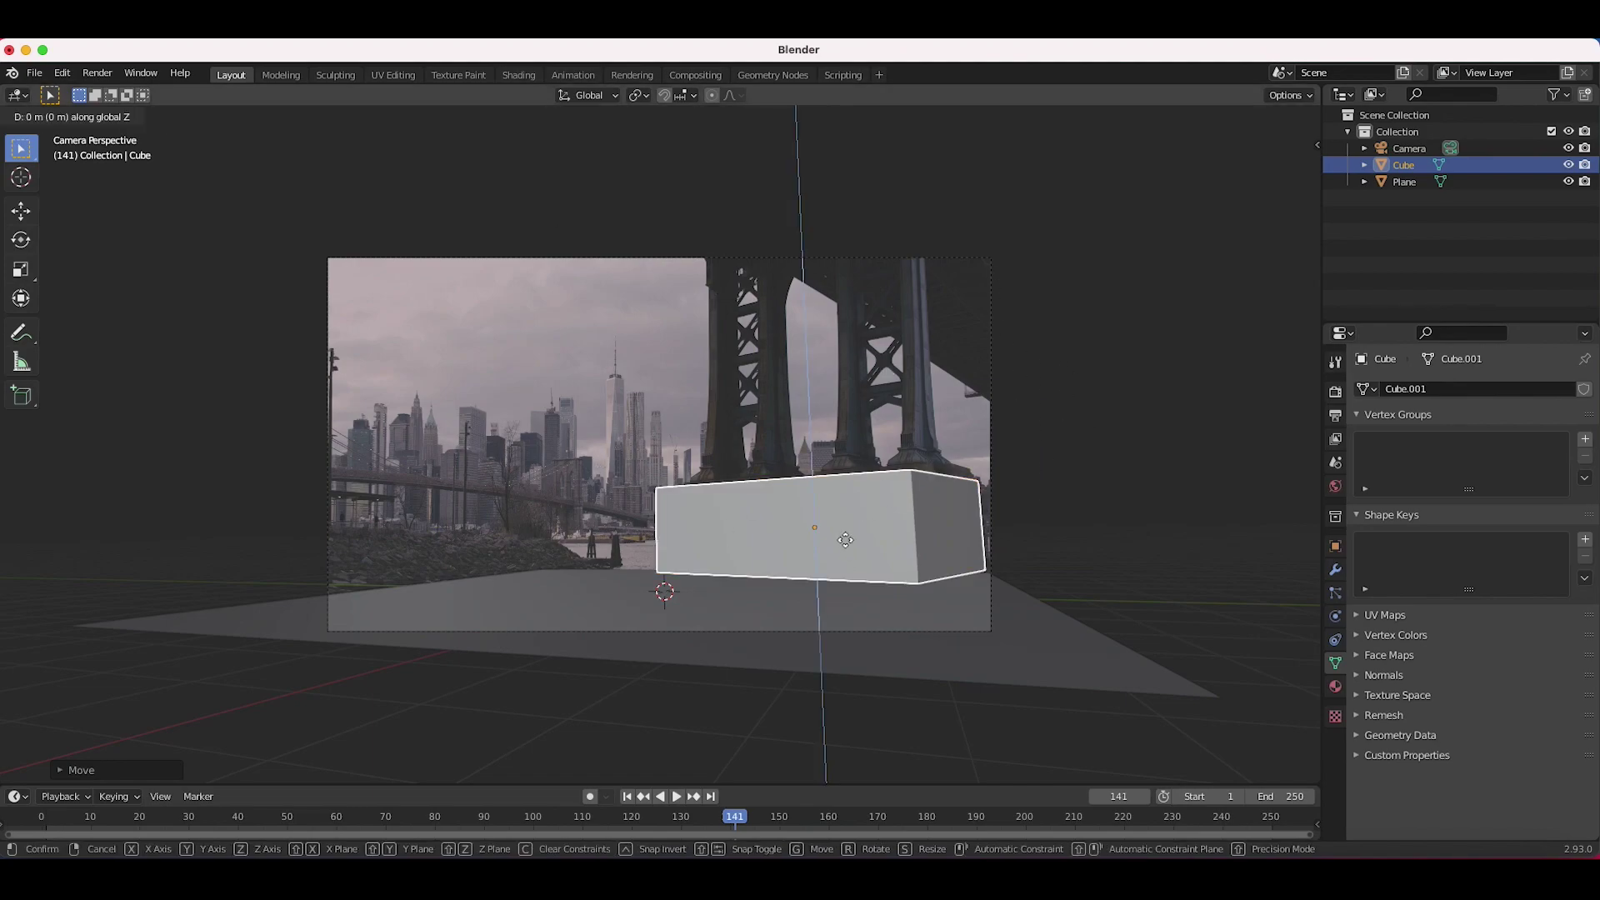
click(846, 547)
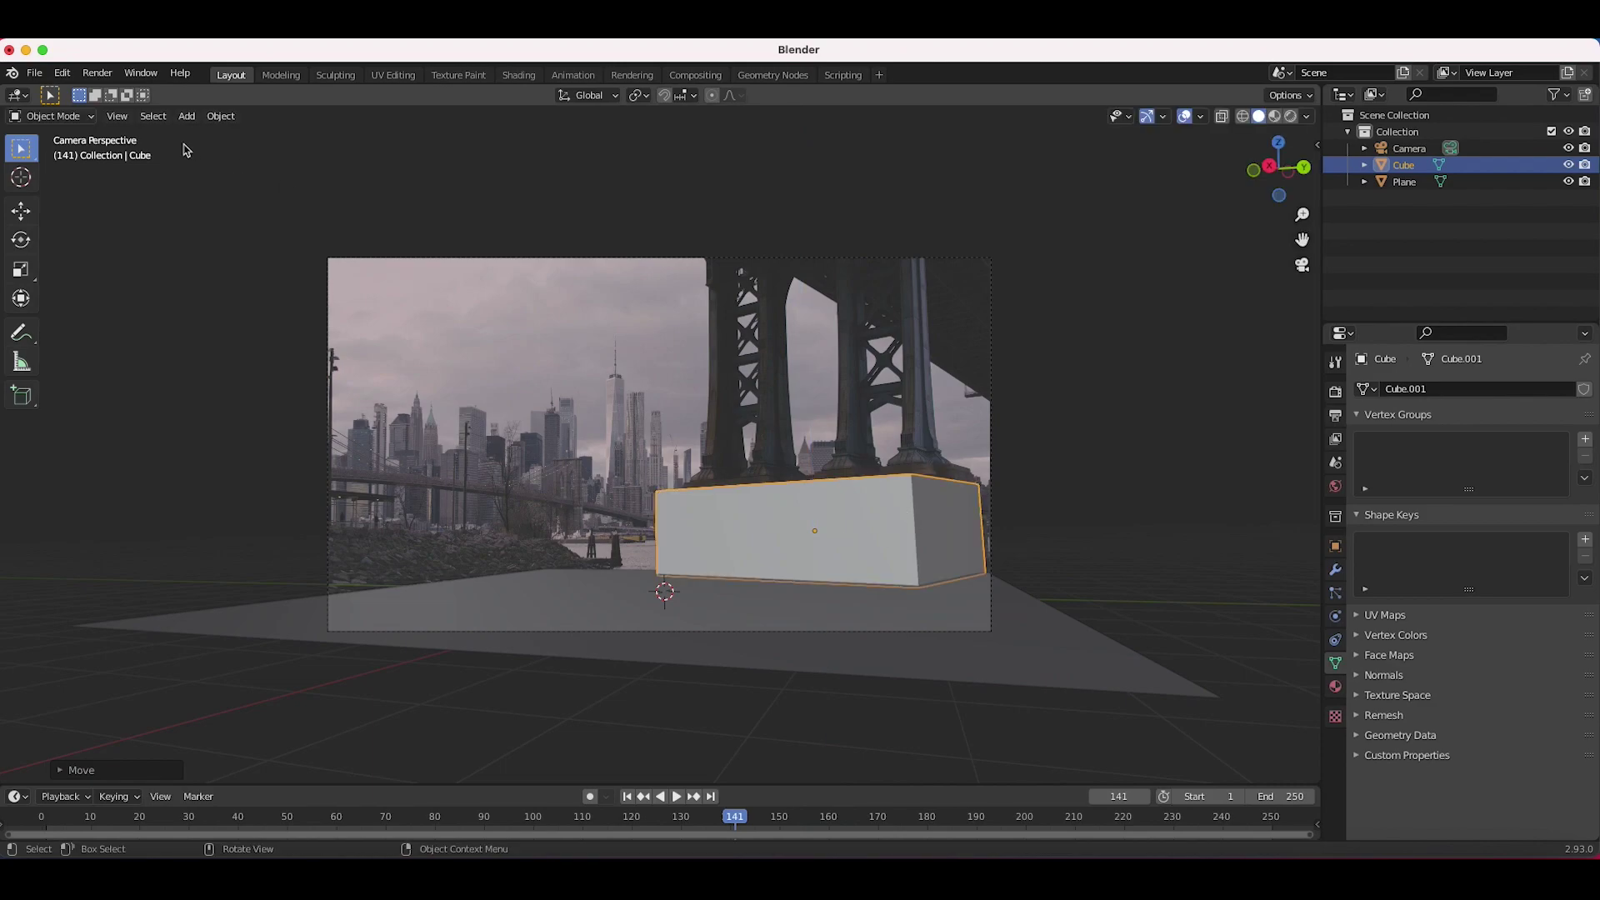
- Compare the box with the footage in wireframe and resize it to fit the vertical lower part of the pier's base
key(z)
click(698, 529)
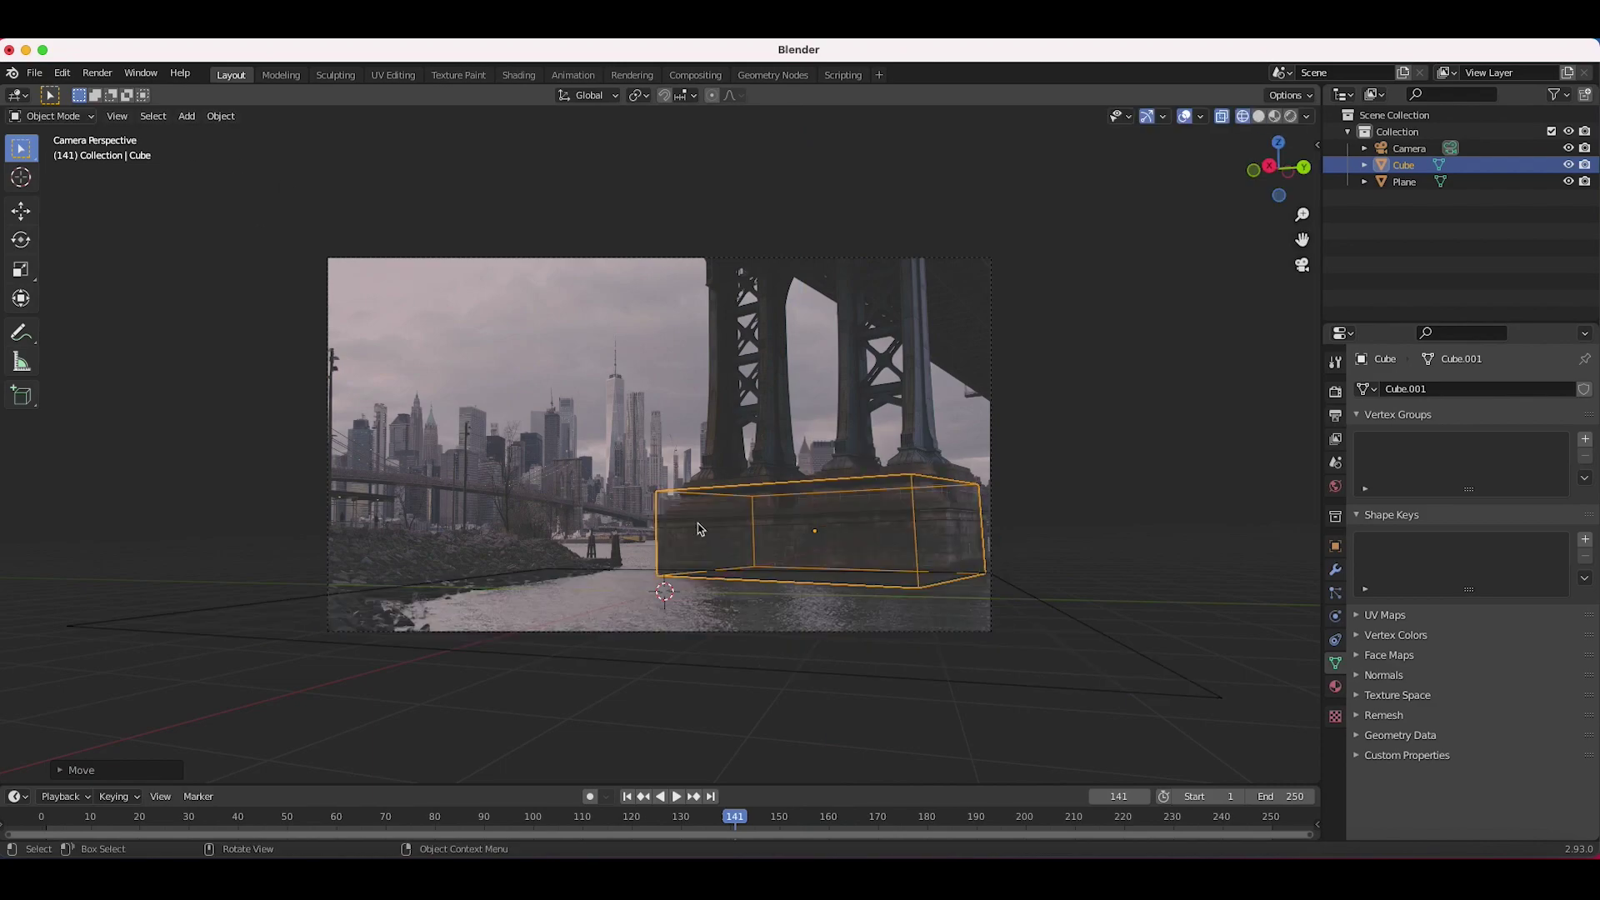
key(shift+z)
key(s)
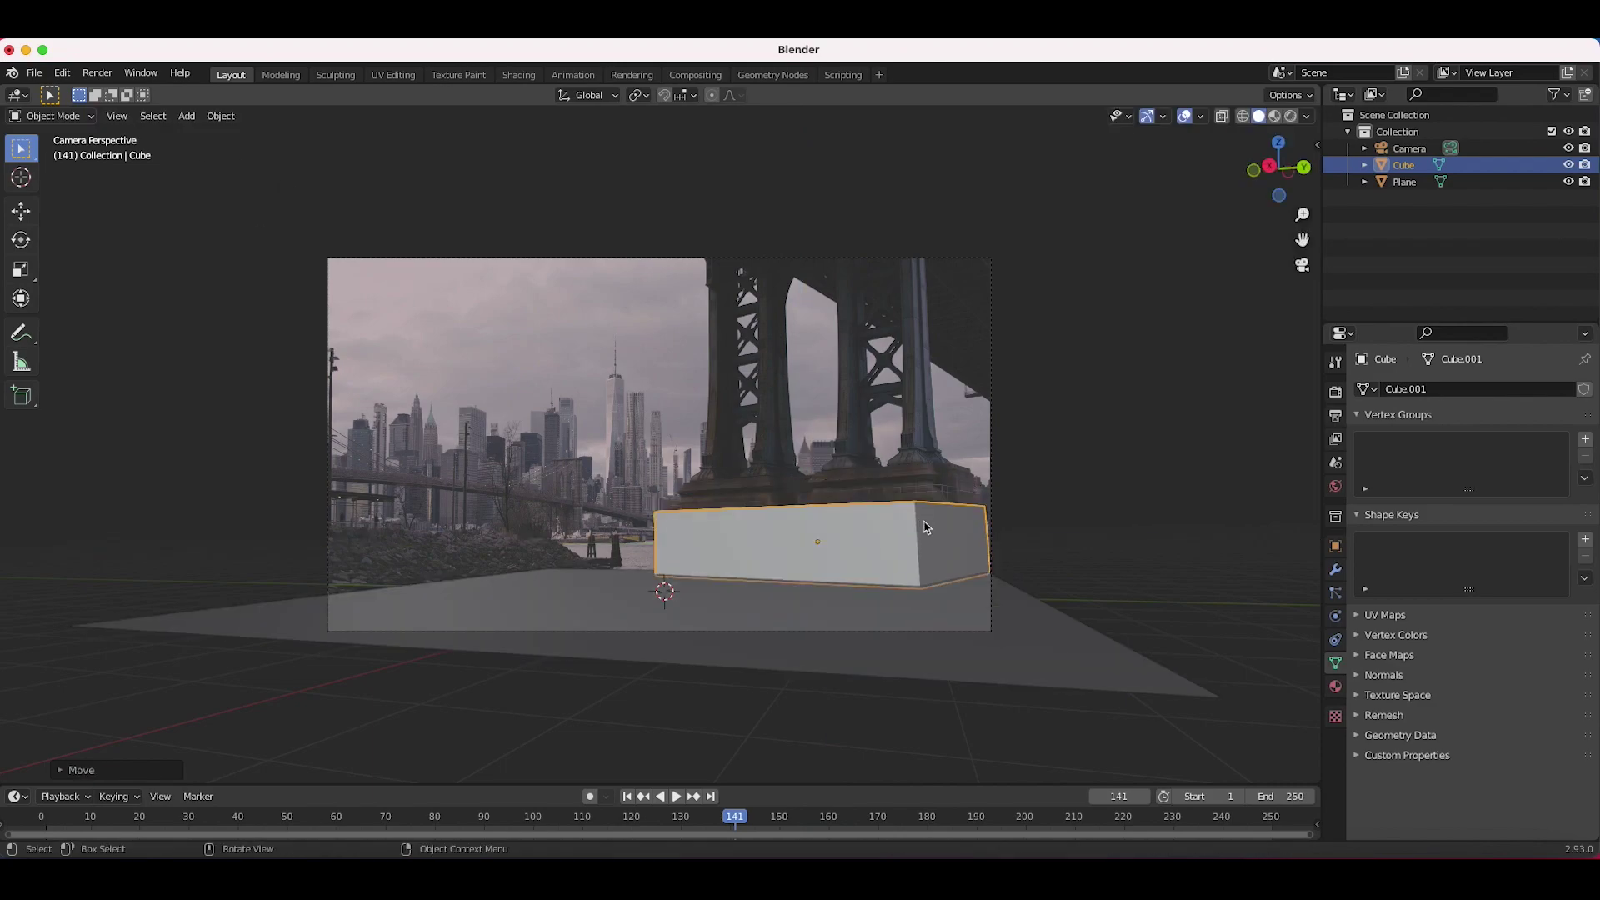
click(987, 522)
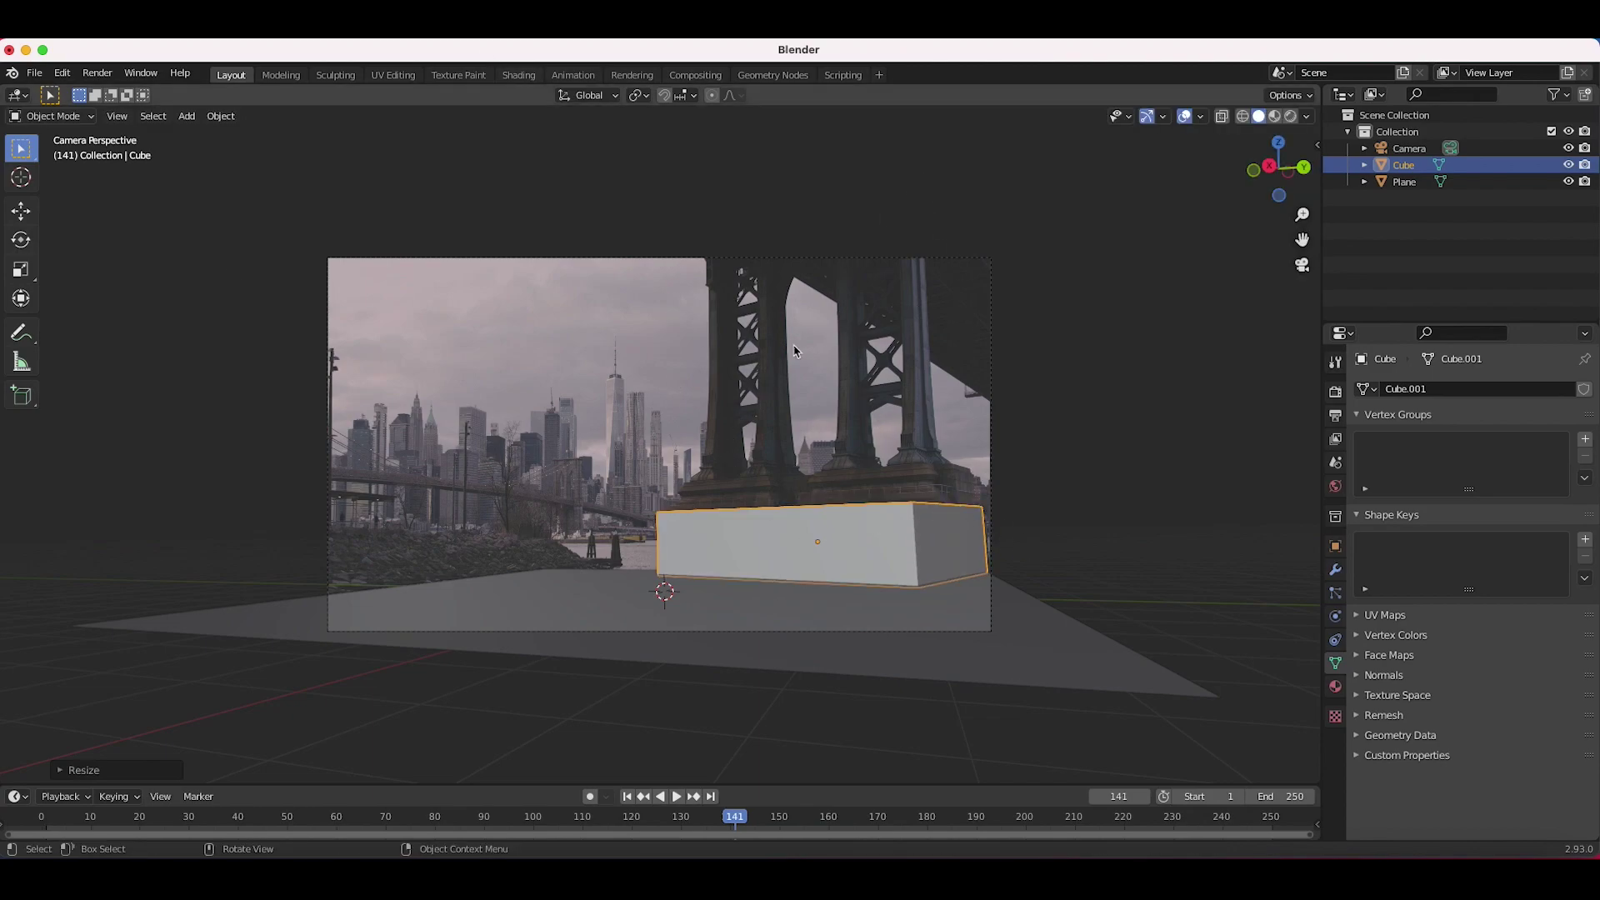
- In Edit Mode with X-ray on, select the box's top face and extrude it upward along the pier's base
click(50, 116)
click(41, 150)
key(alt+z)
drag(1058, 426, 655, 563)
key(e)
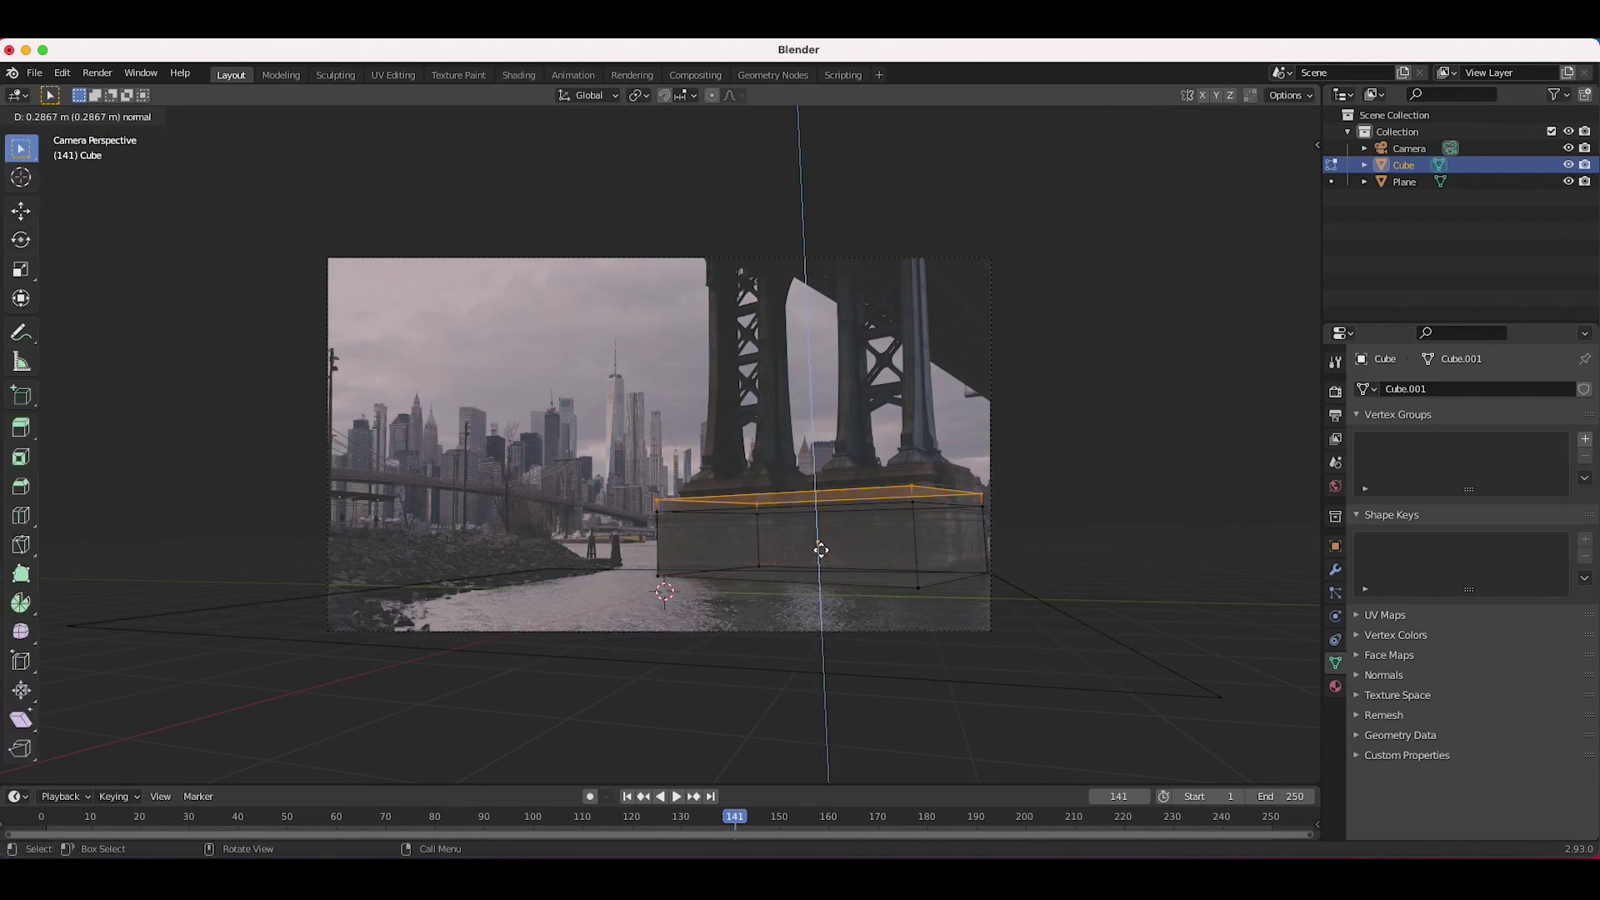
click(821, 539)
- Scale the extruded top face inward and shift it to follow the sloping ledge of the pier's base
key(s)
click(940, 450)
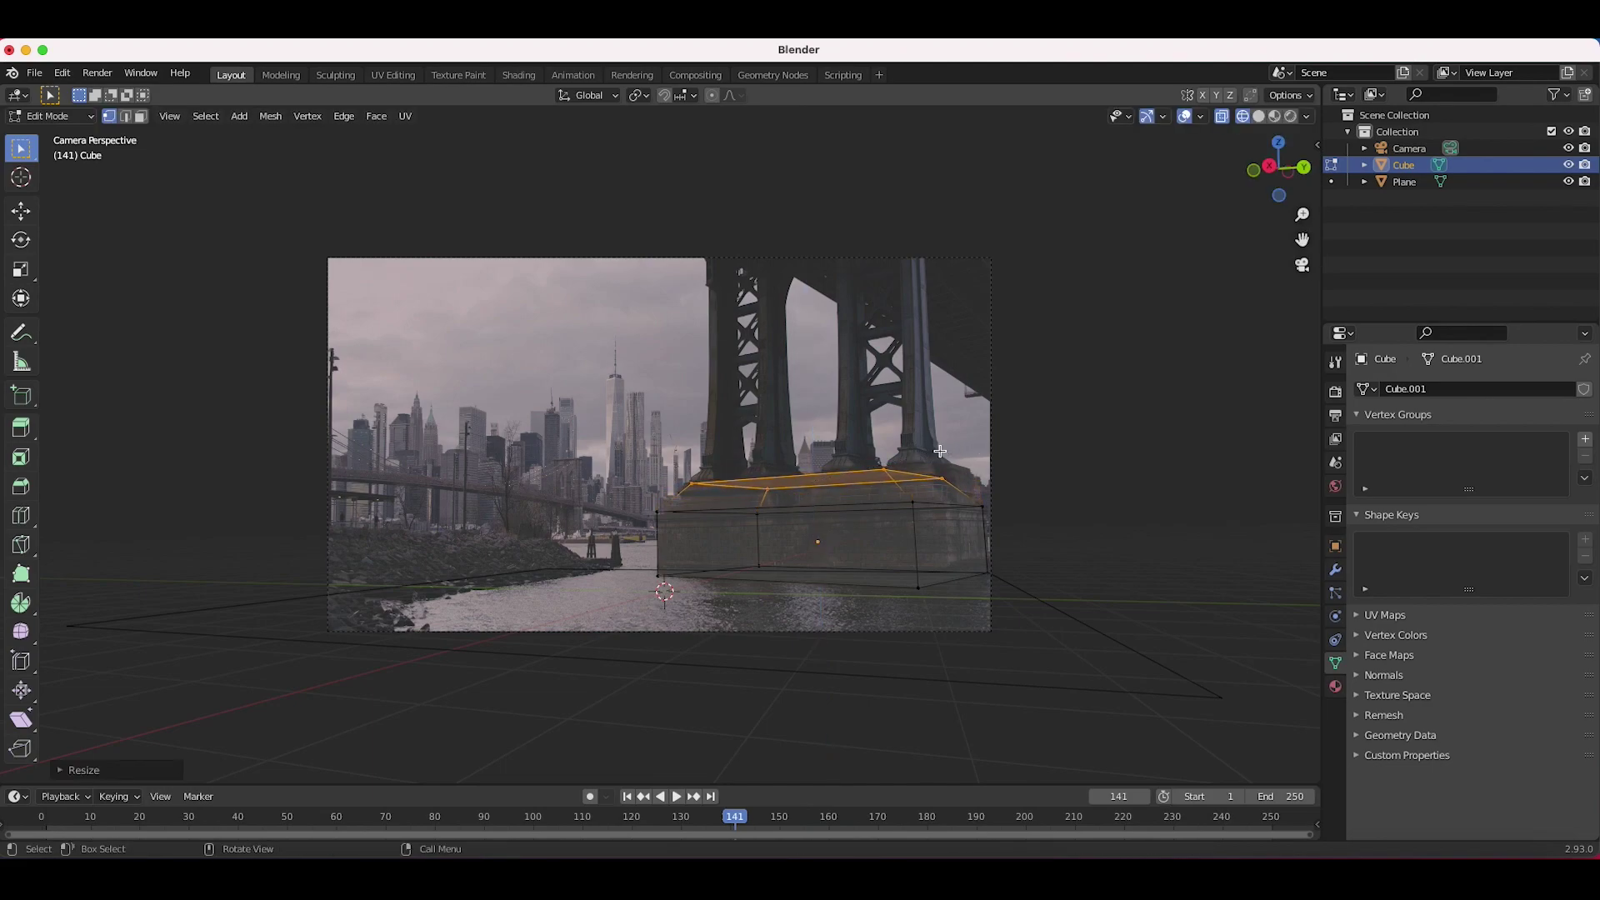
key(s)
click(882, 470)
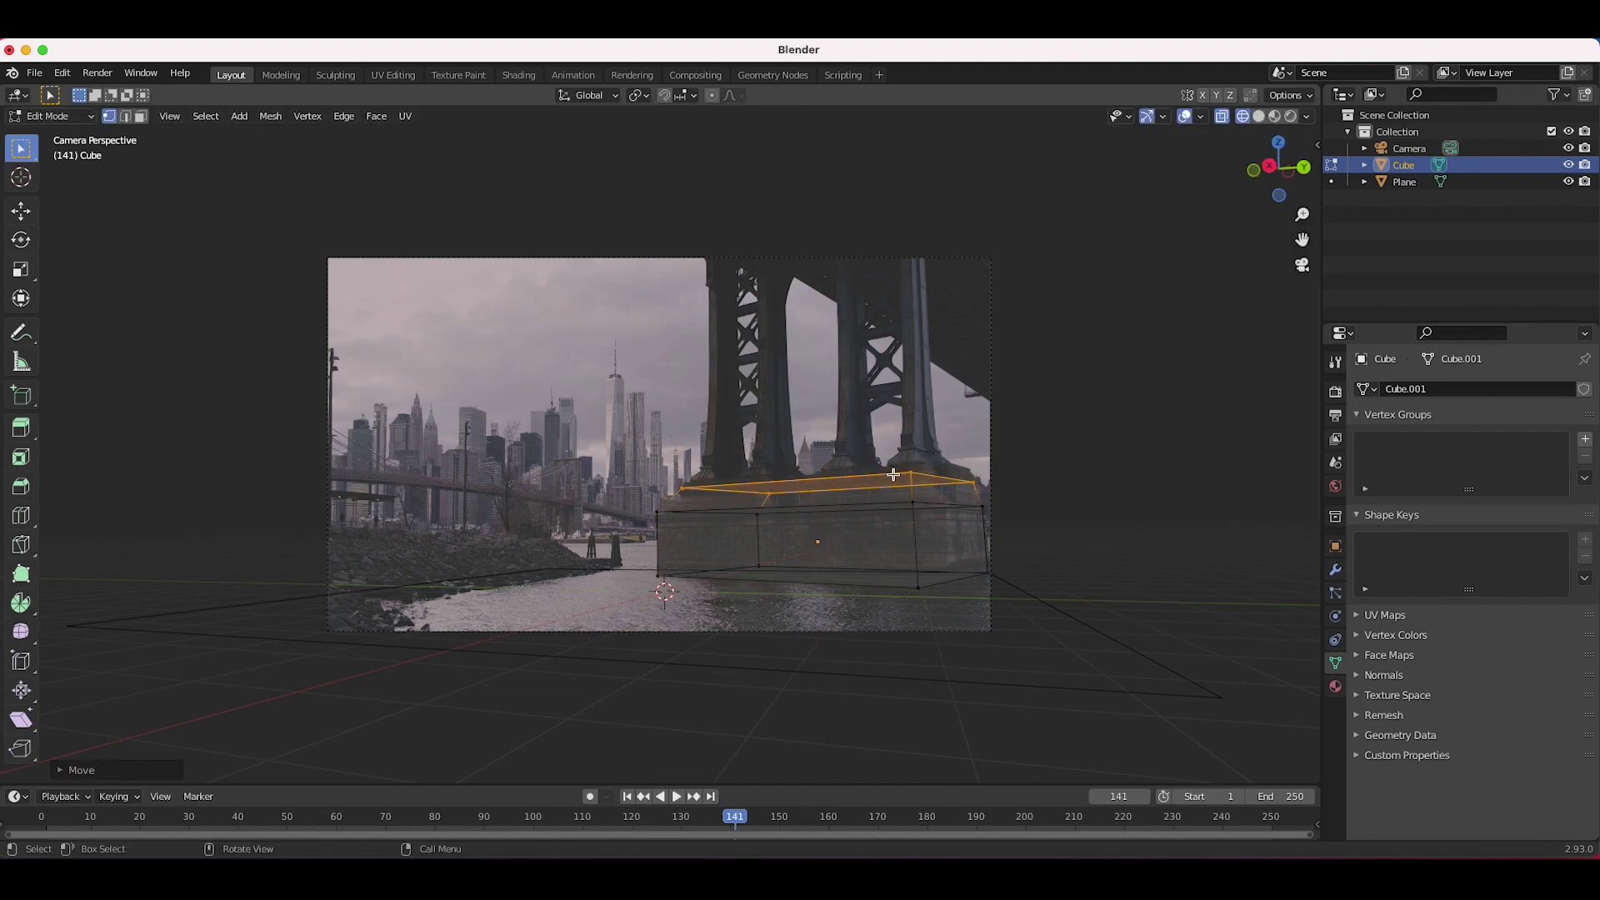
key(g)
click(882, 452)
- Extrude the top face up to the foot of the tower legs, scale it inward and align it with the masonry
key(e)
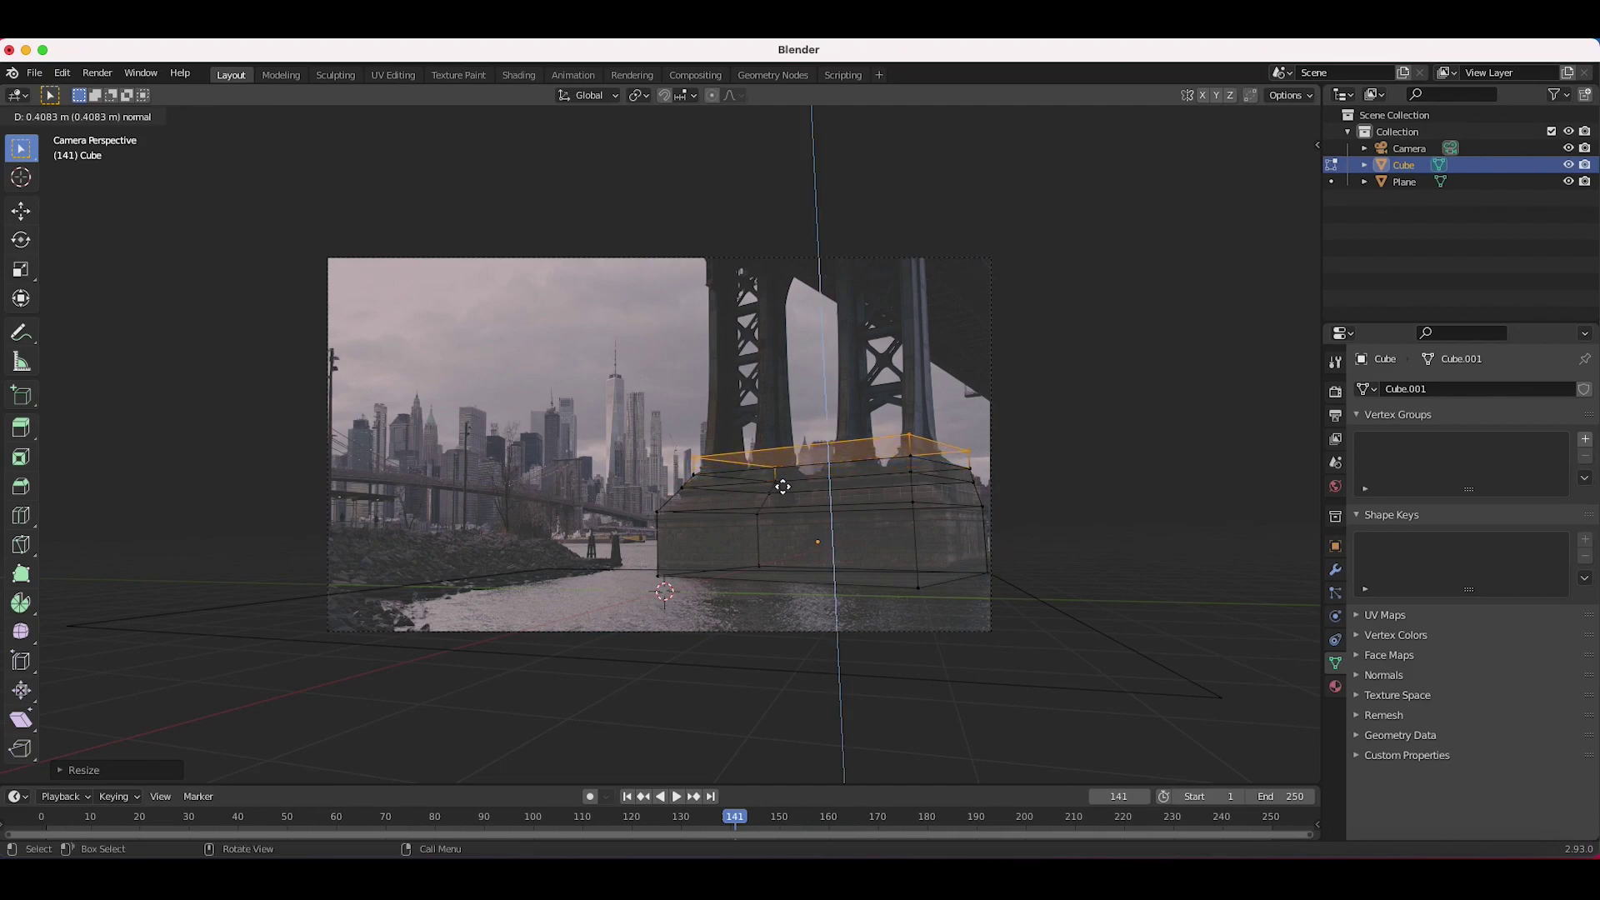
click(782, 478)
key(s)
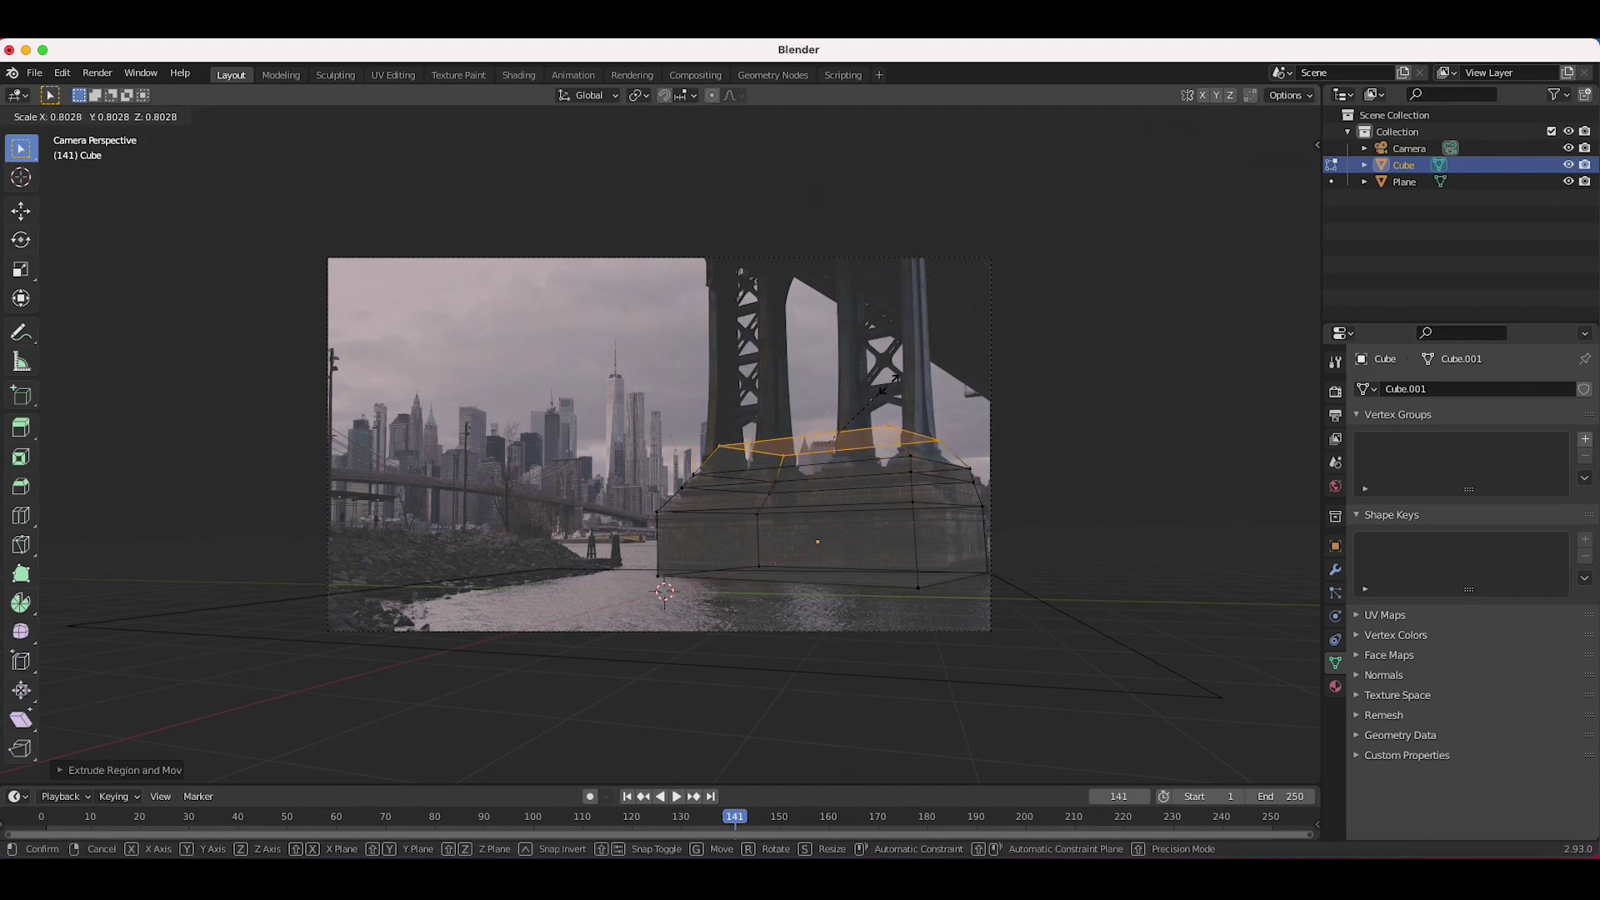
click(901, 383)
key(g)
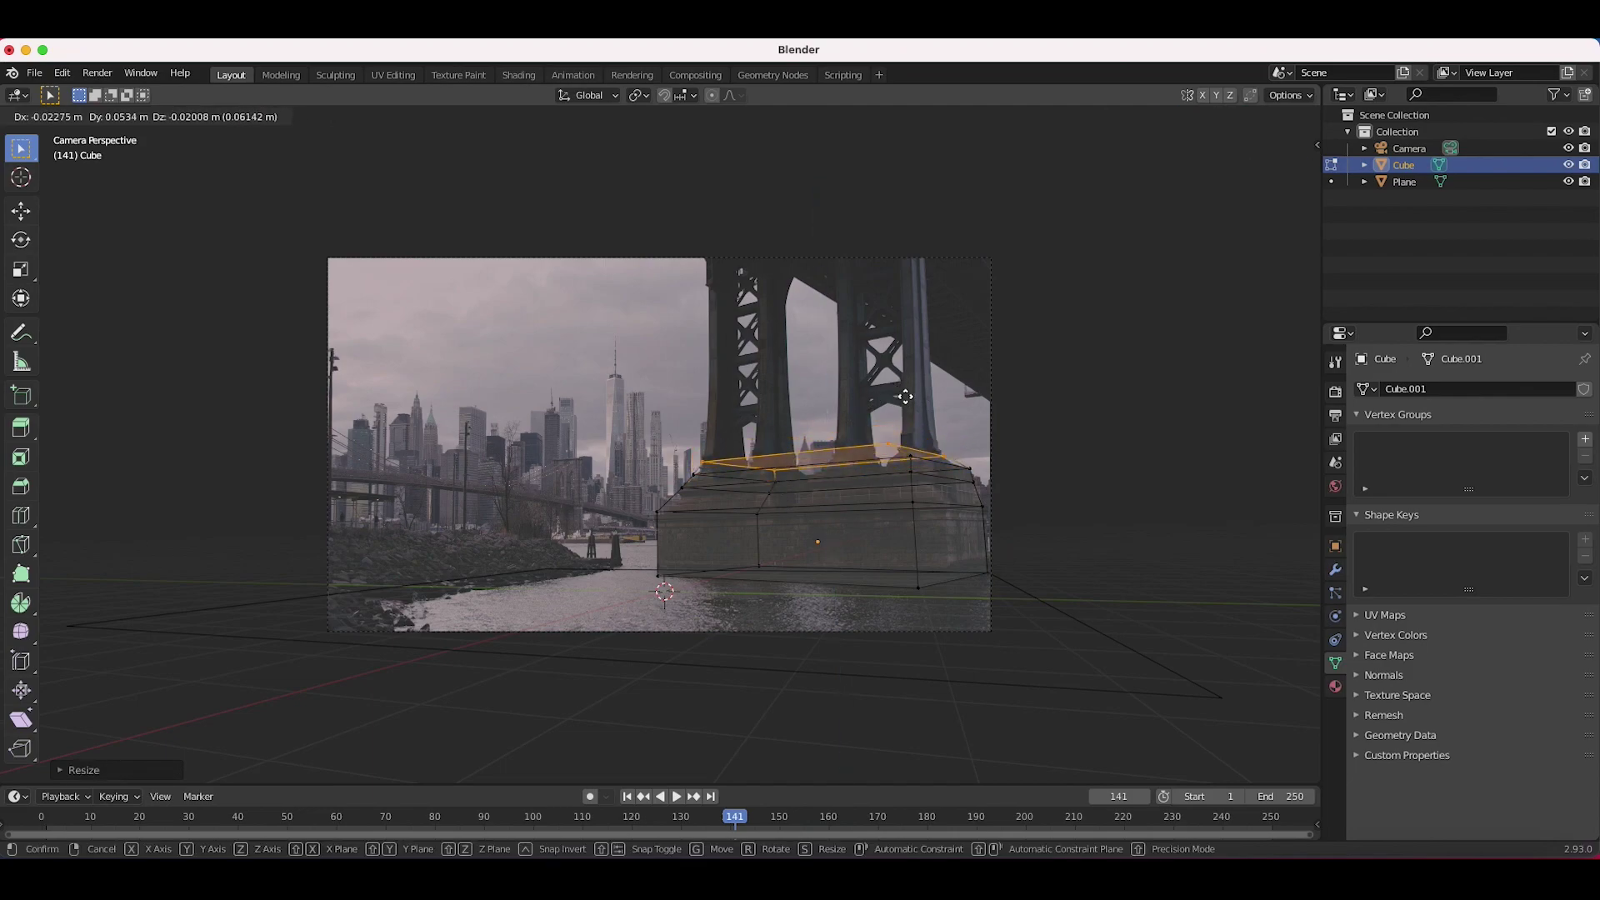
click(905, 397)
- Extrude the top face up around the lower part of the tower legs and adjust its size and position
key(e)
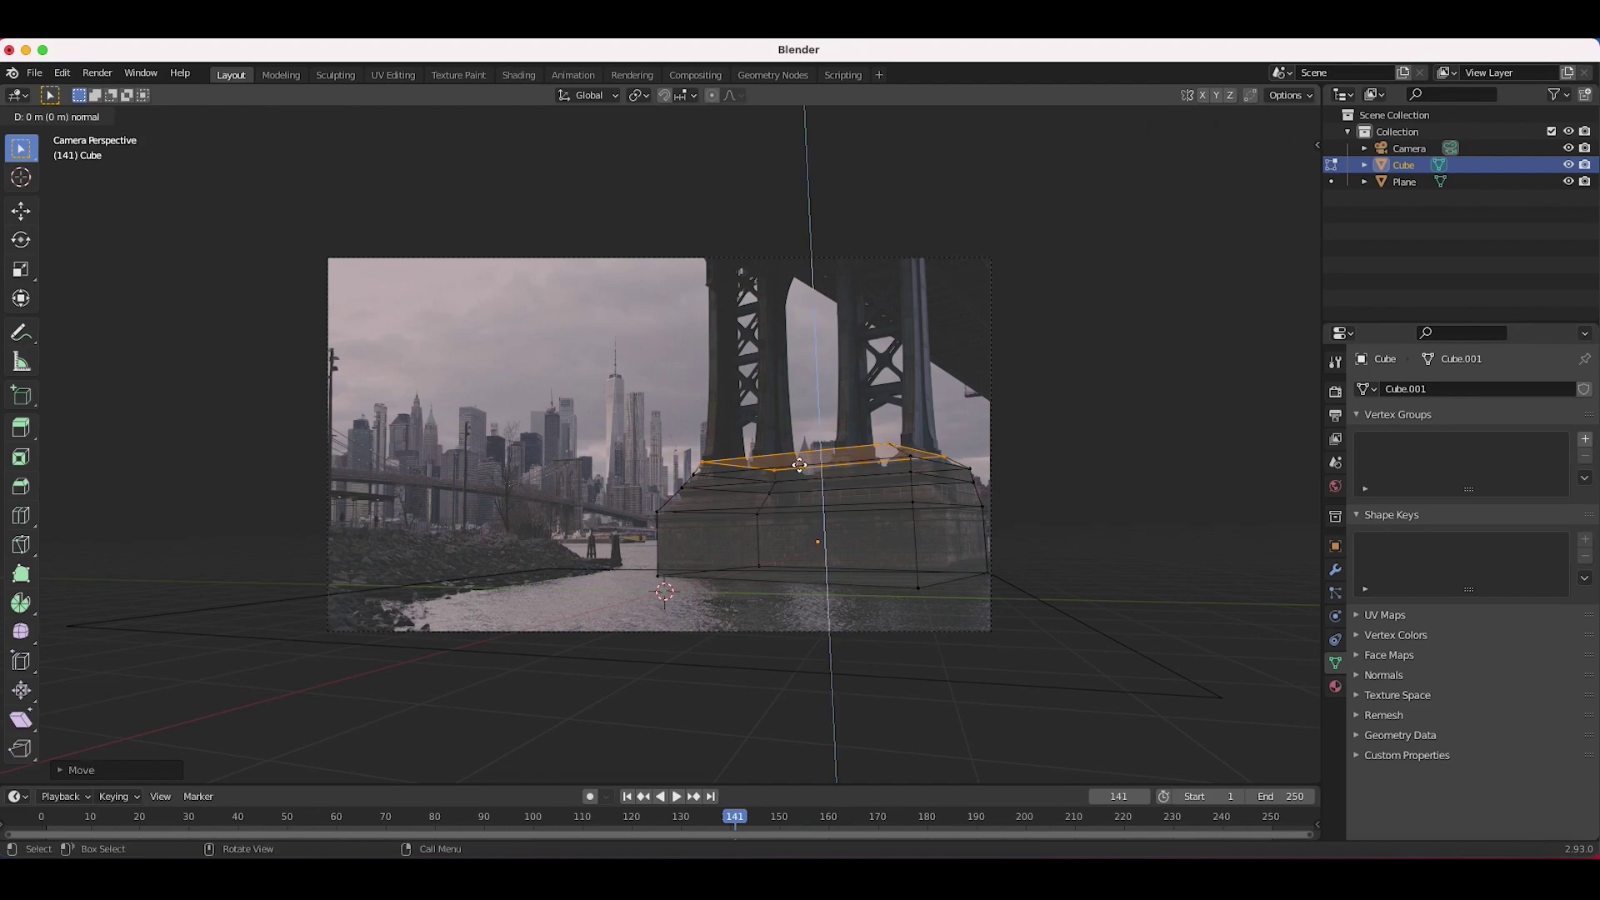
click(789, 436)
key(g)
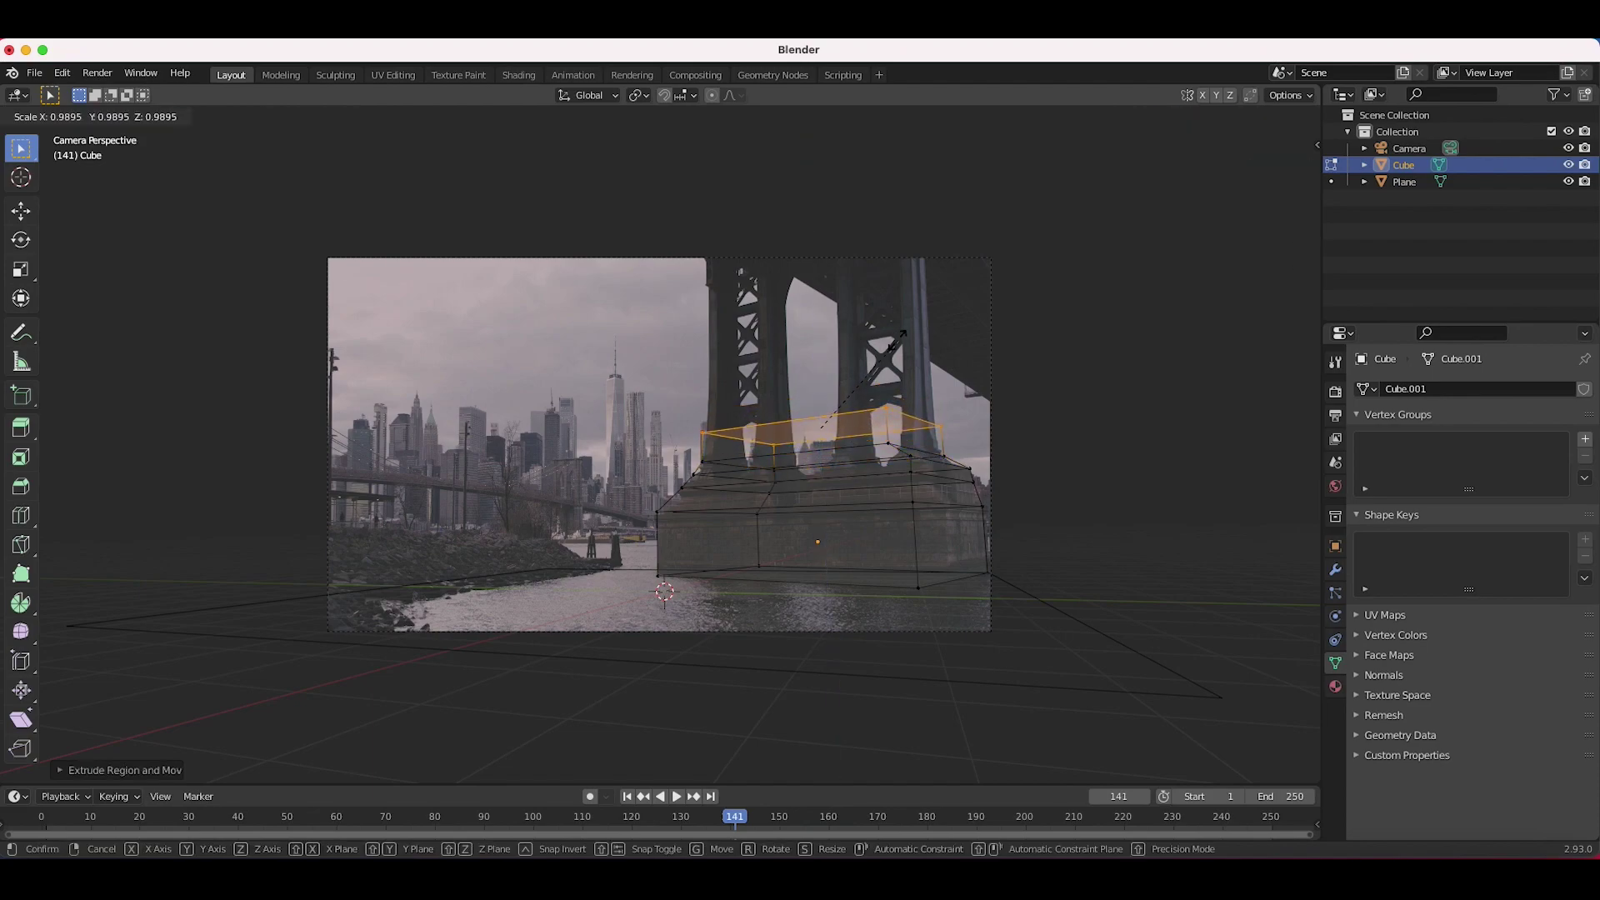
click(891, 346)
key(g)
click(890, 346)
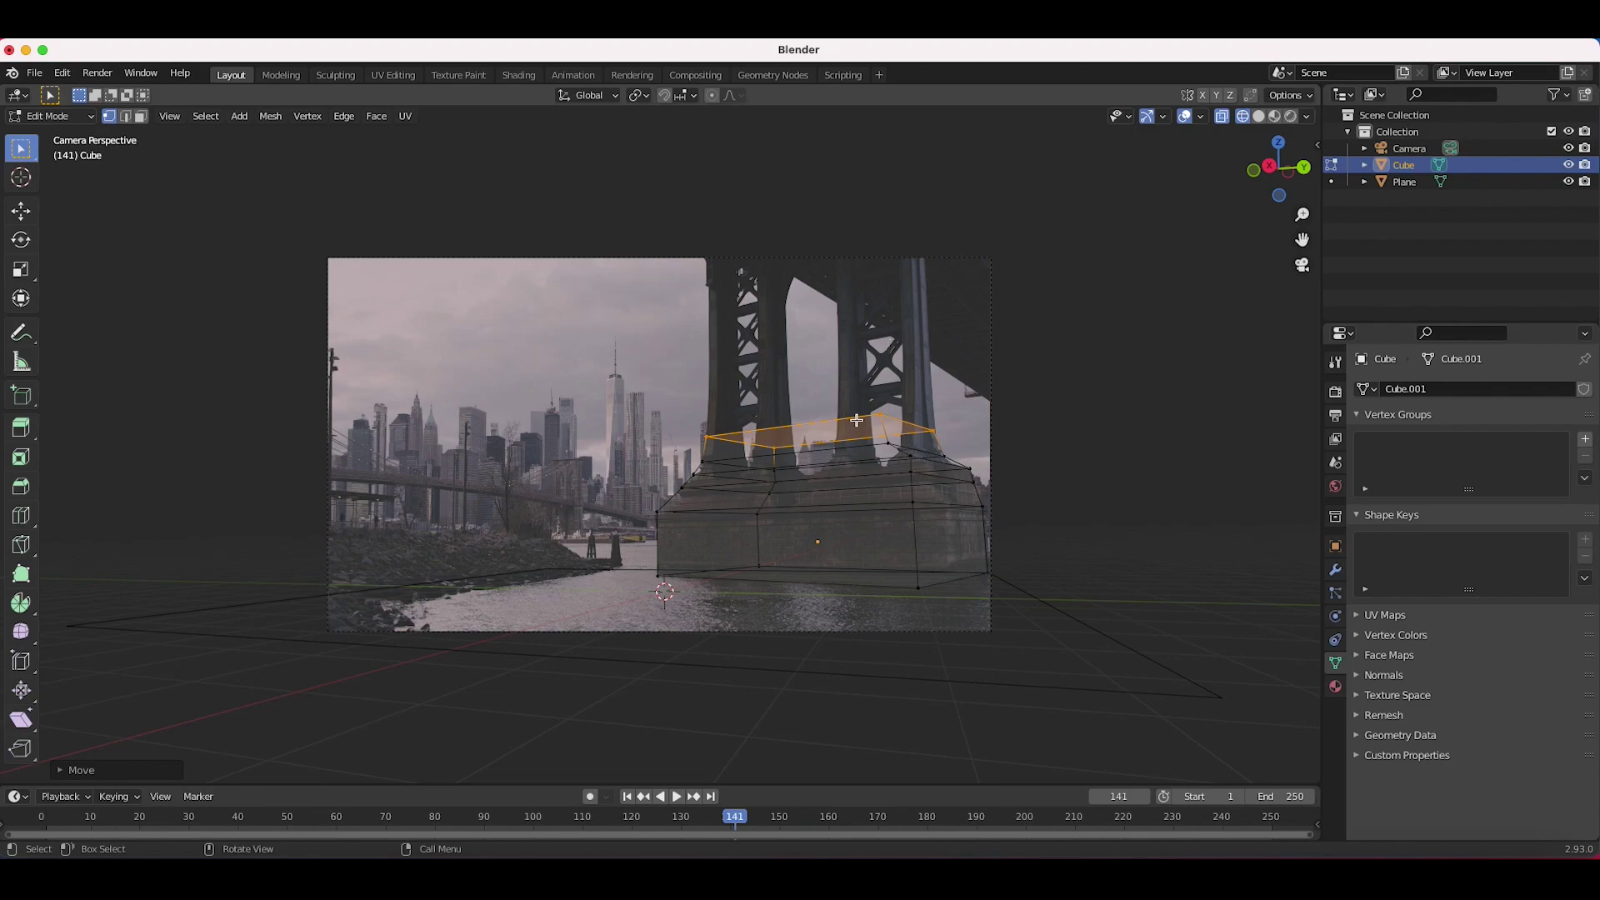
- Extend the mesh up to the middle of the tower, scaling and moving its top face to match the legs' outline
key(s)
click(939, 332)
key(g)
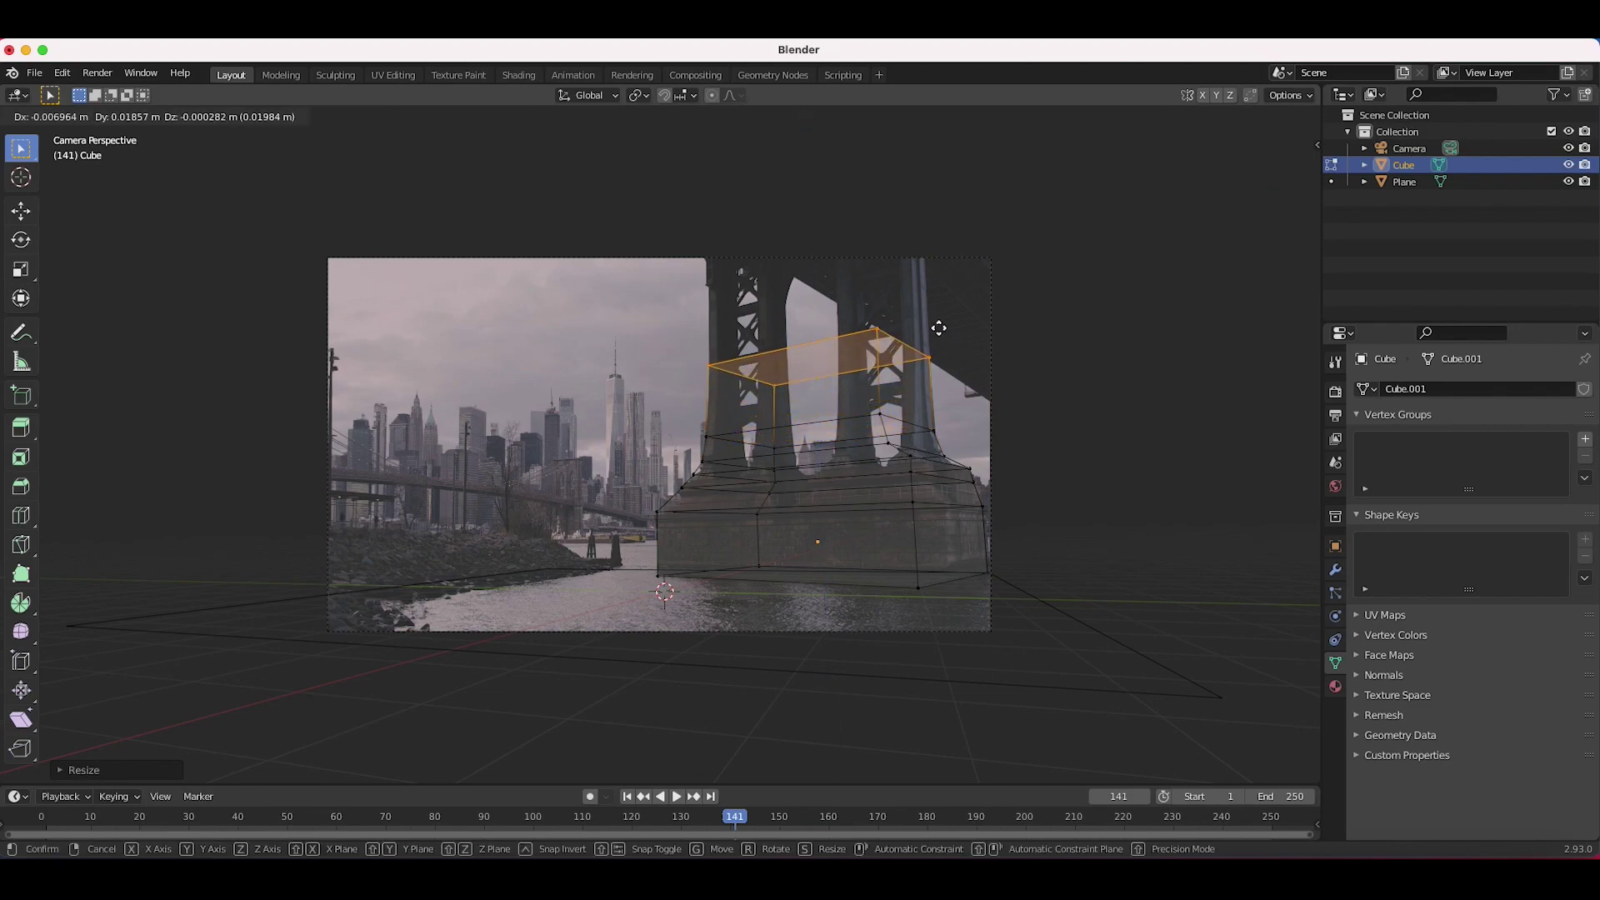
click(939, 329)
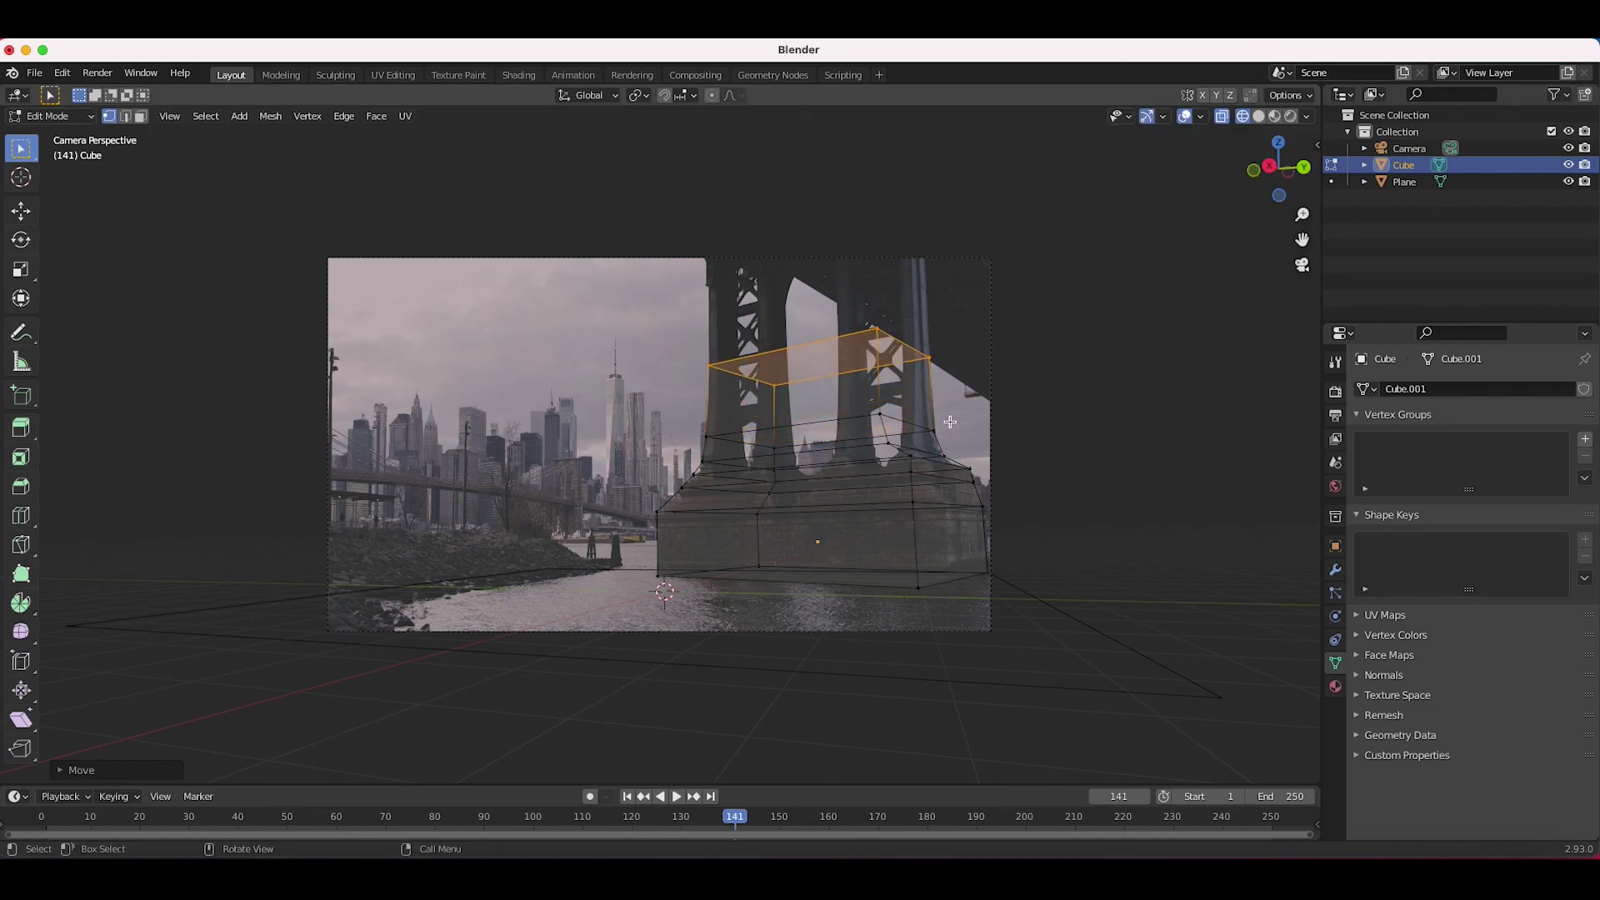
- Extrude the tower mesh up past the top of the camera frame, fit its top face to the legs and return to Object Mode
key(s)
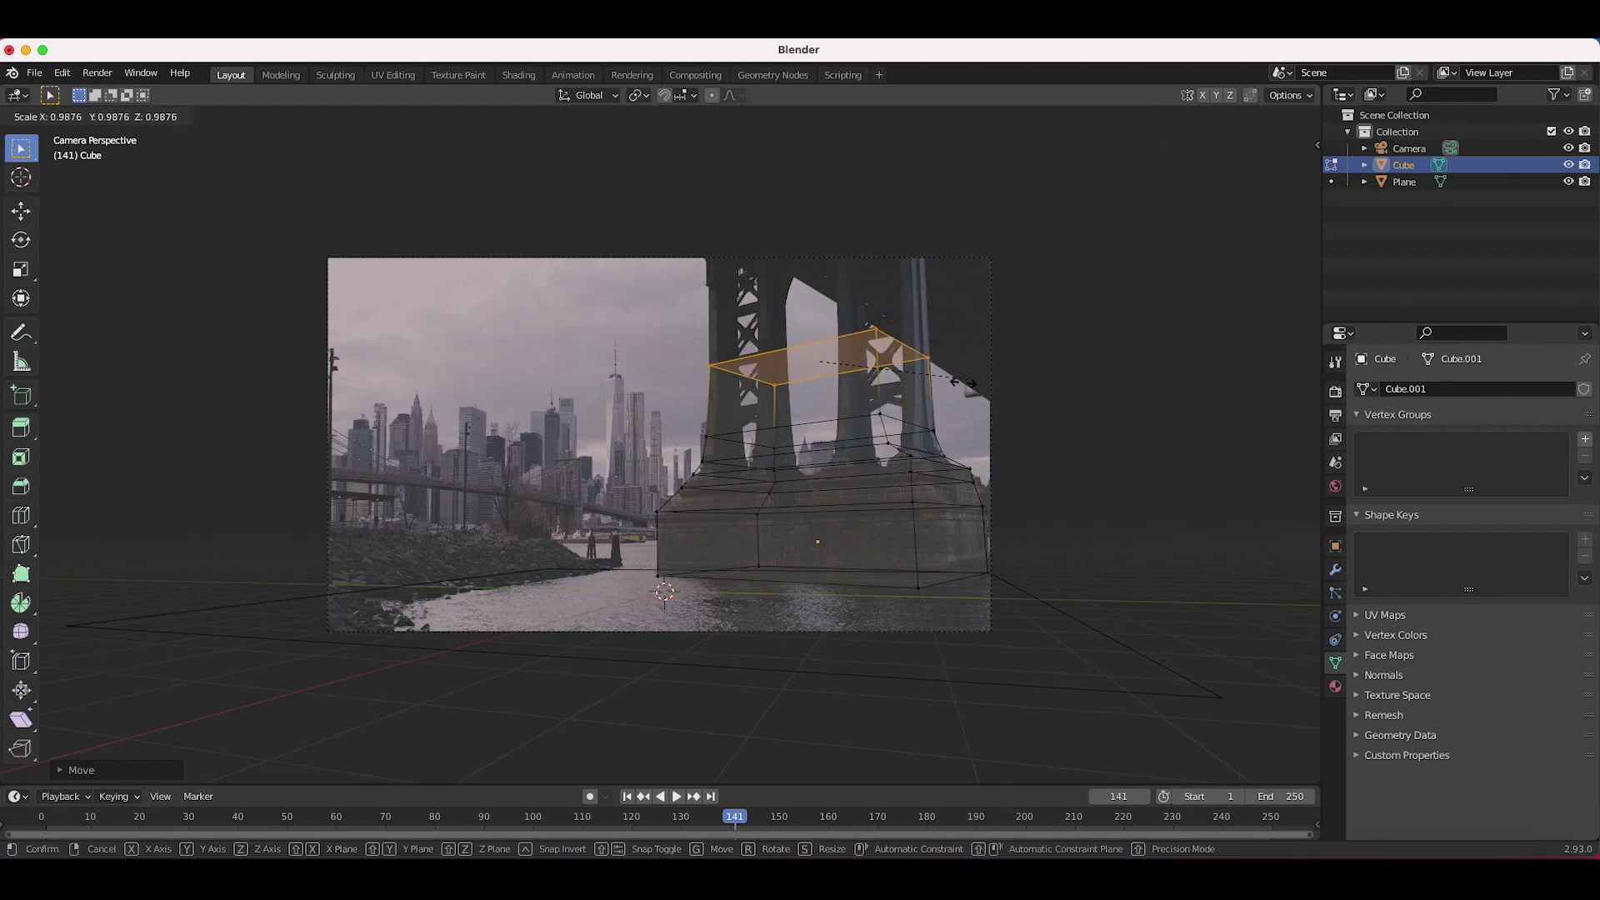
right_click(1000, 382)
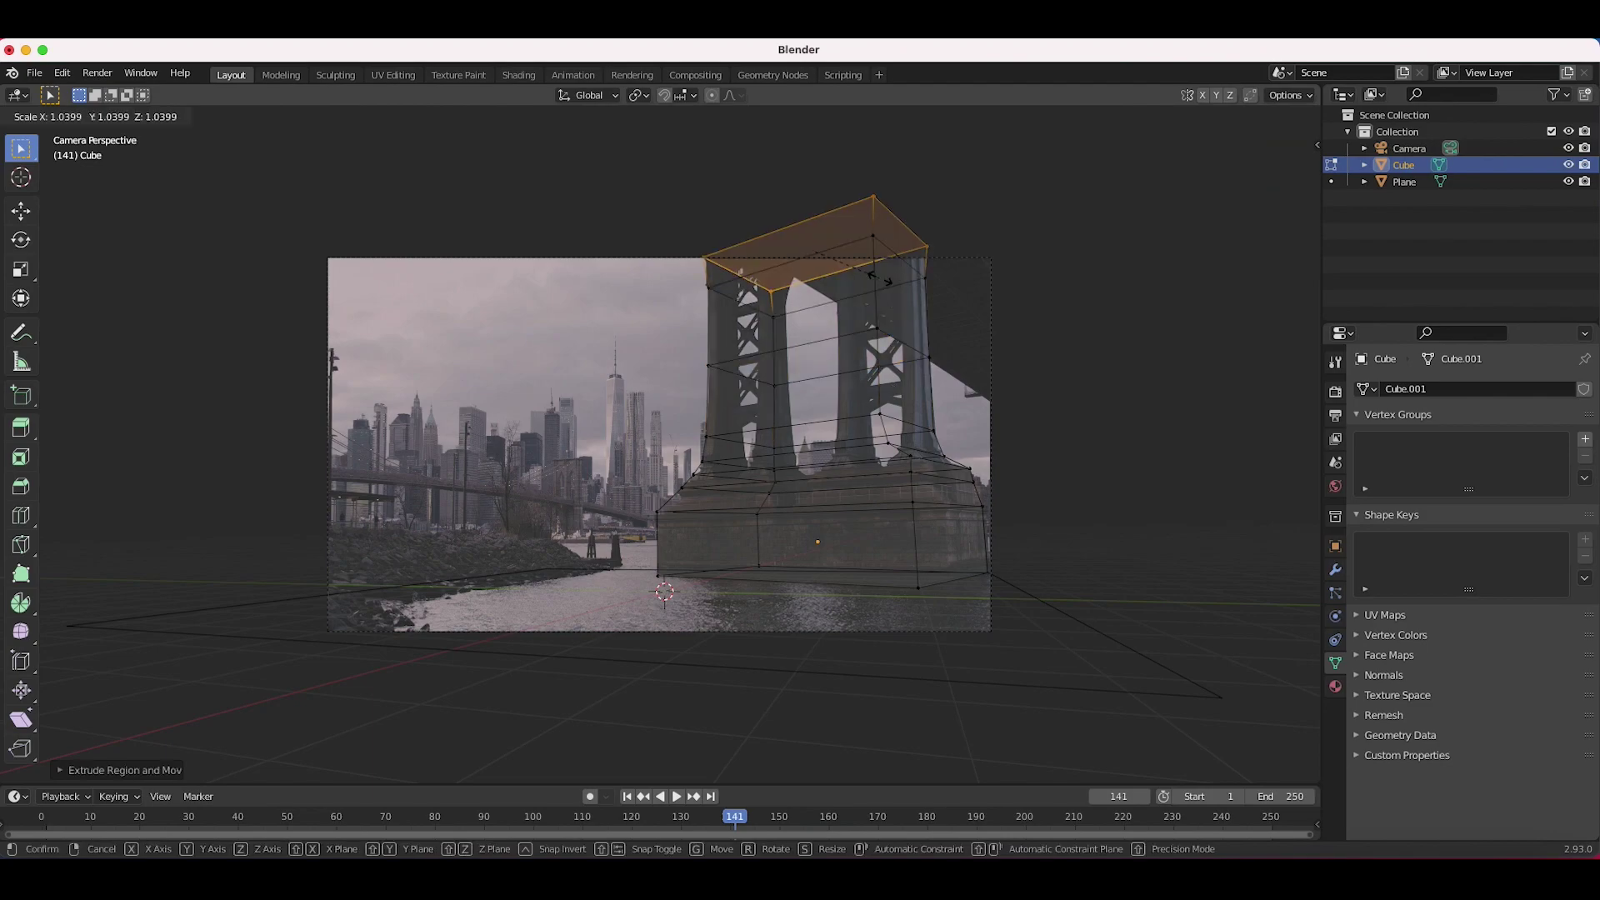
click(875, 277)
key(g)
click(882, 245)
key(Tab)
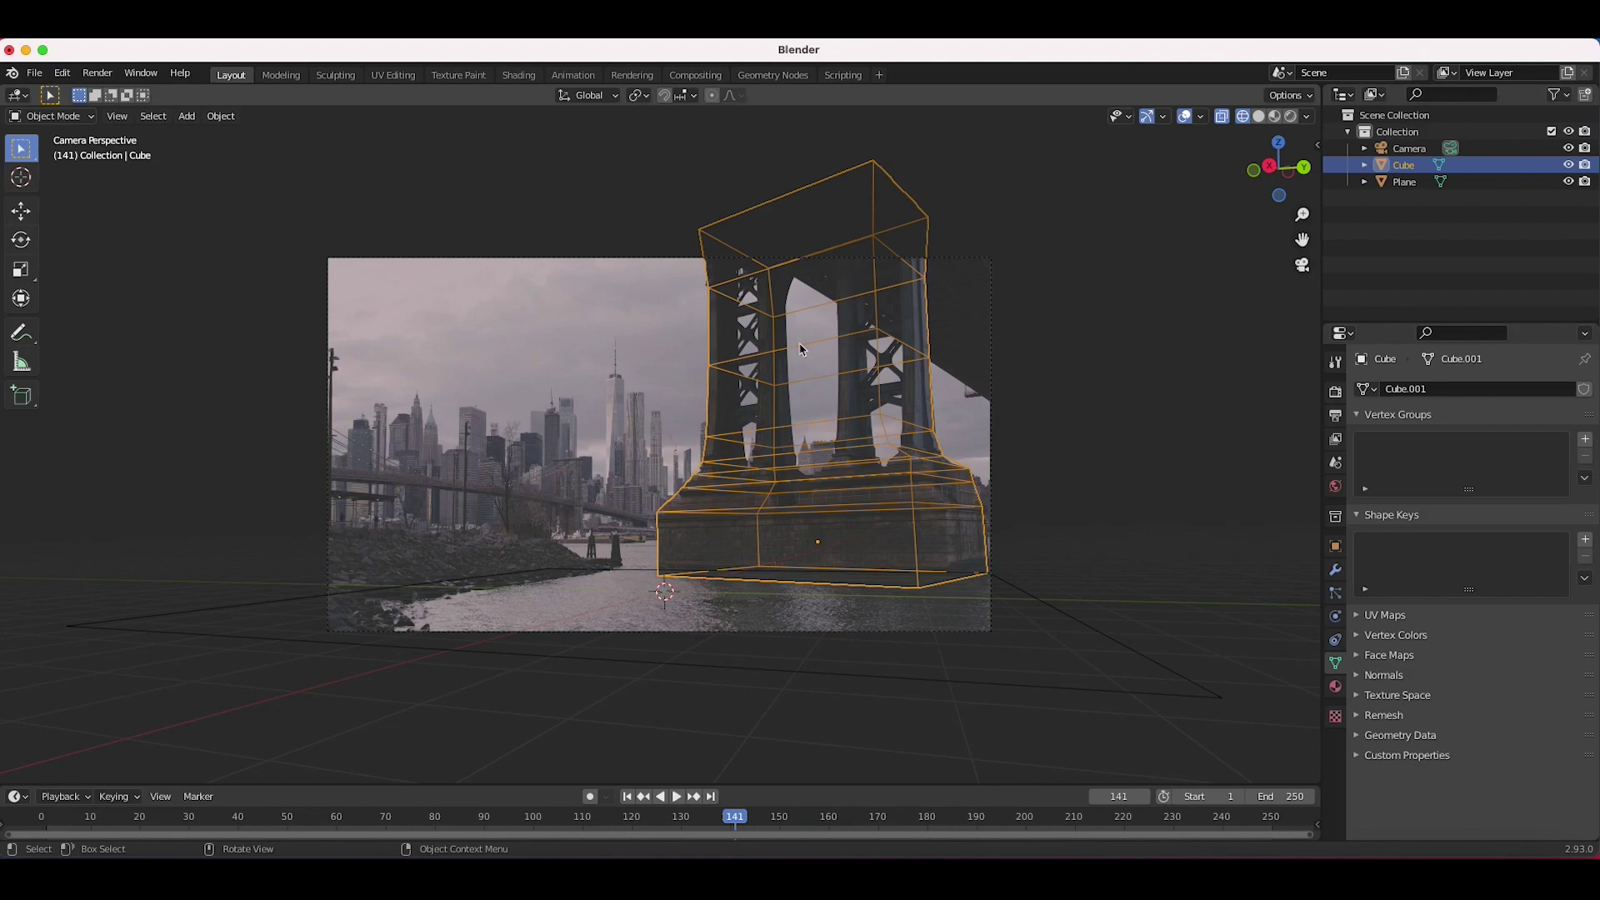
- Add a cube, enlarge it and position it over the top of the tower, turned about the Z axis to match the tower
key(shift+a)
mouse_move(688, 427)
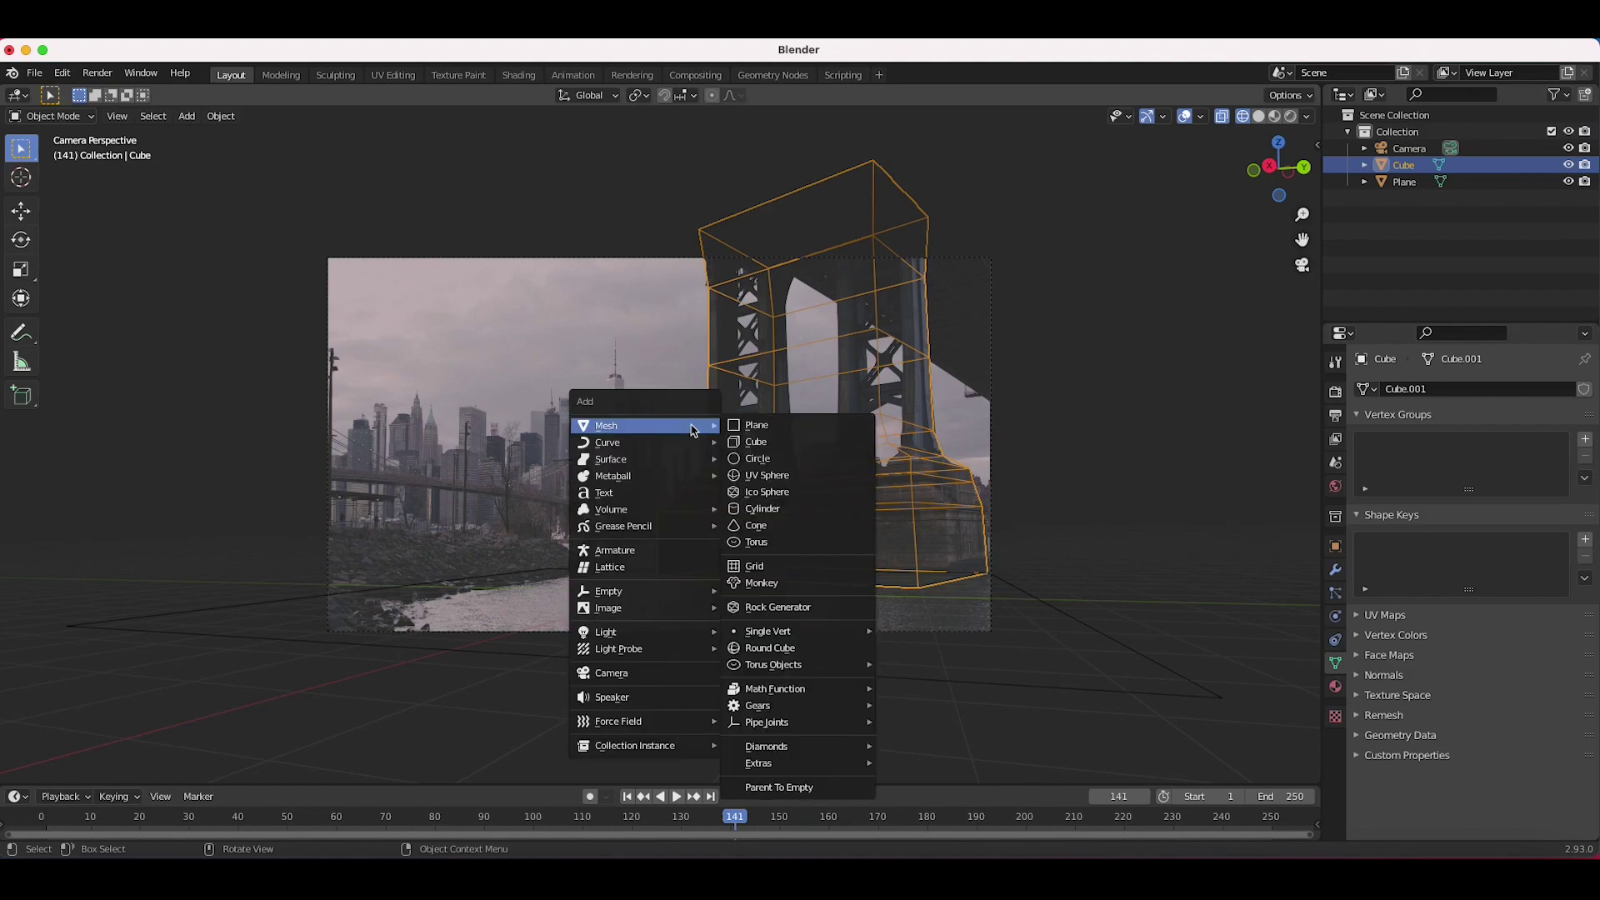
click(761, 444)
key(g)
click(886, 269)
key(r)
key(z)
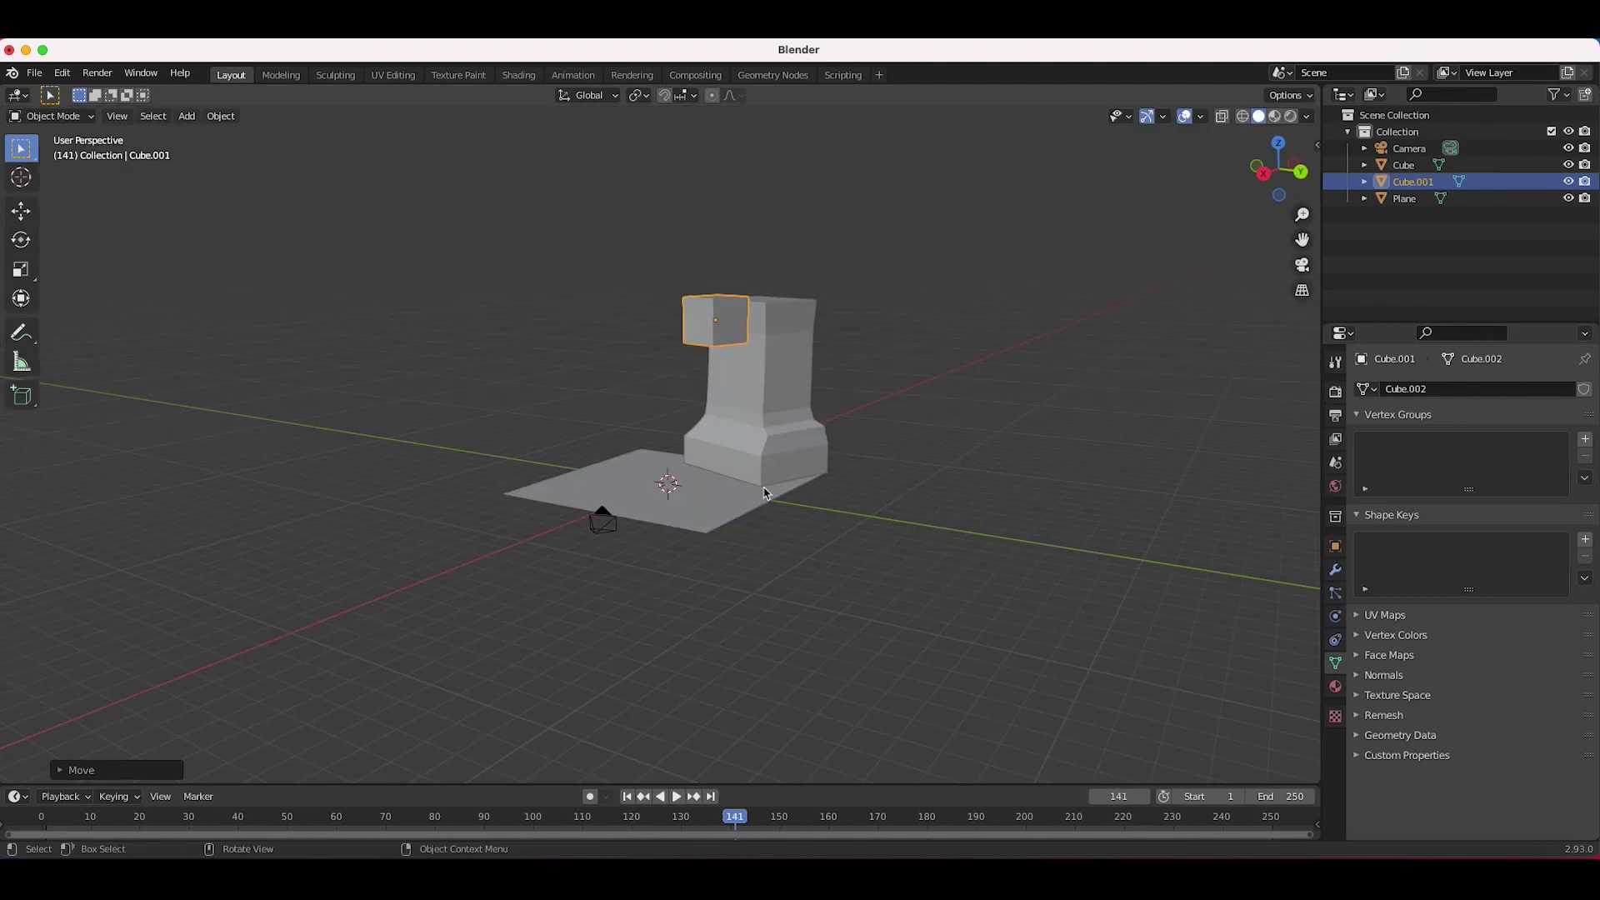
scroll(765, 488, up, 3)
key(g)
click(848, 440)
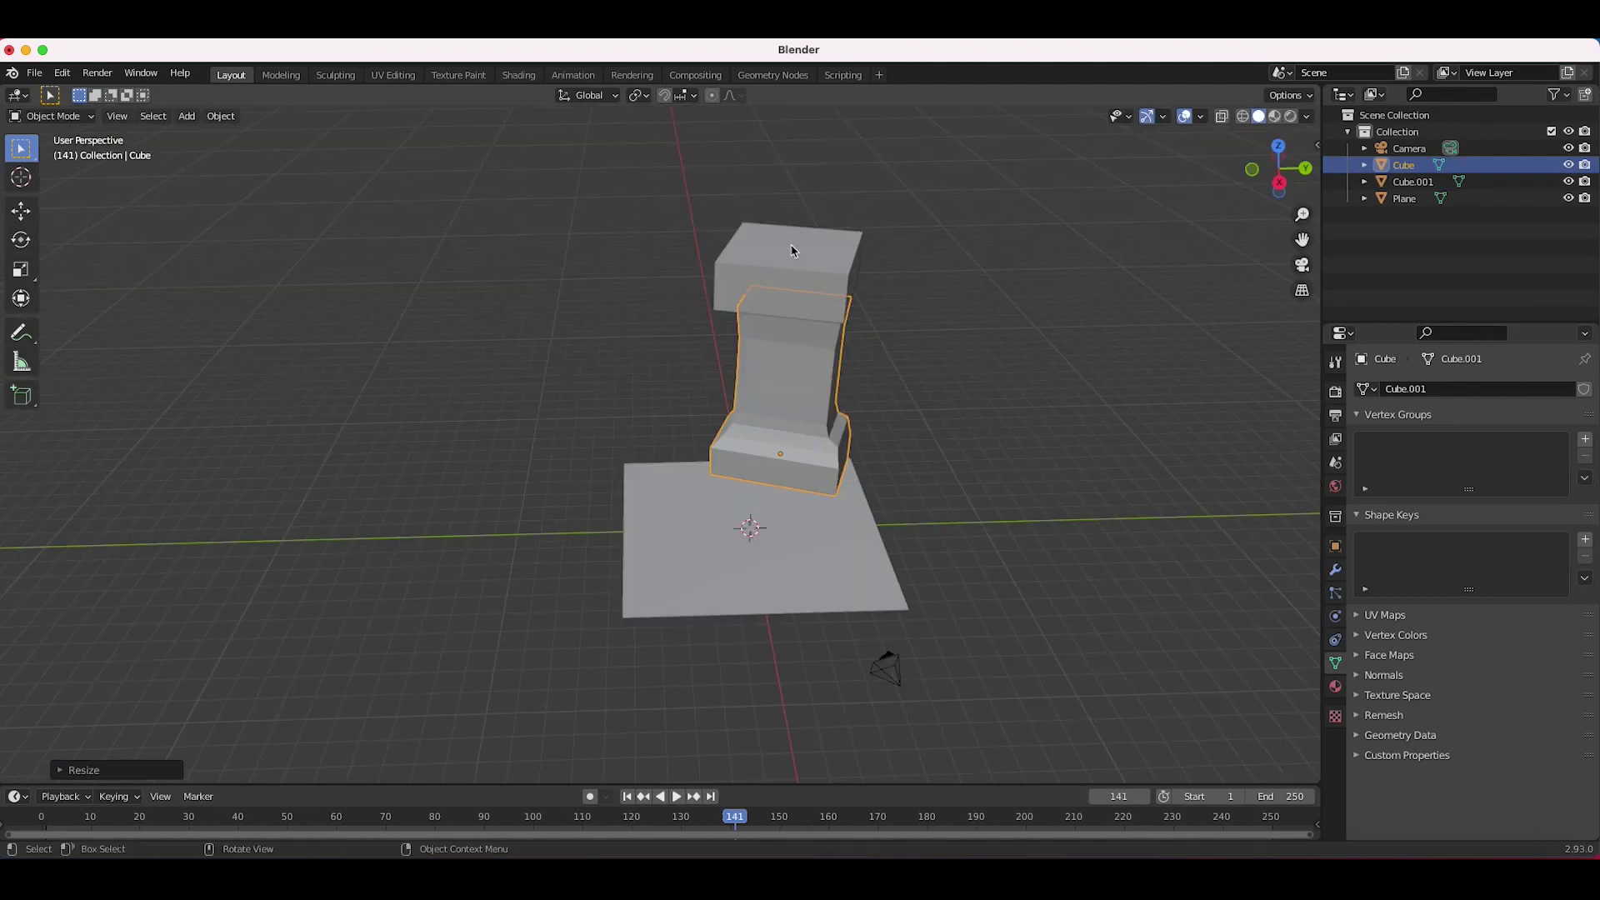
- Stretch the block above the tower along the X axis into a long bridge deck
click(790, 249)
middle_drag(789, 248, 804, 339)
key(s)
key(x)
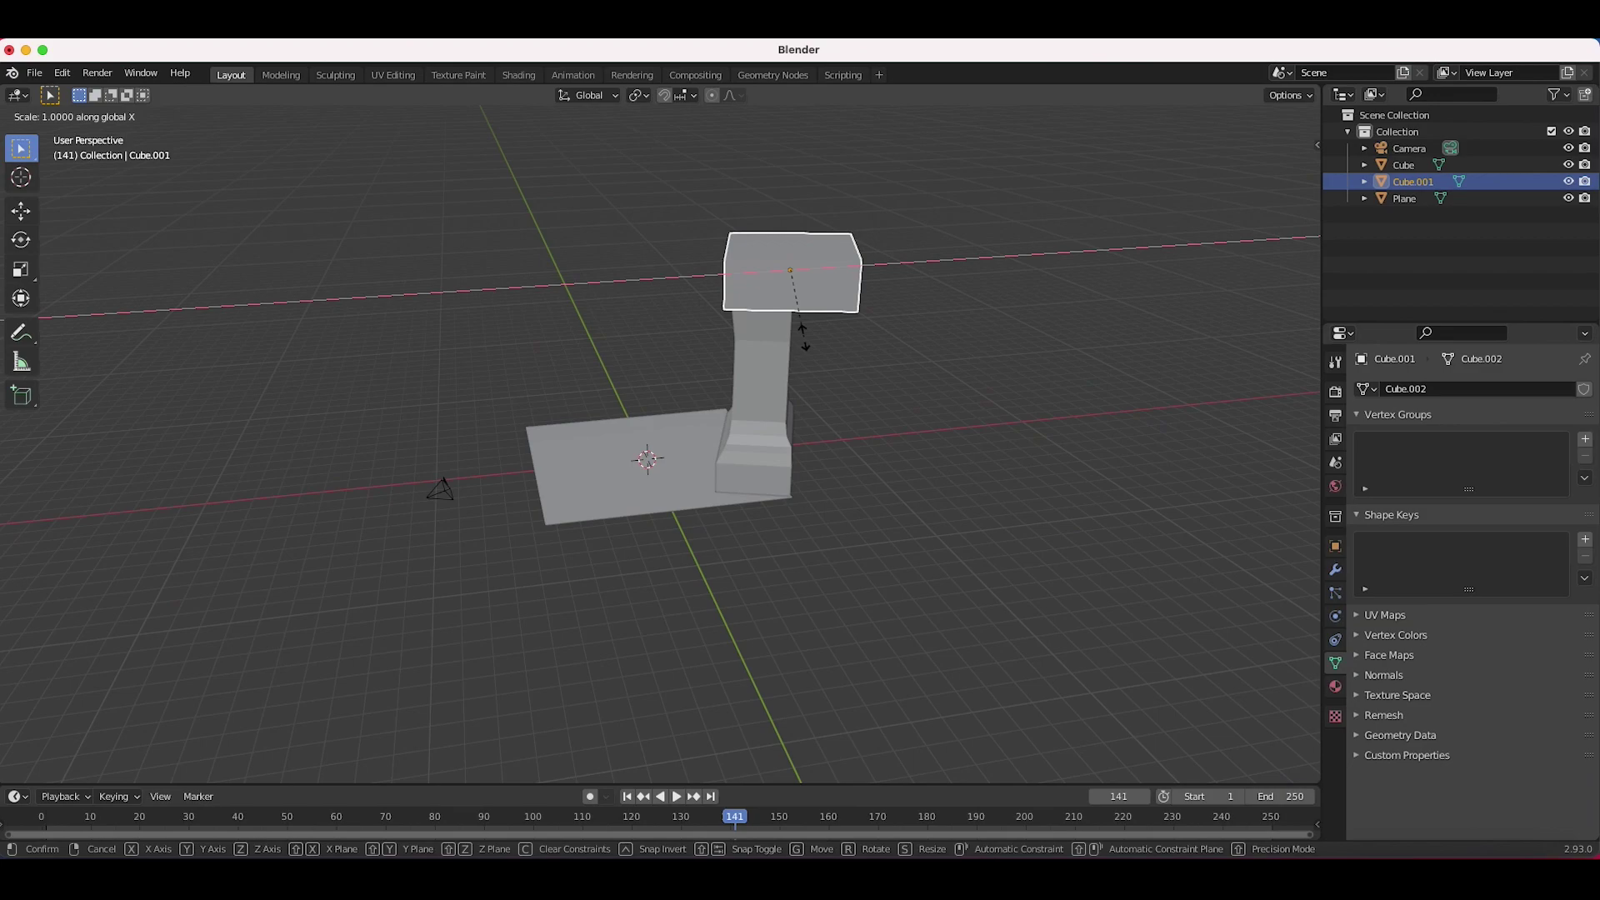
click(1100, 361)
middle_drag(778, 283, 775, 281)
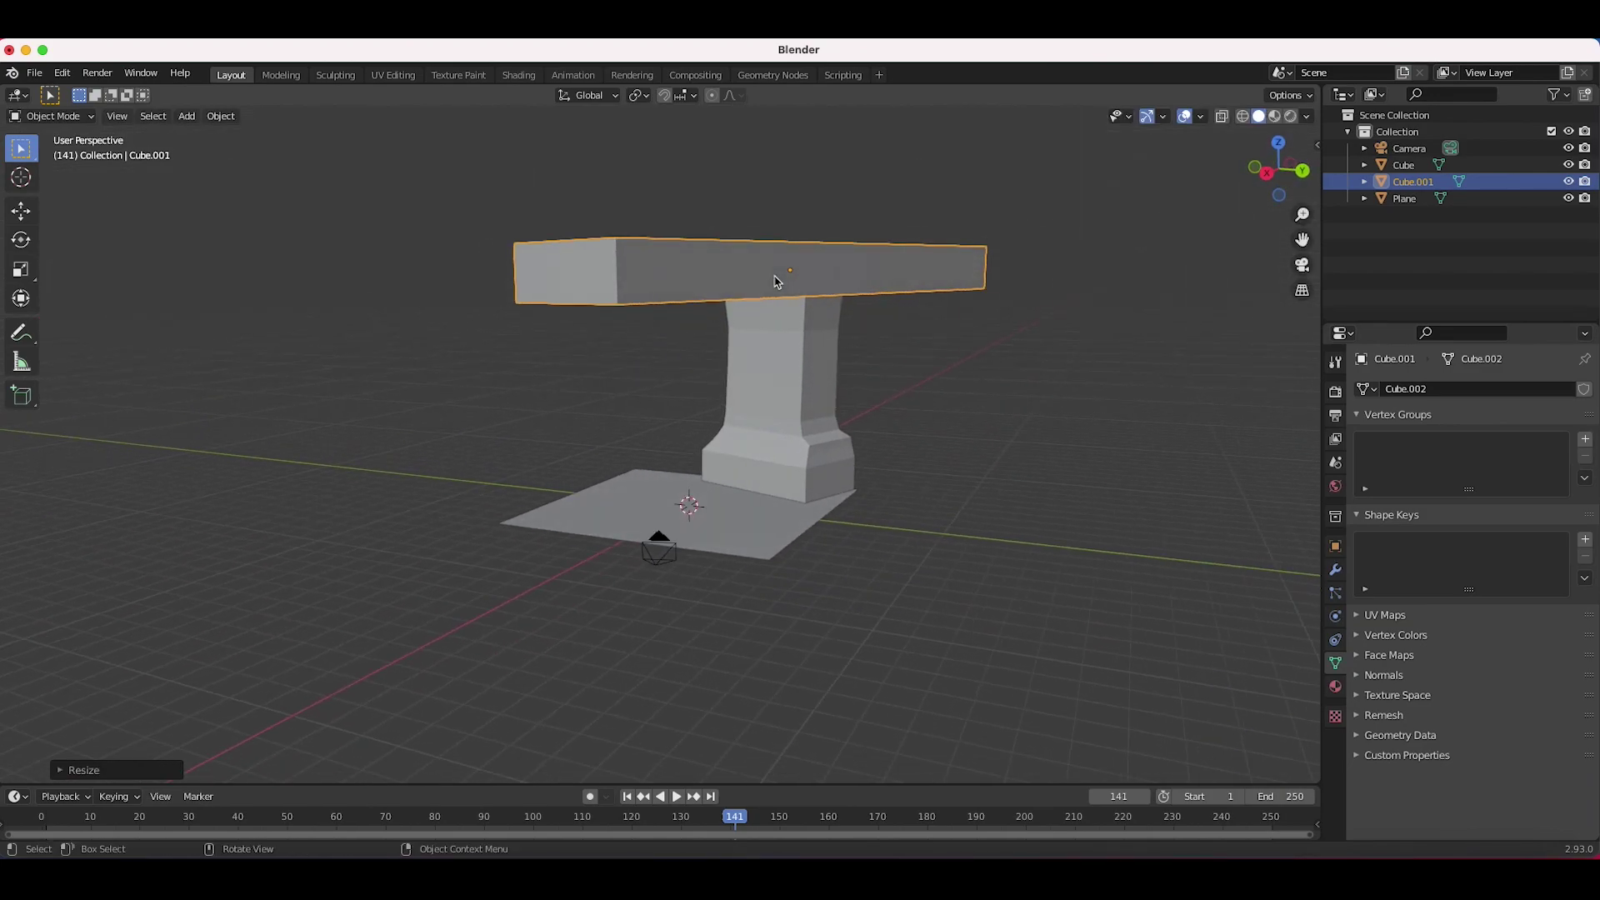
- In the camera view, slide the deck block along its local Y axis and reposition it over the bridge roadway
click(116, 116)
key(KP_0)
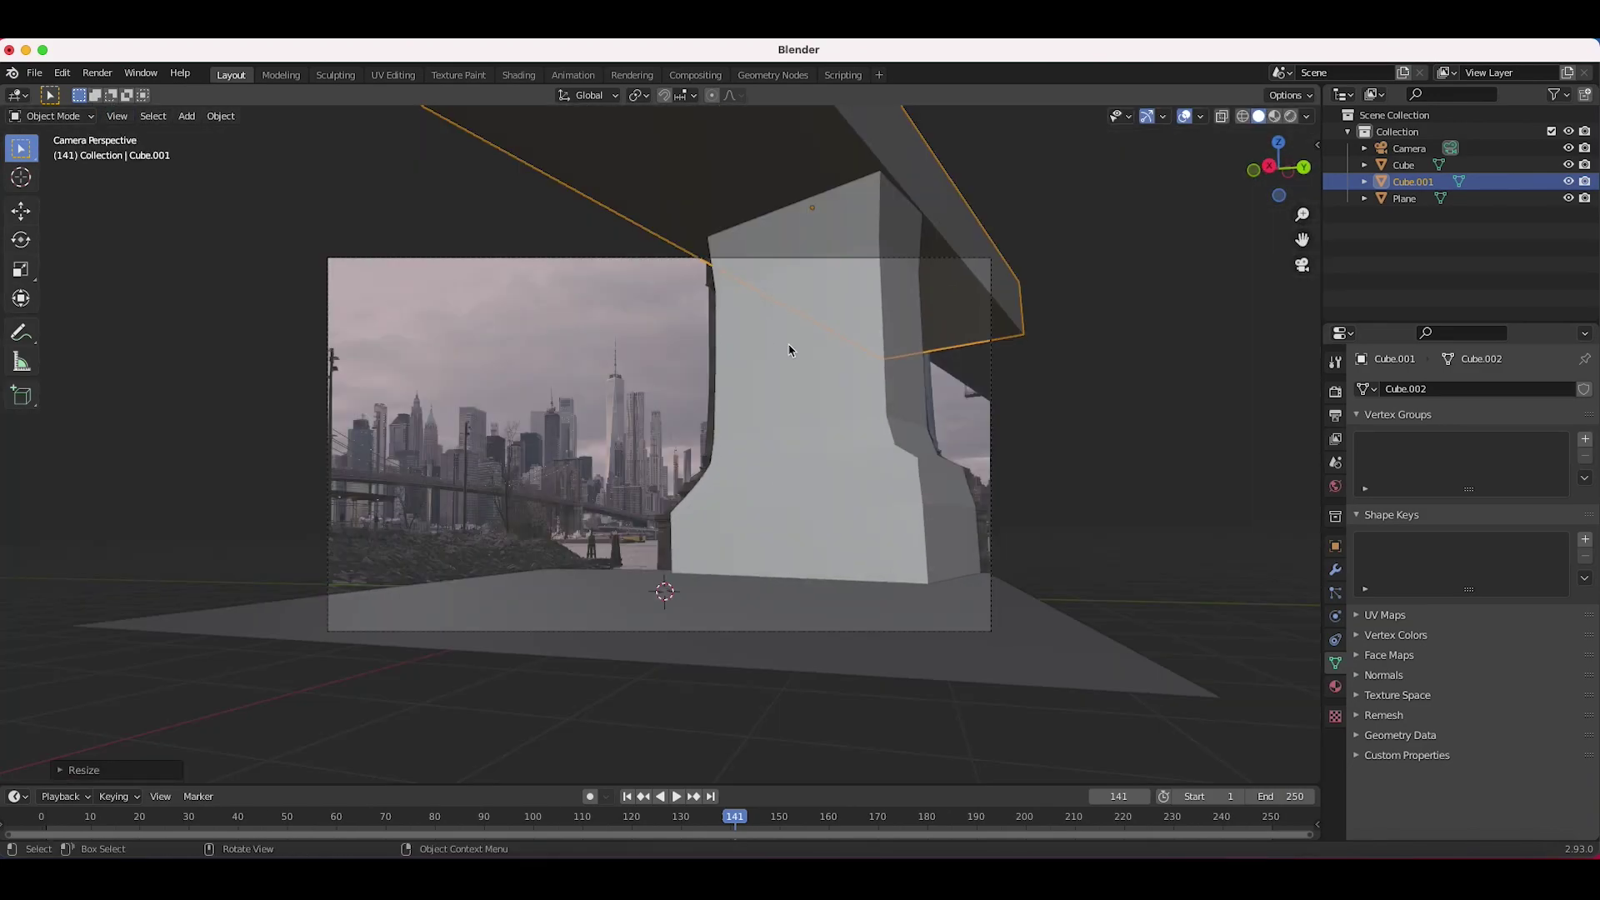
key(g)
key(y)
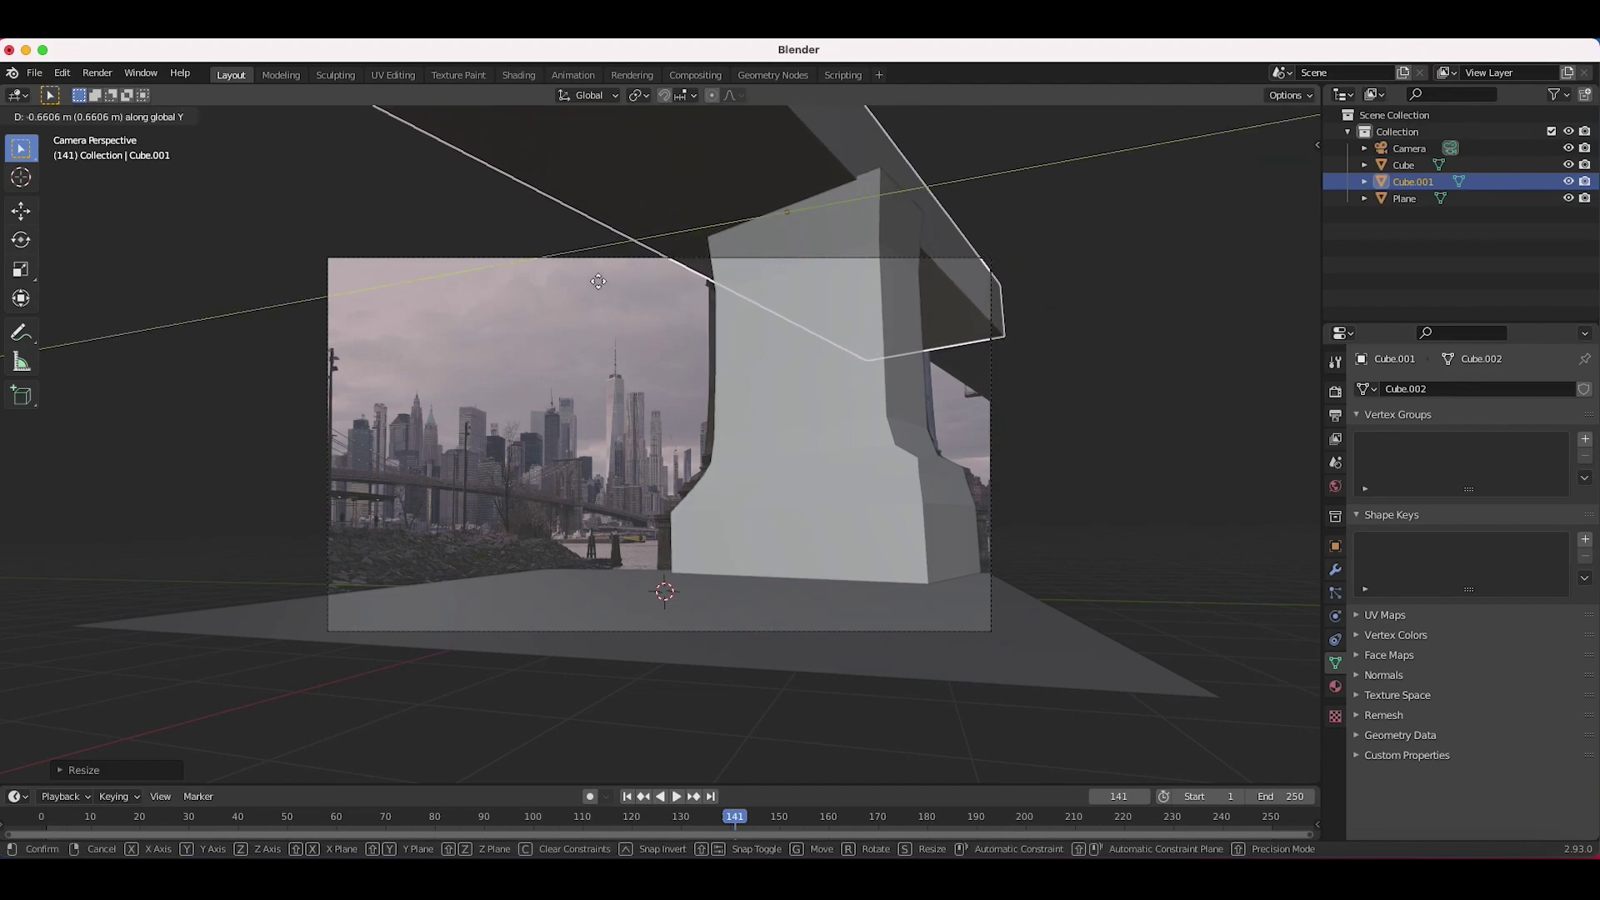
key(y)
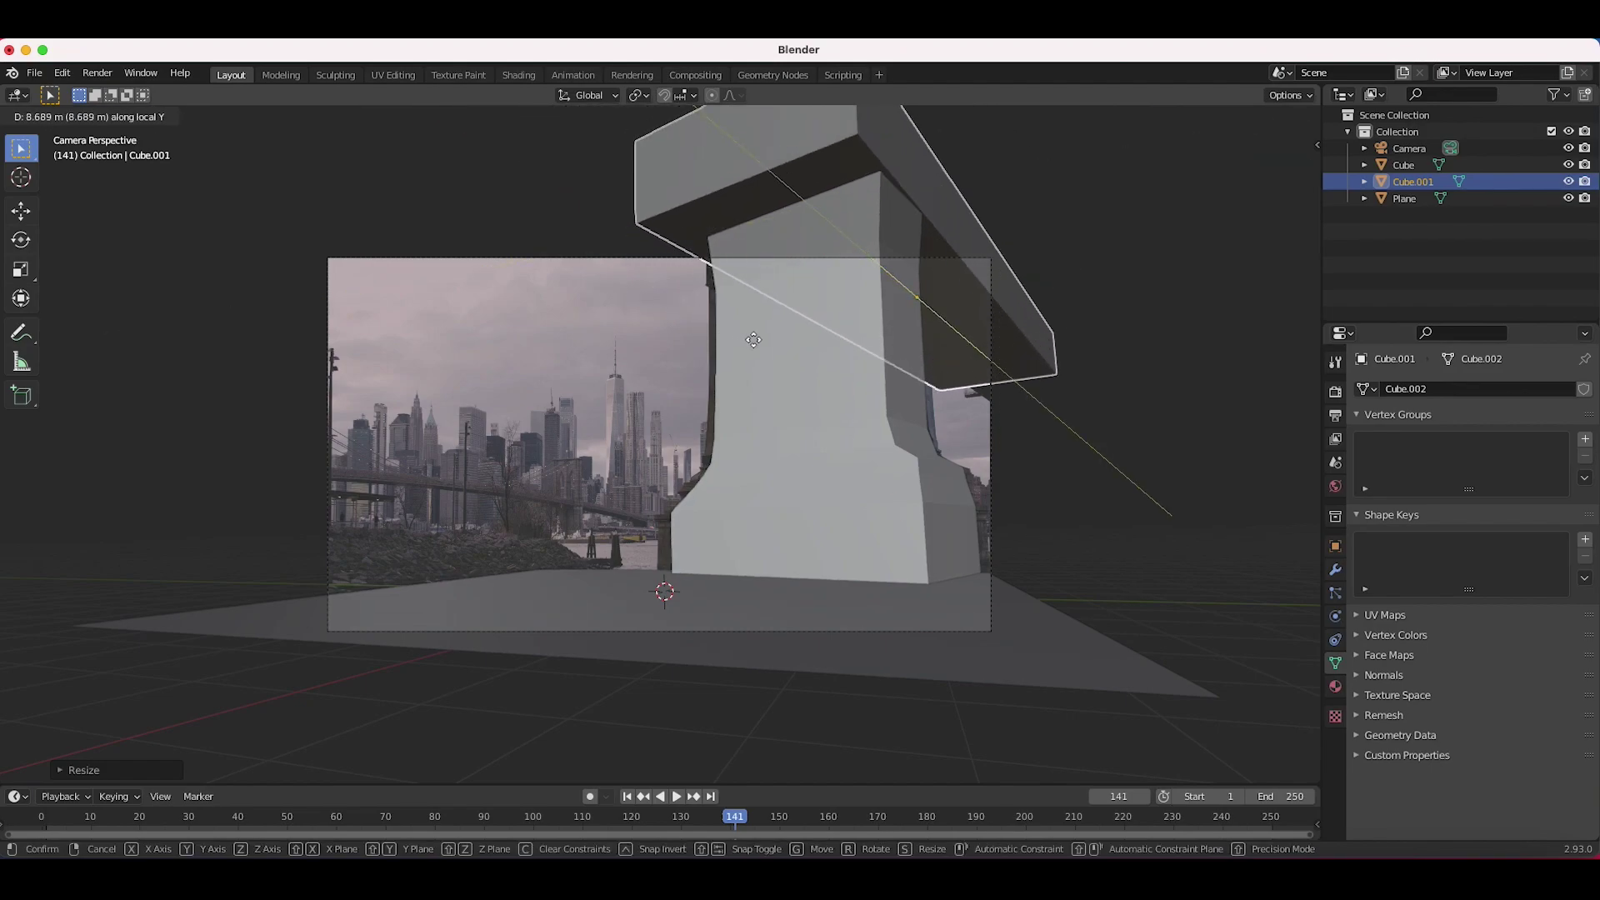
click(770, 336)
key(g)
click(928, 423)
- Align the deck's lower edge with the roadway in the footage using wireframe display, and rotate it slightly about Z
key(z)
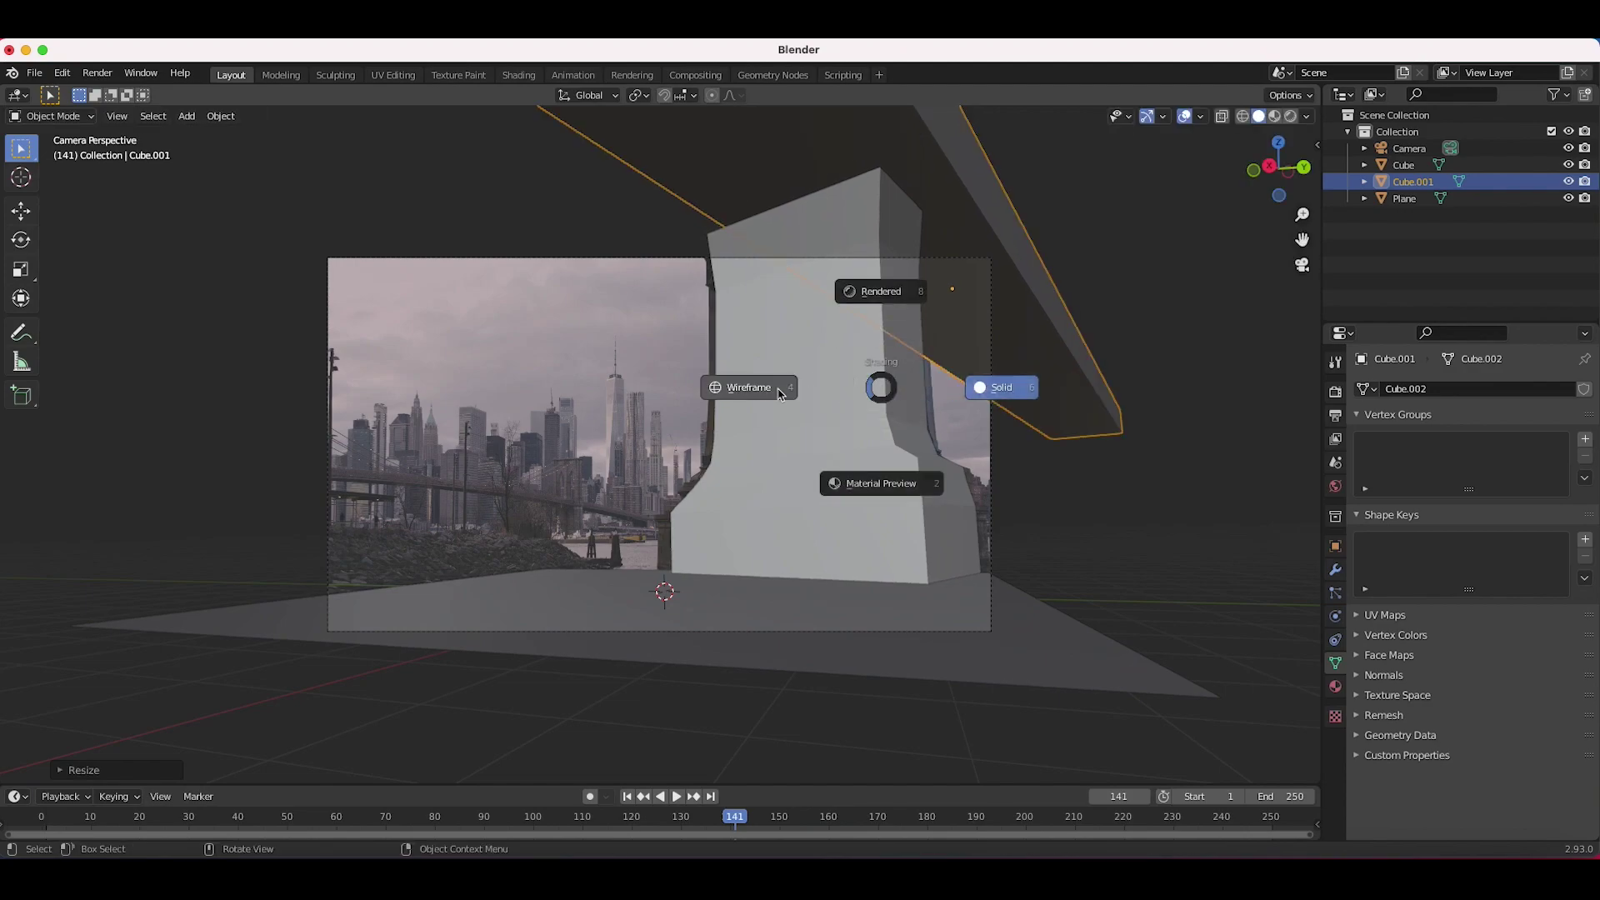
click(772, 395)
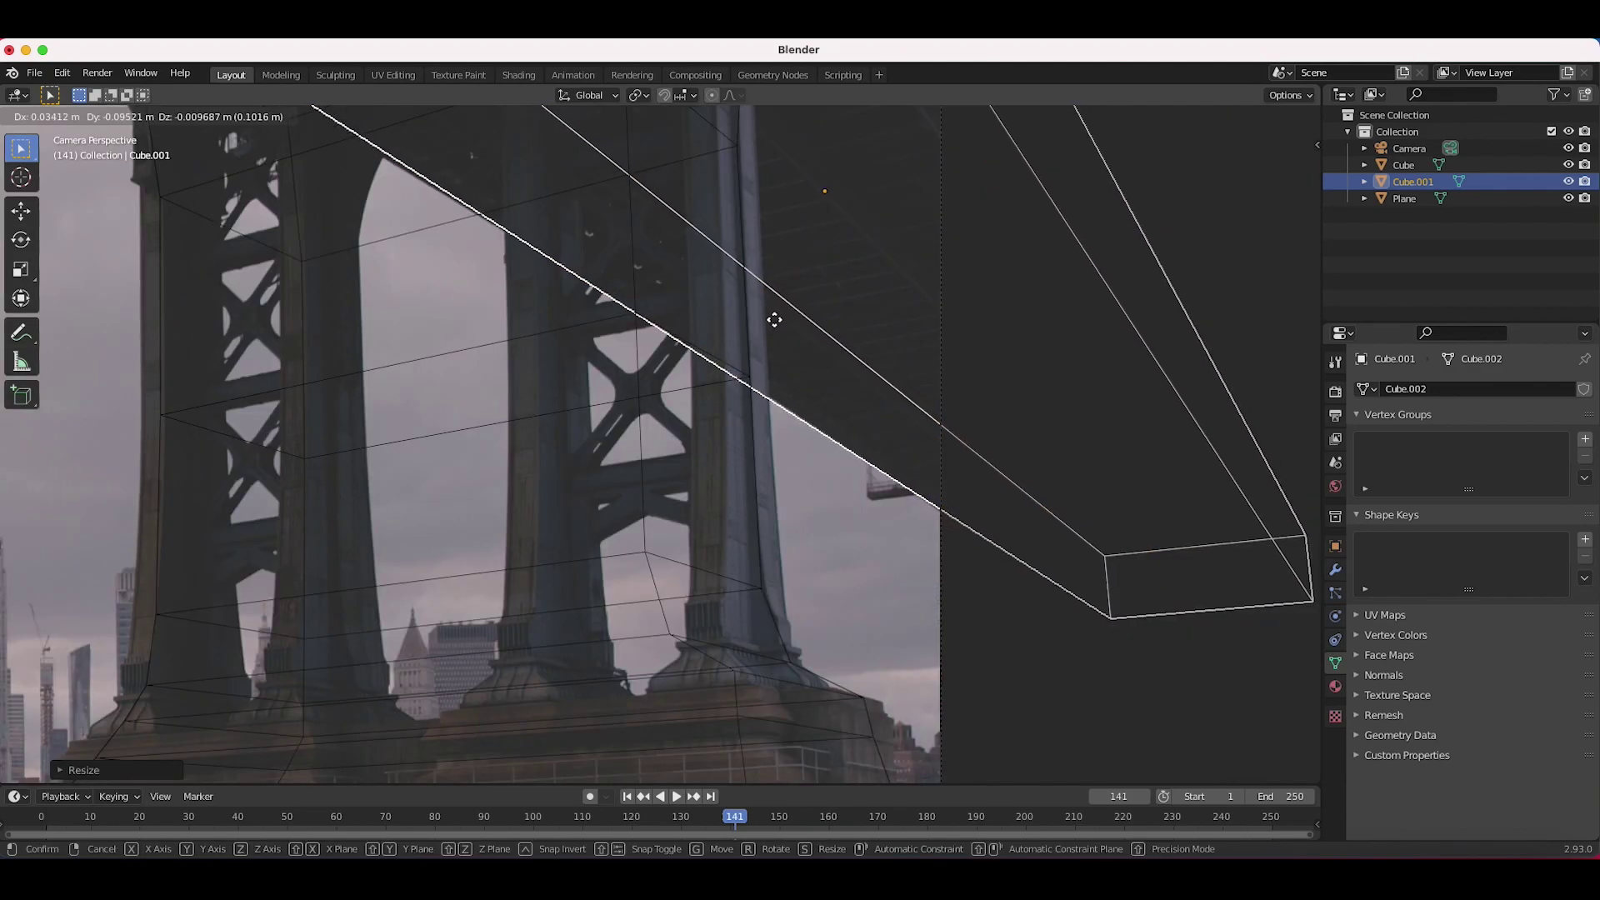
click(775, 320)
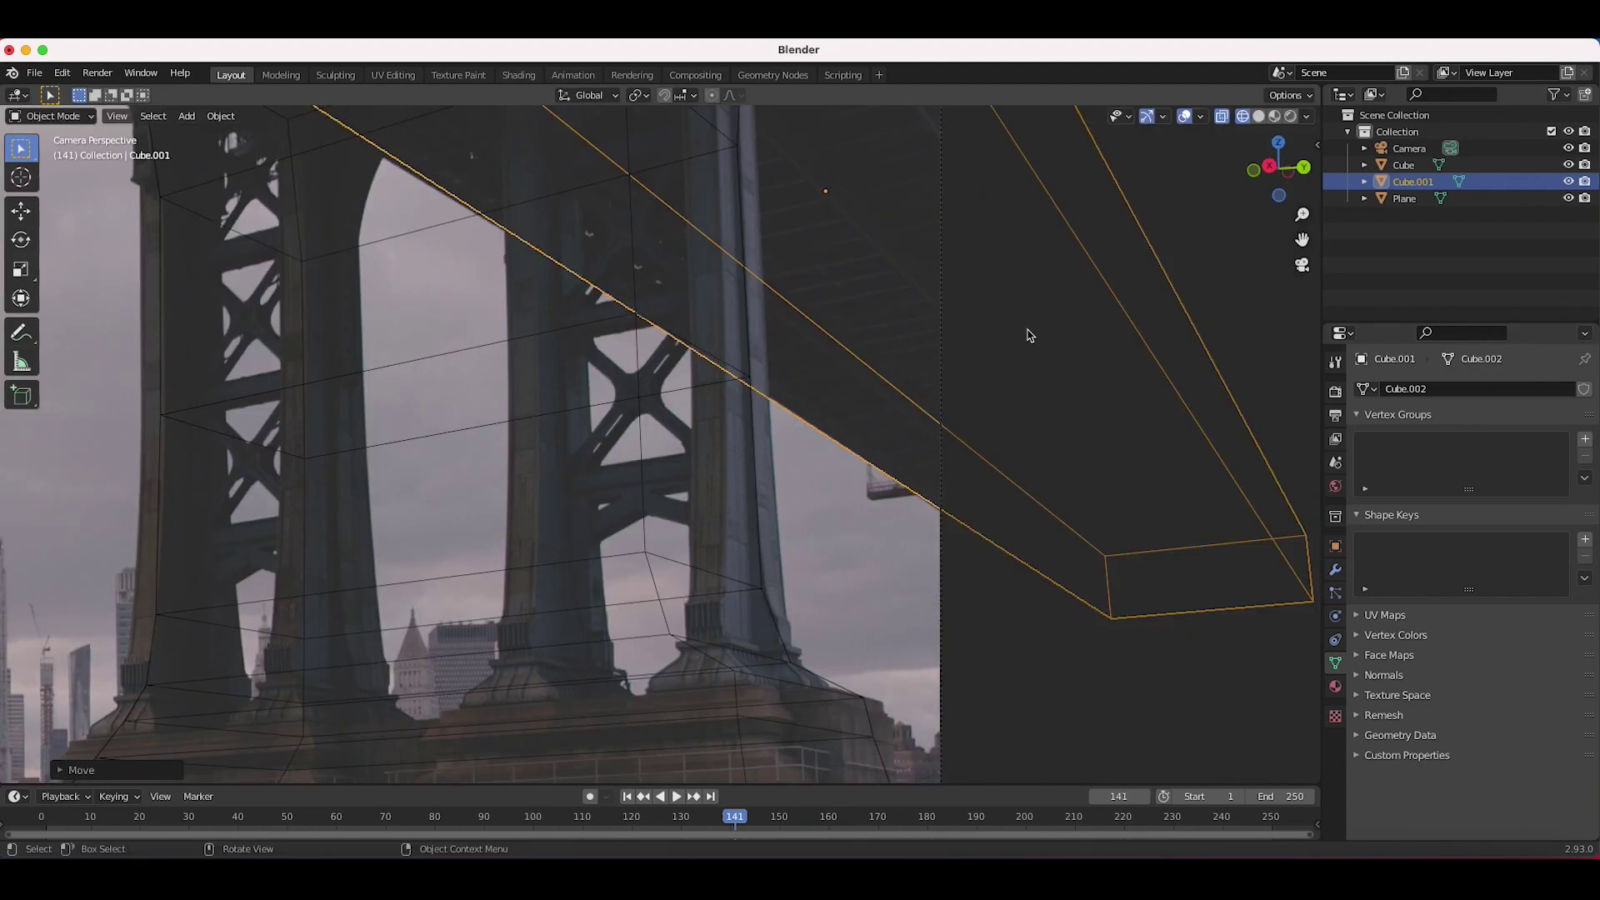
scroll(726, 411, down, 2)
scroll(726, 417, down, 2)
key(r)
key(z)
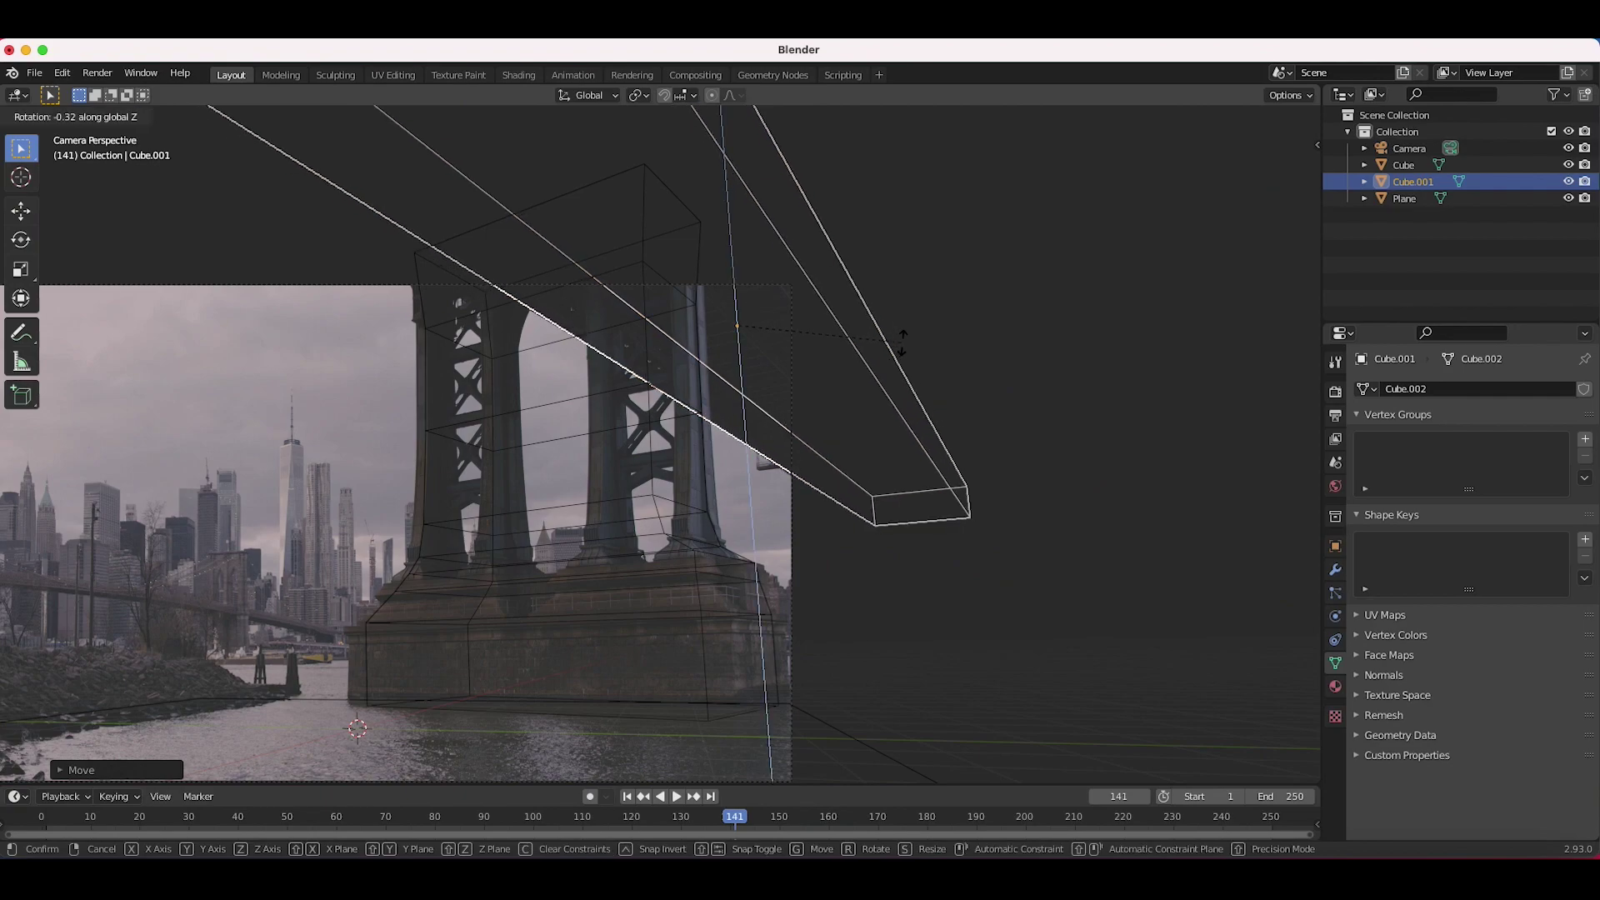
click(903, 342)
- Return to solid display and adjust the deck's thickness by scaling it along Z
key(shift+z)
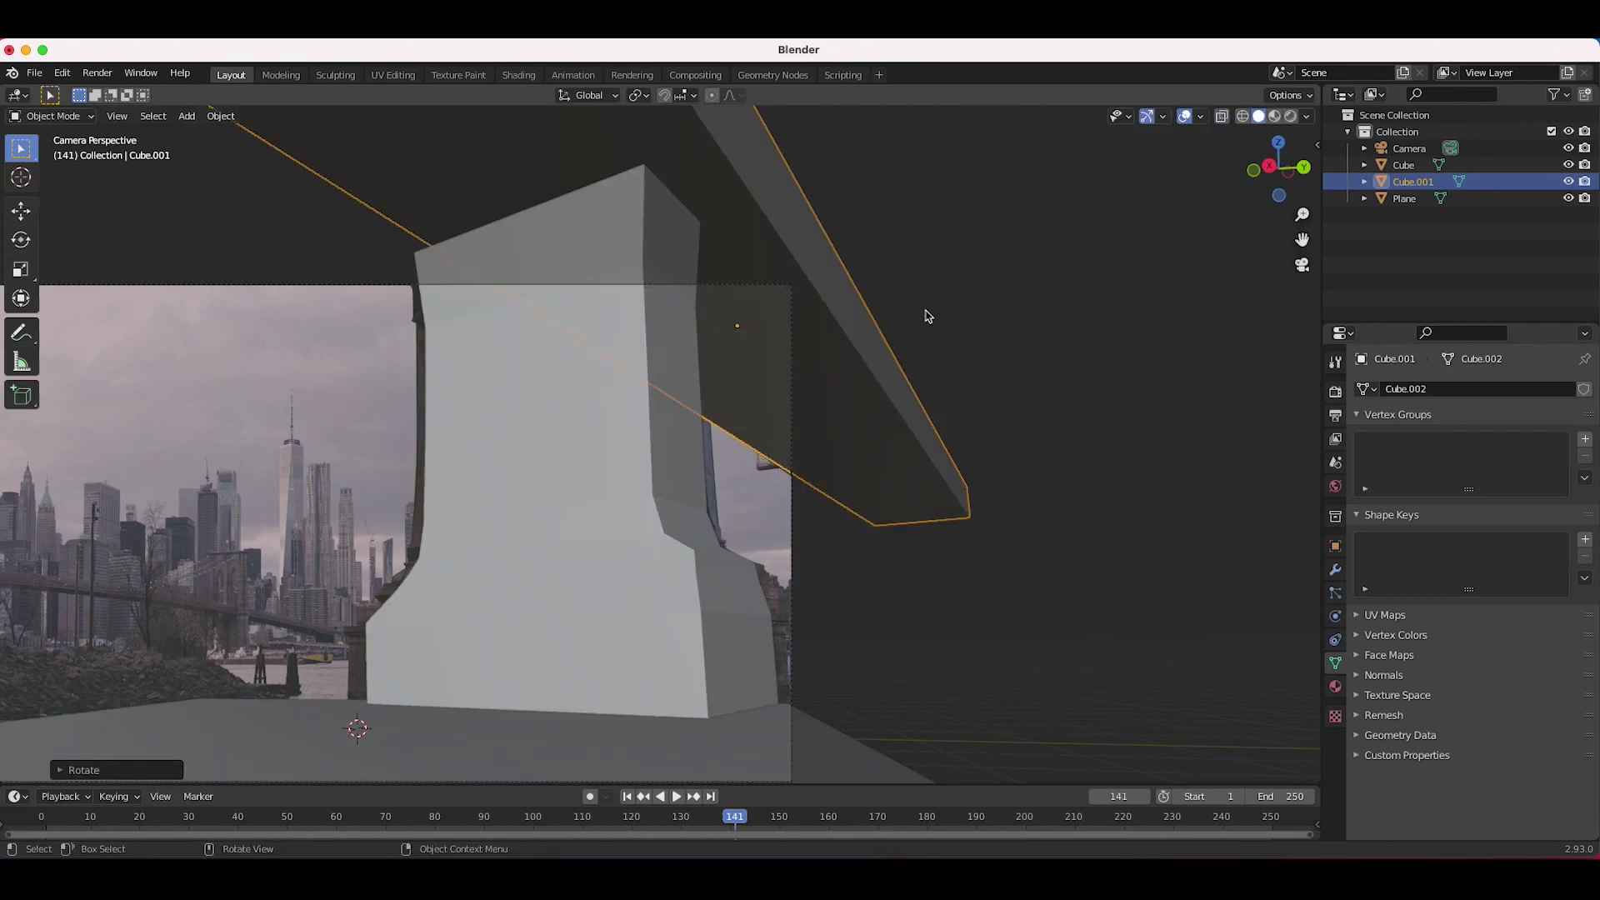
key(s)
key(z)
click(738, 363)
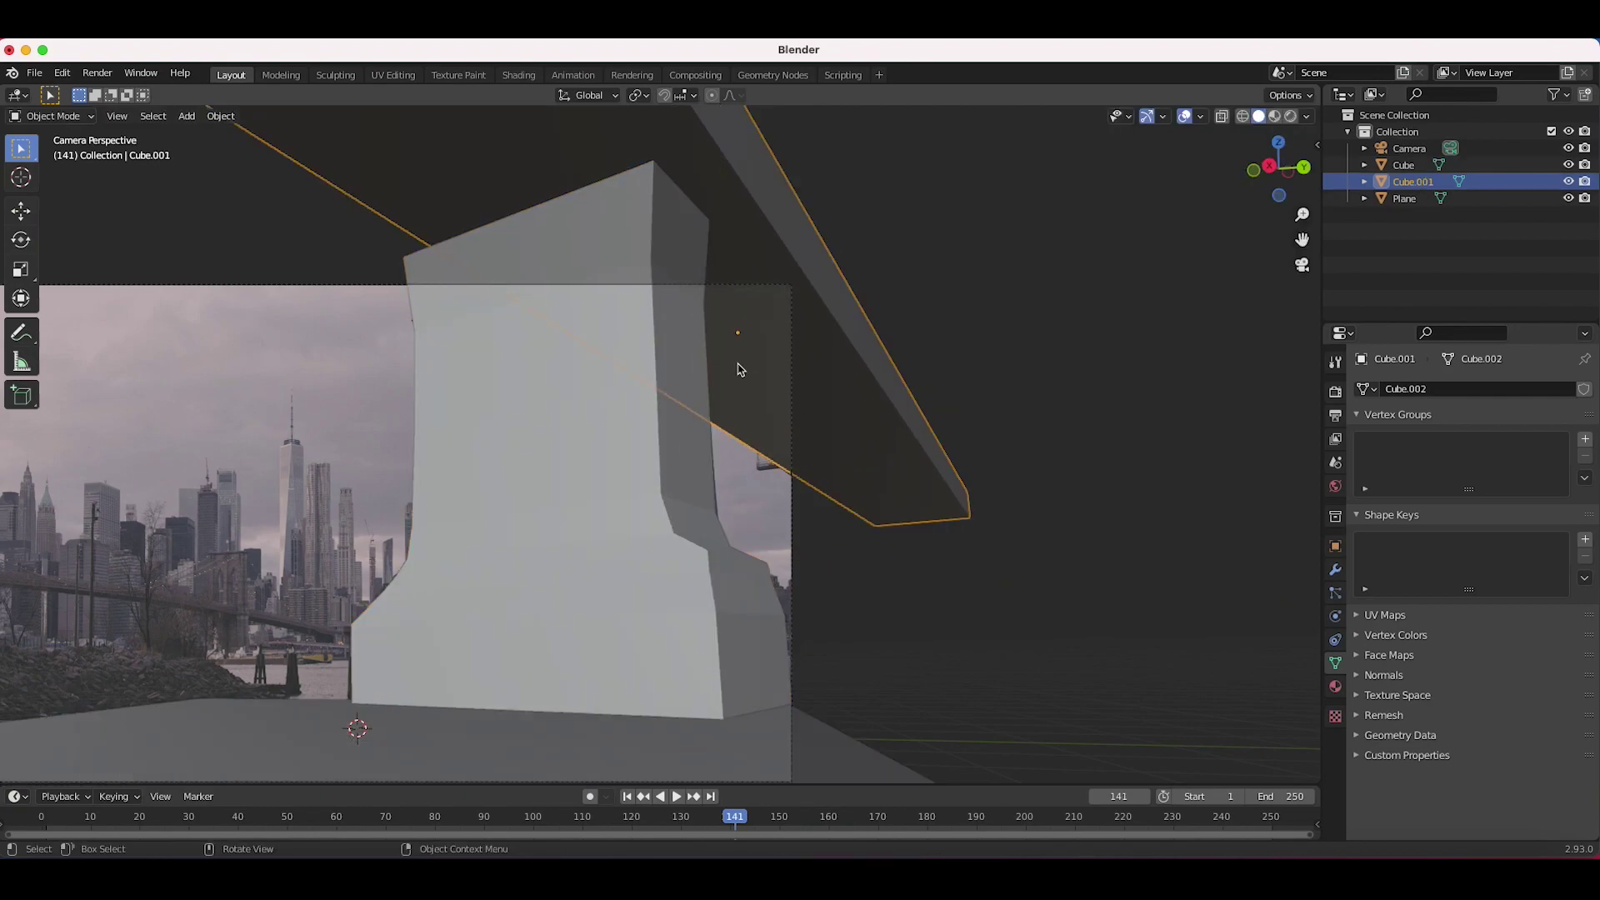
- Examine how the tower mesh fits the bridge legs and arch opening in the footage
click(590, 599)
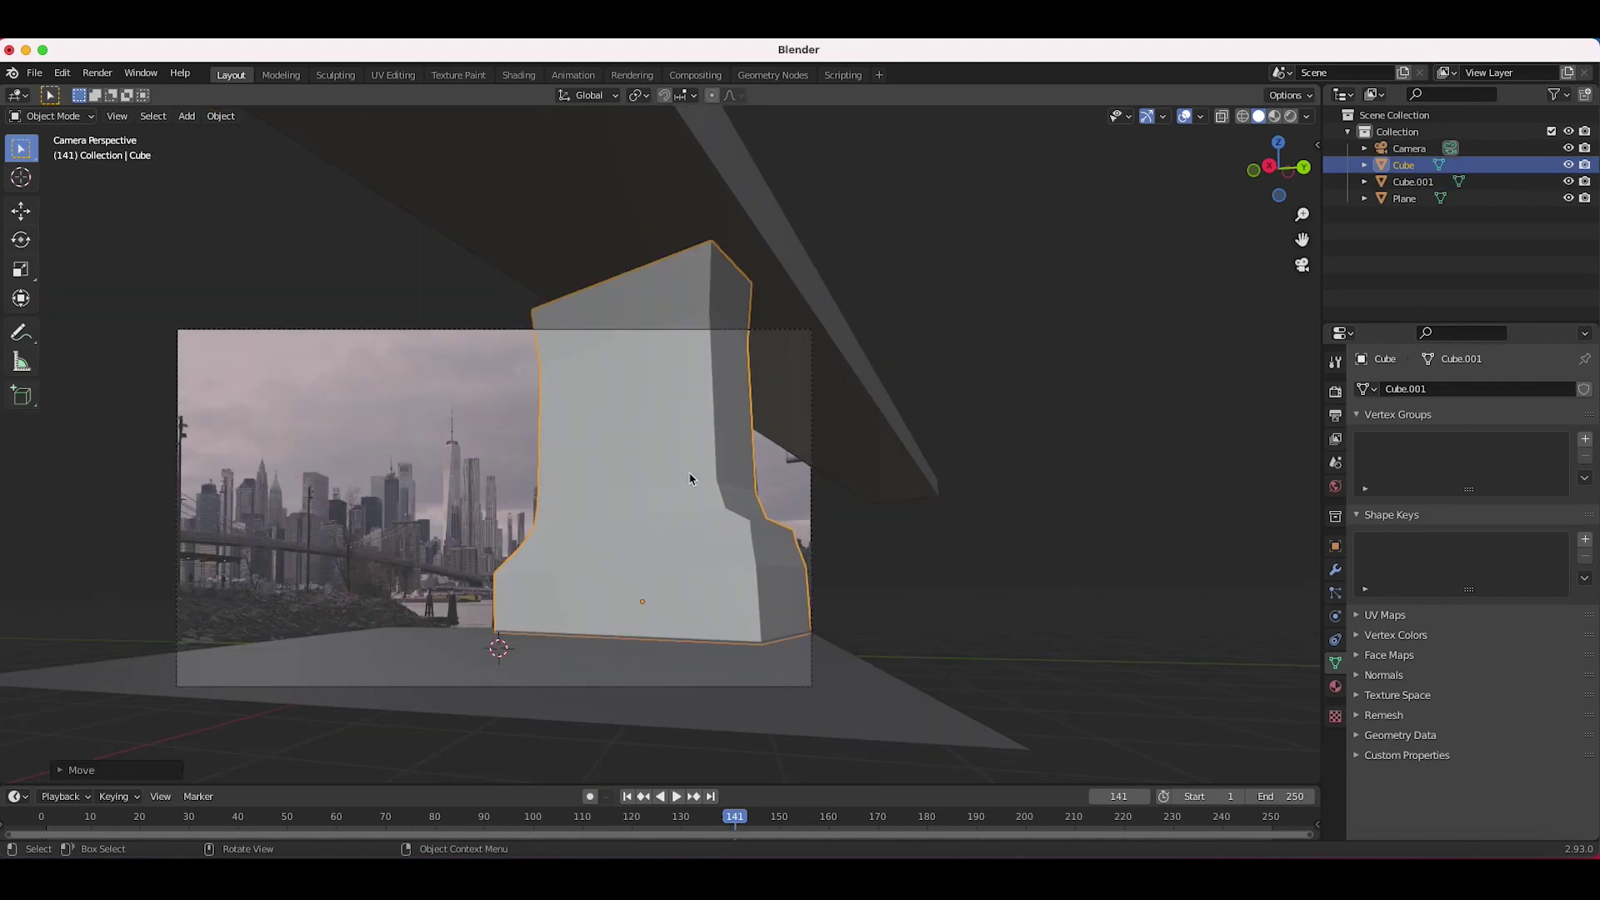
key(z)
click(492, 491)
scroll(622, 538, up, 4)
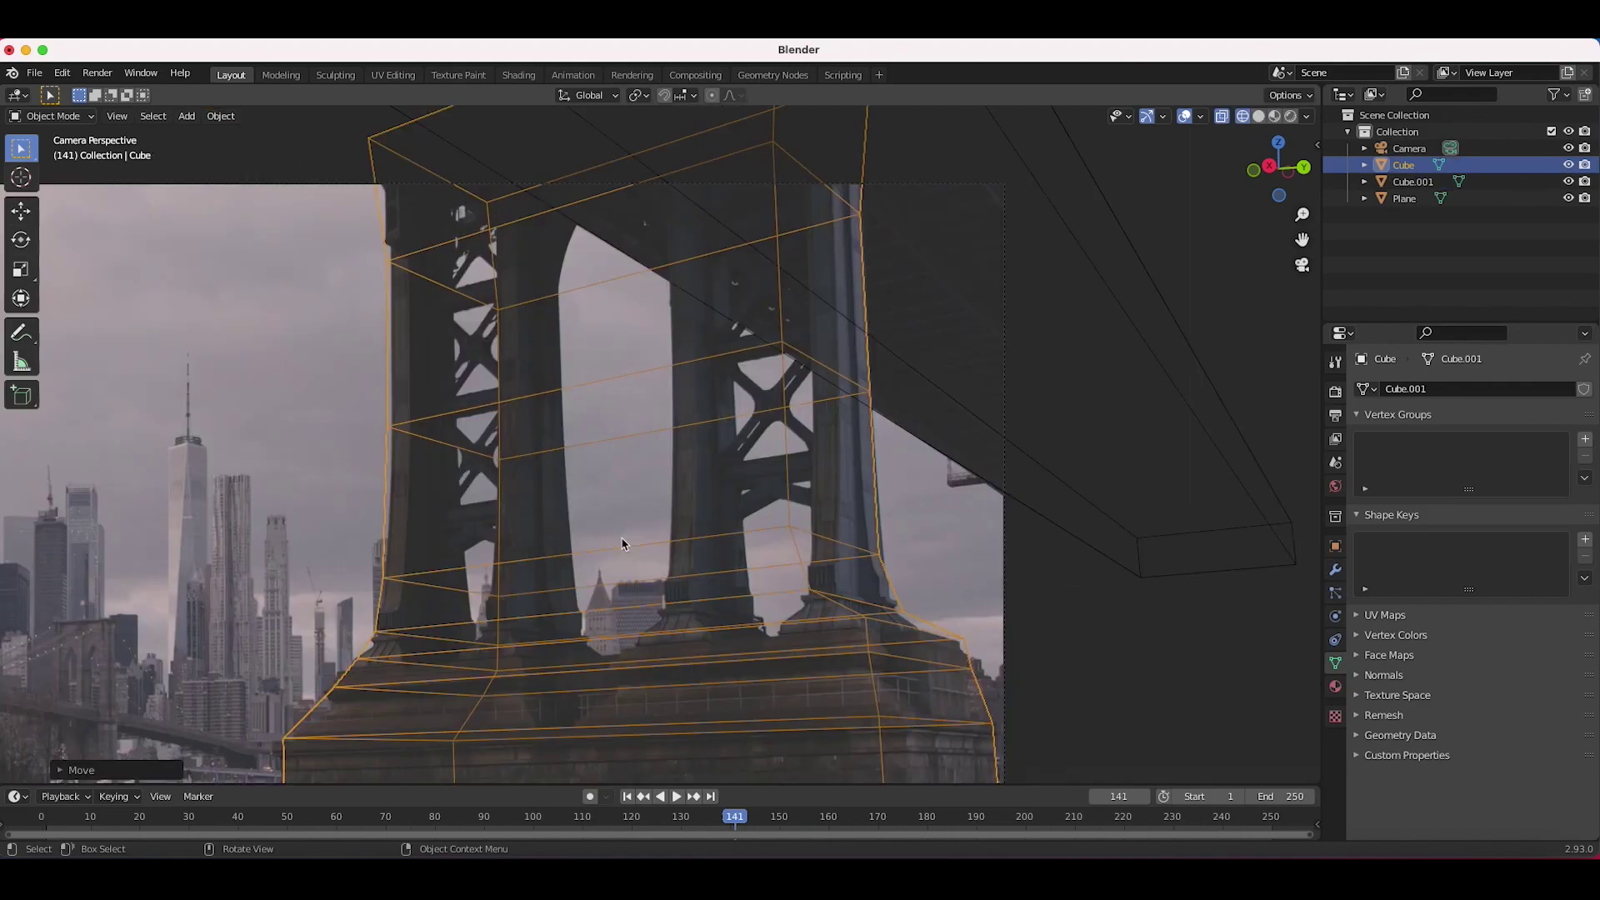
shift+middle_drag(611, 436, 716, 400)
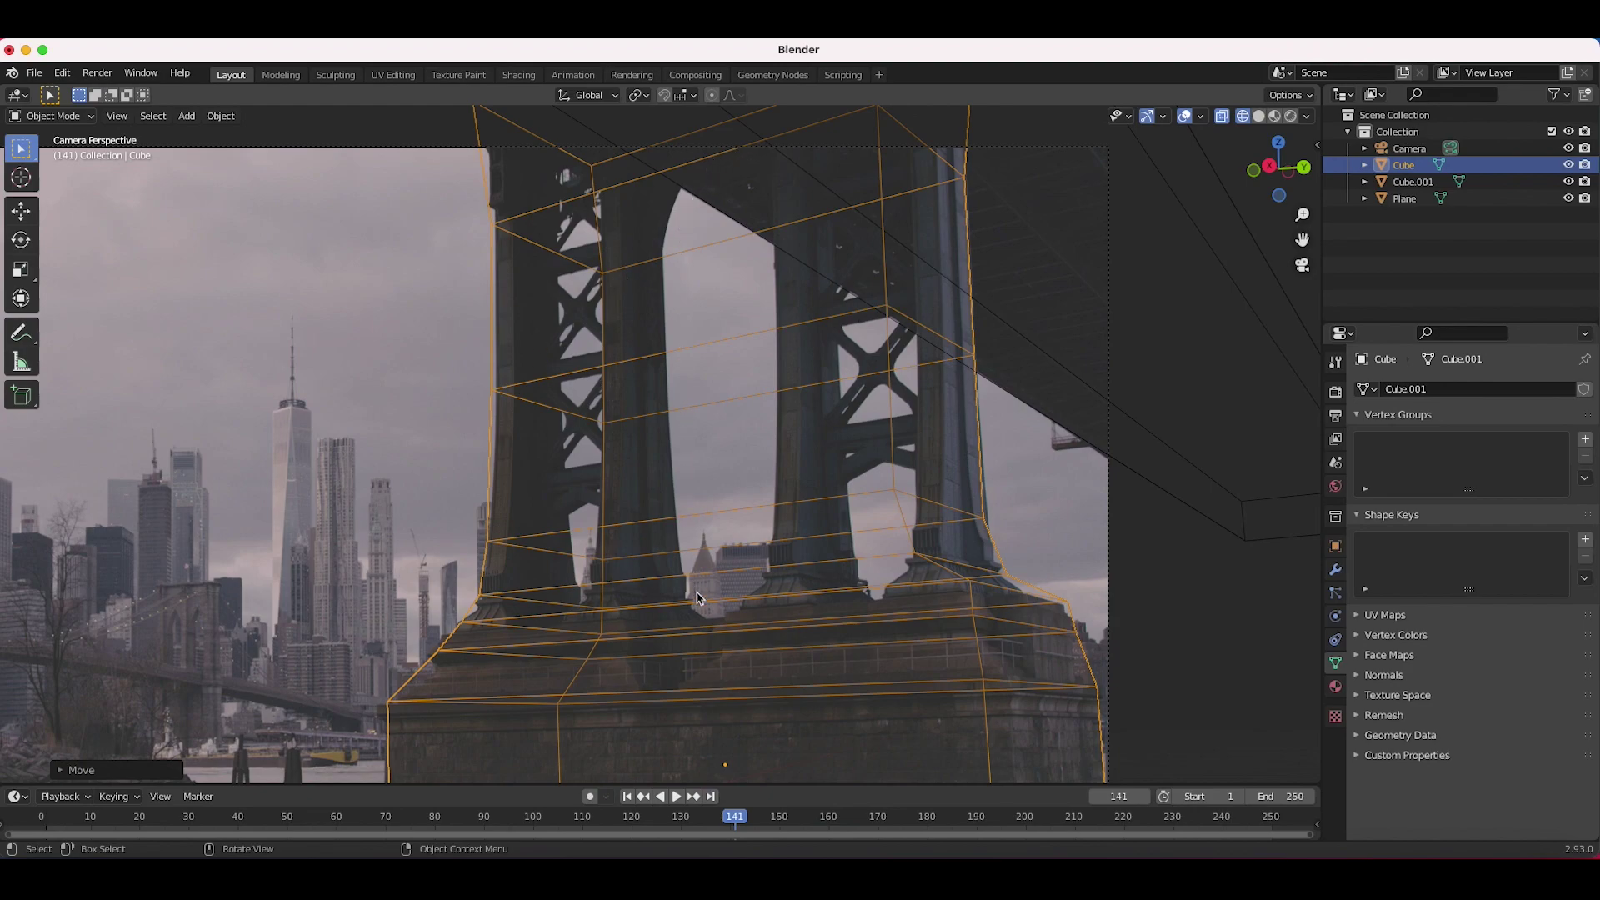
key(z)
click(774, 349)
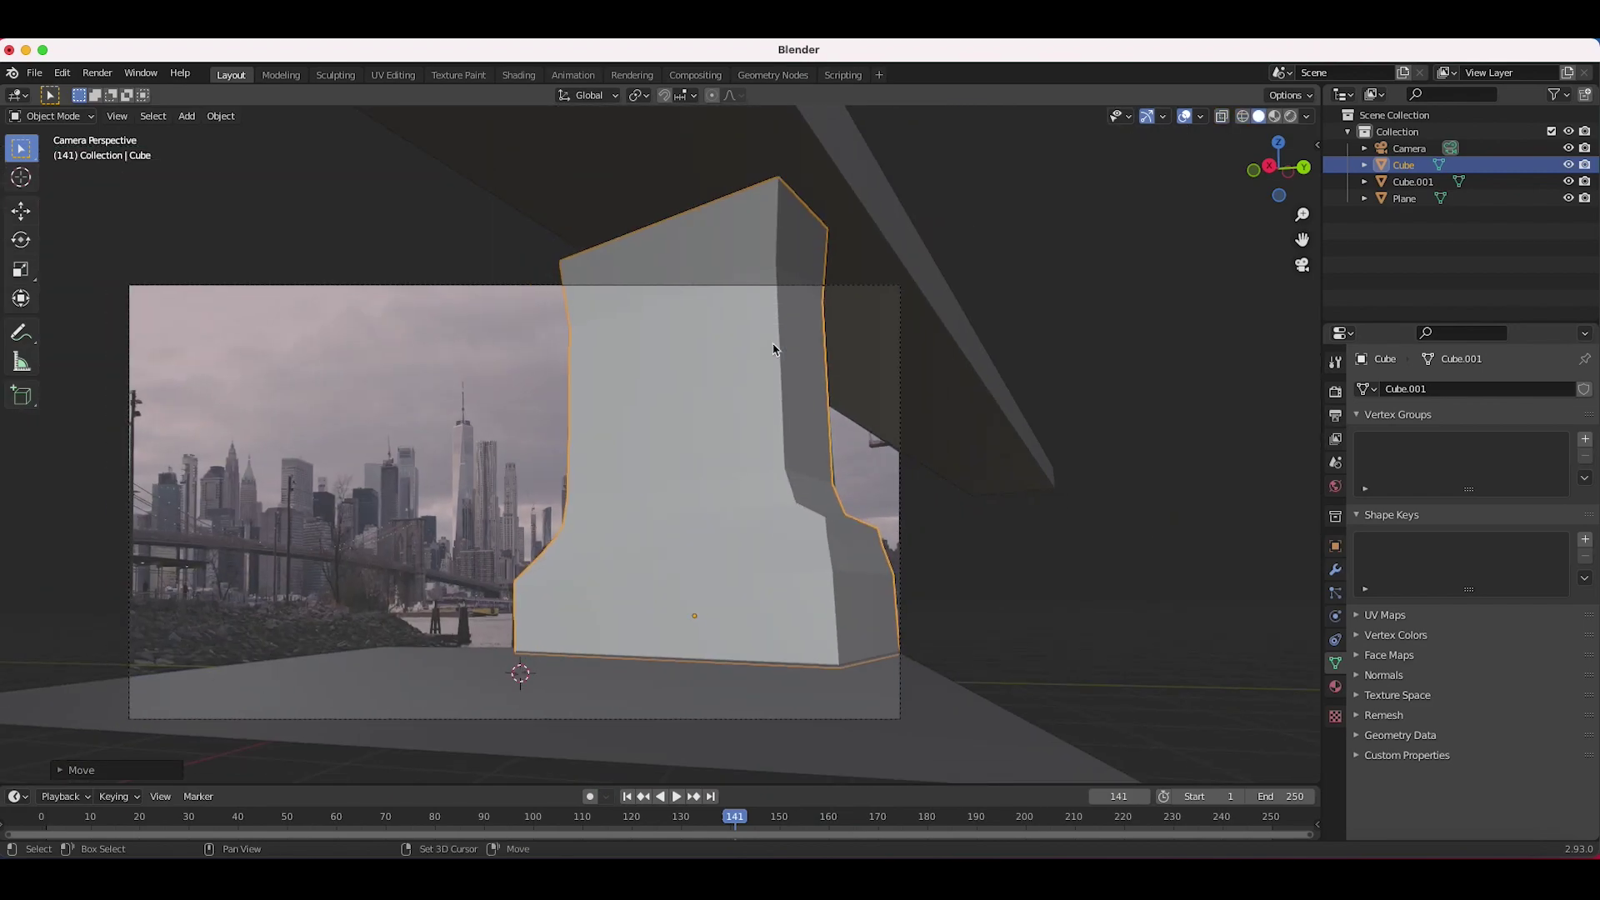
- Add a cylinder, place it beside the tower and rotate it 90 degrees about the Y axis
key(shift+a)
mouse_move(773, 348)
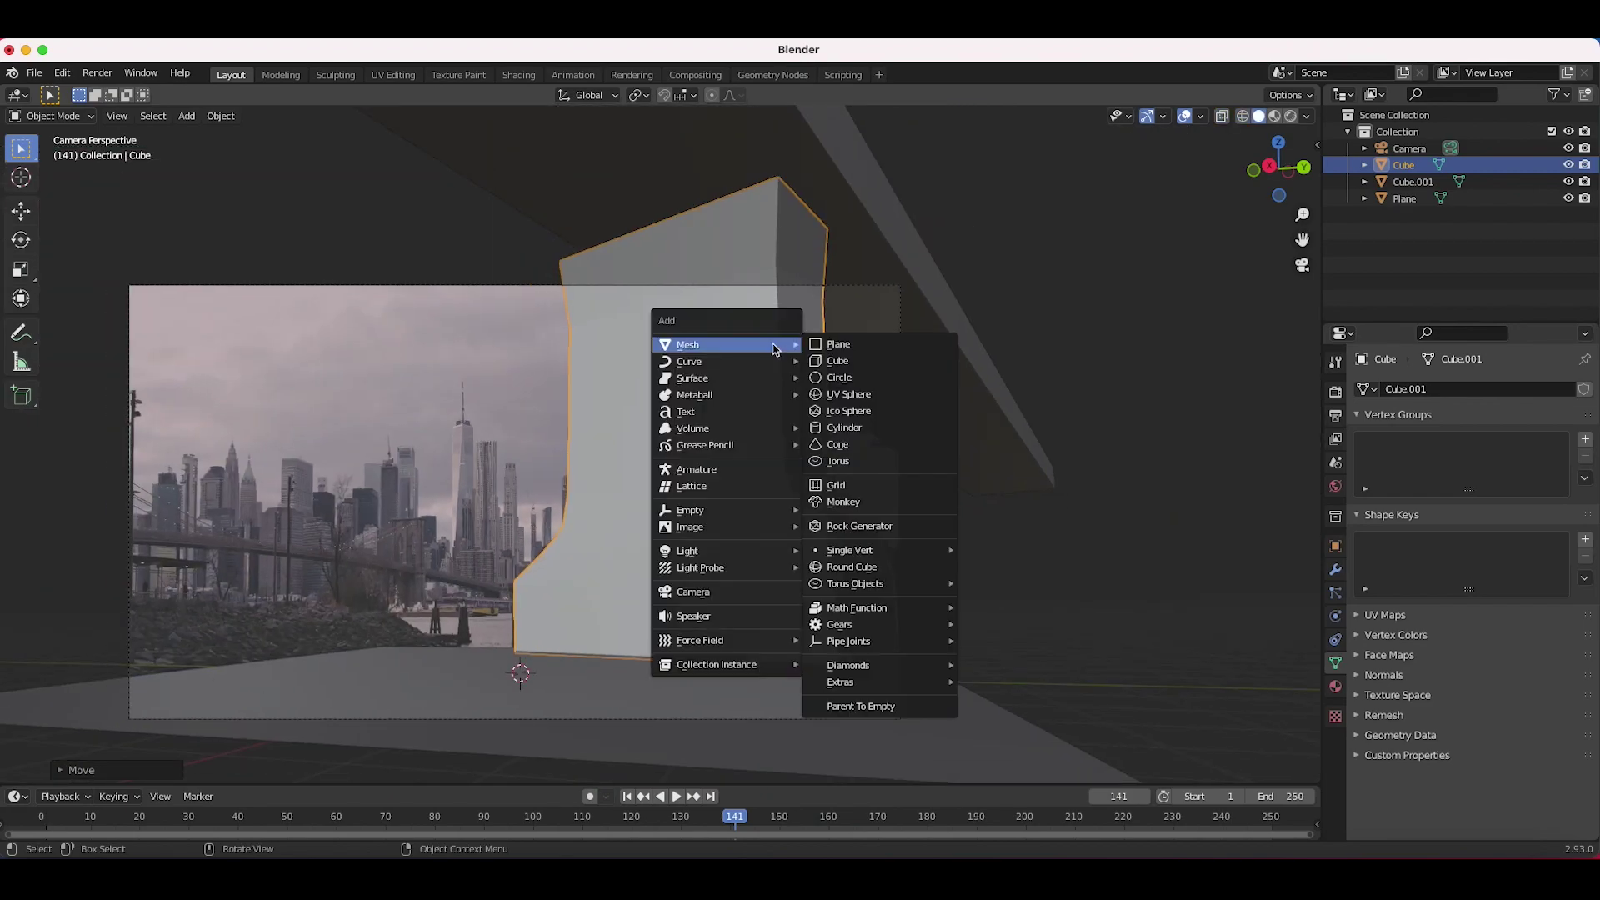
click(845, 428)
key(g)
click(587, 390)
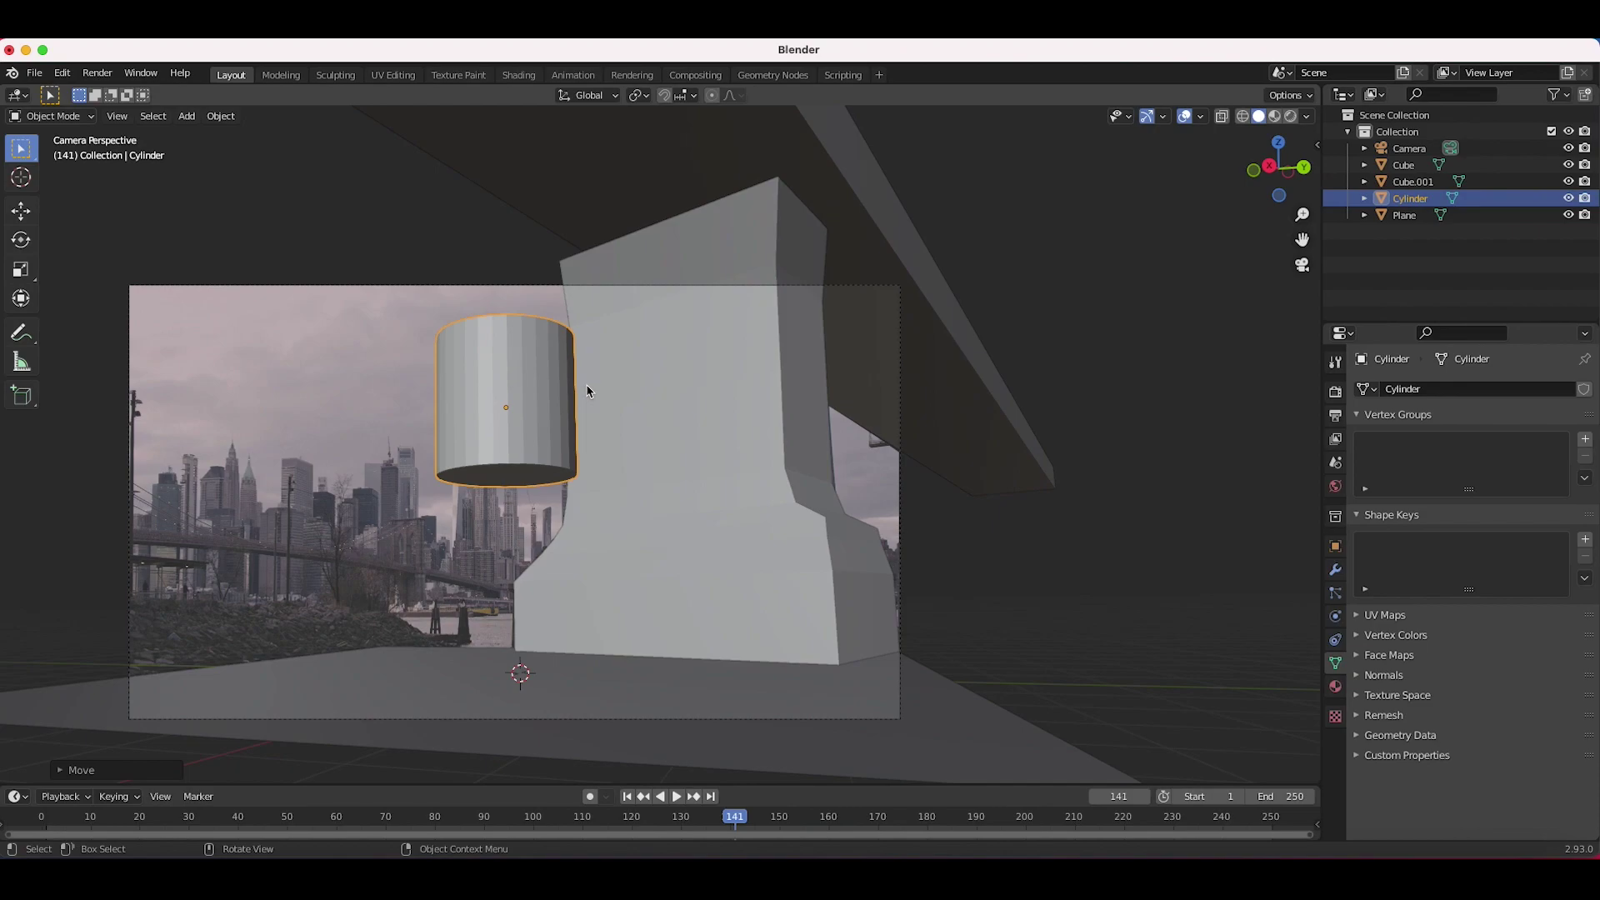
key(r)
key(x)
text(y)
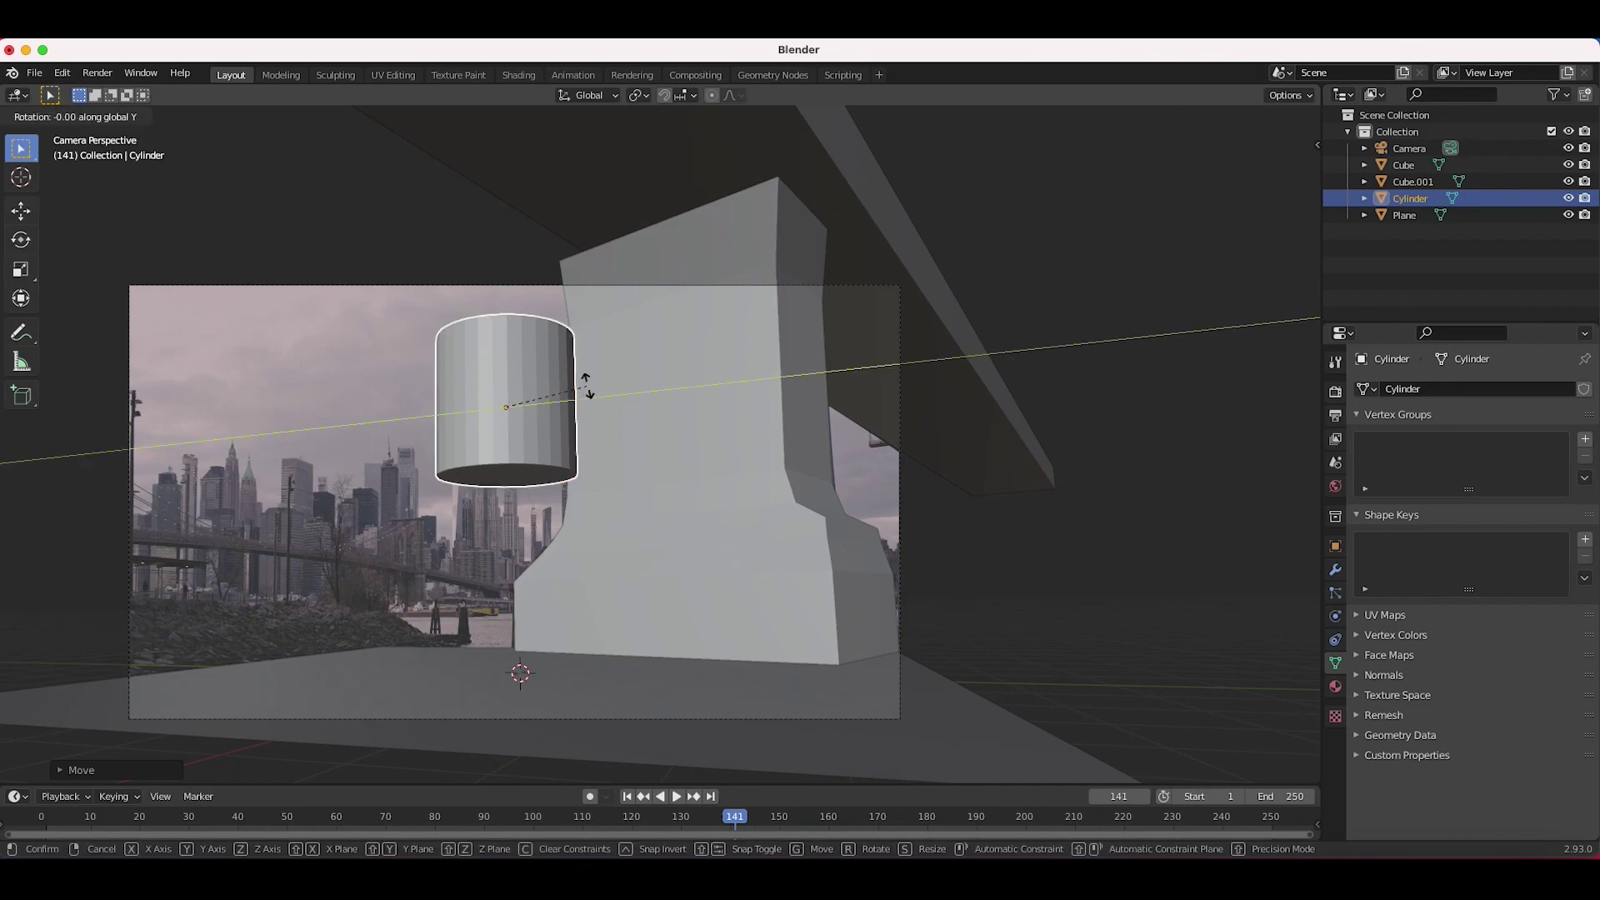
text(90)
key(Return)
- Lengthen the cylinder along X and turn it slightly about Z
key(s)
key(x)
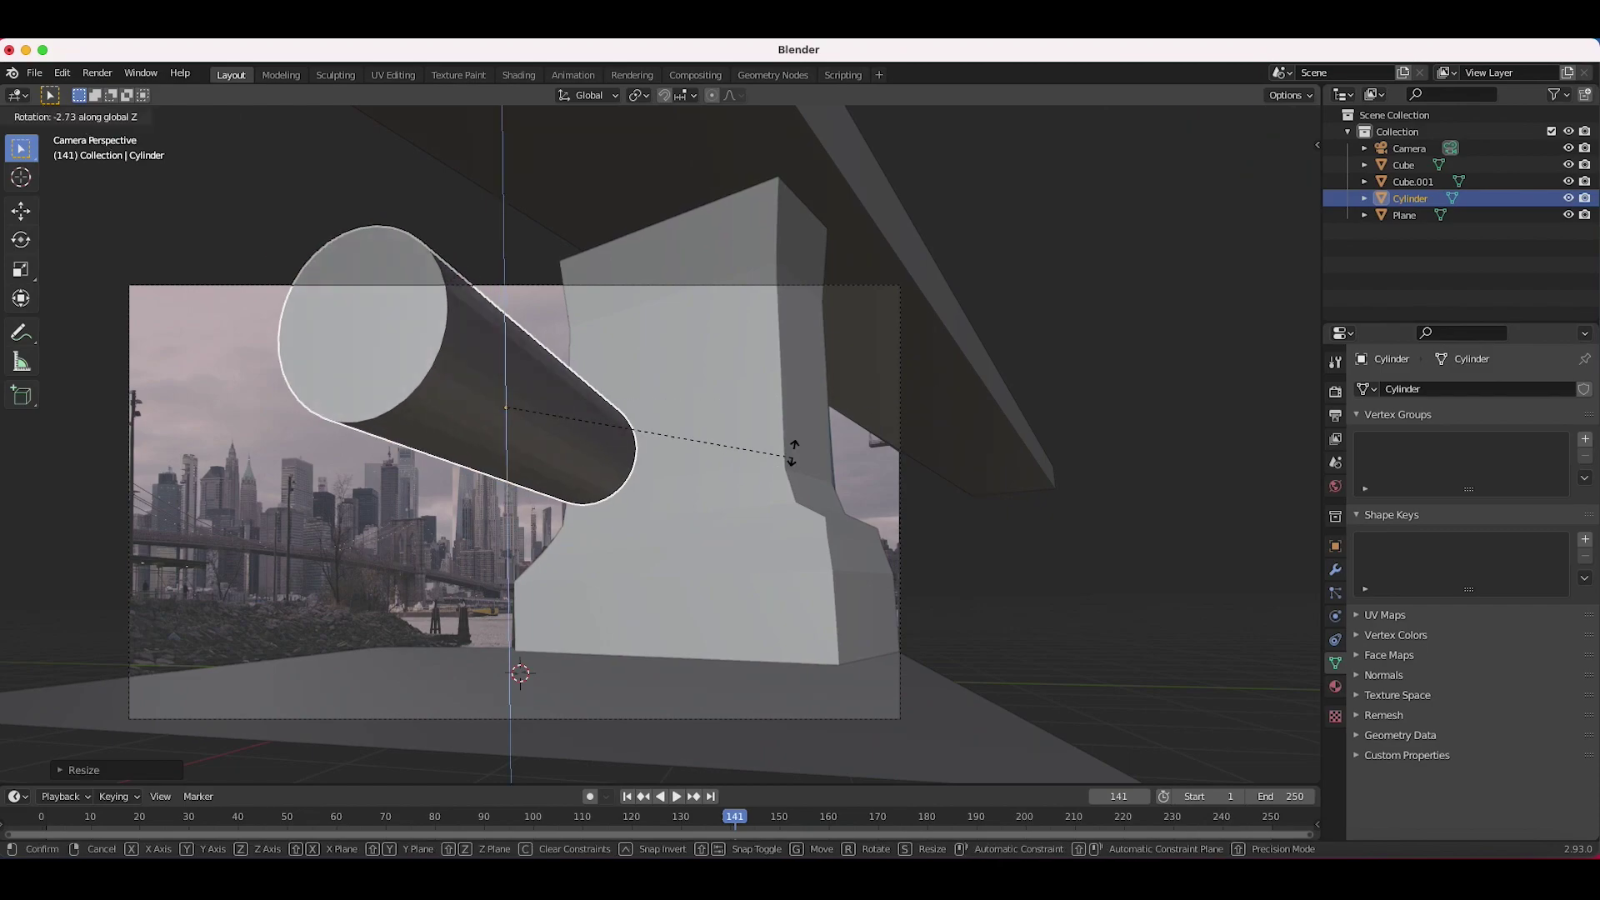
click(783, 362)
- Move the cylinder through the middle of the tower and stretch it along Z
key(KP_0)
middle_drag(781, 369, 792, 367)
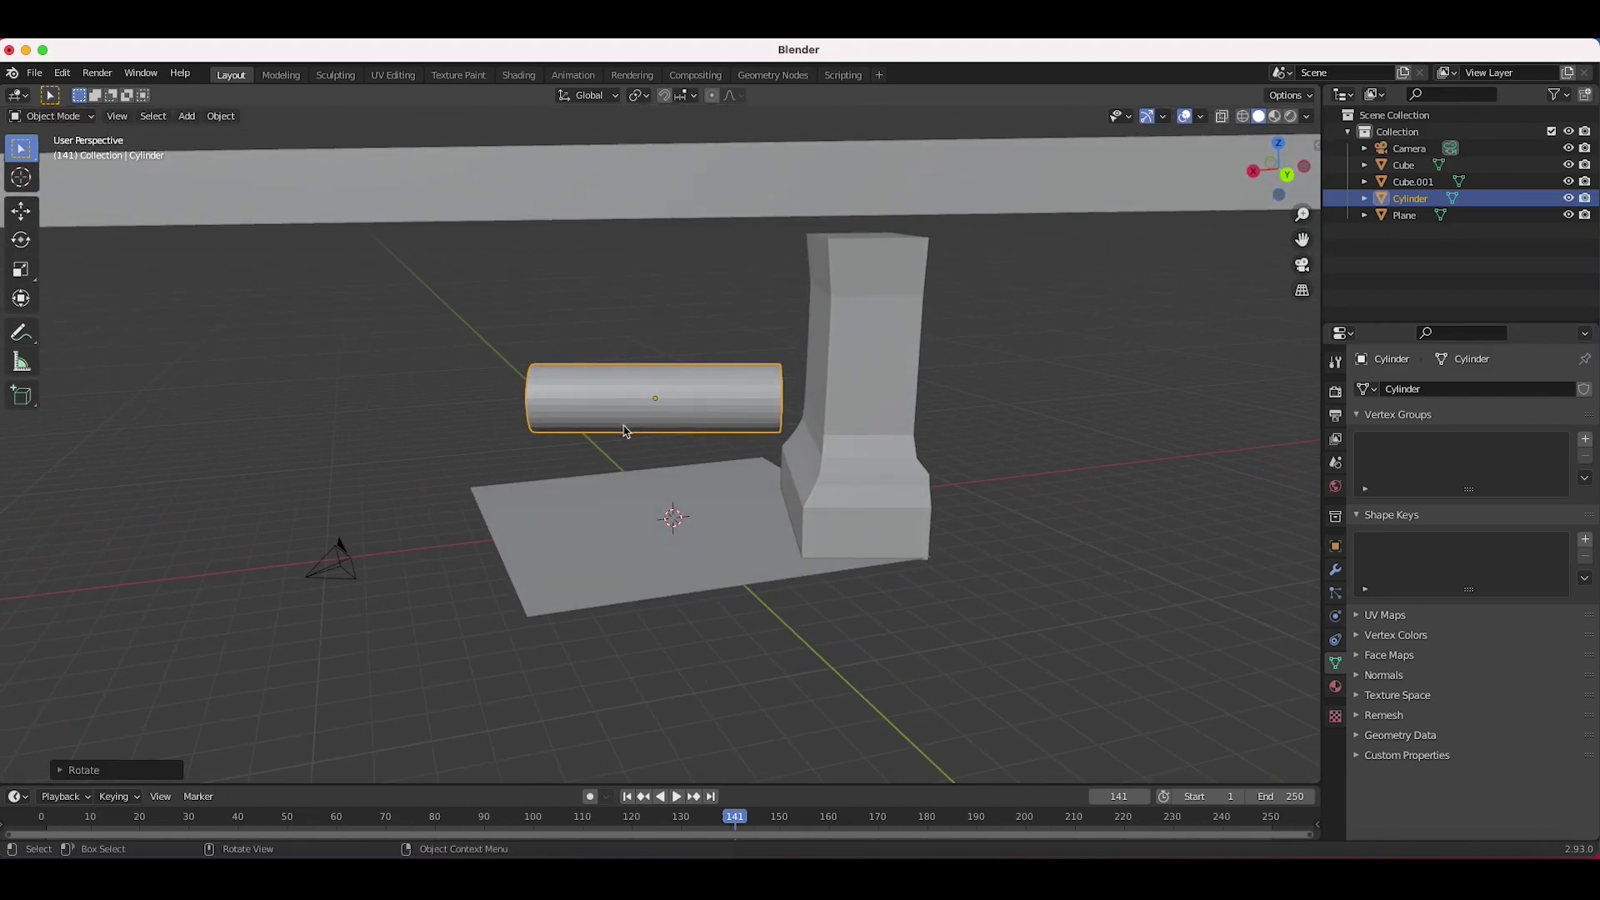
key(g)
click(804, 398)
mouse_move(804, 398)
middle_down()
mouse_move(775, 392)
mouse_move(801, 402)
middle_up()
key(g)
click(802, 402)
key(s)
key(z)
click(949, 379)
middle_drag(948, 380, 950, 379)
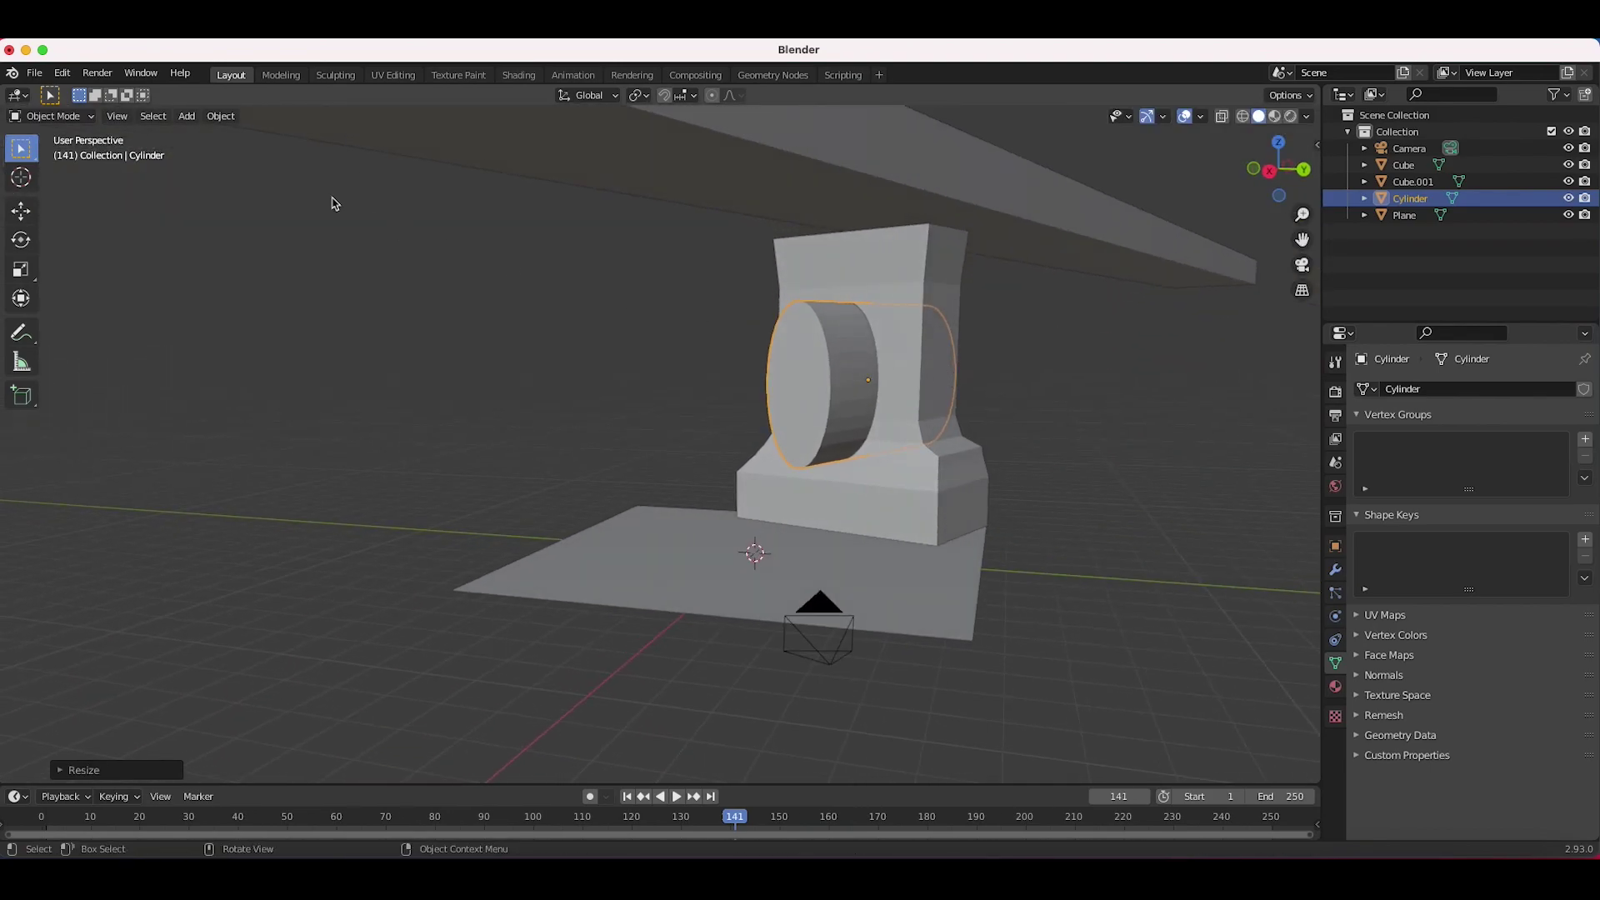
- In the camera view, shift the cylinder along Y, scale it taller along Z and adjust its height
key(g)
key(y)
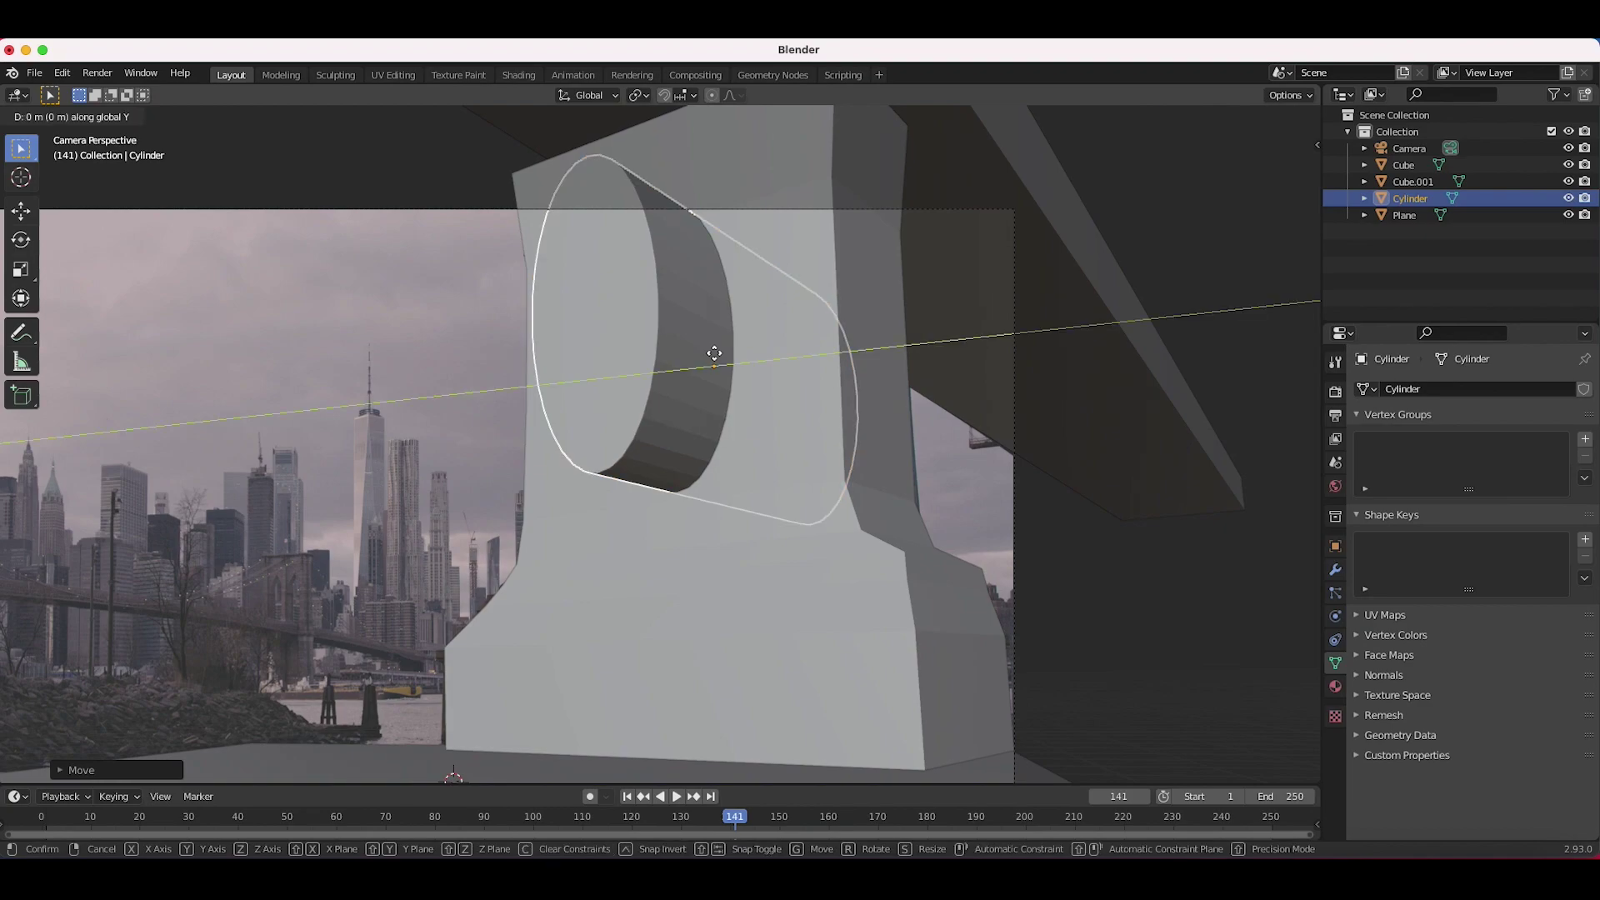
click(718, 352)
key(s)
key(z)
click(781, 323)
key(g)
key(z)
click(782, 327)
- Fit the cylinder to the tower's opening in wireframe display by resizing it and moving it along Z
key(z)
click(673, 333)
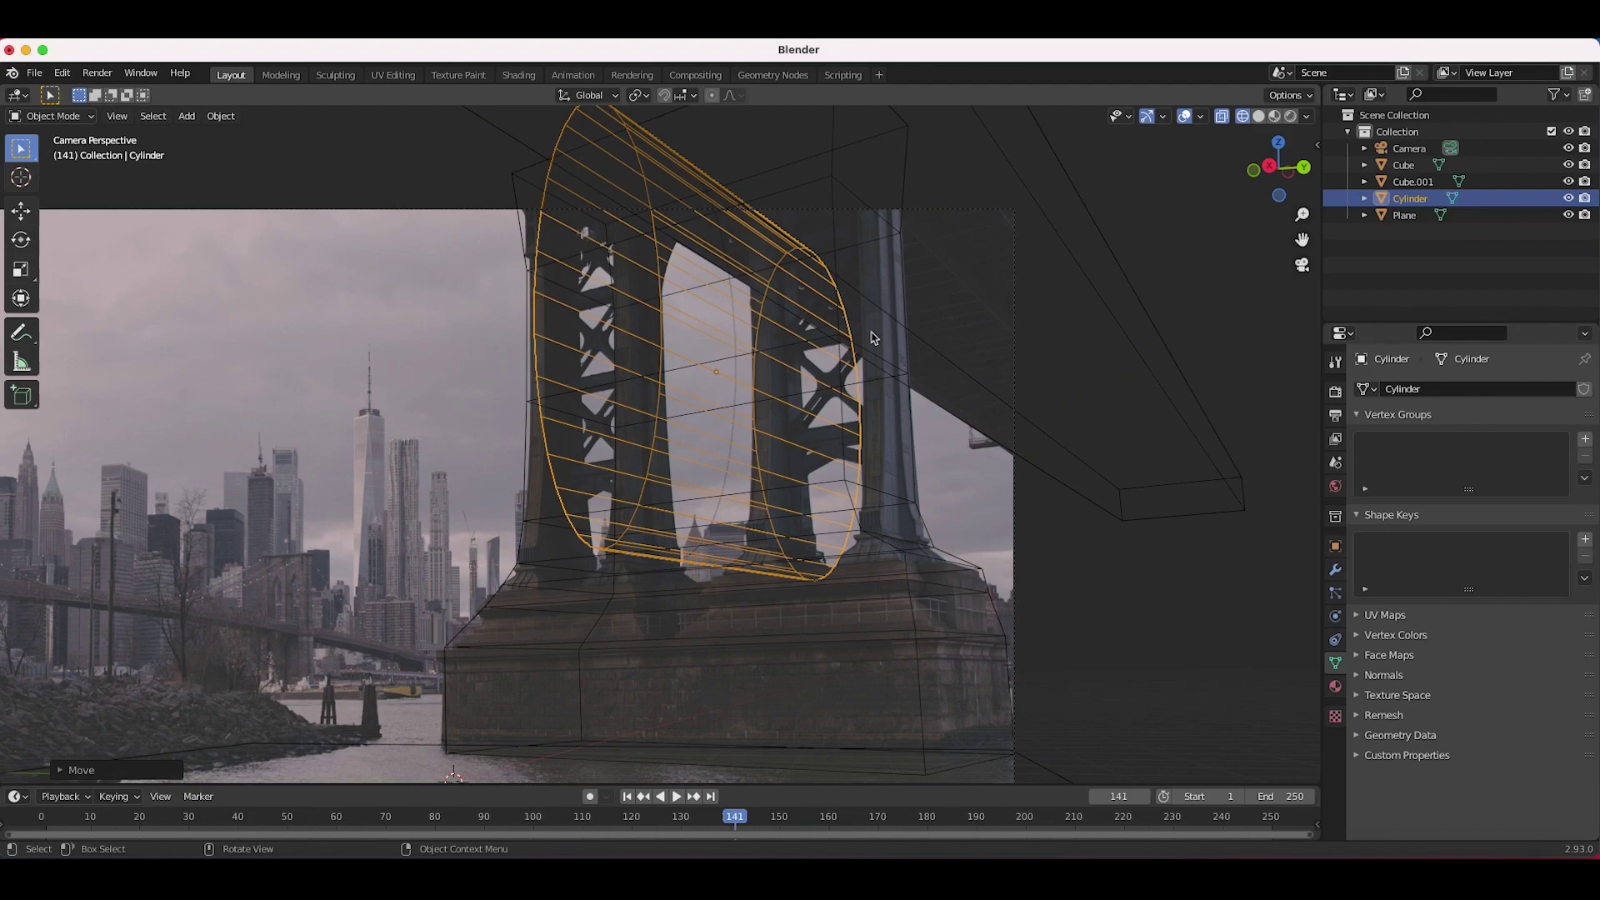
key(Tab)
key(Tab)
key(Tab)
key(Tab)
key(s)
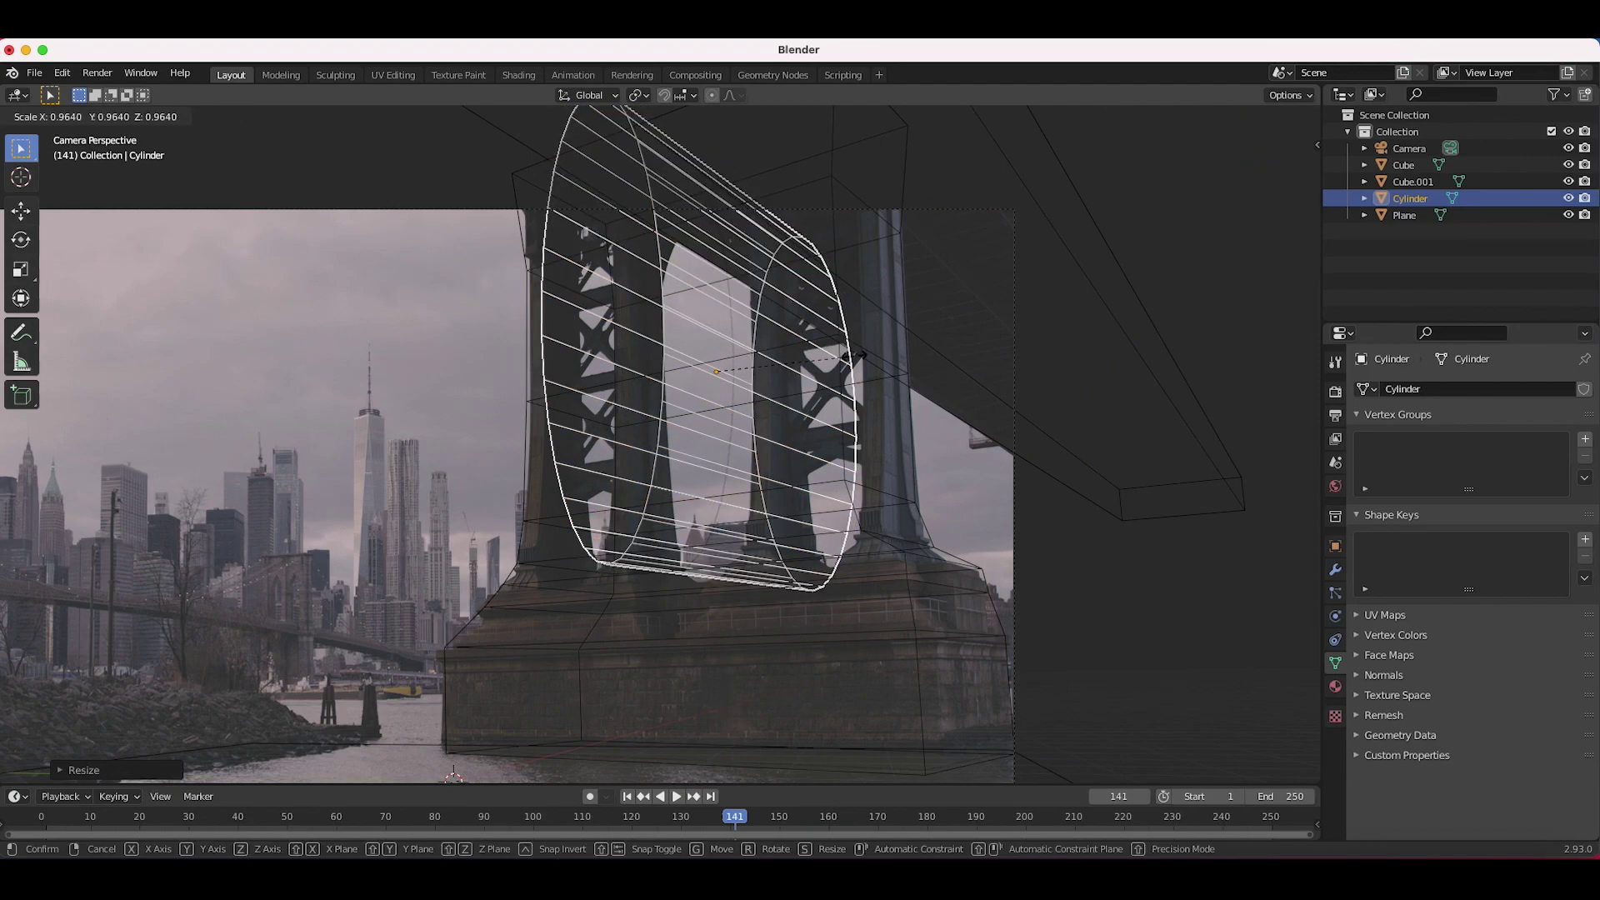
click(846, 363)
key(g)
key(z)
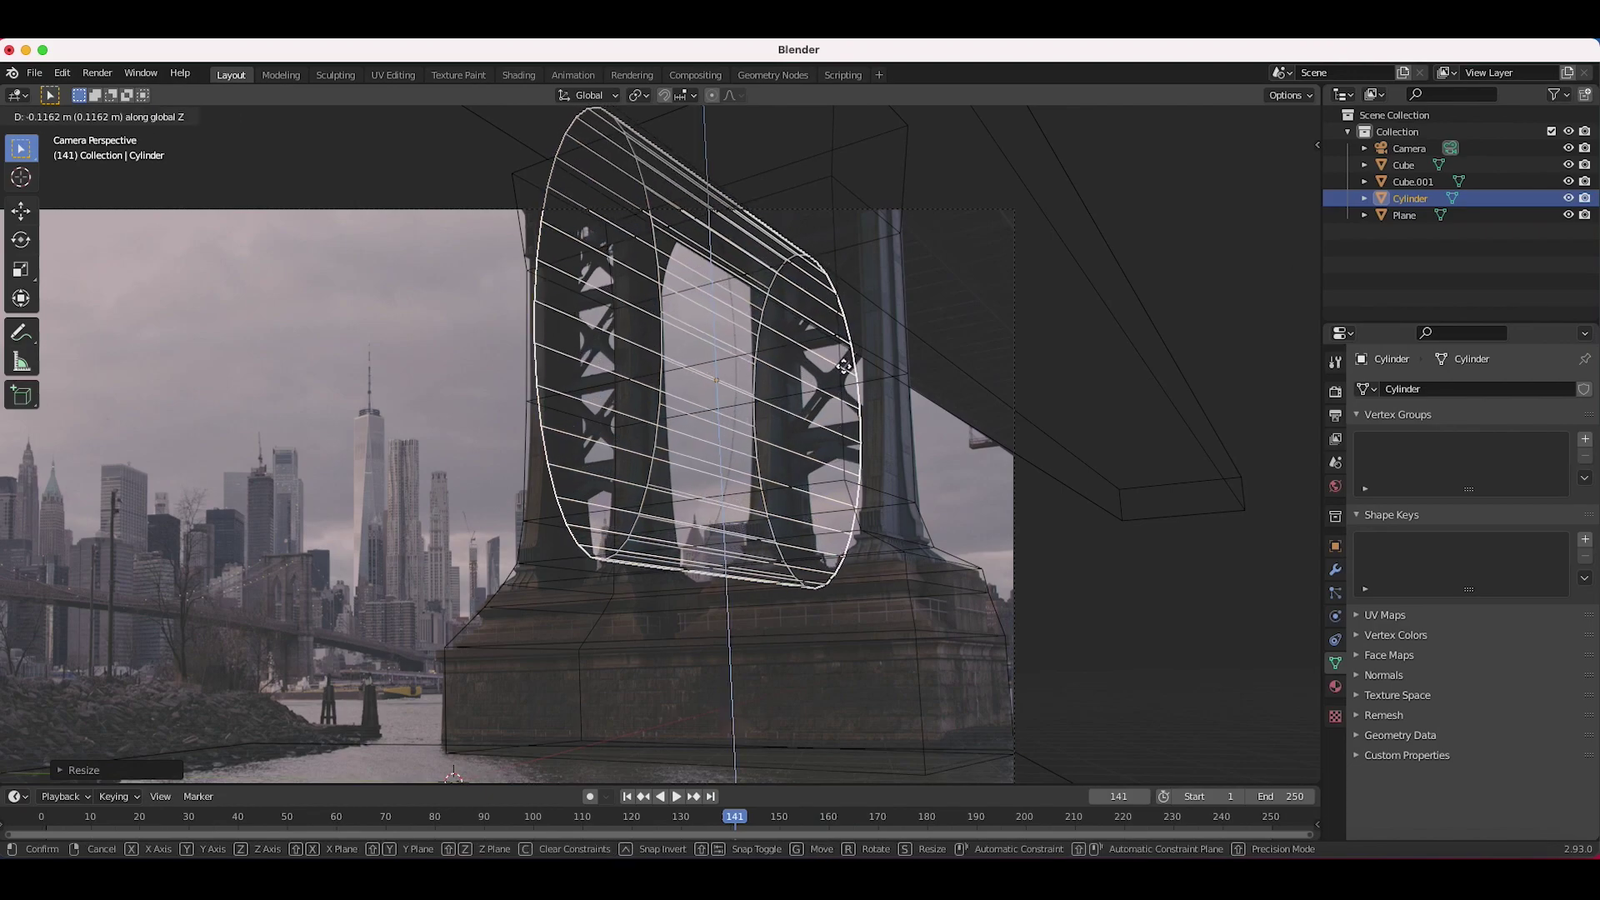
click(846, 379)
- Return to solid display and add a Boolean Difference modifier to the tower, with the cylinder as its cutting object
key(z)
click(947, 405)
scroll(850, 422, right, 10)
scroll(851, 422, down, 3)
middle_drag(852, 421, 855, 333)
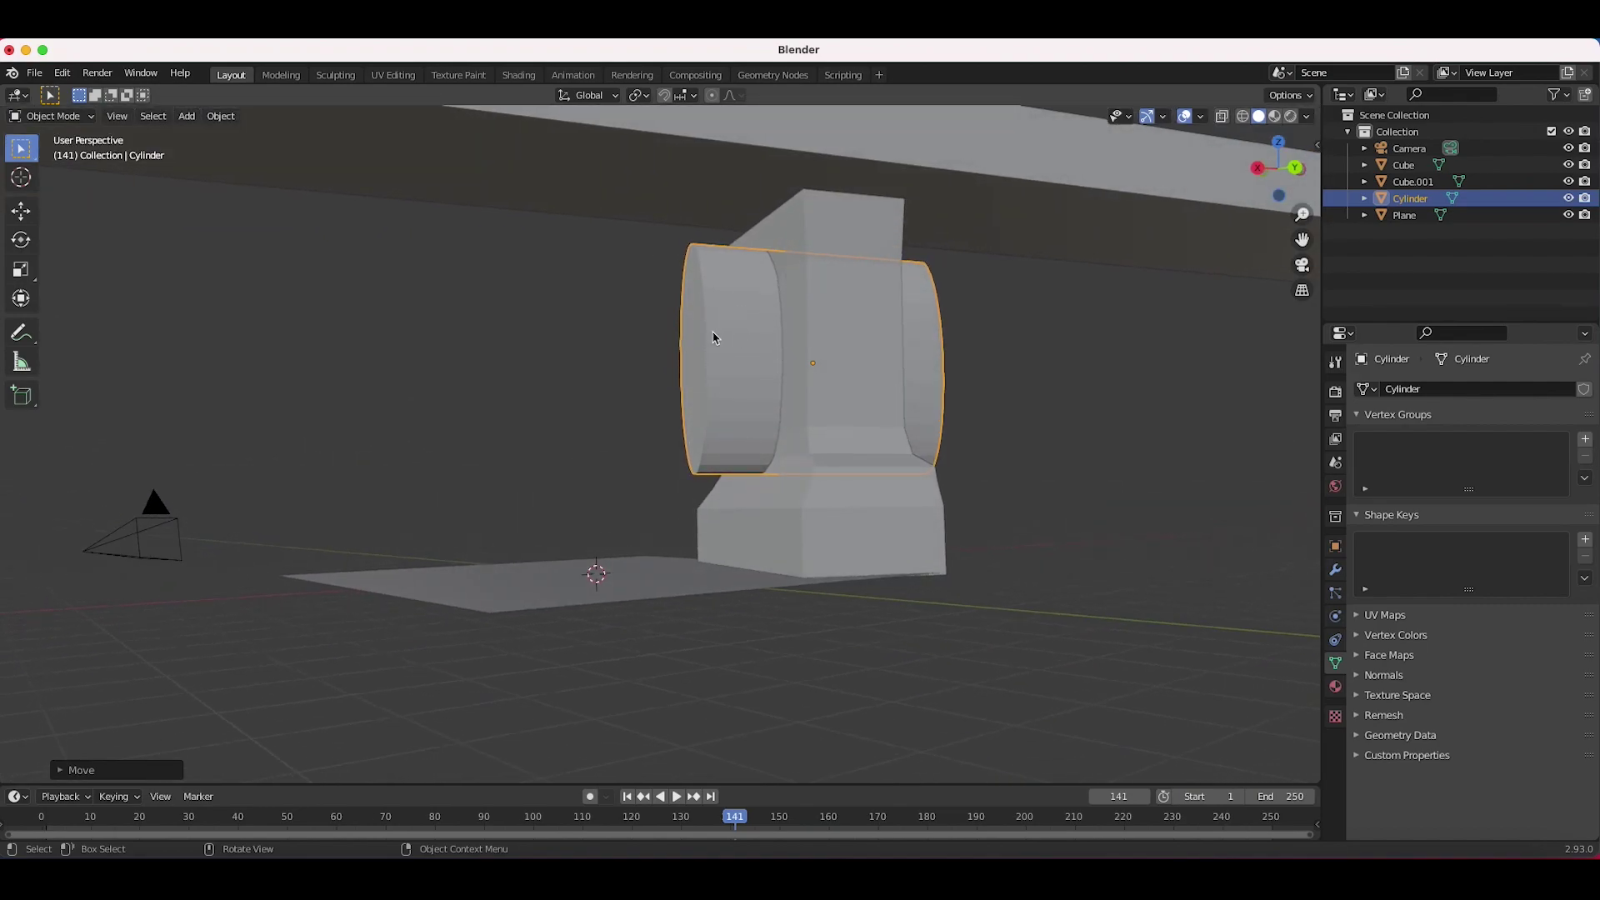
mouse_move(924, 375)
middle_down()
mouse_move(843, 360)
mouse_move(902, 381)
middle_up()
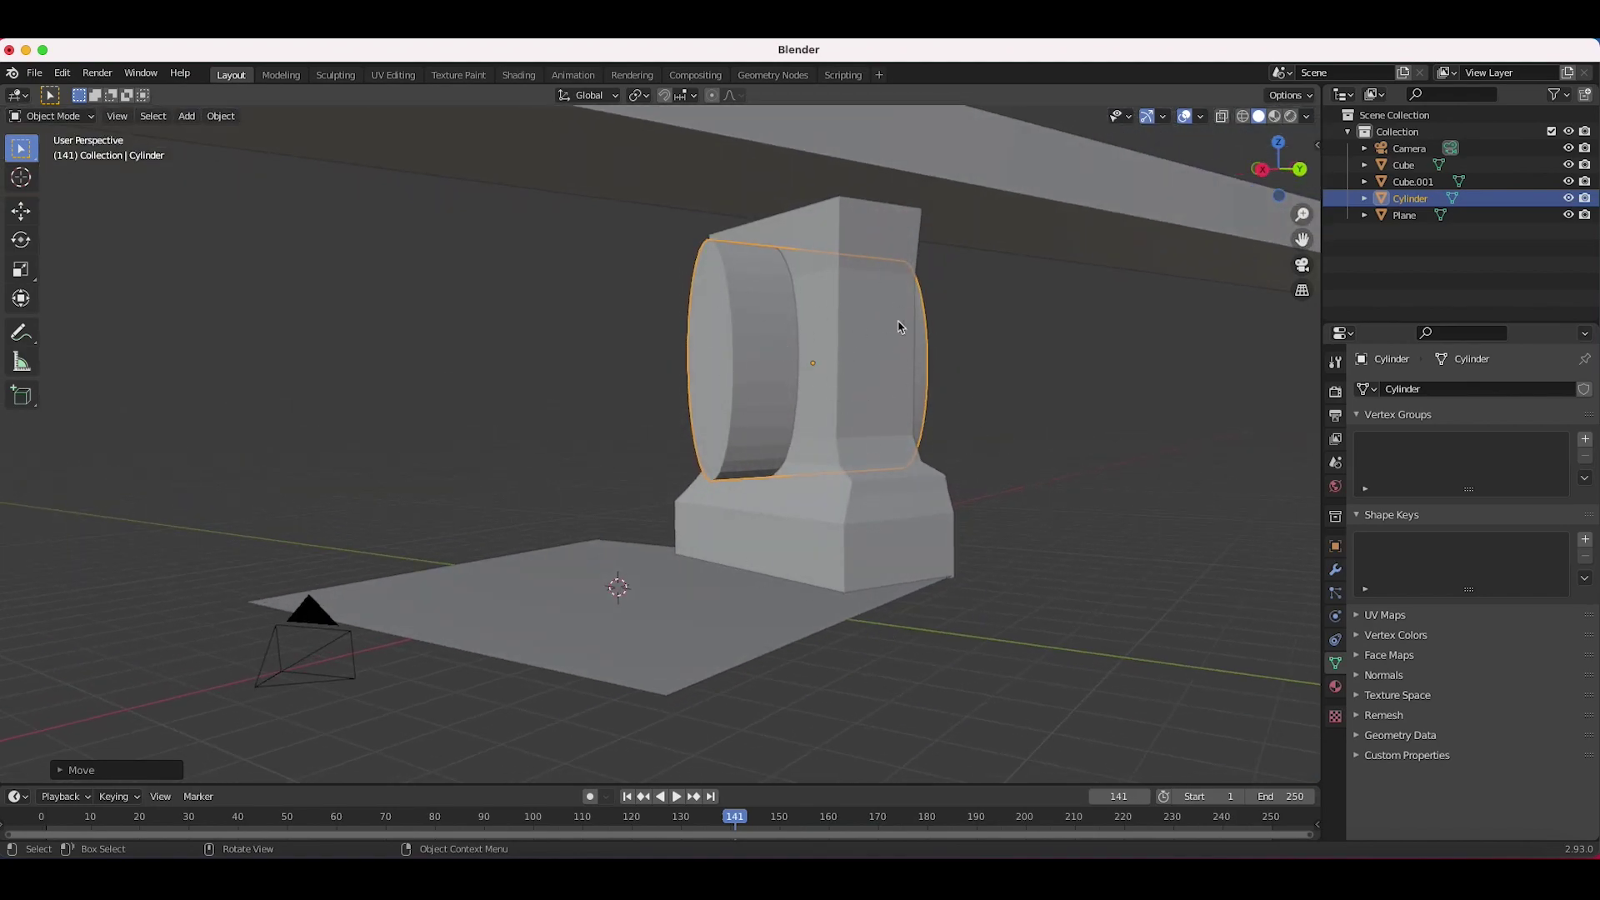
click(854, 340)
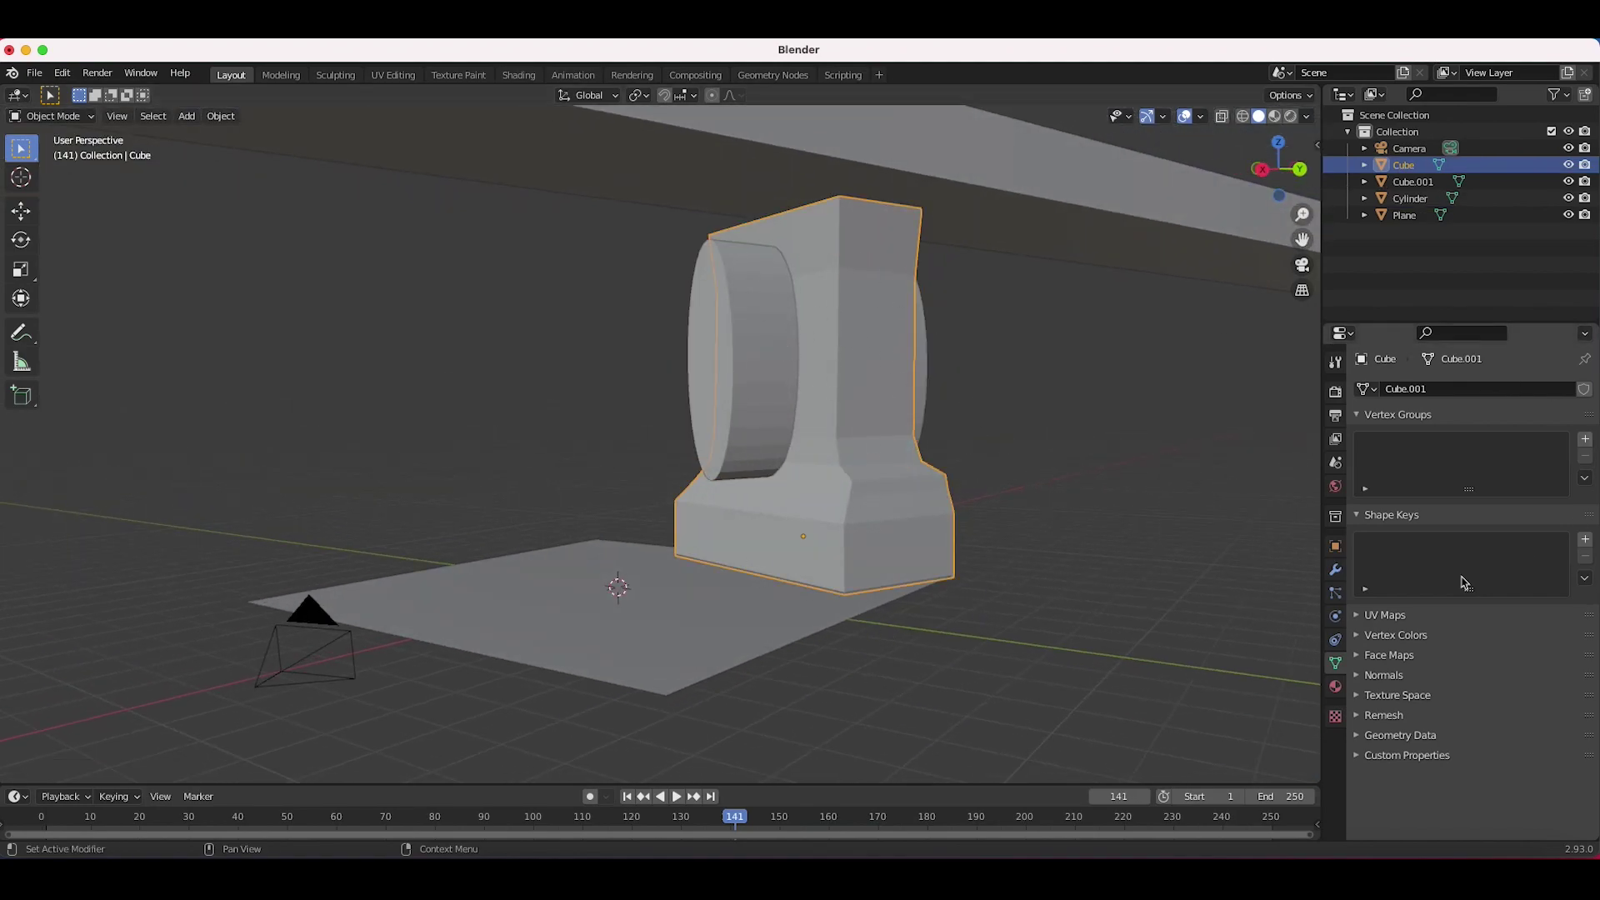
click(1336, 572)
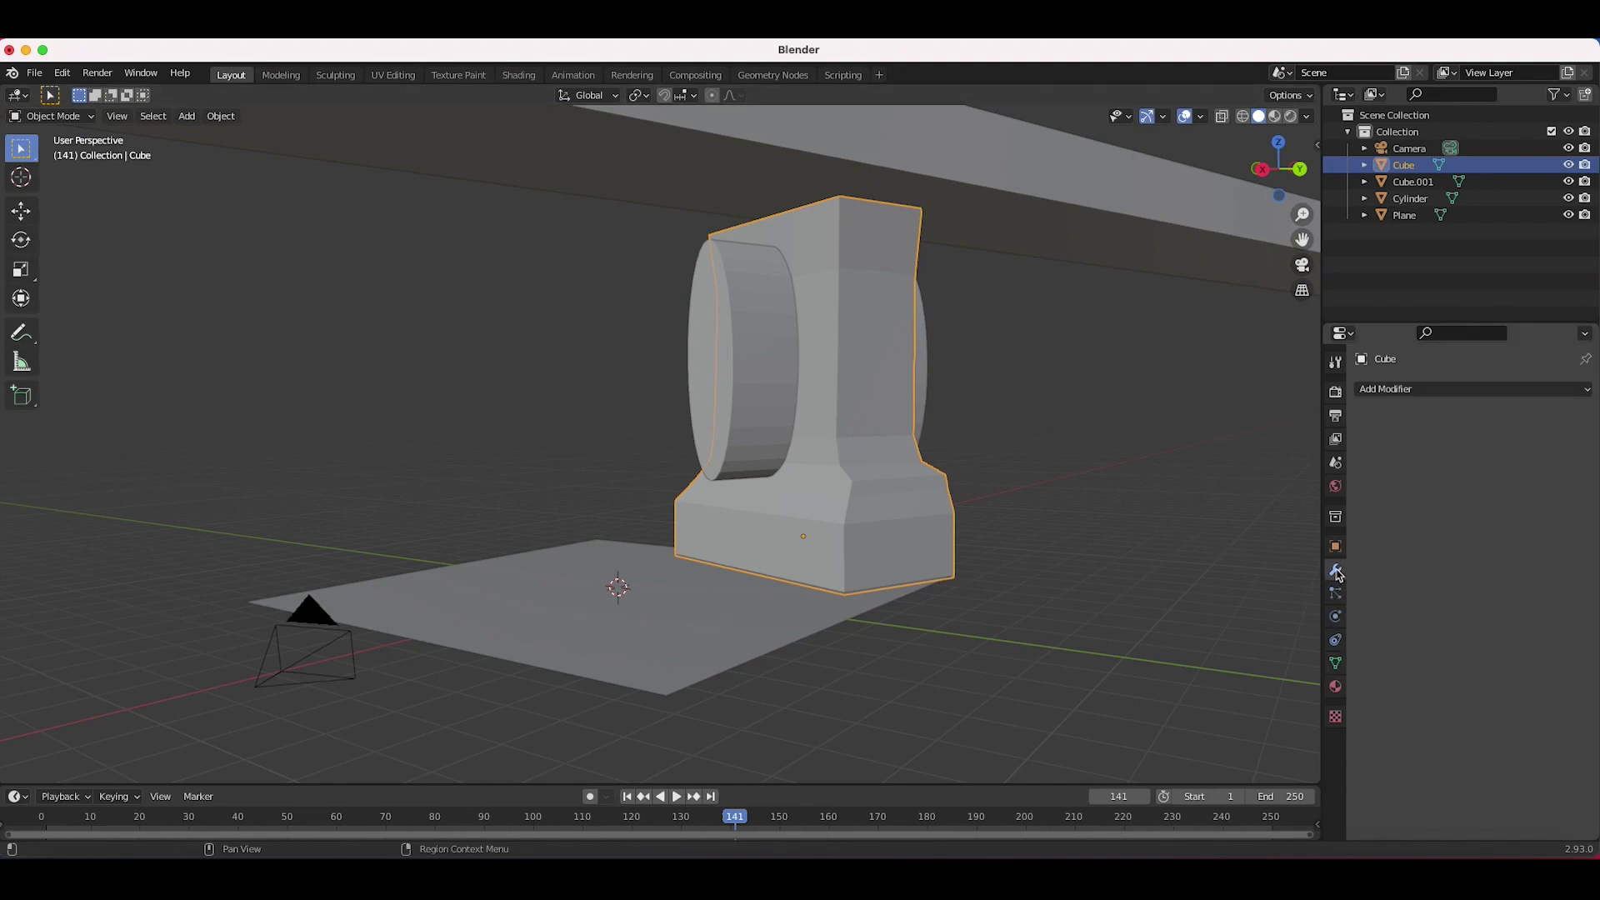
click(1409, 389)
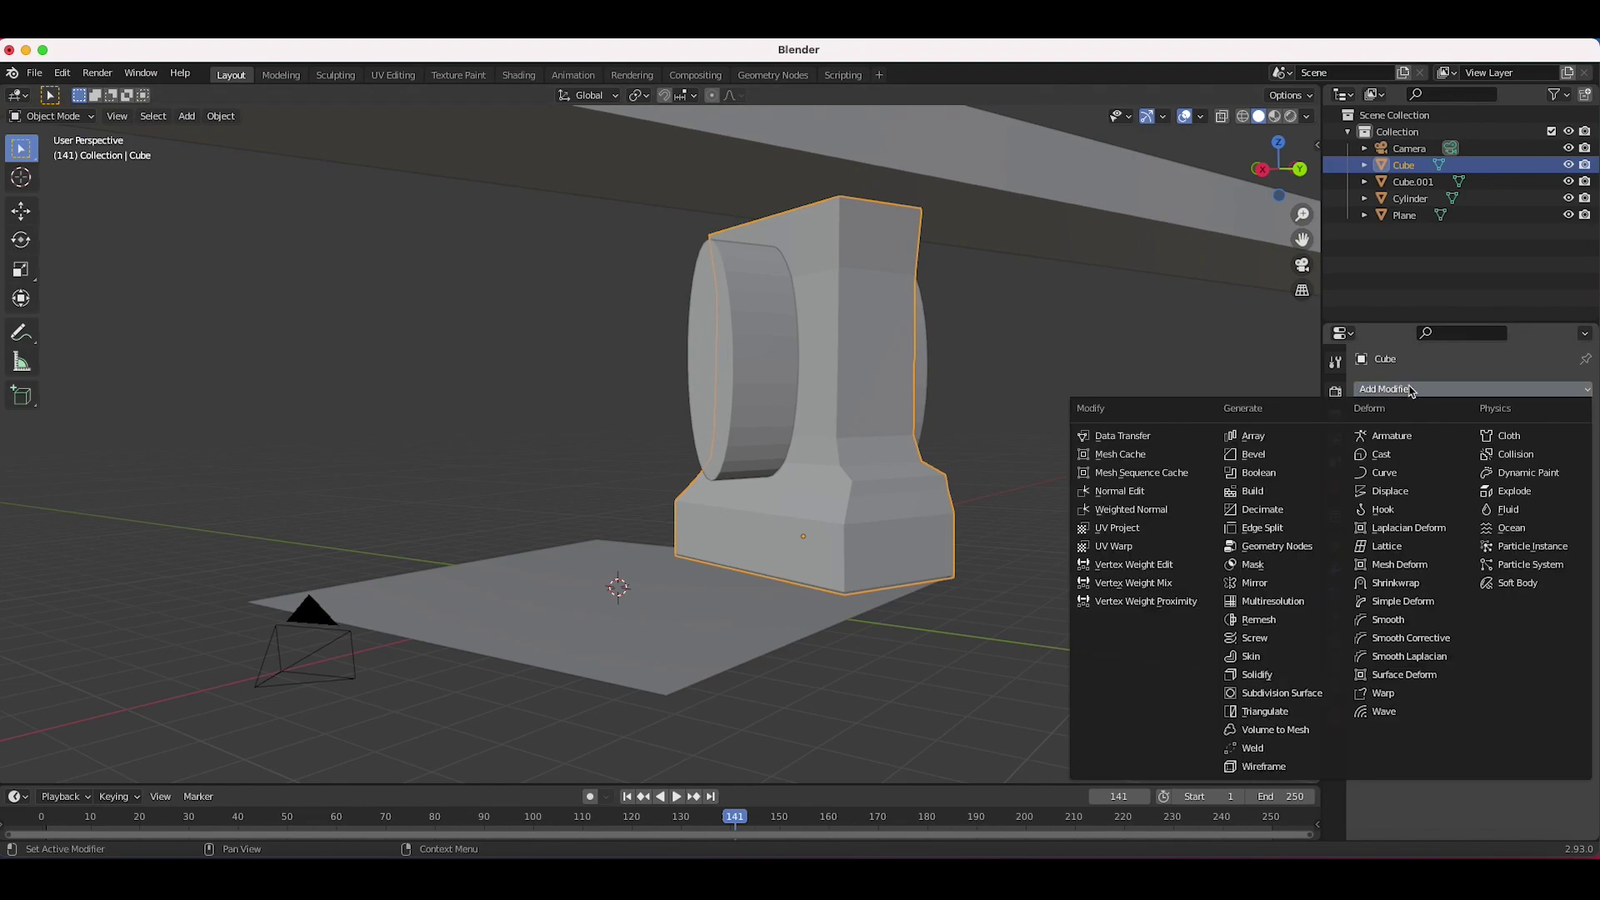
click(1254, 473)
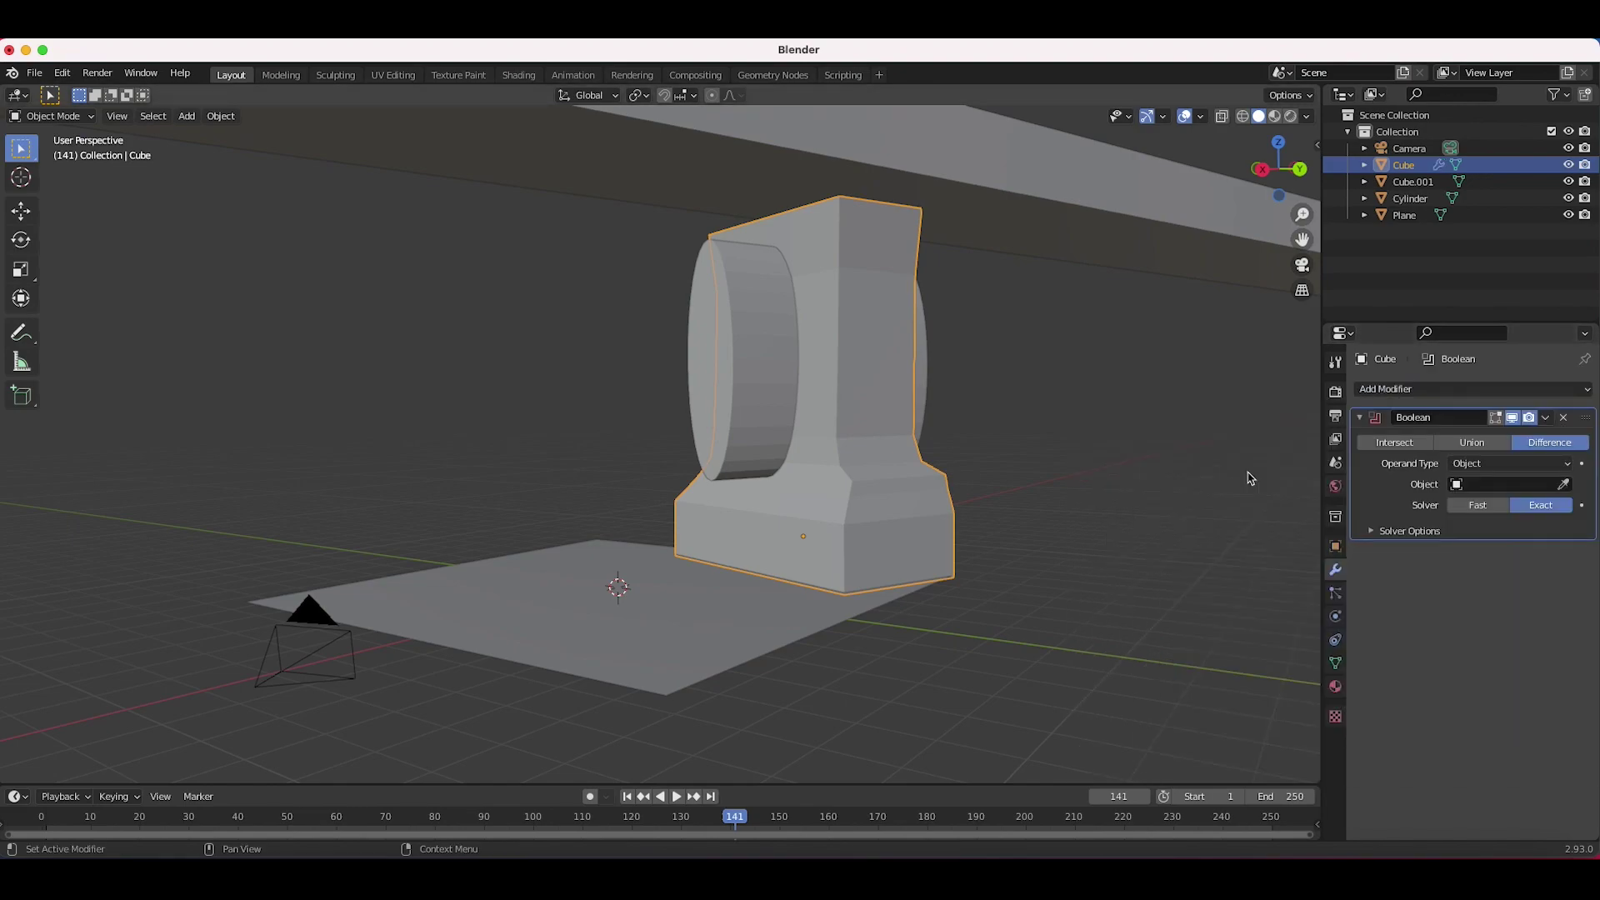
click(1564, 486)
click(736, 328)
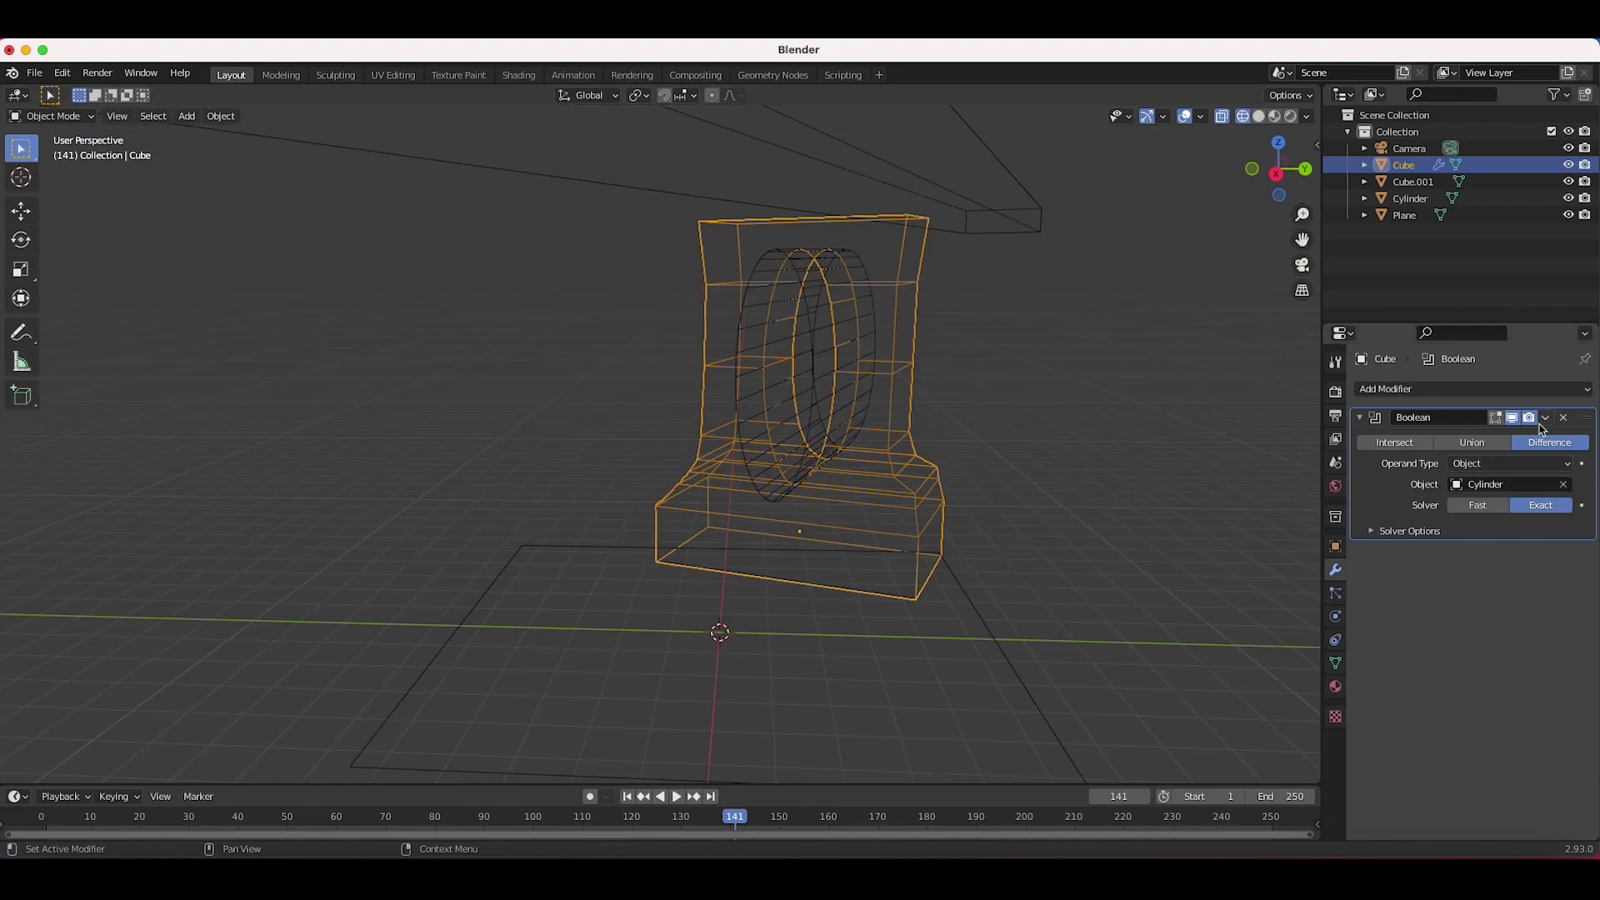
- Apply the tower's Boolean modifier and delete the cutting cylinder in solid display
click(1547, 418)
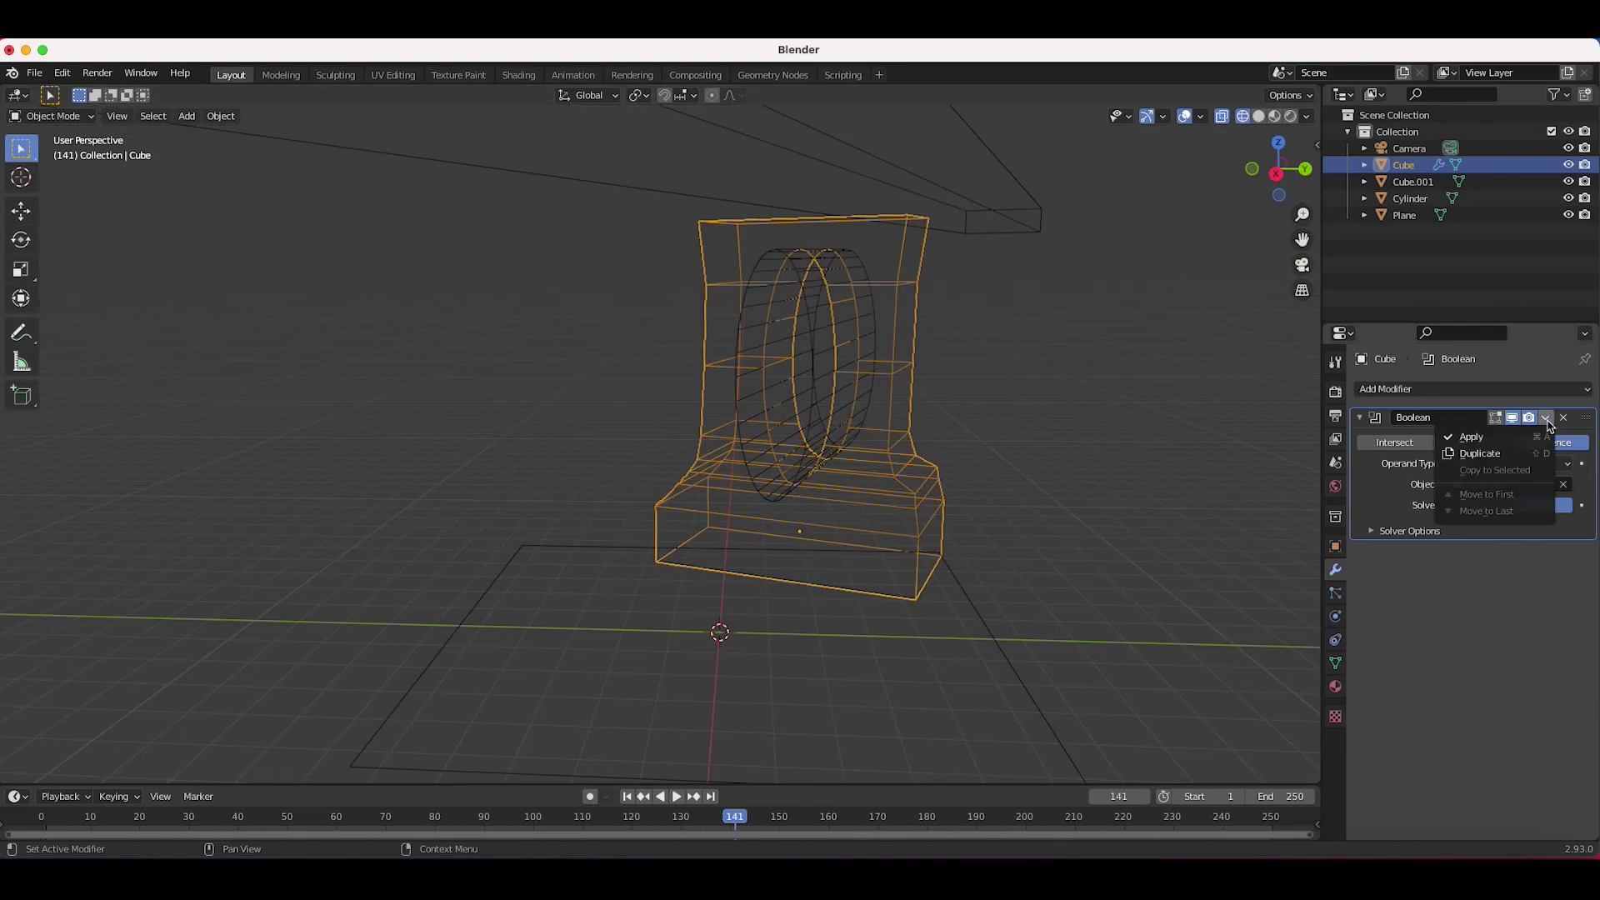
click(1489, 441)
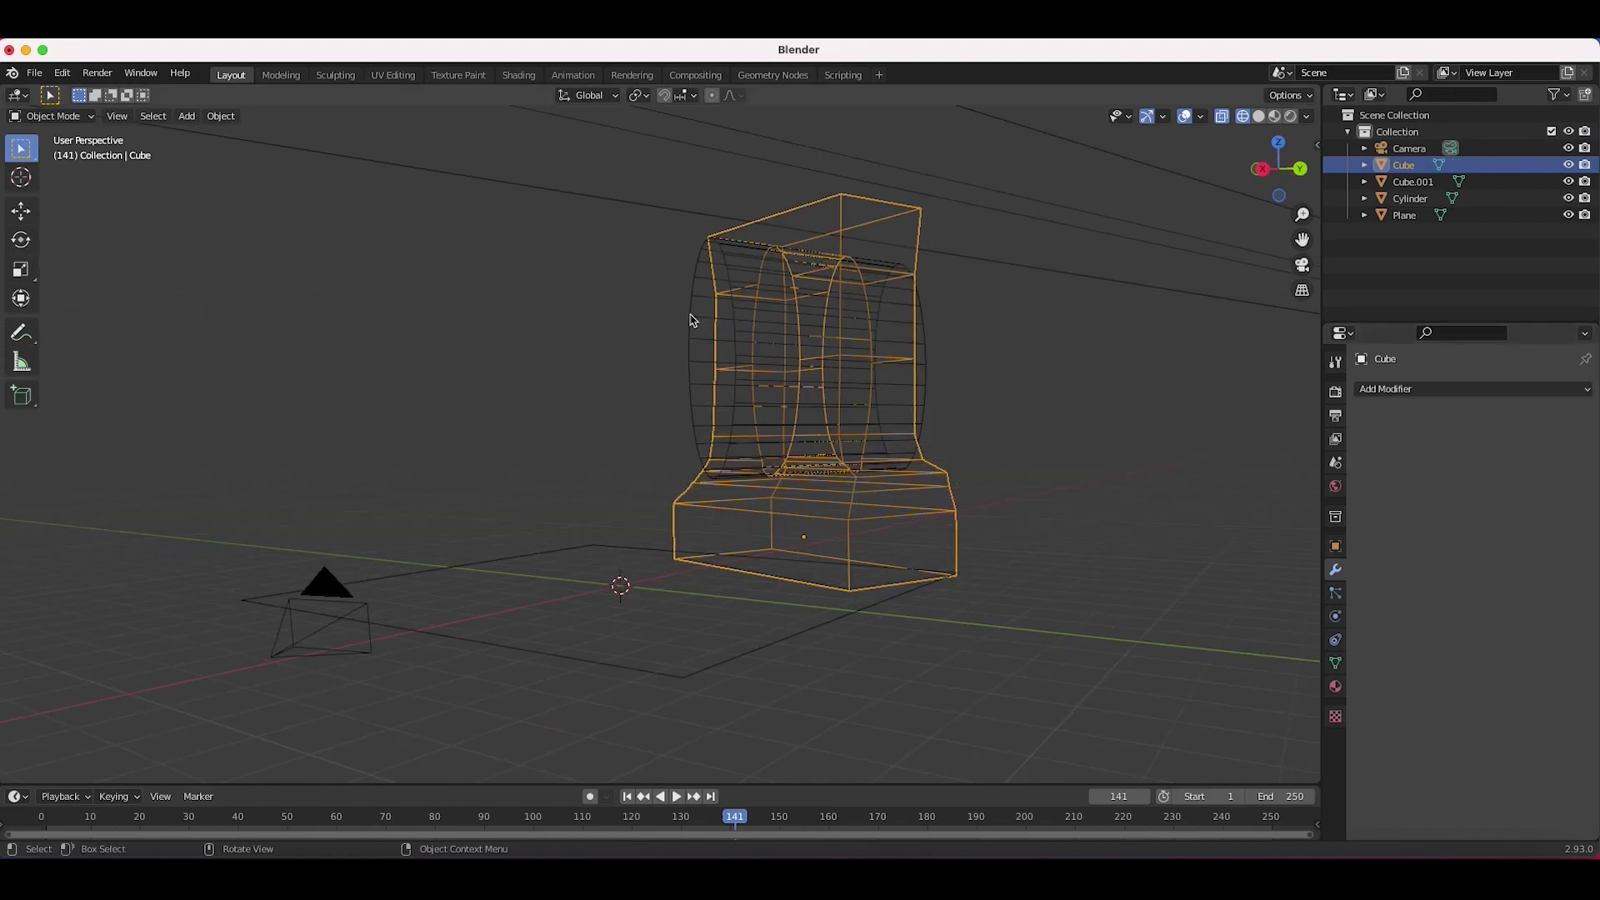
click(749, 391)
key(shift+z)
key(x)
click(748, 386)
middle_drag(746, 386, 744, 383)
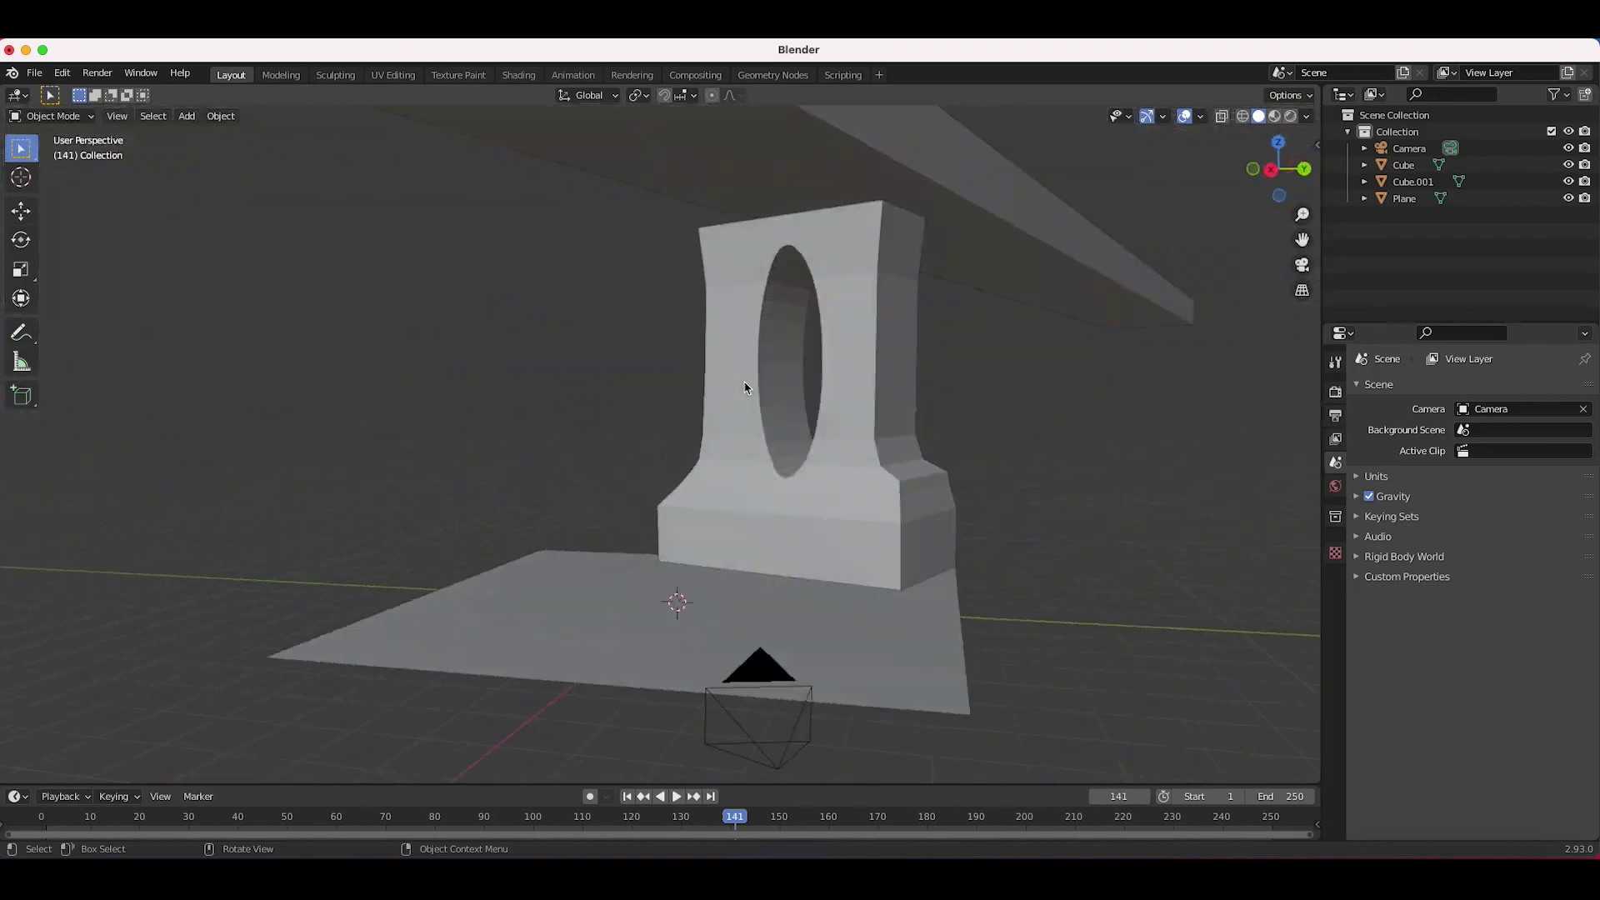
- In the camera view, stretch the ground plane along X and shift it farther behind the tower
scroll(747, 387, down, 3)
key(KP_0)
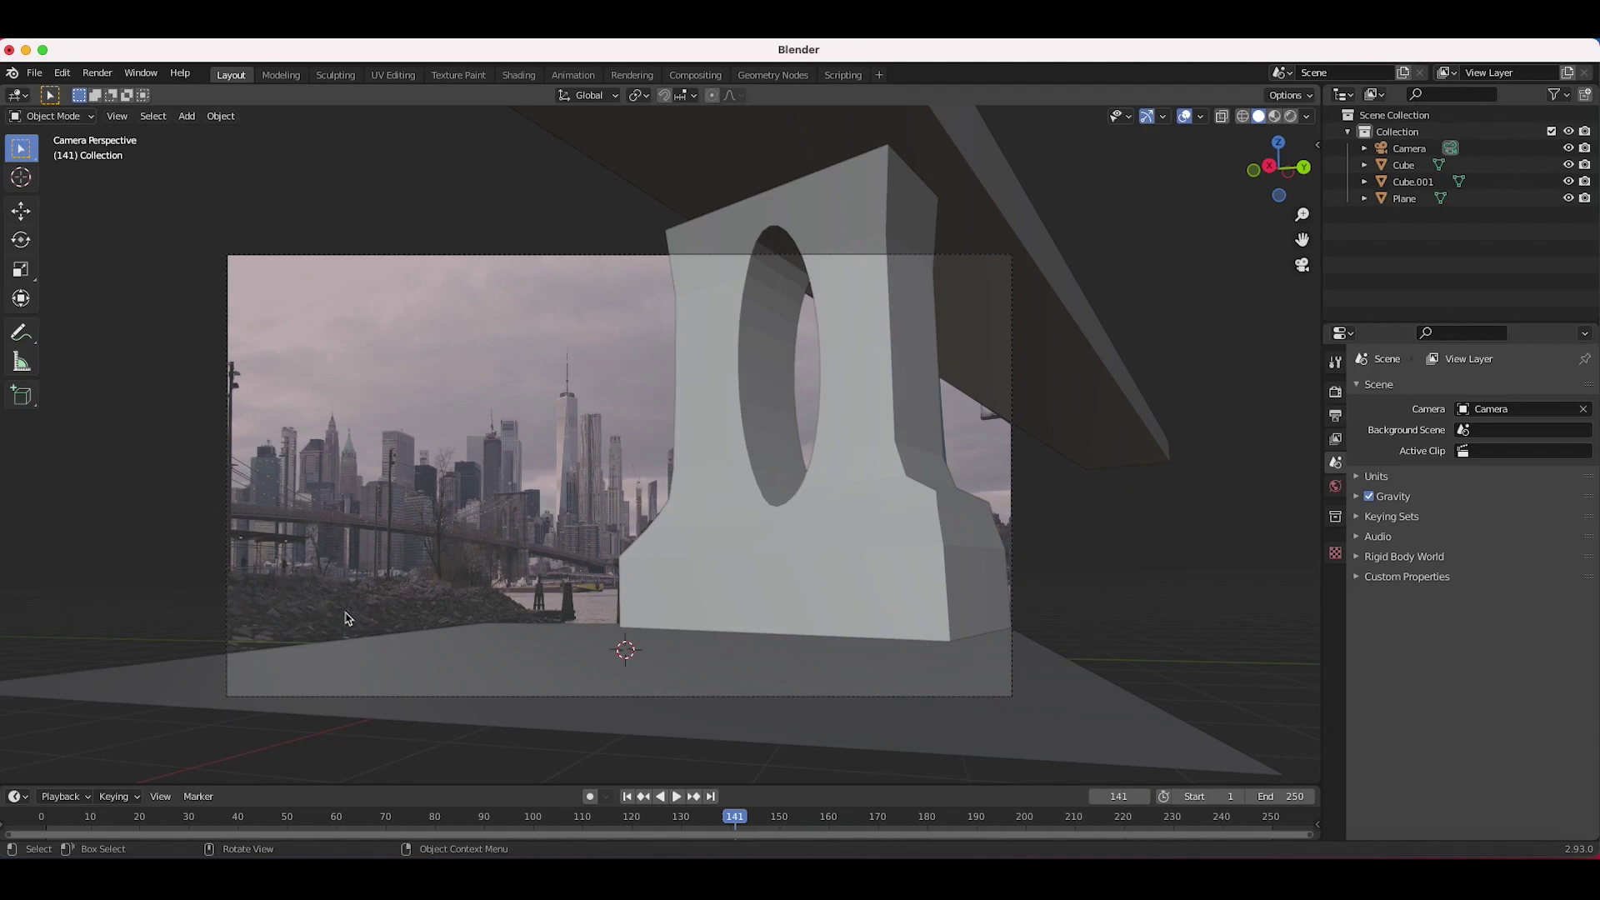
click(524, 642)
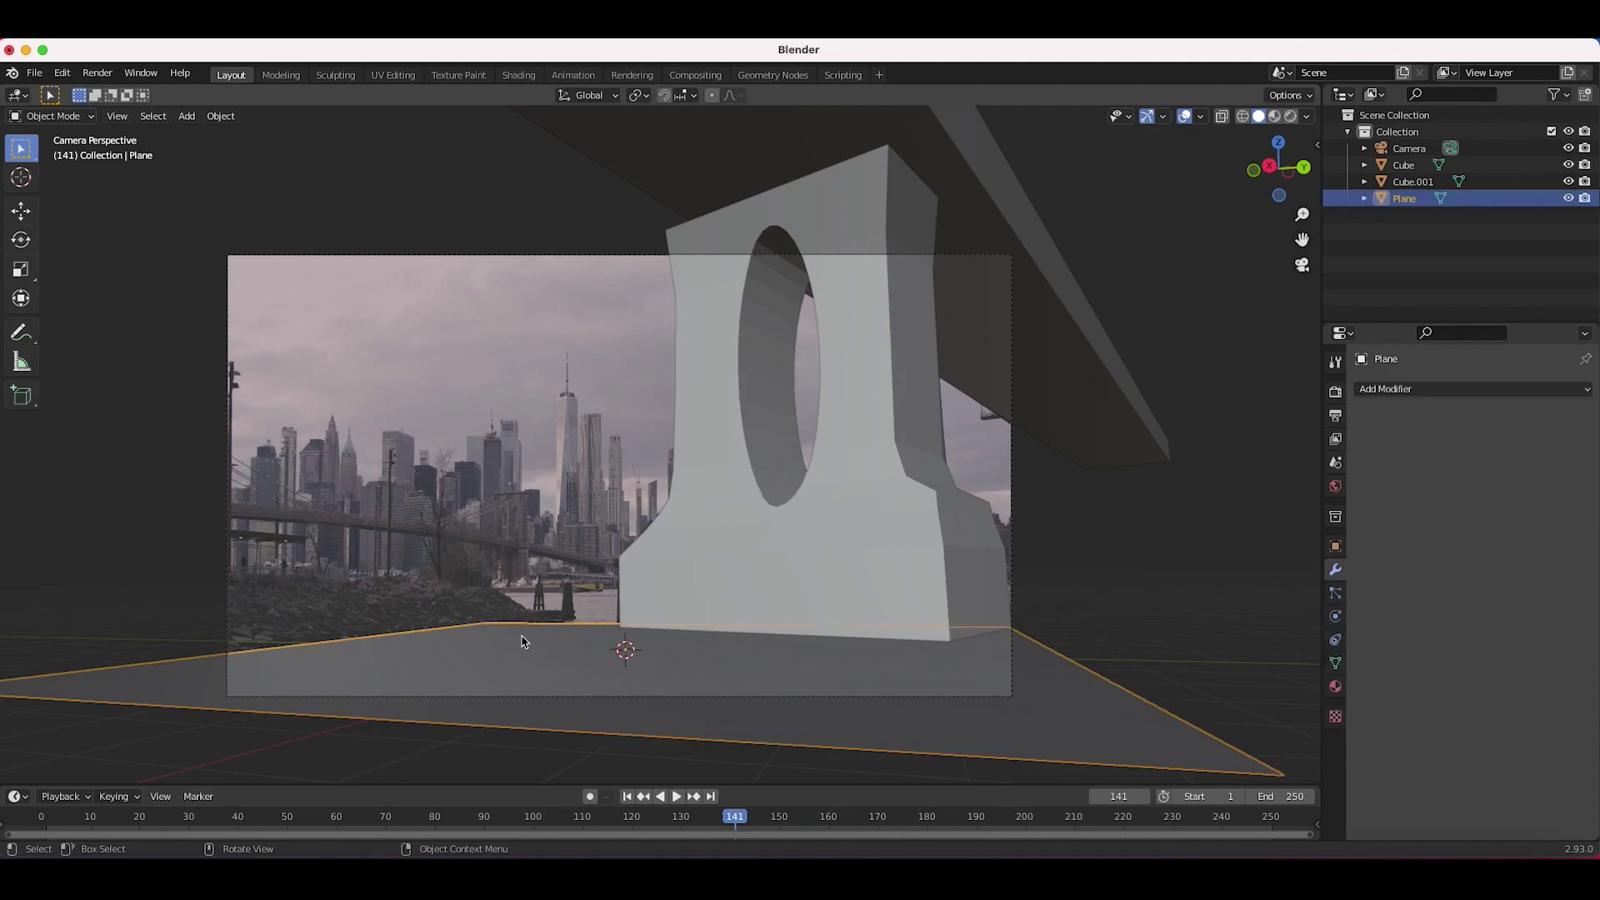
key(s)
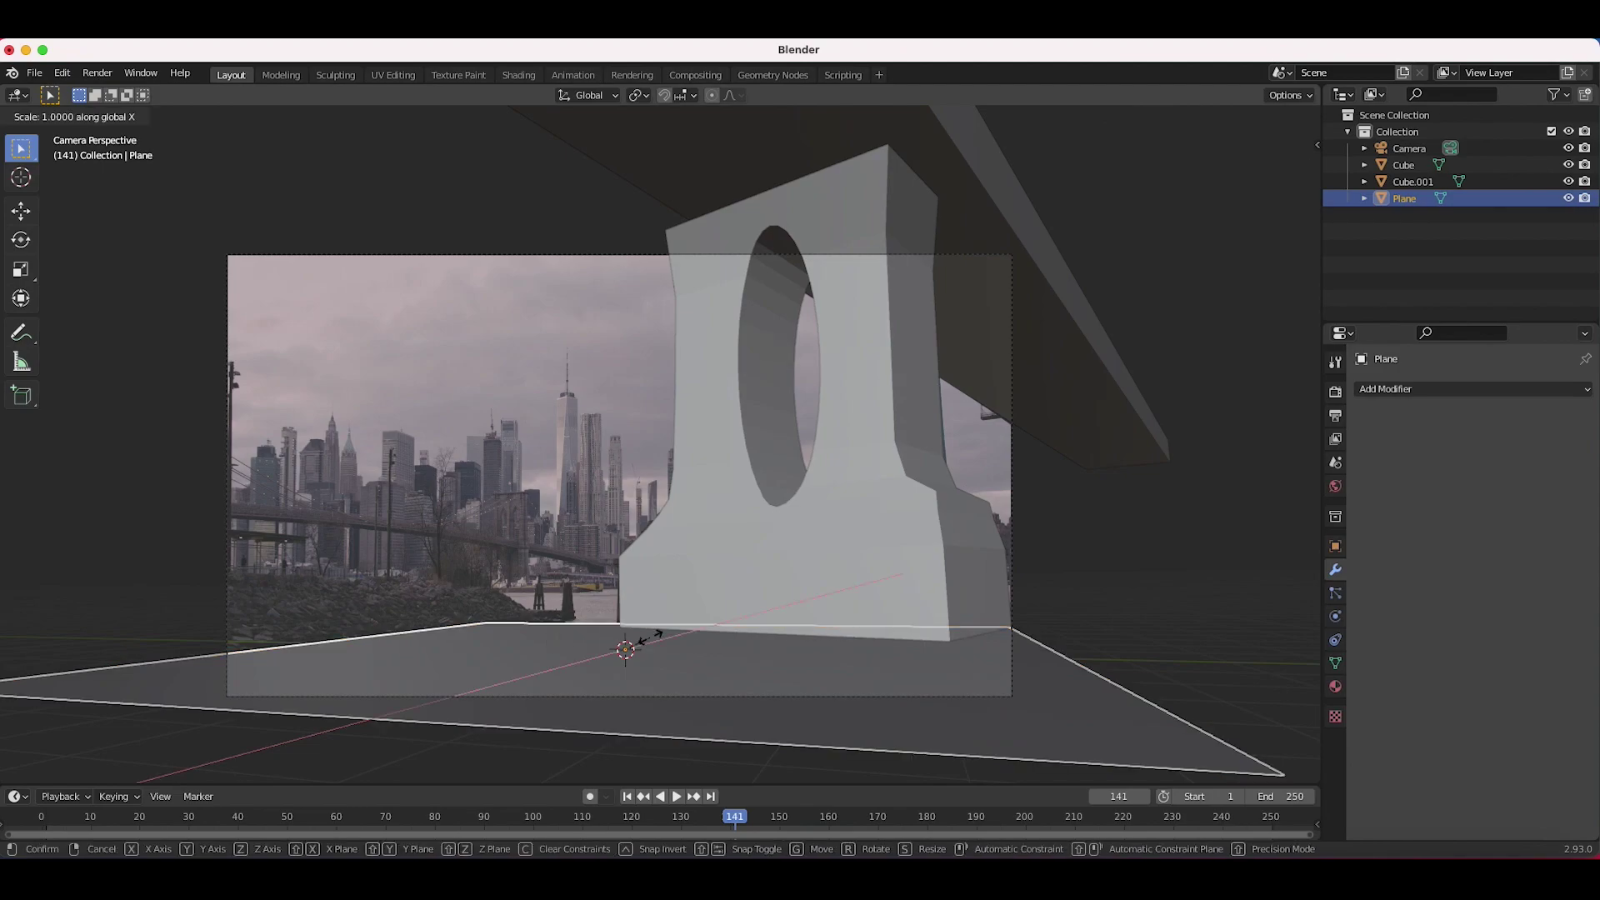
key(y)
click(787, 644)
key(g)
key(y)
click(640, 624)
- Scale the ground plane up overall and extend it along X toward the far shoreline
key(s)
click(664, 633)
key(s)
key(y)
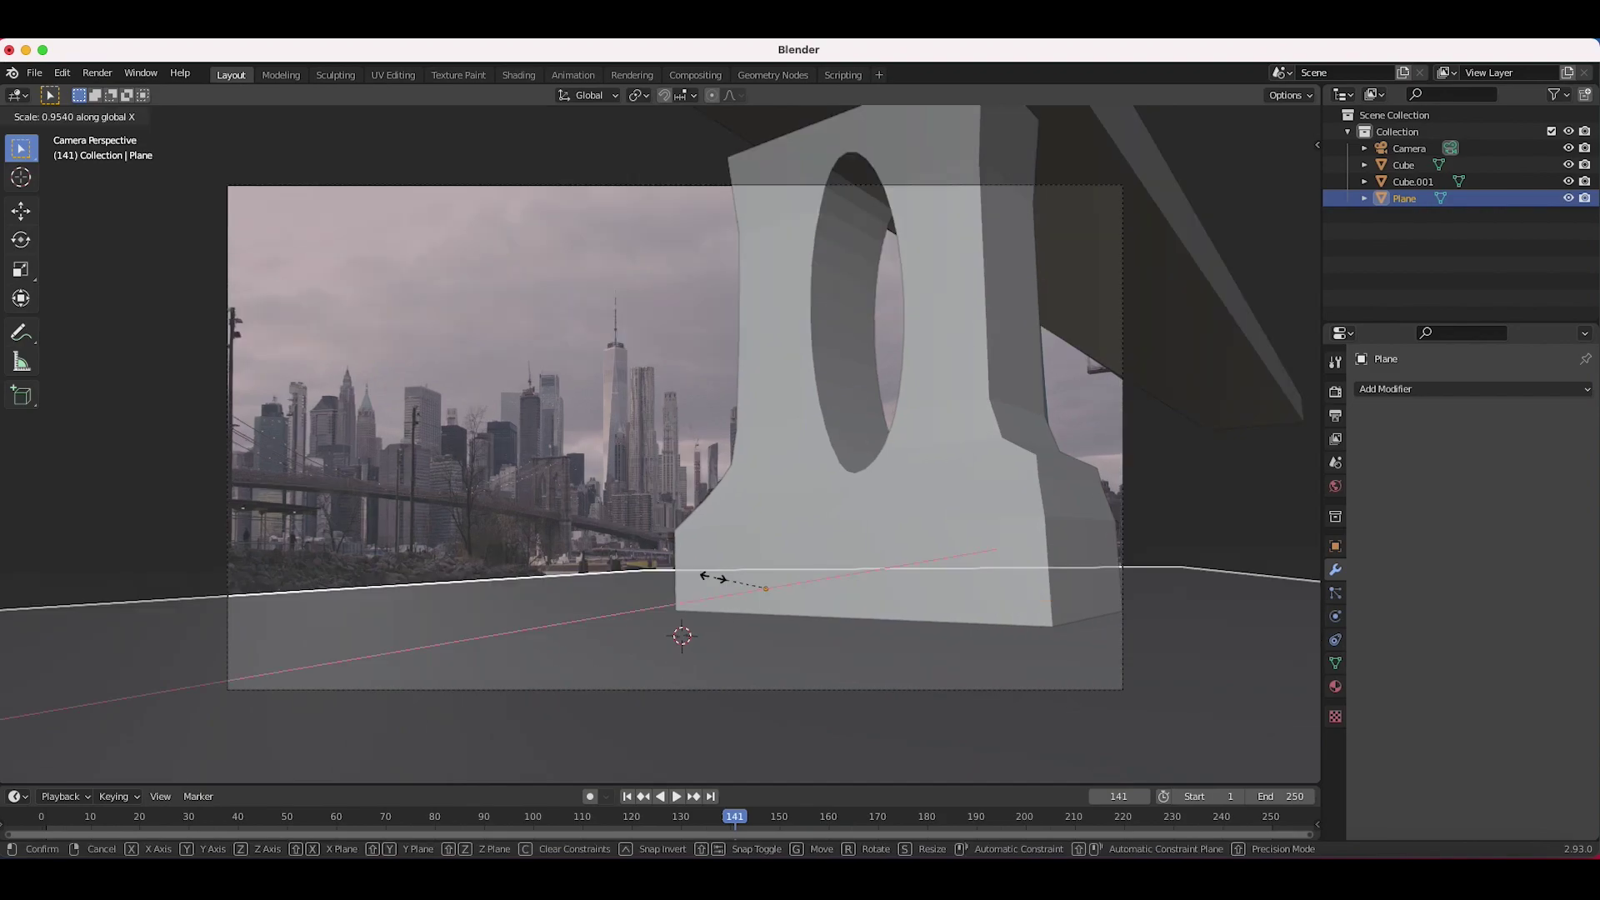
click(563, 544)
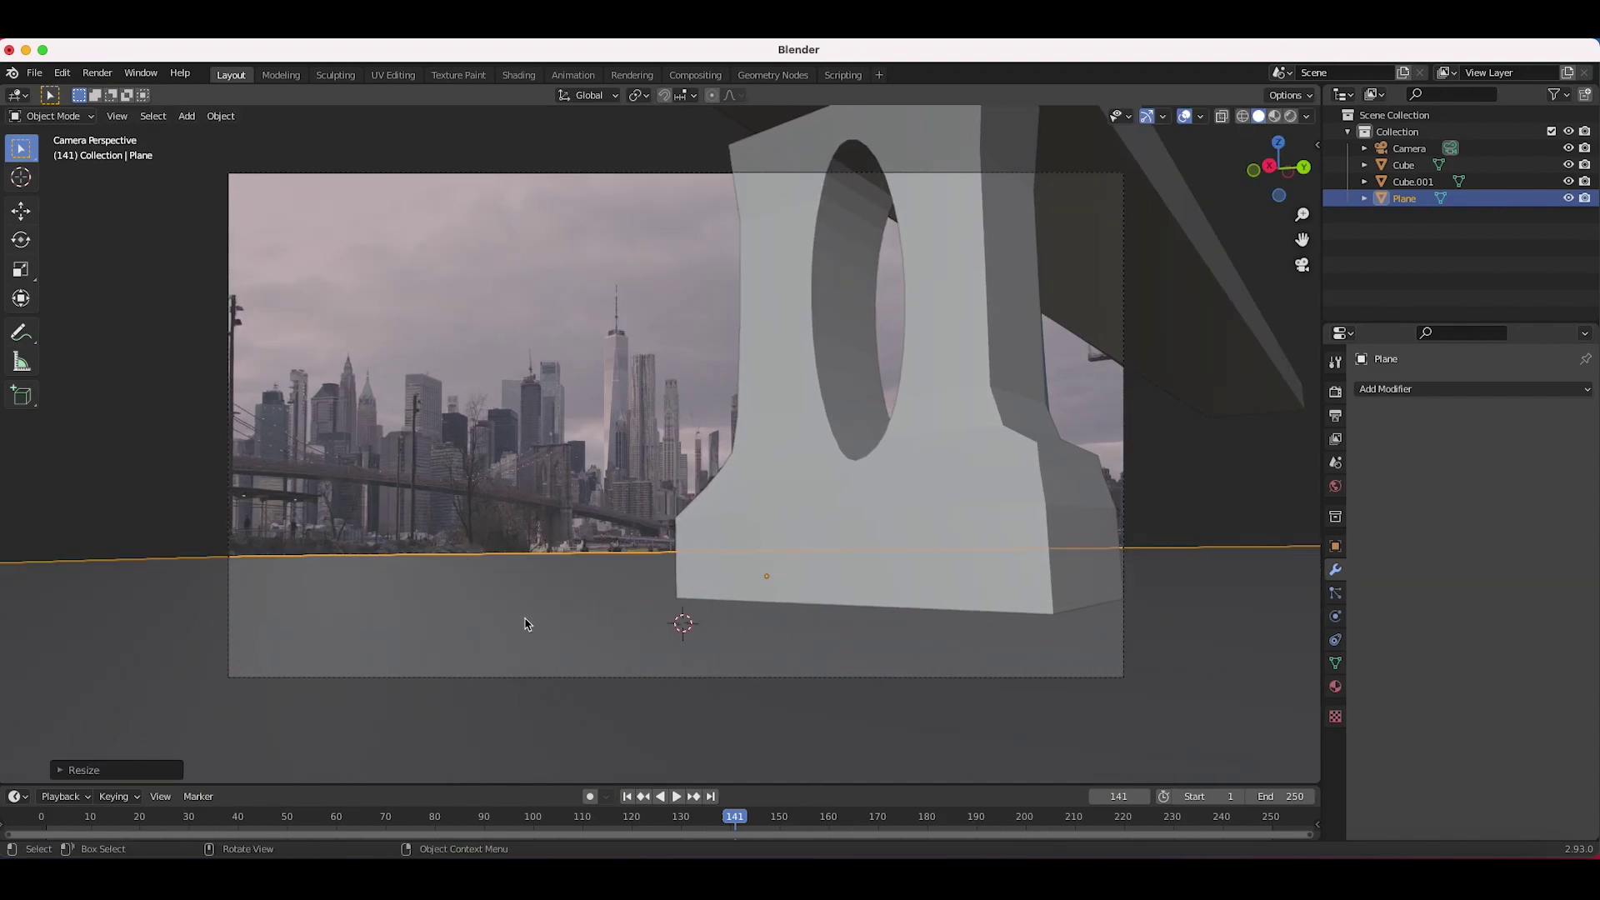
- Compare the plane with the footage in wireframe, lower it slightly along Z to the distant waterline, and return to solid display
key(z)
click(250, 592)
scroll(331, 575, up, 5)
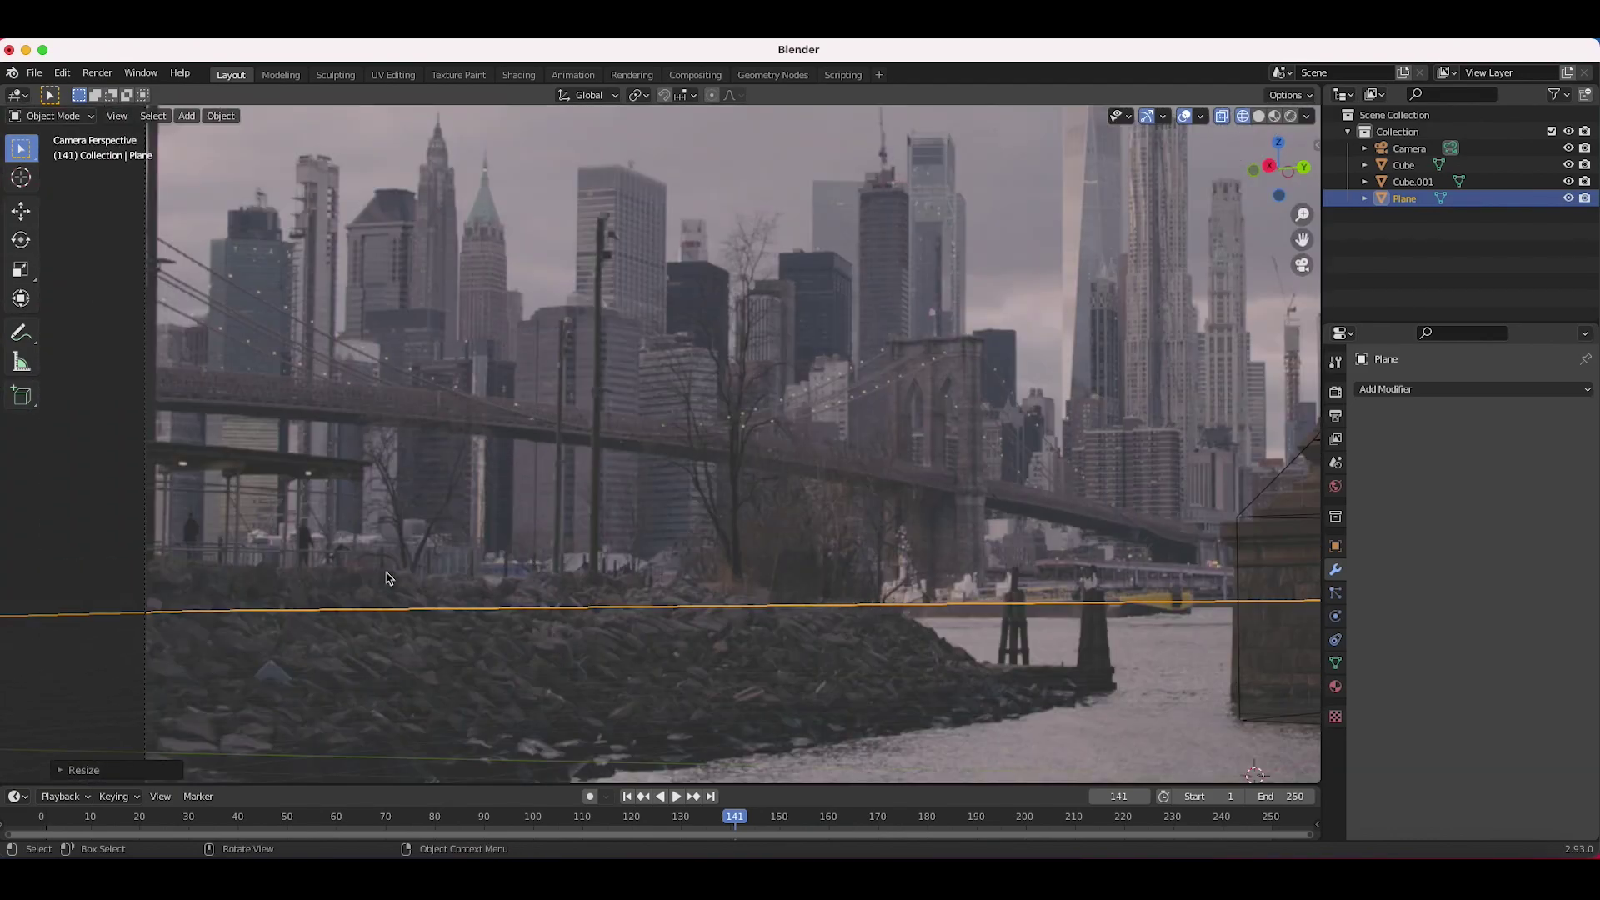
scroll(778, 547, down, 5)
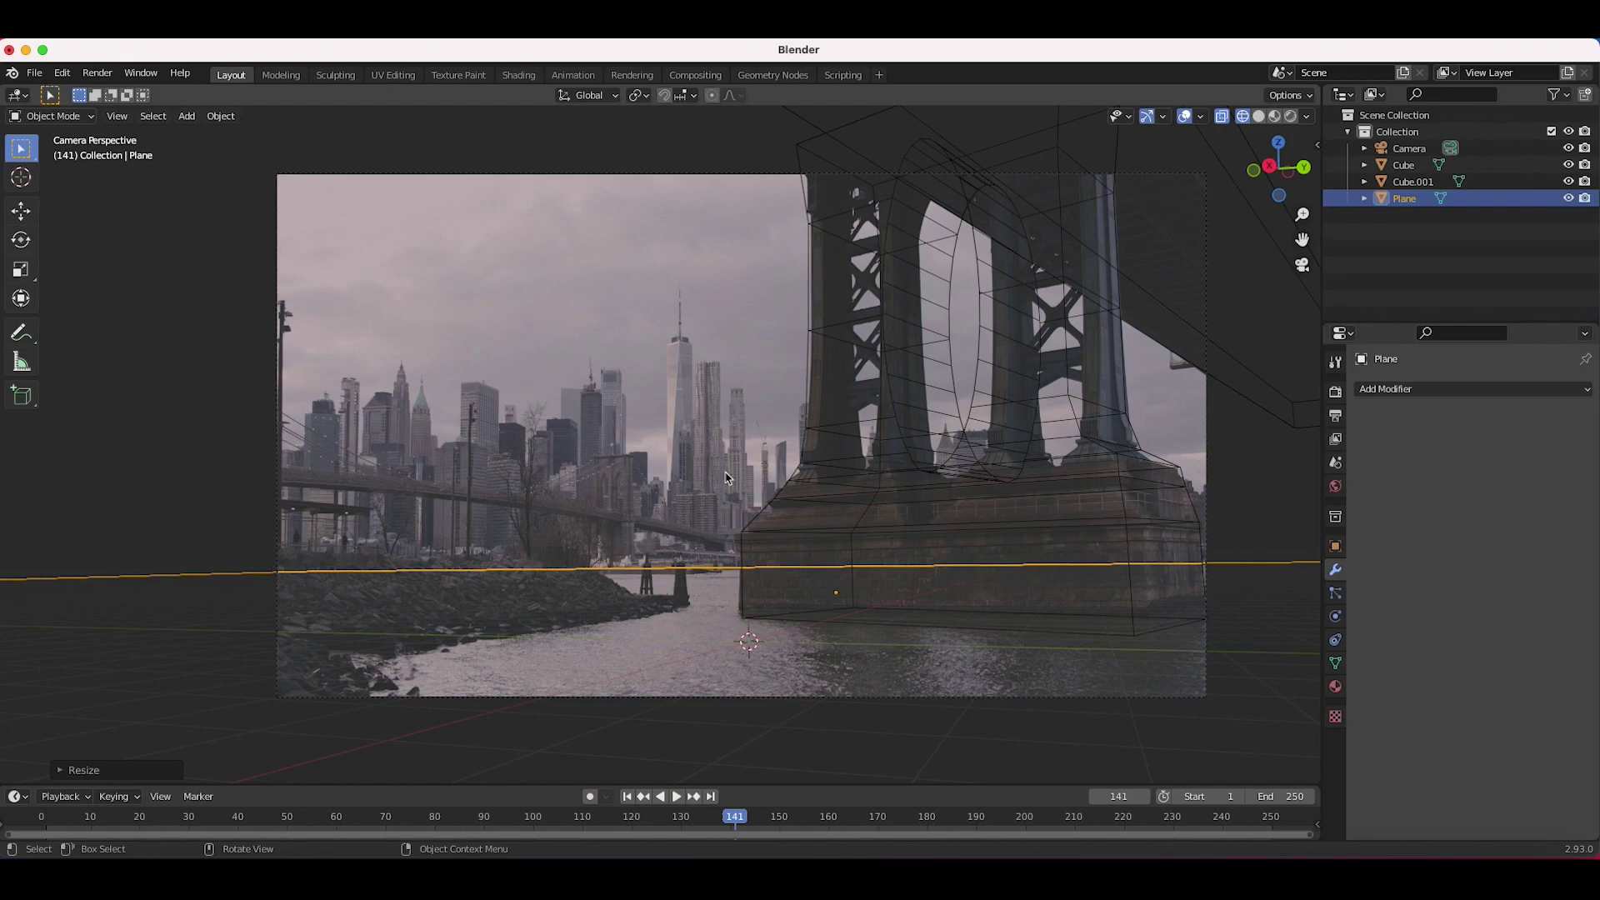
key(g)
key(z)
click(700, 551)
key(z)
click(594, 459)
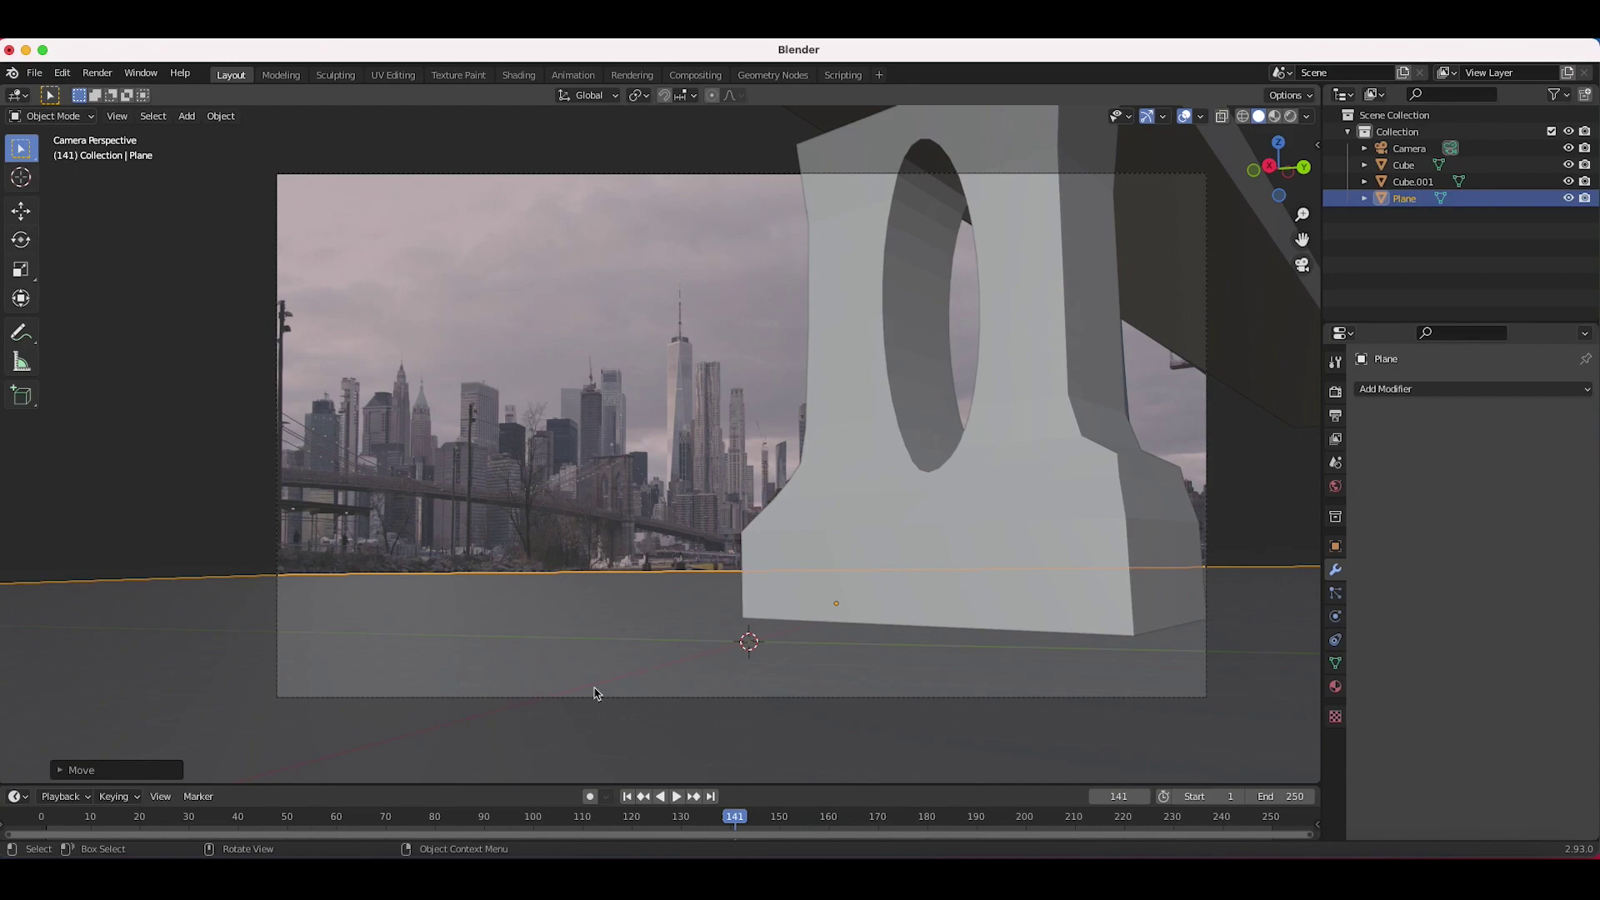
- Enter Edit Mode on the ground plane and subdivide it with 10 cuts
click(50, 116)
click(50, 149)
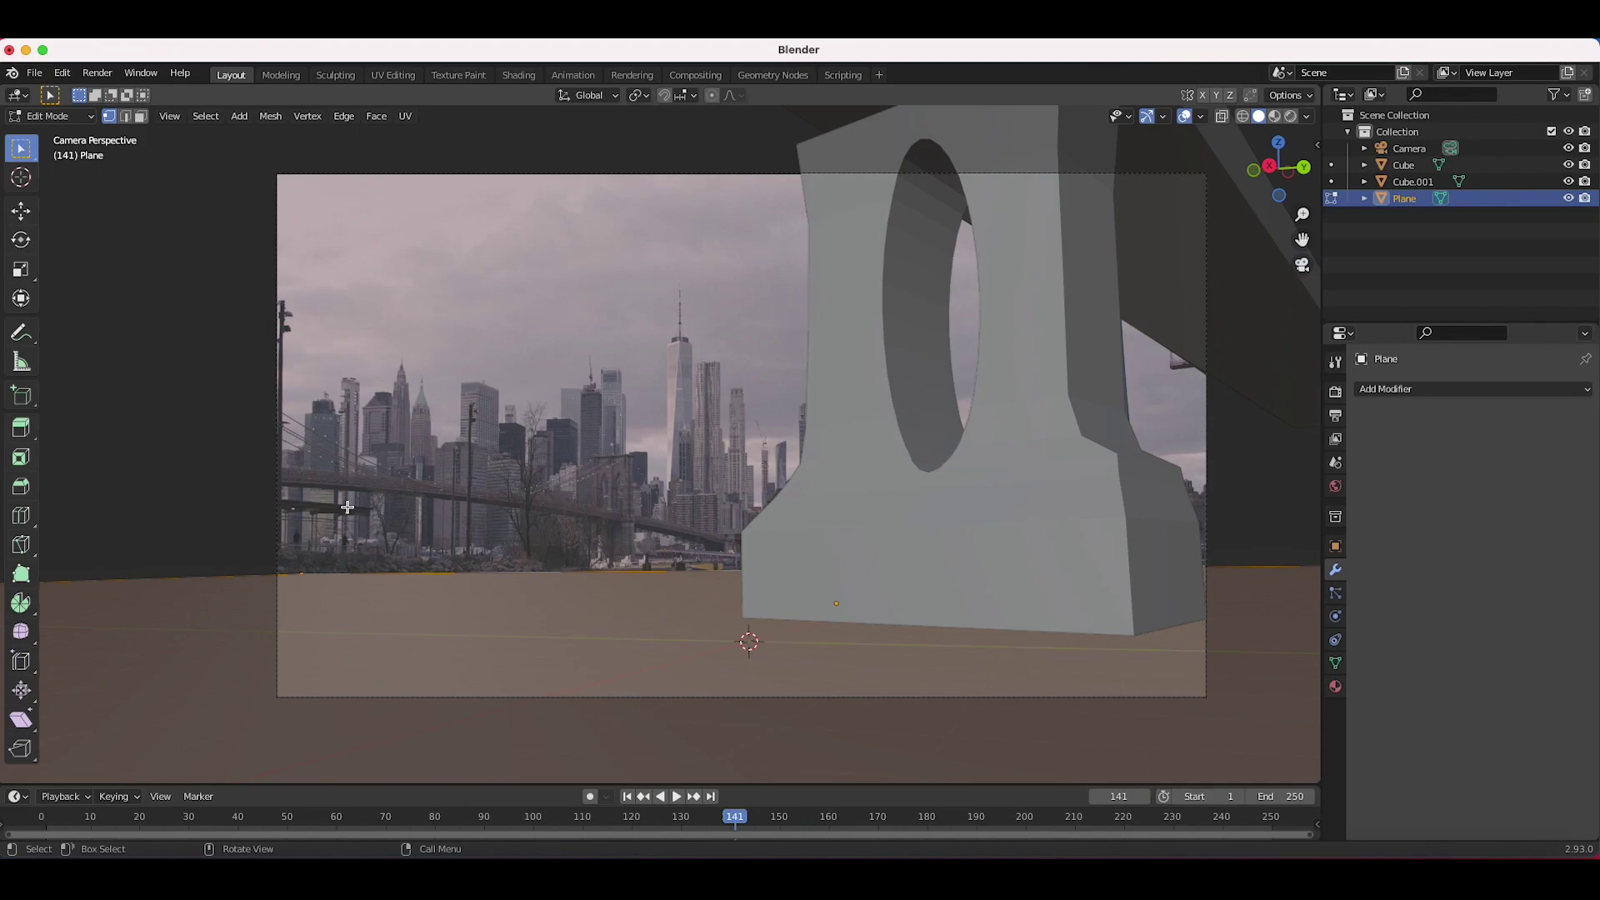
click(343, 116)
click(396, 213)
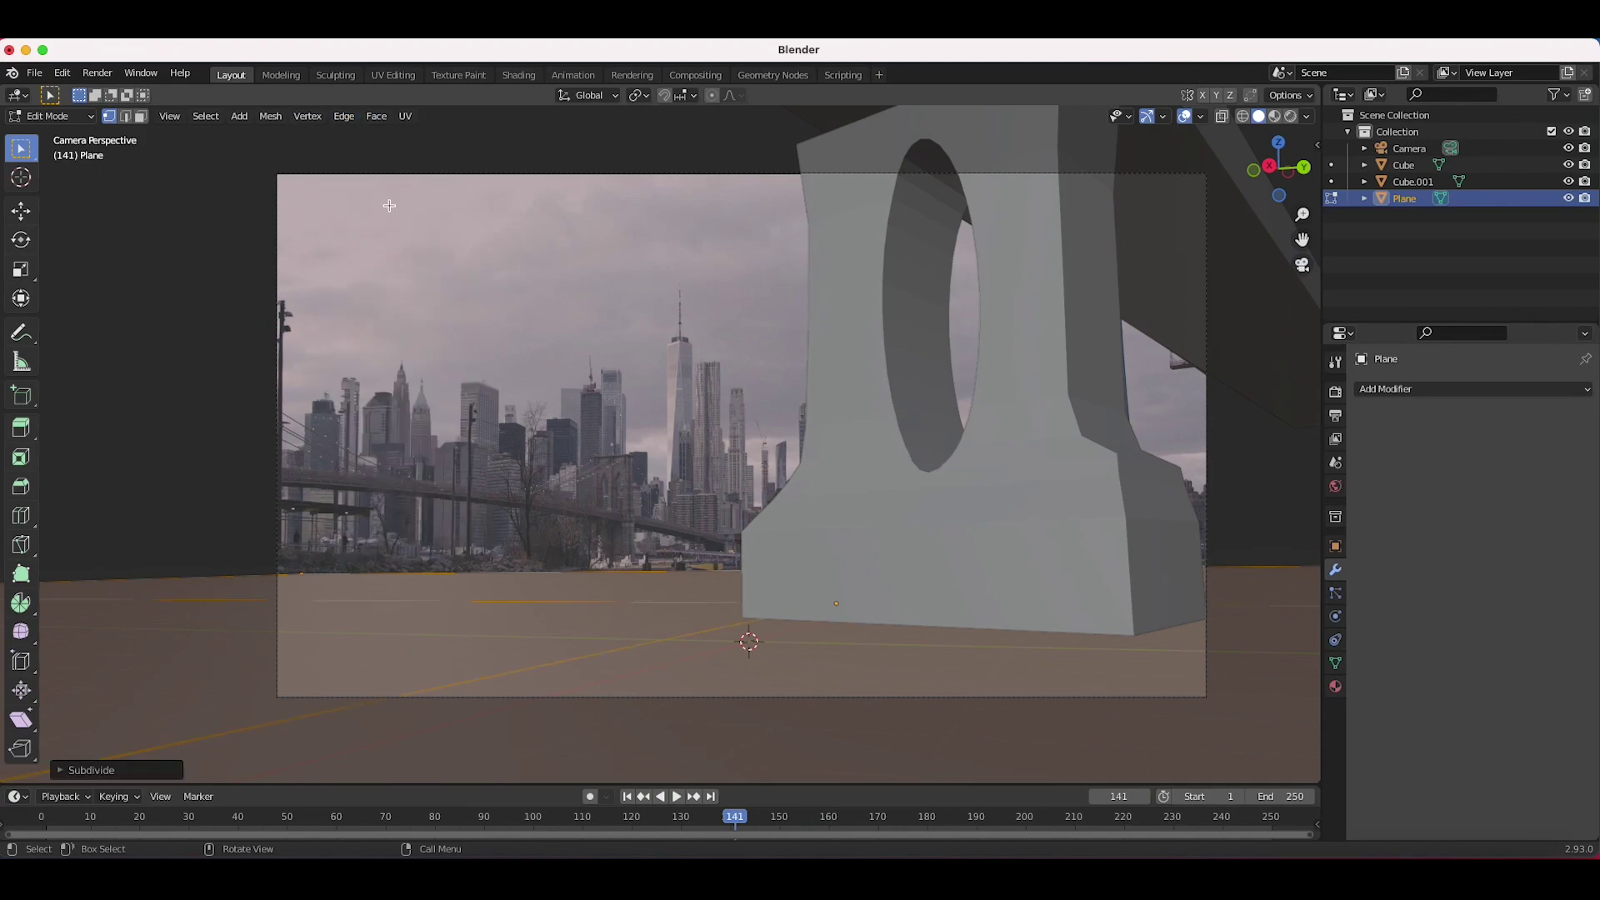
click(60, 772)
drag(274, 657, 366, 658)
- Subdivide the ground plane's mesh a second time, again using 10 cuts
click(341, 116)
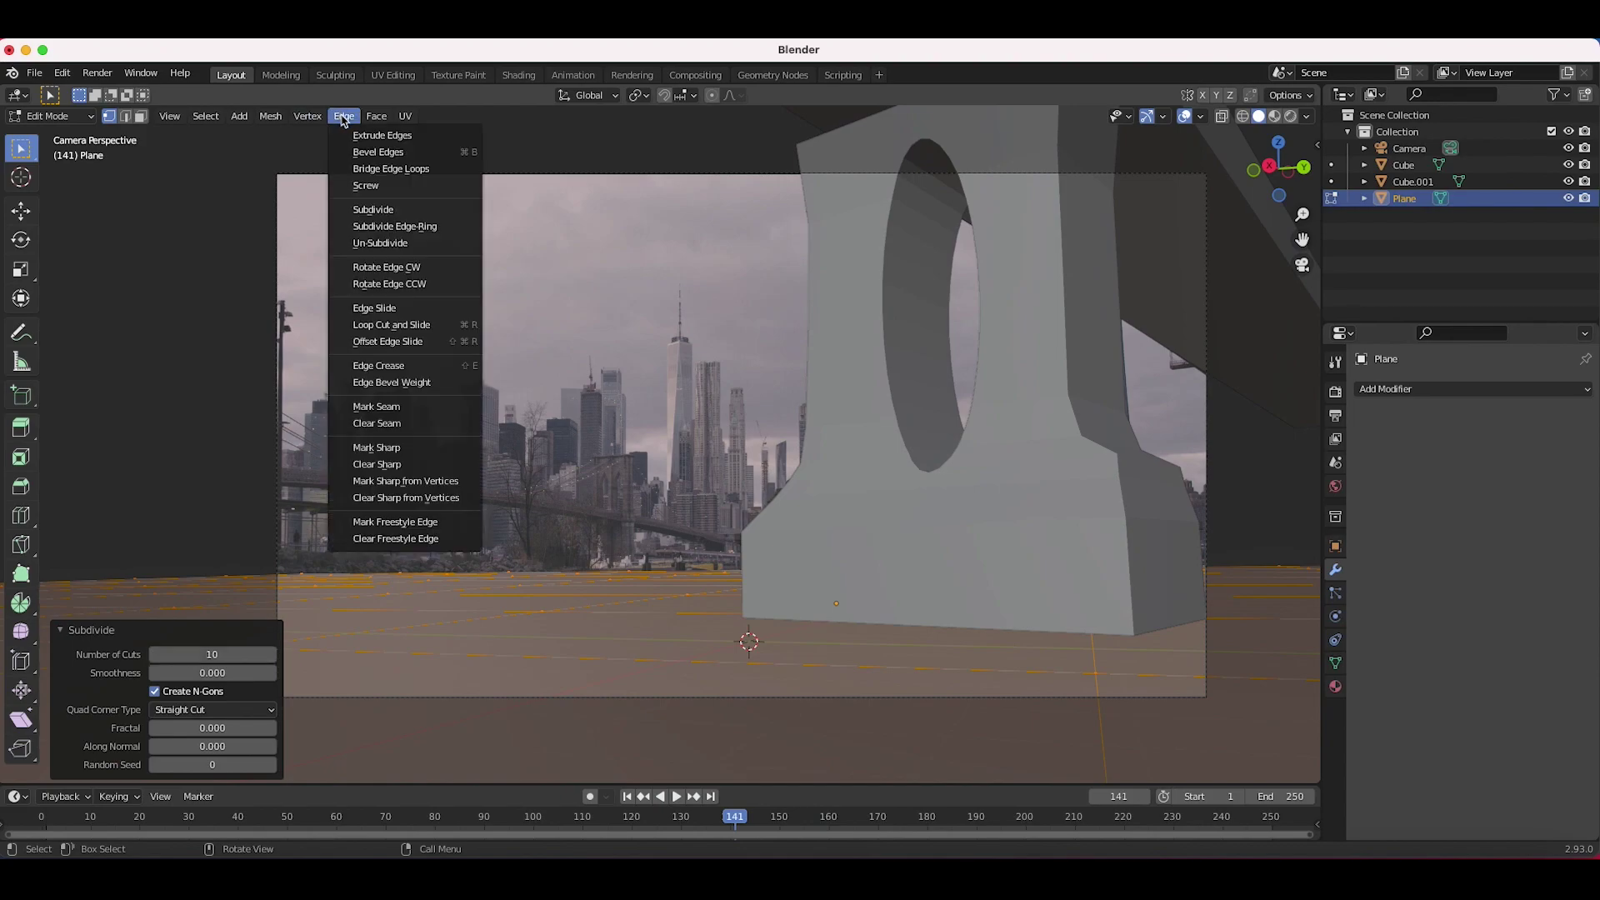
click(375, 210)
click(271, 658)
click(271, 658)
click(271, 658)
click(270, 658)
drag(269, 656, 350, 656)
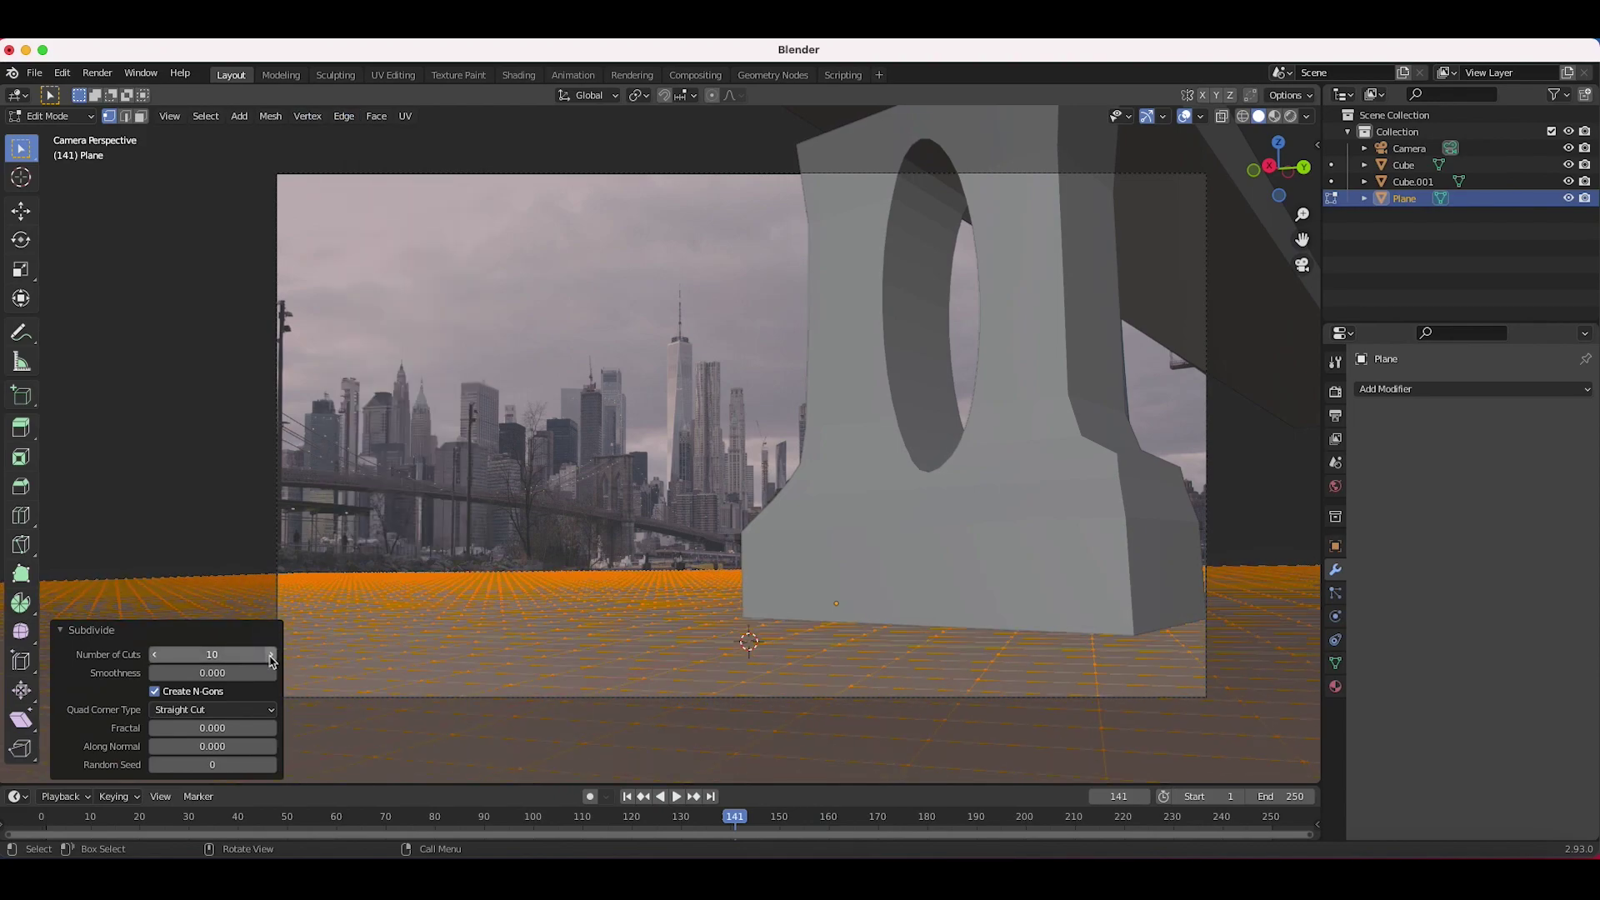
- Enable proportional editing and raise plane vertices along the rocky shore into mounds, using smooth falloff and a size of about 9.7
click(713, 96)
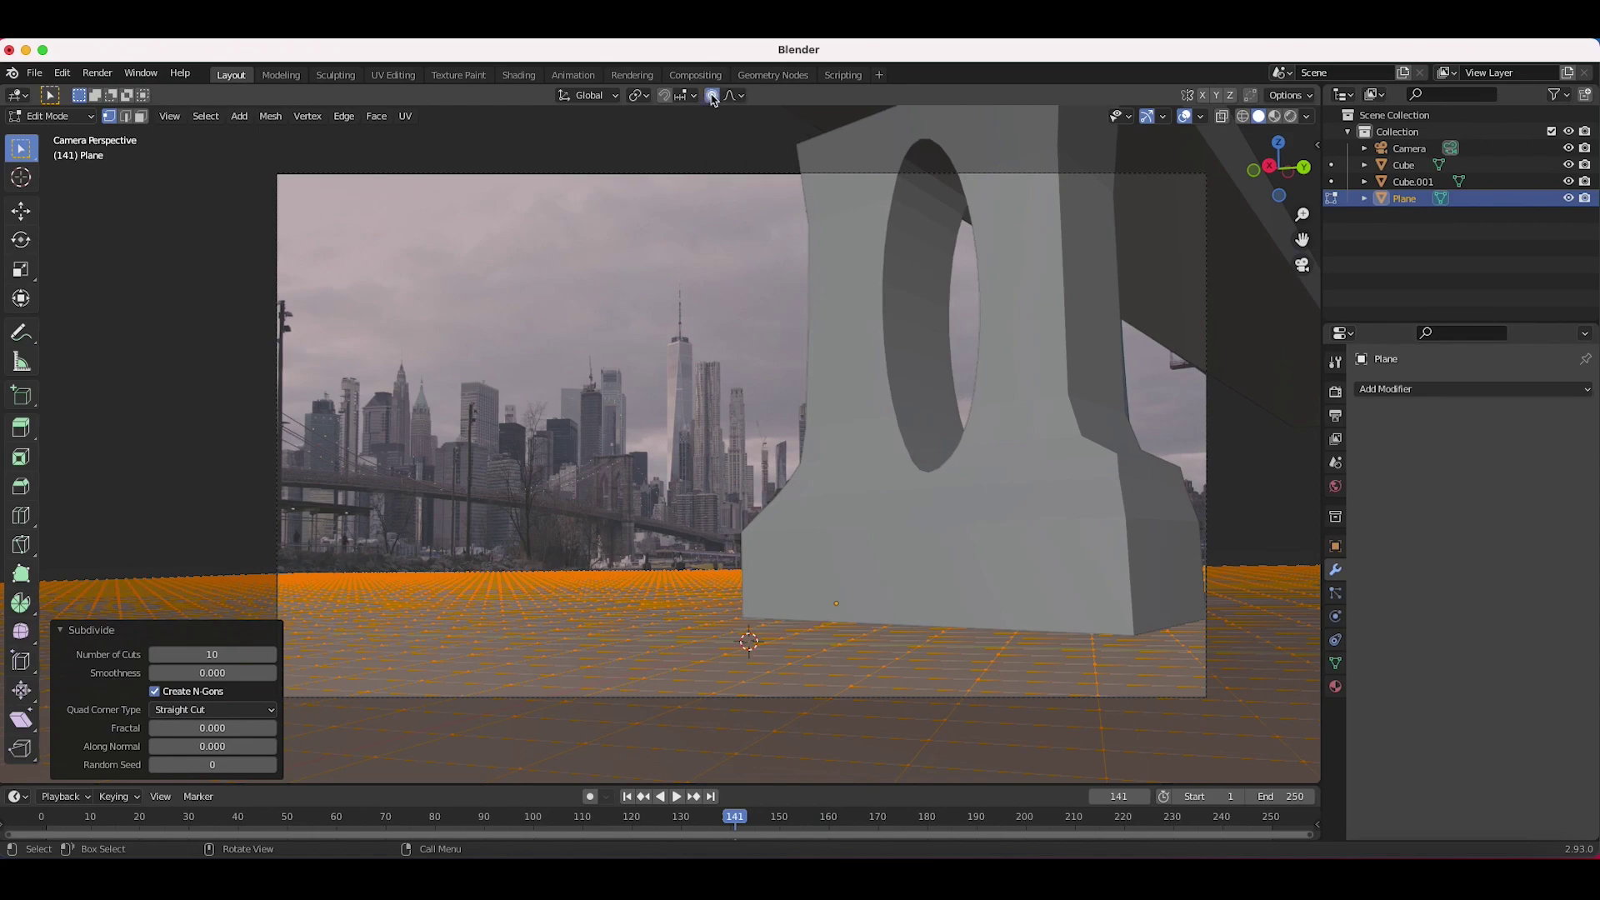
click(388, 589)
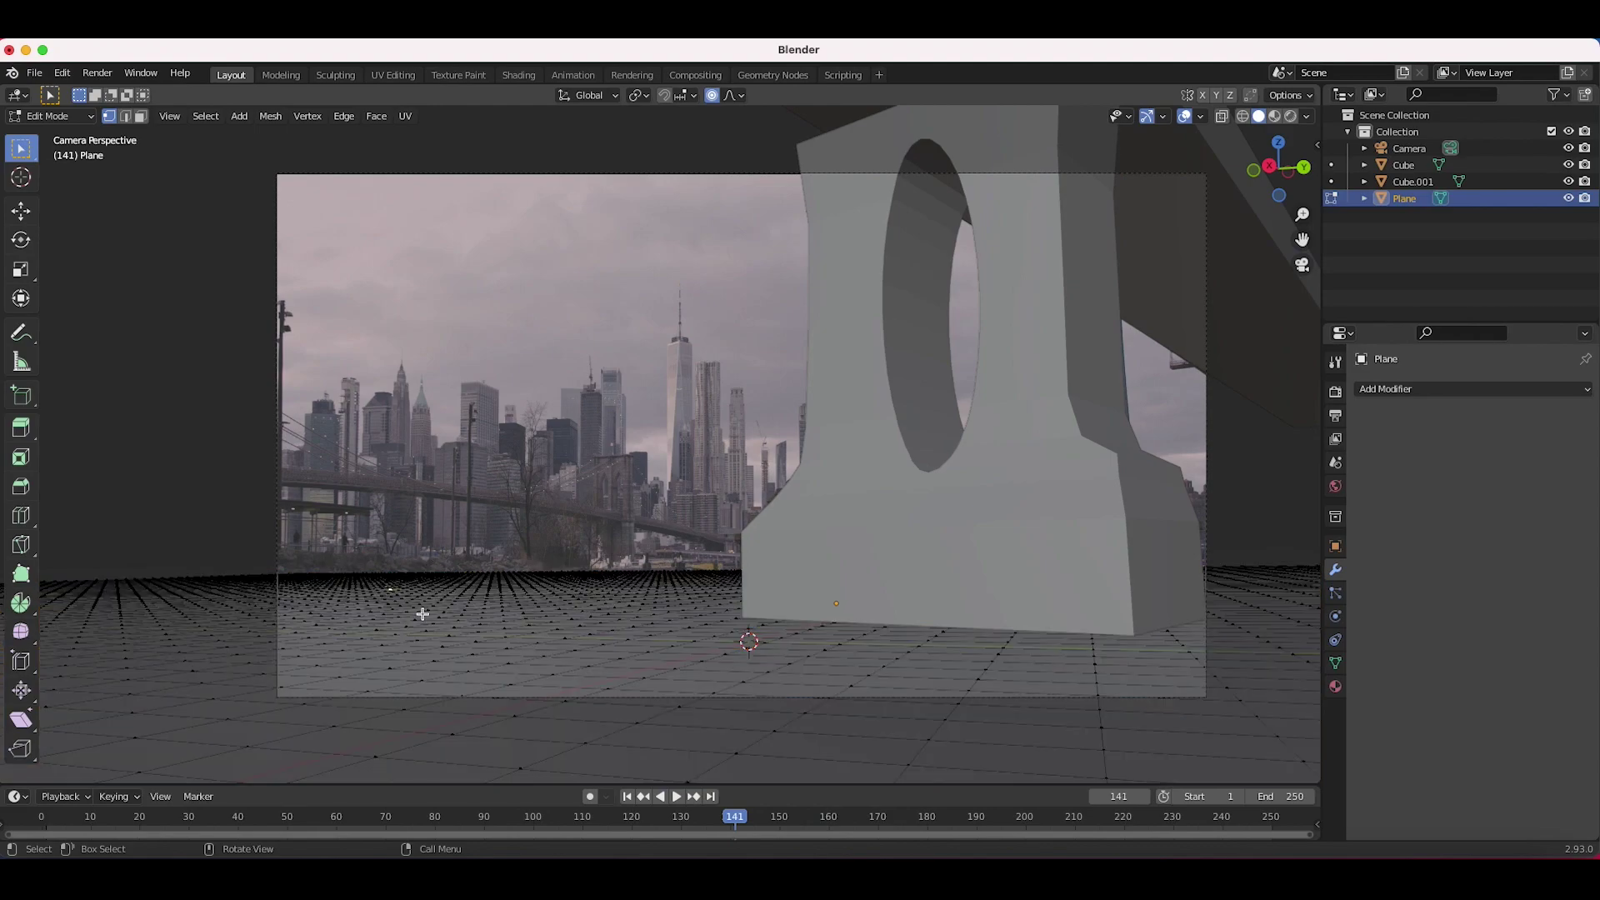
key(g)
scroll(394, 568, down, 20)
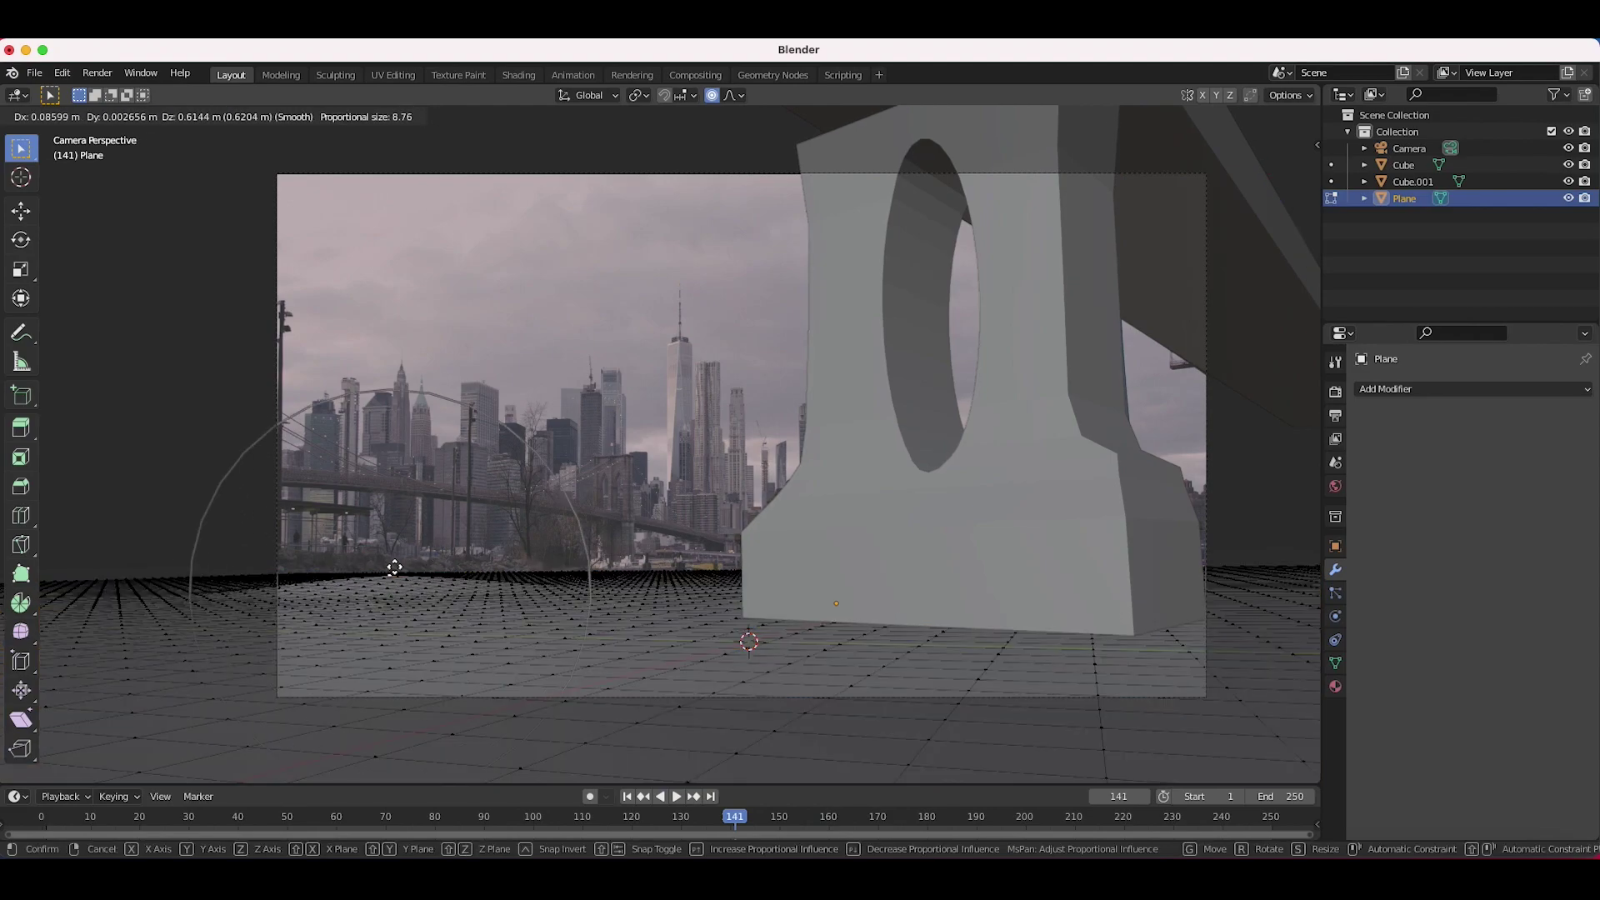
click(545, 573)
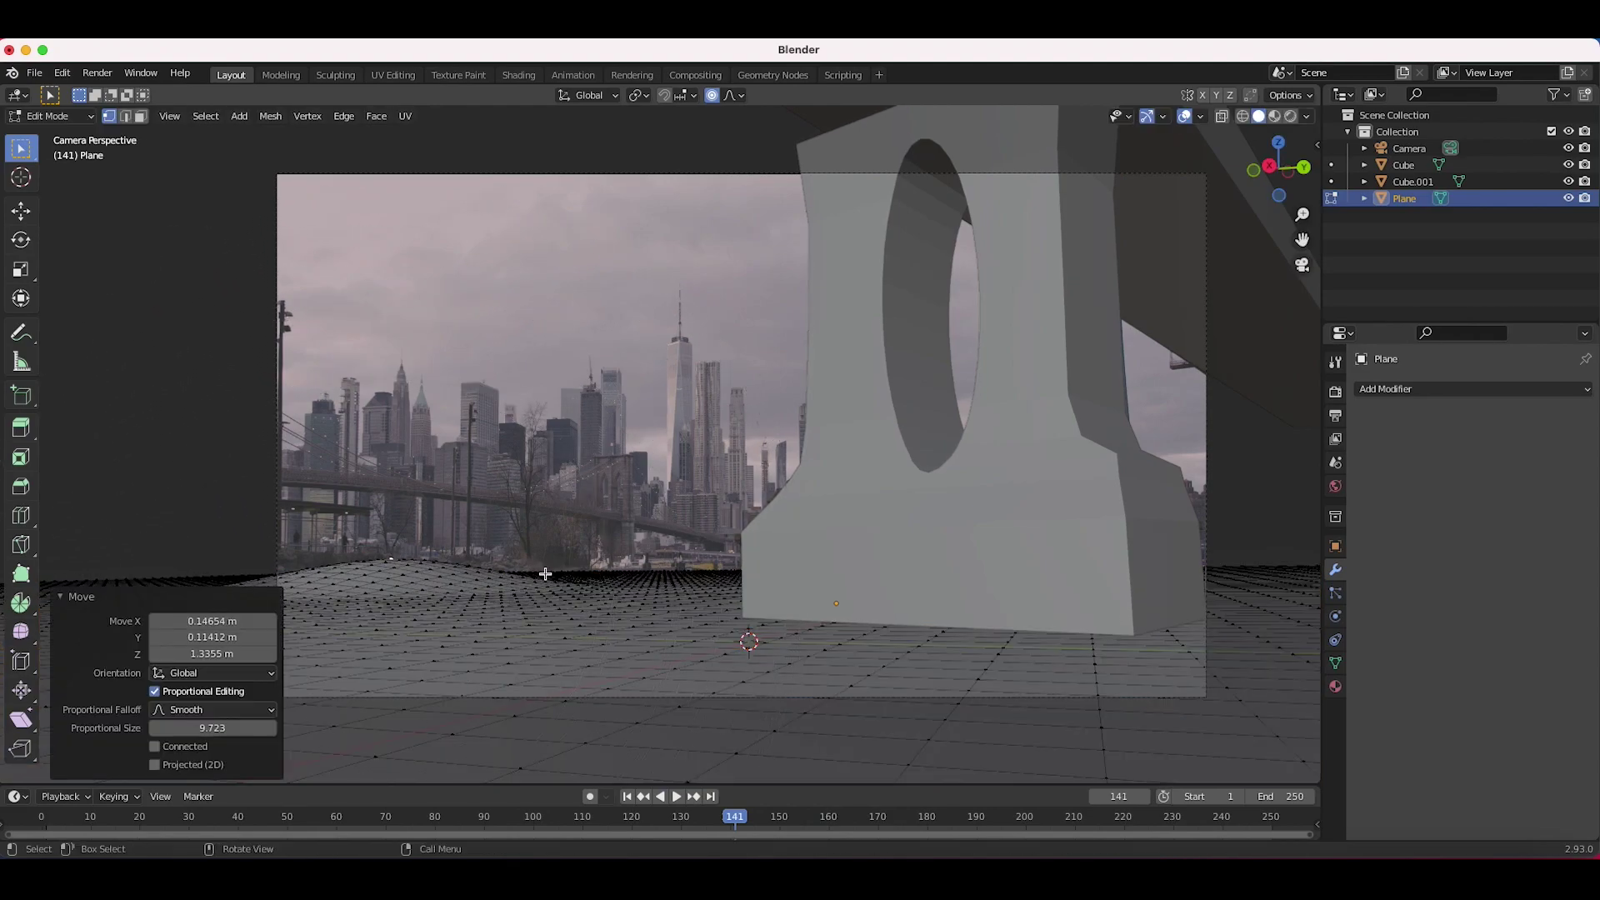
key(g)
click(159, 566)
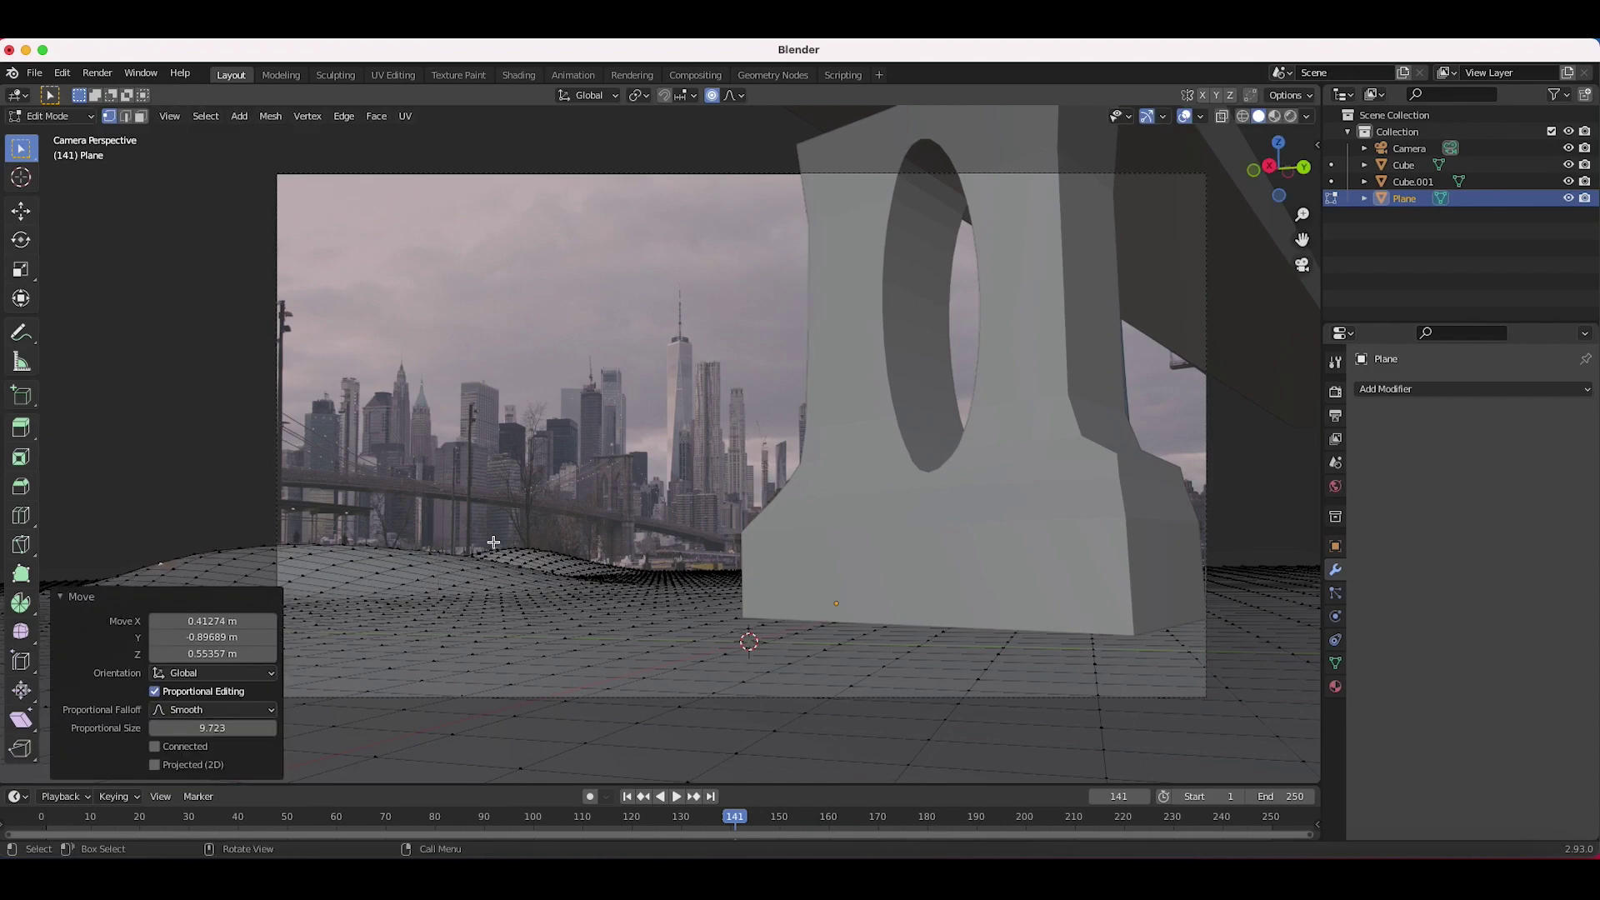
key(g)
click(583, 606)
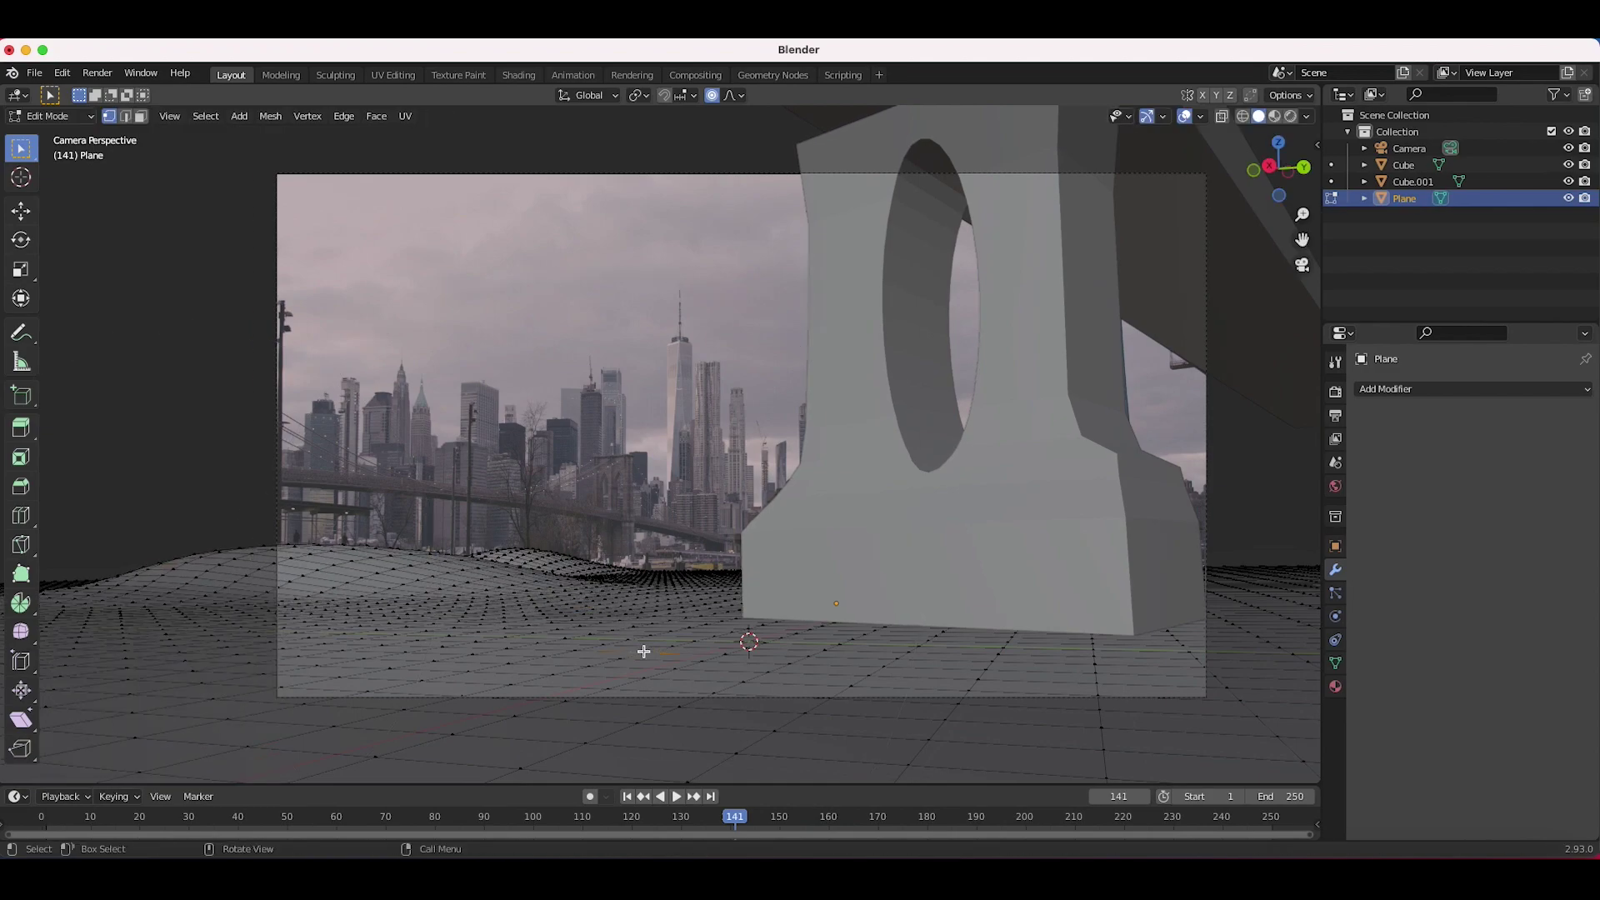
- Make small proportional vertex adjustments to the ground near the tower, using a size of about 6.1, and return to Object Mode
key(shift+z)
key(g)
click(657, 623)
key(g)
click(1047, 639)
key(g)
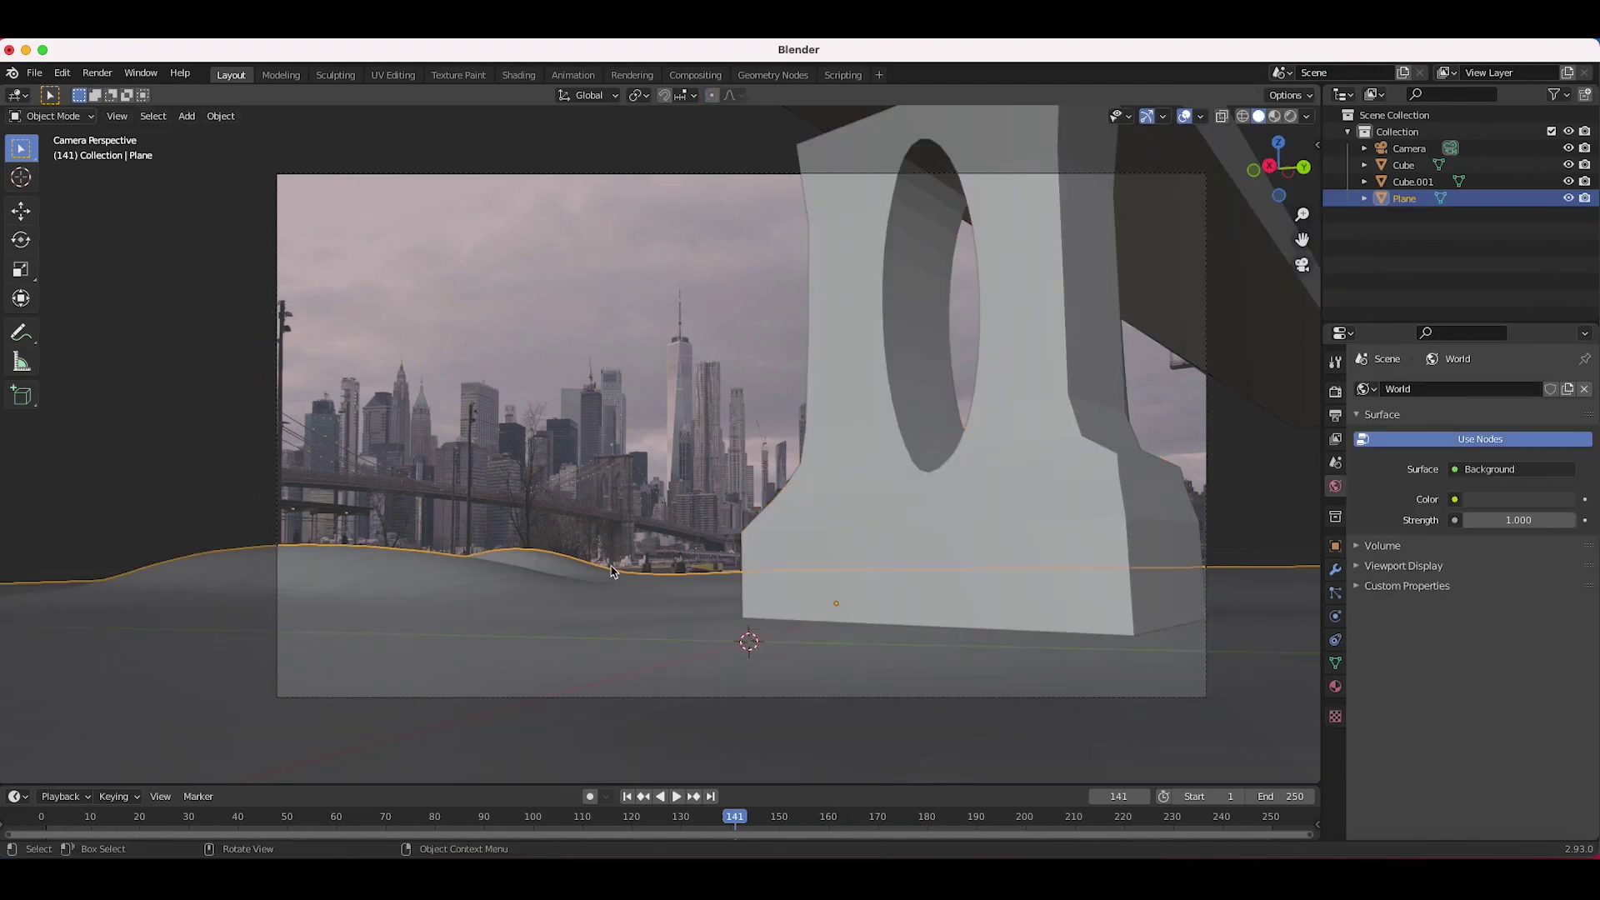
click(69, 121)
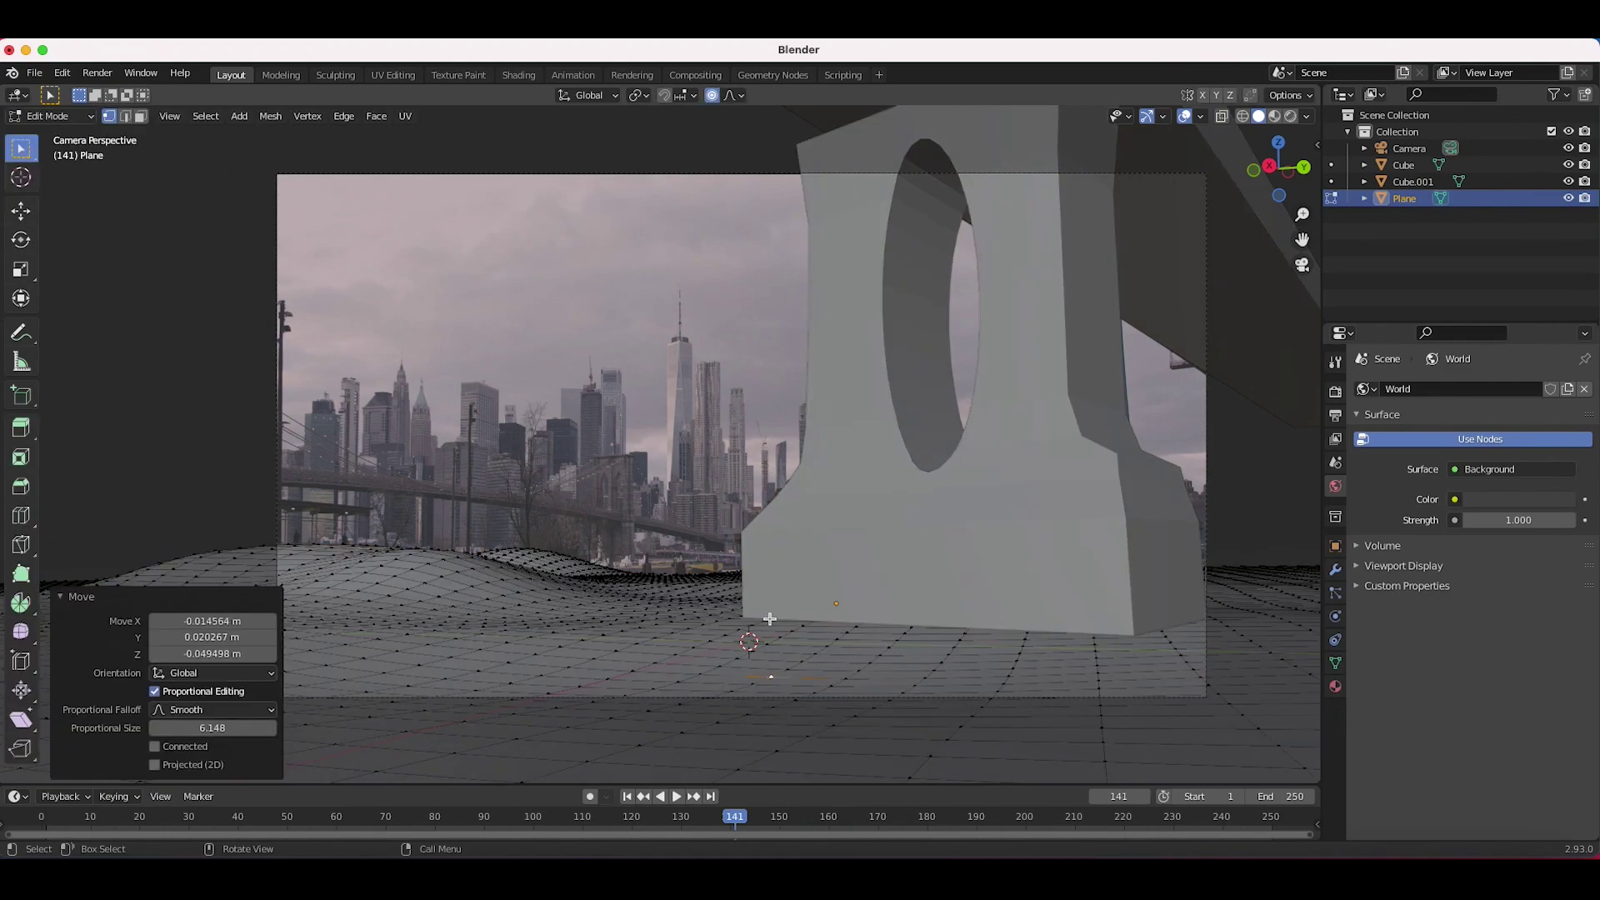
click(52, 116)
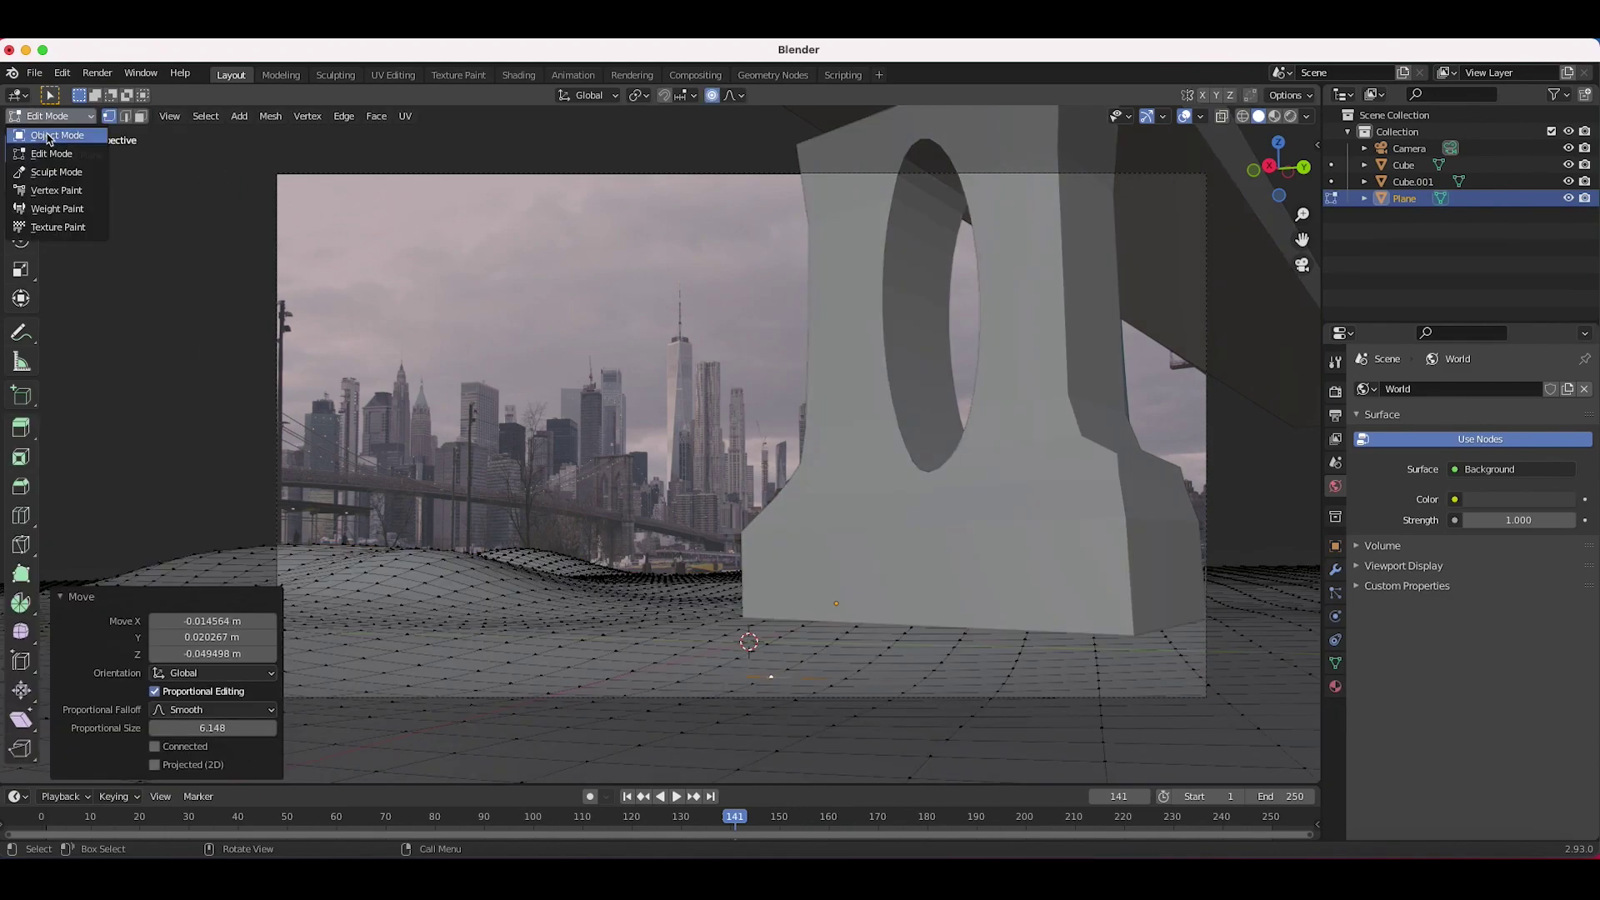
click(46, 135)
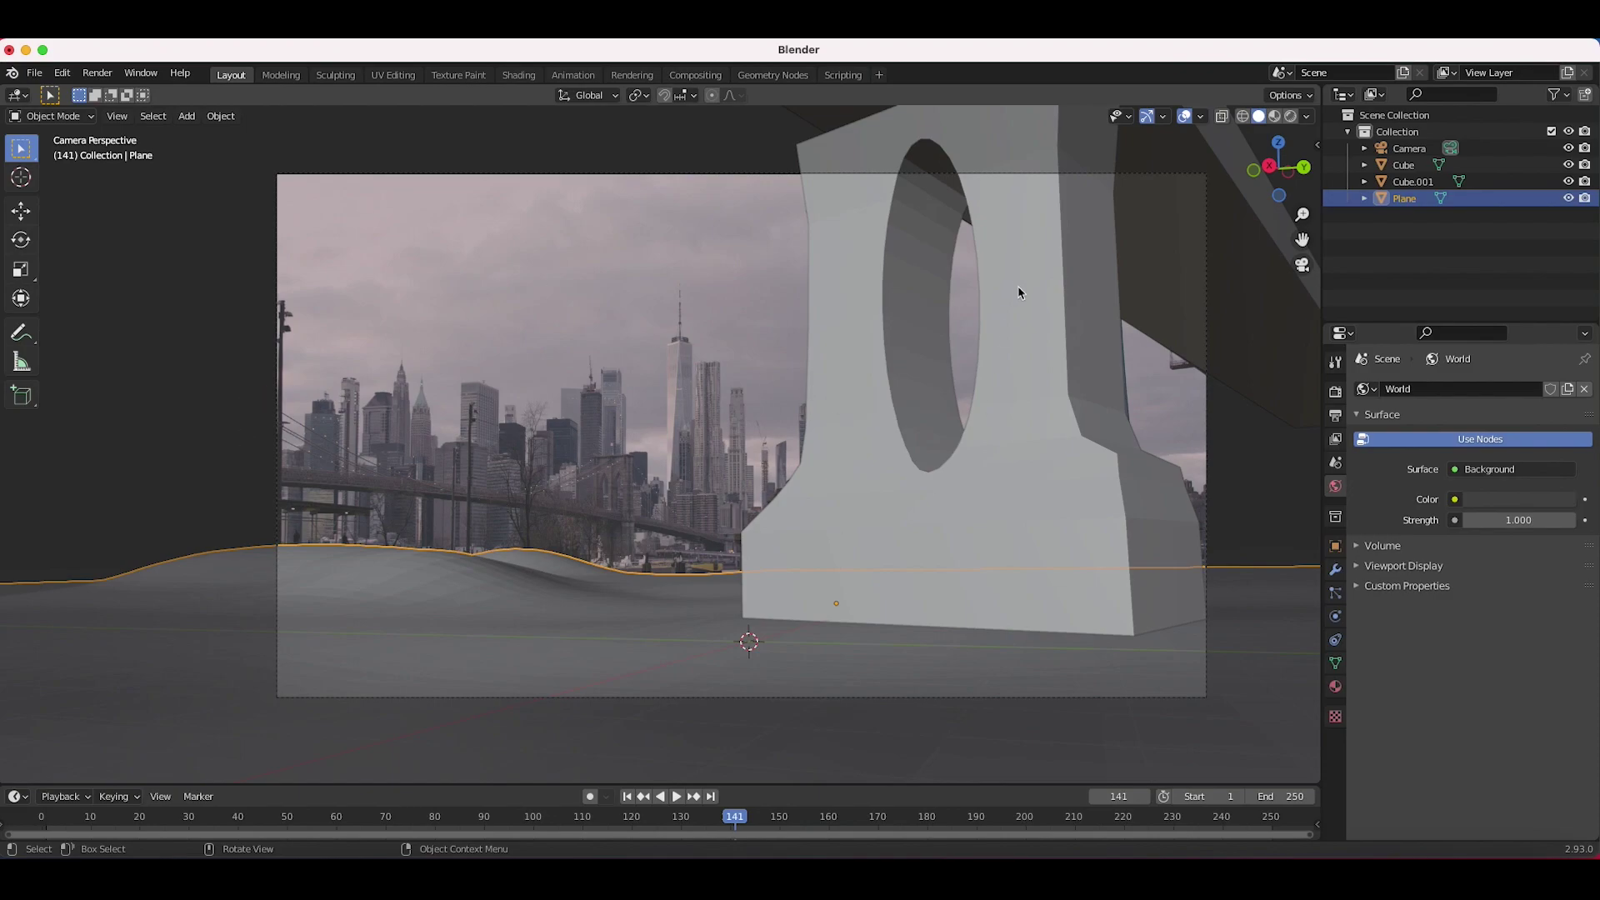
- Add a new 2 m plane and rotate it 90° about the Y axis so it stands upright
click(1136, 267)
click(1077, 252)
click(549, 557)
key(shift+a)
mouse_move(683, 449)
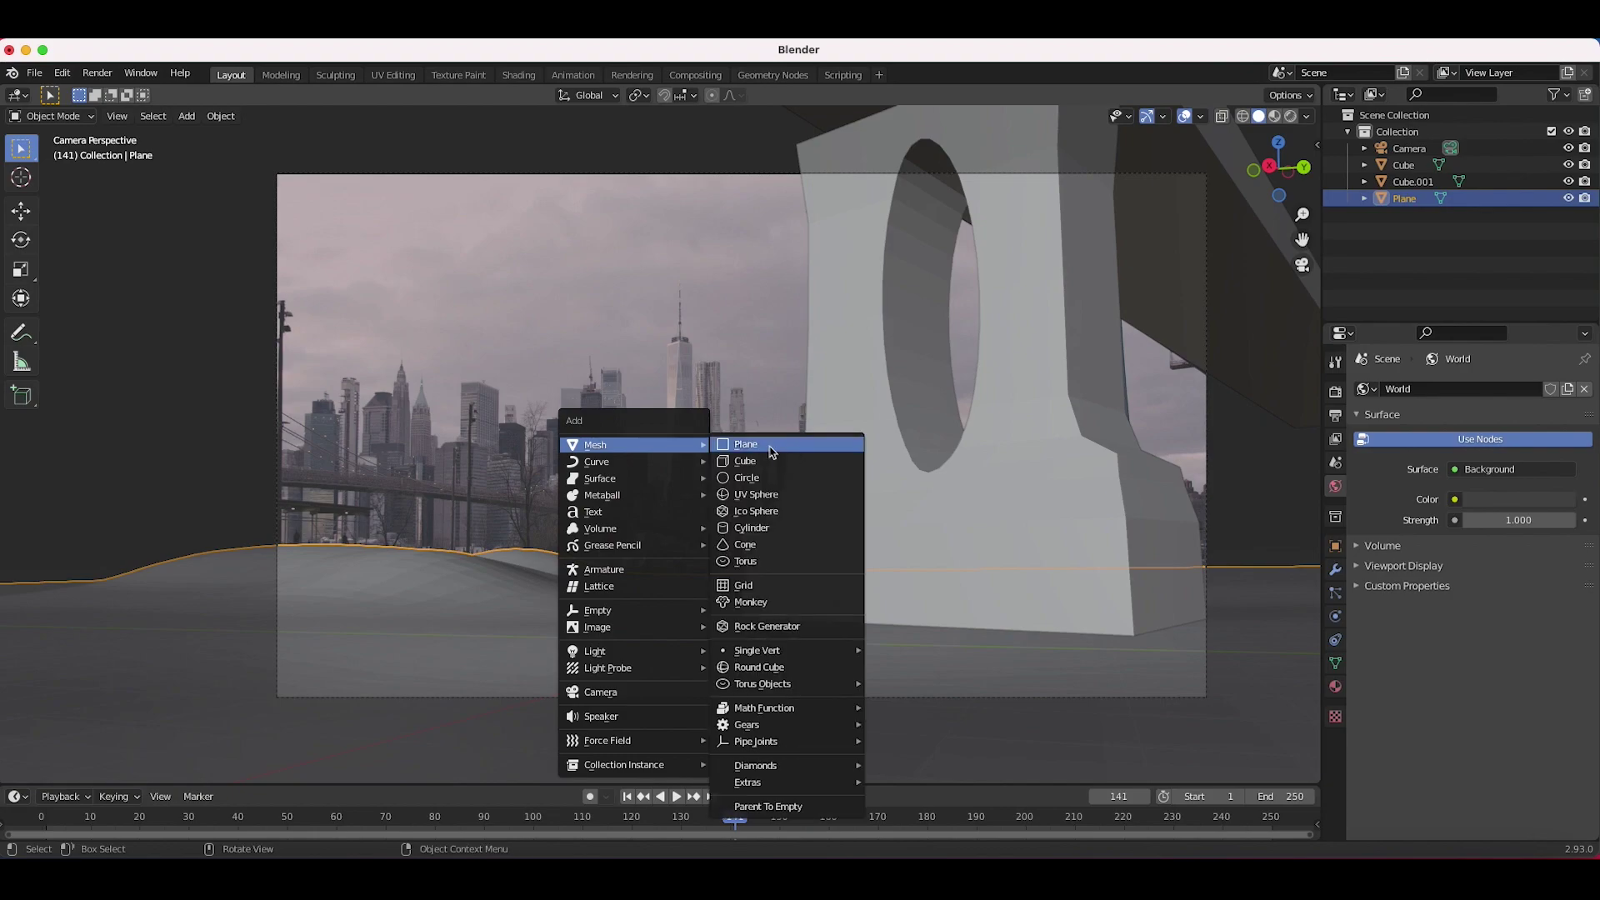
click(775, 450)
key(r)
key(y)
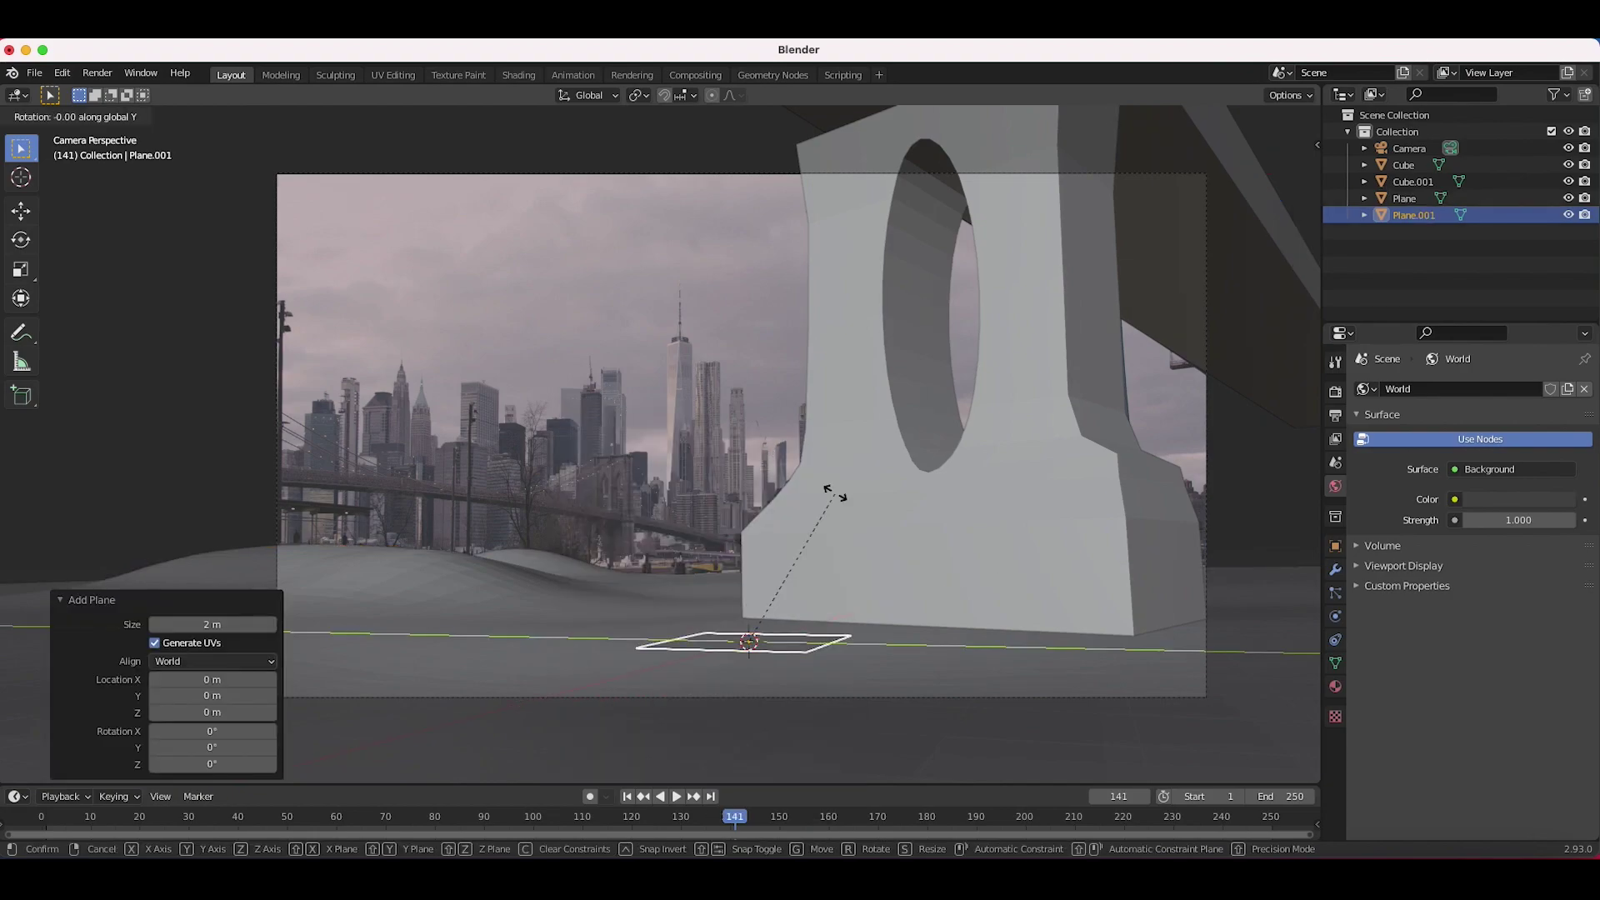
text(90)
key(Return)
- Move the upright plane about 9.37 m back along X, scale it by 7.28, and rotate it about Z behind the tower
key(g)
key(x)
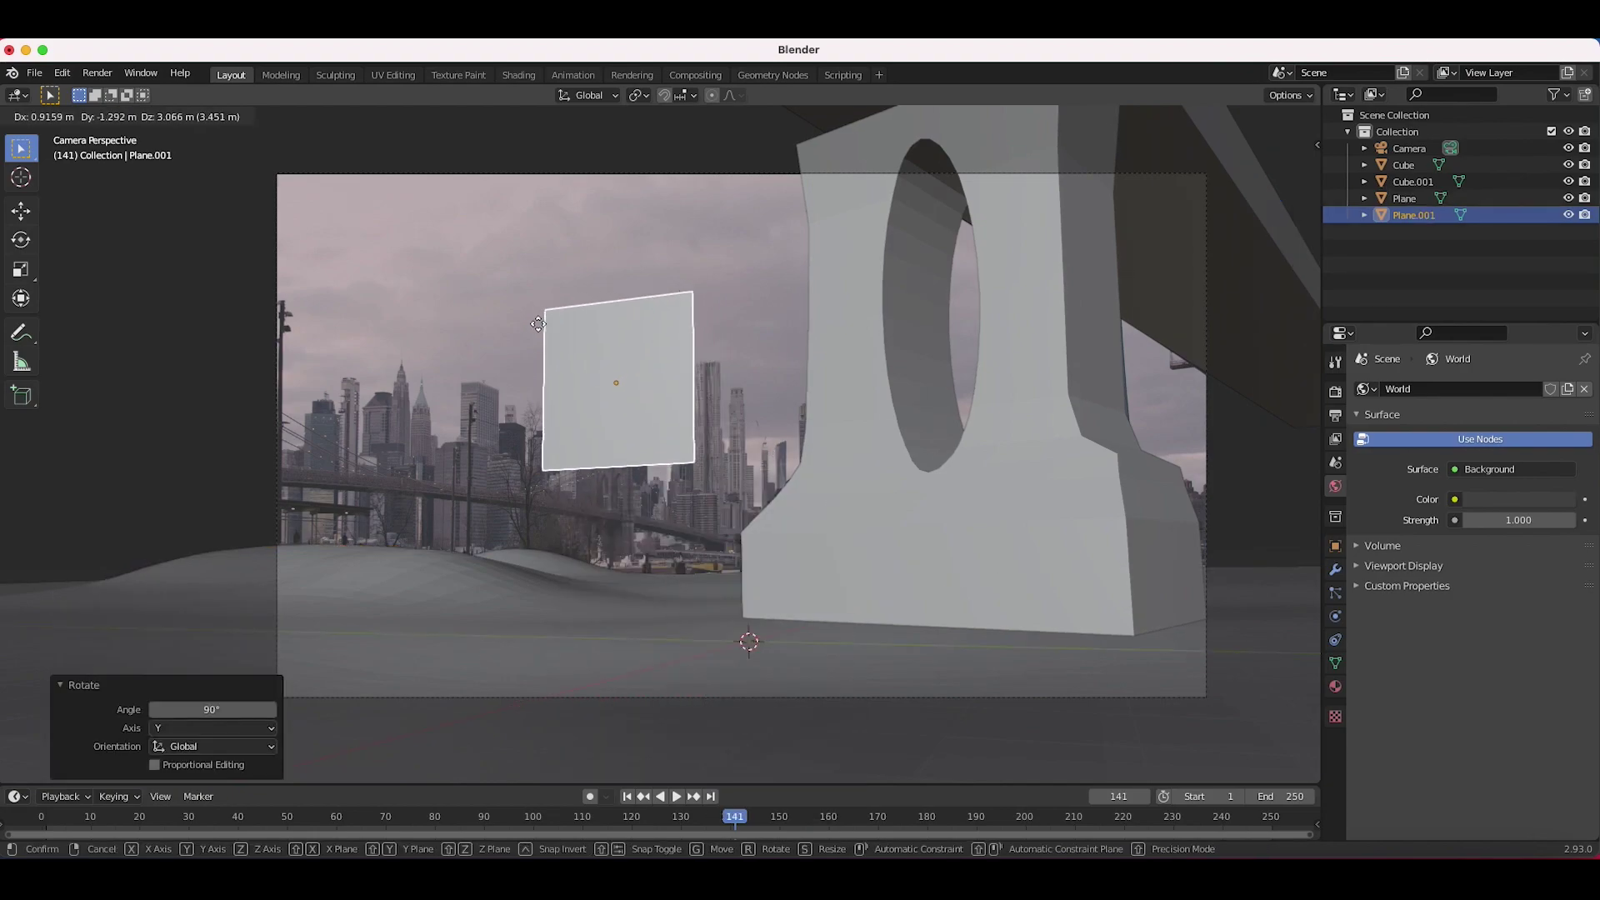
click(942, 459)
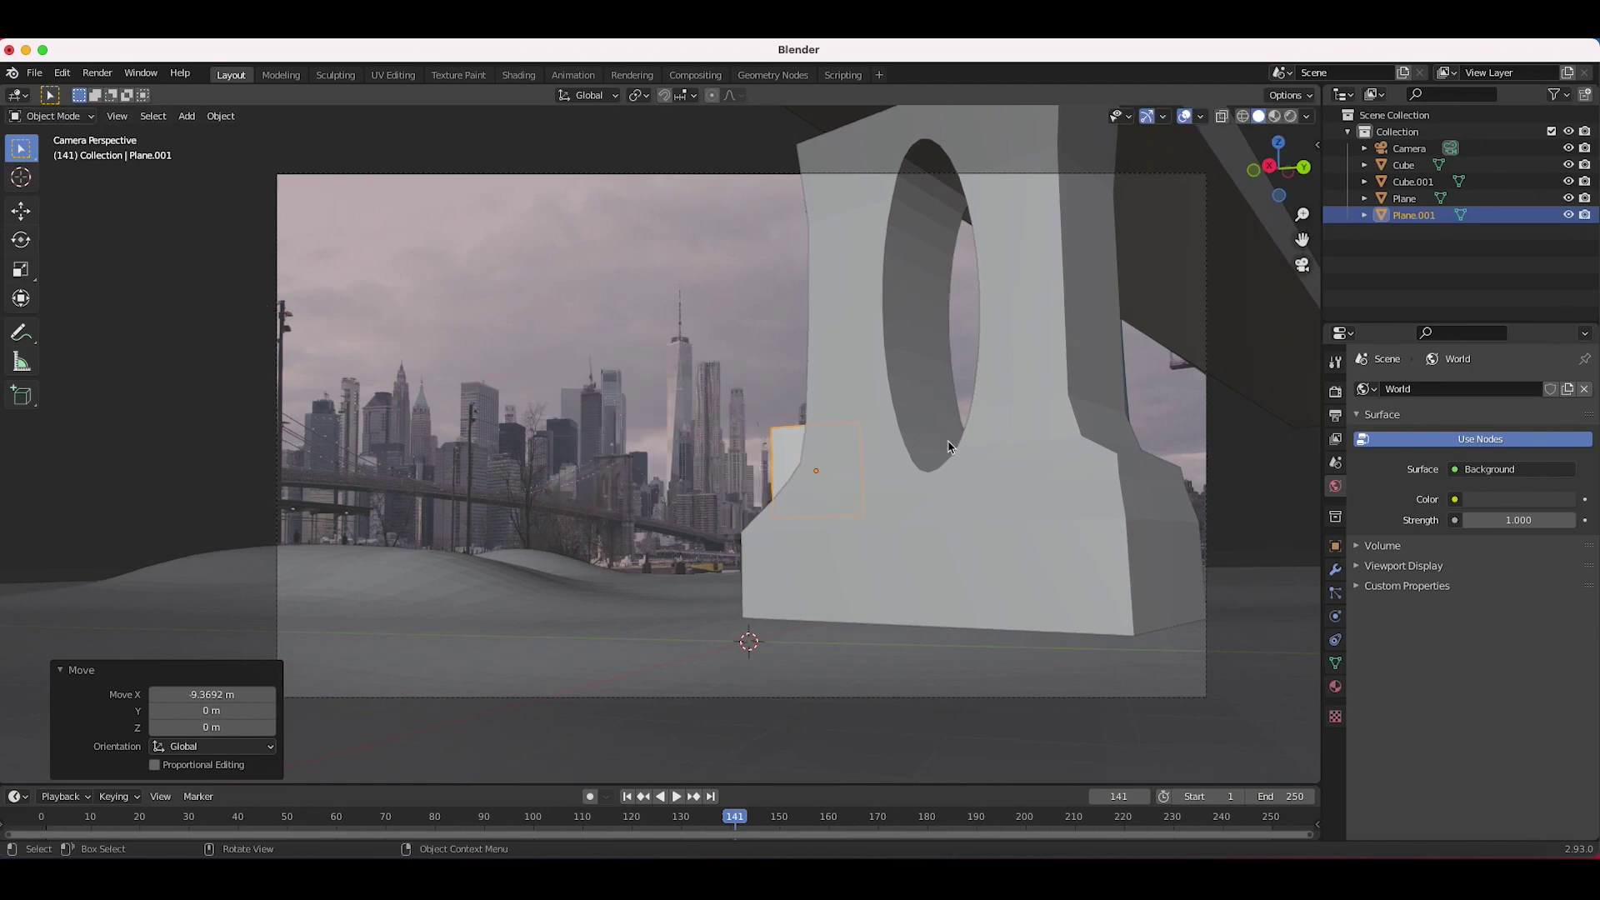
key(s)
click(1269, 510)
key(r)
key(z)
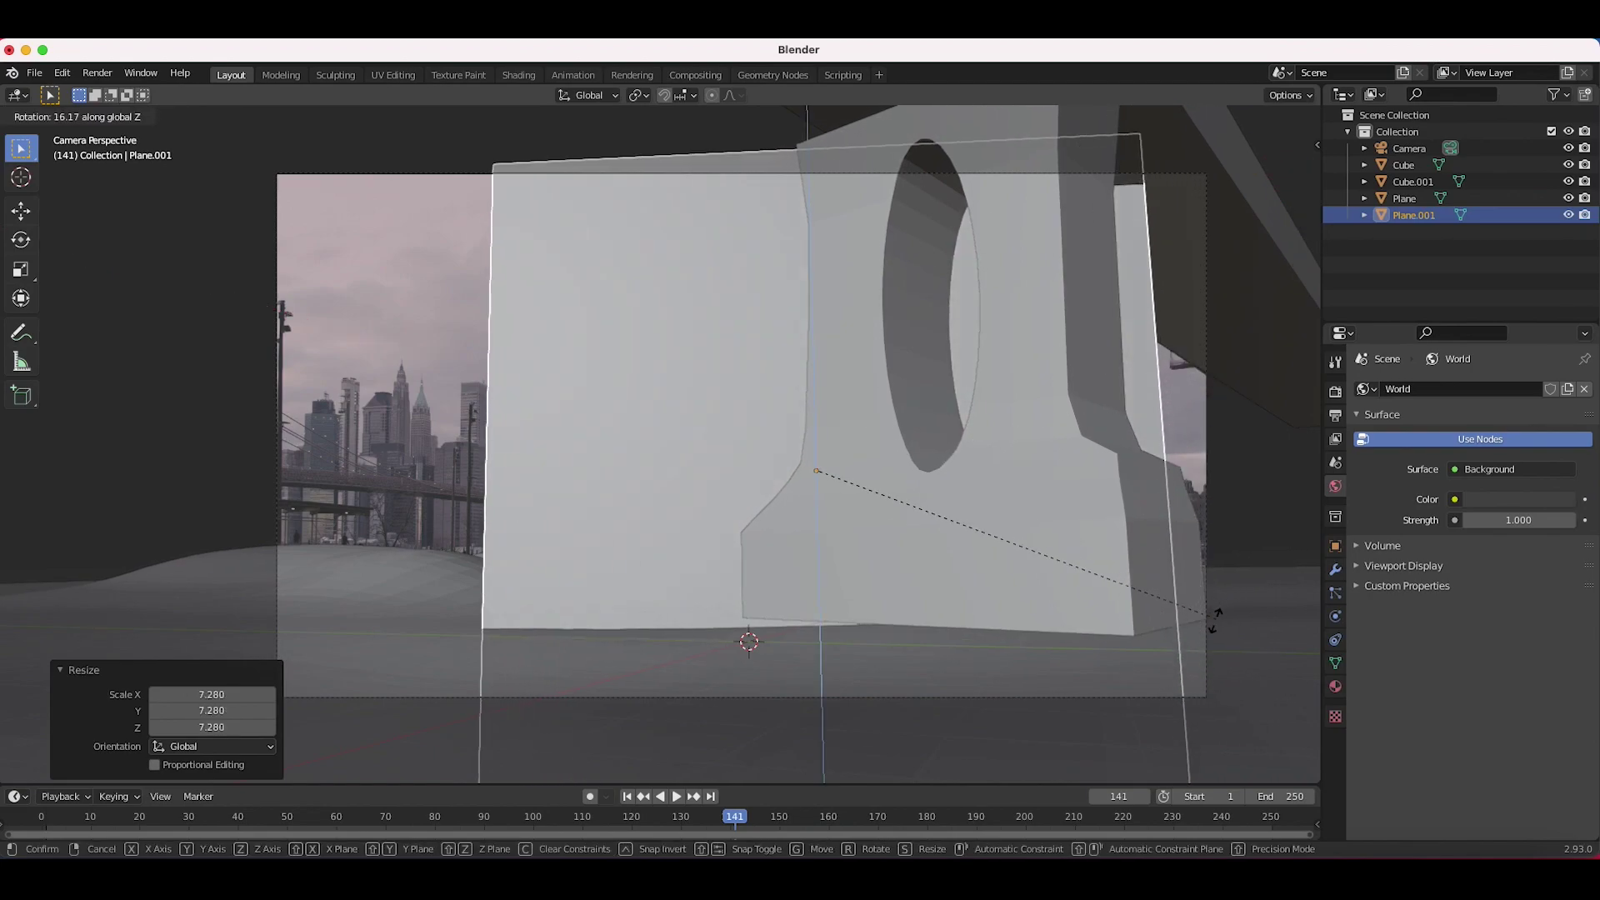
click(1194, 667)
- Reposition and enlarge the upright plane so it fills the background behind the tower in the camera view
key(g)
key(y)
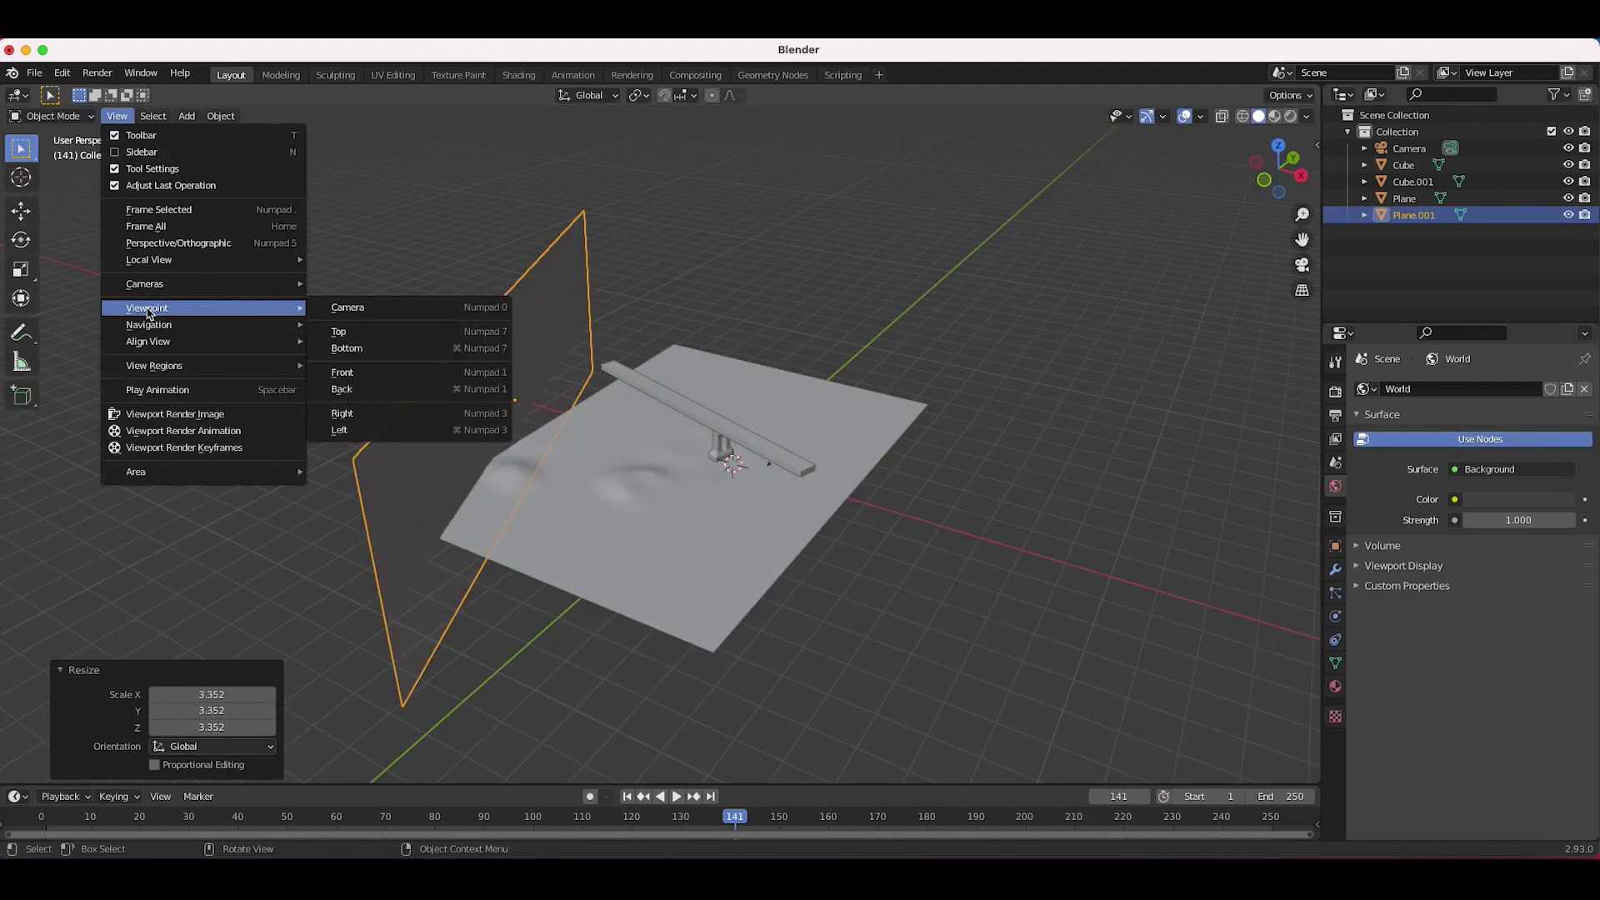
click(348, 307)
key(s)
click(853, 427)
key(g)
click(442, 479)
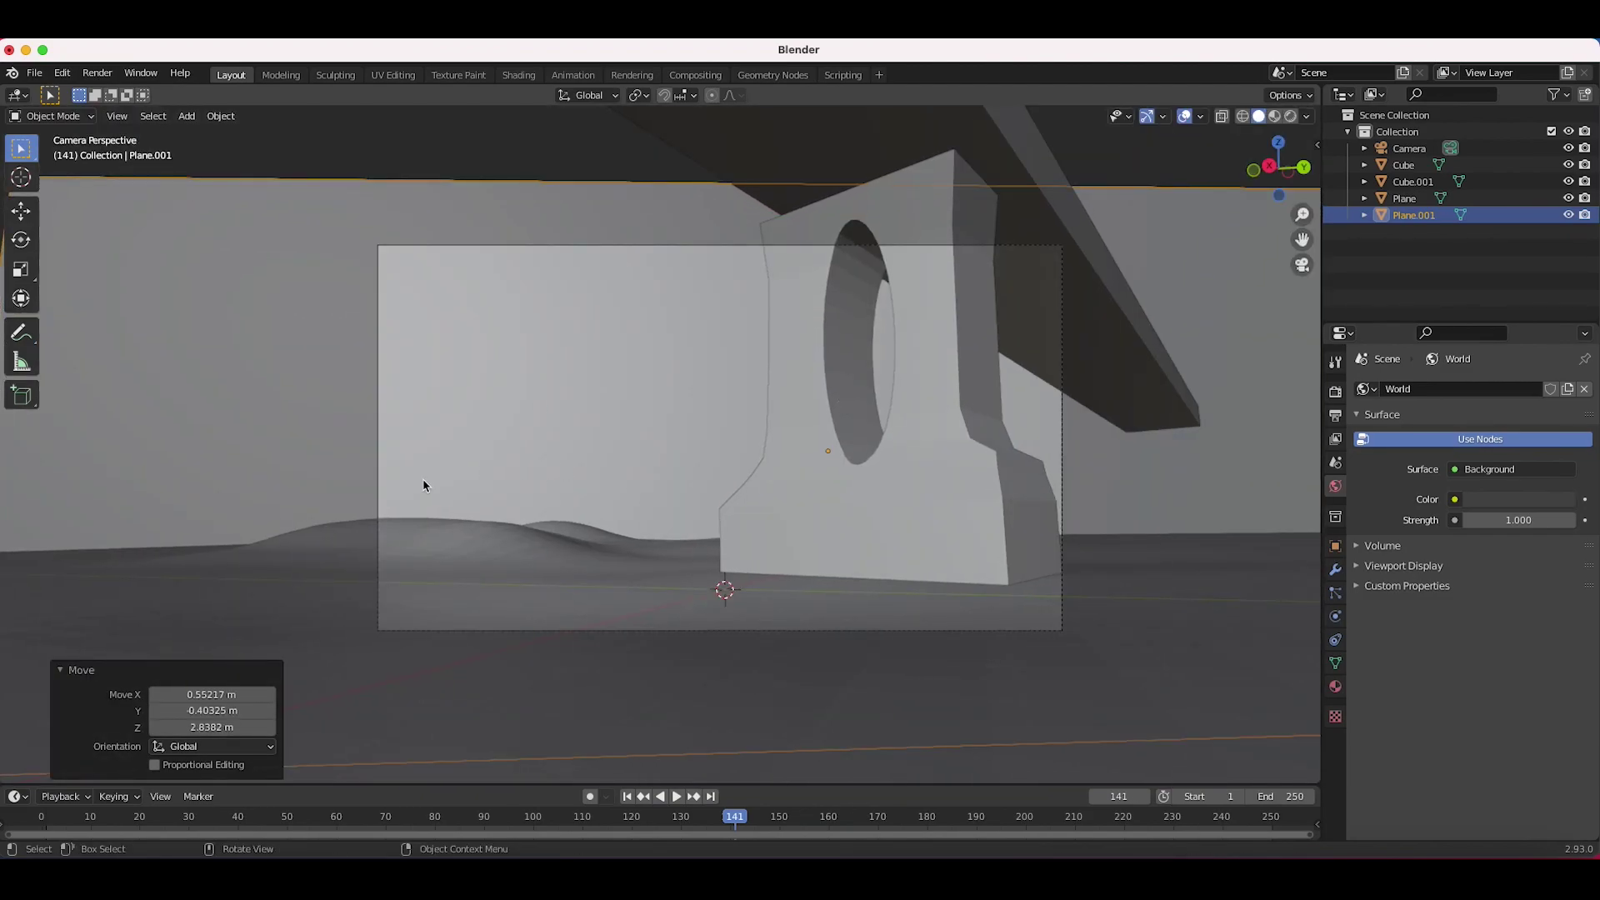
key(z)
click(732, 419)
scroll(608, 447, up, 5)
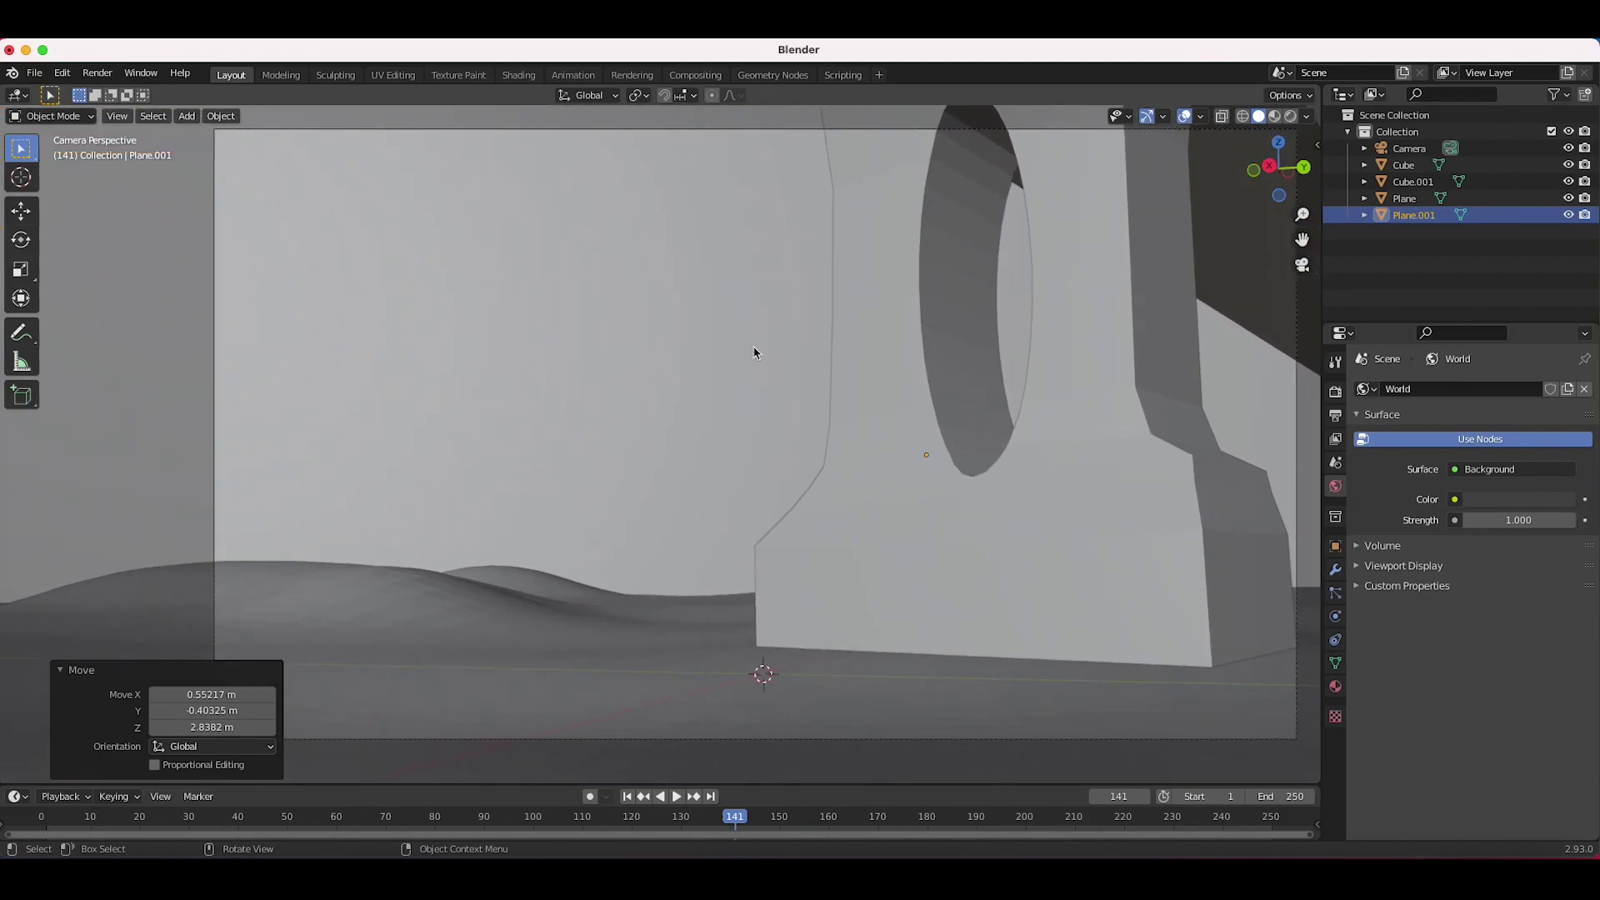
shift+middle_drag(607, 403, 600, 386)
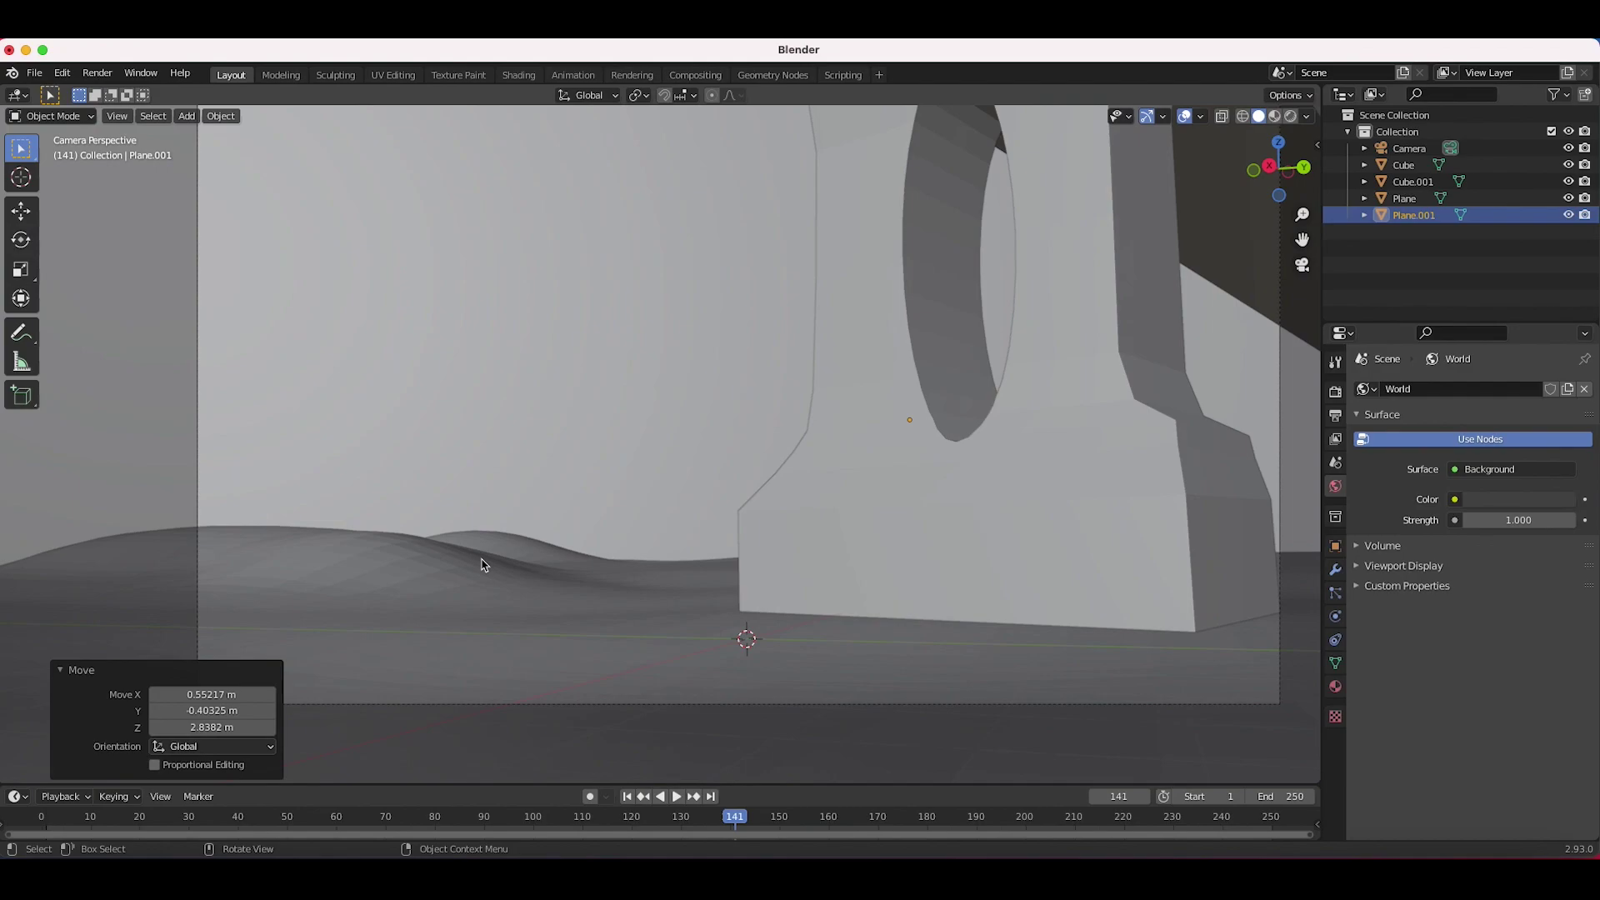
scroll(512, 531, down, 1)
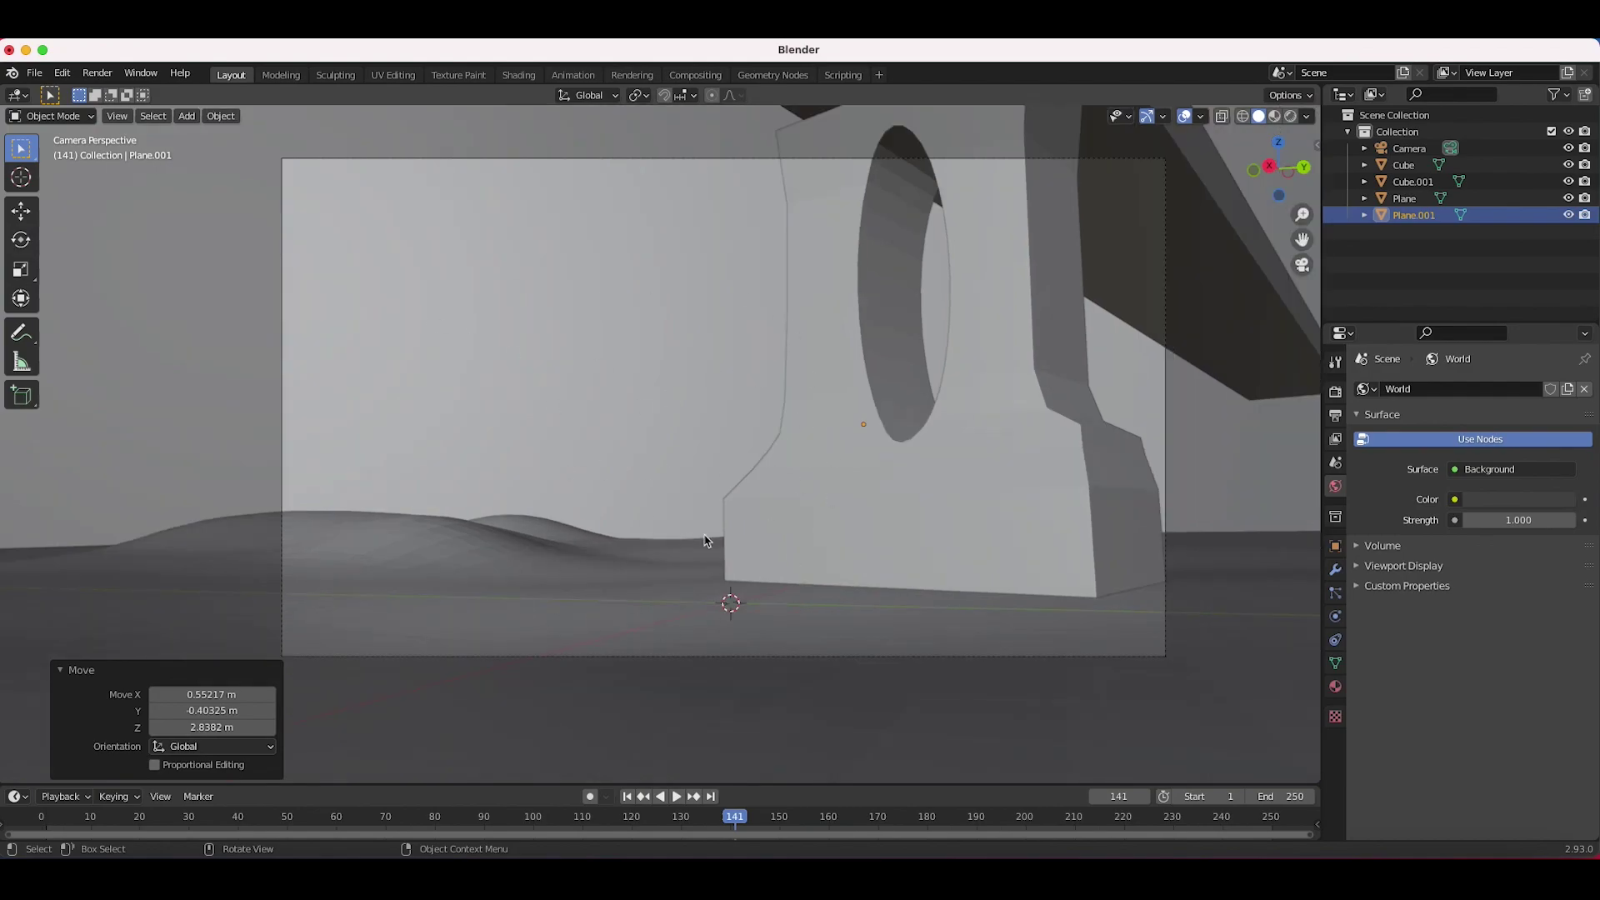
- Switch the viewport to rendered shading and display the Mist render pass
key(z)
click(800, 315)
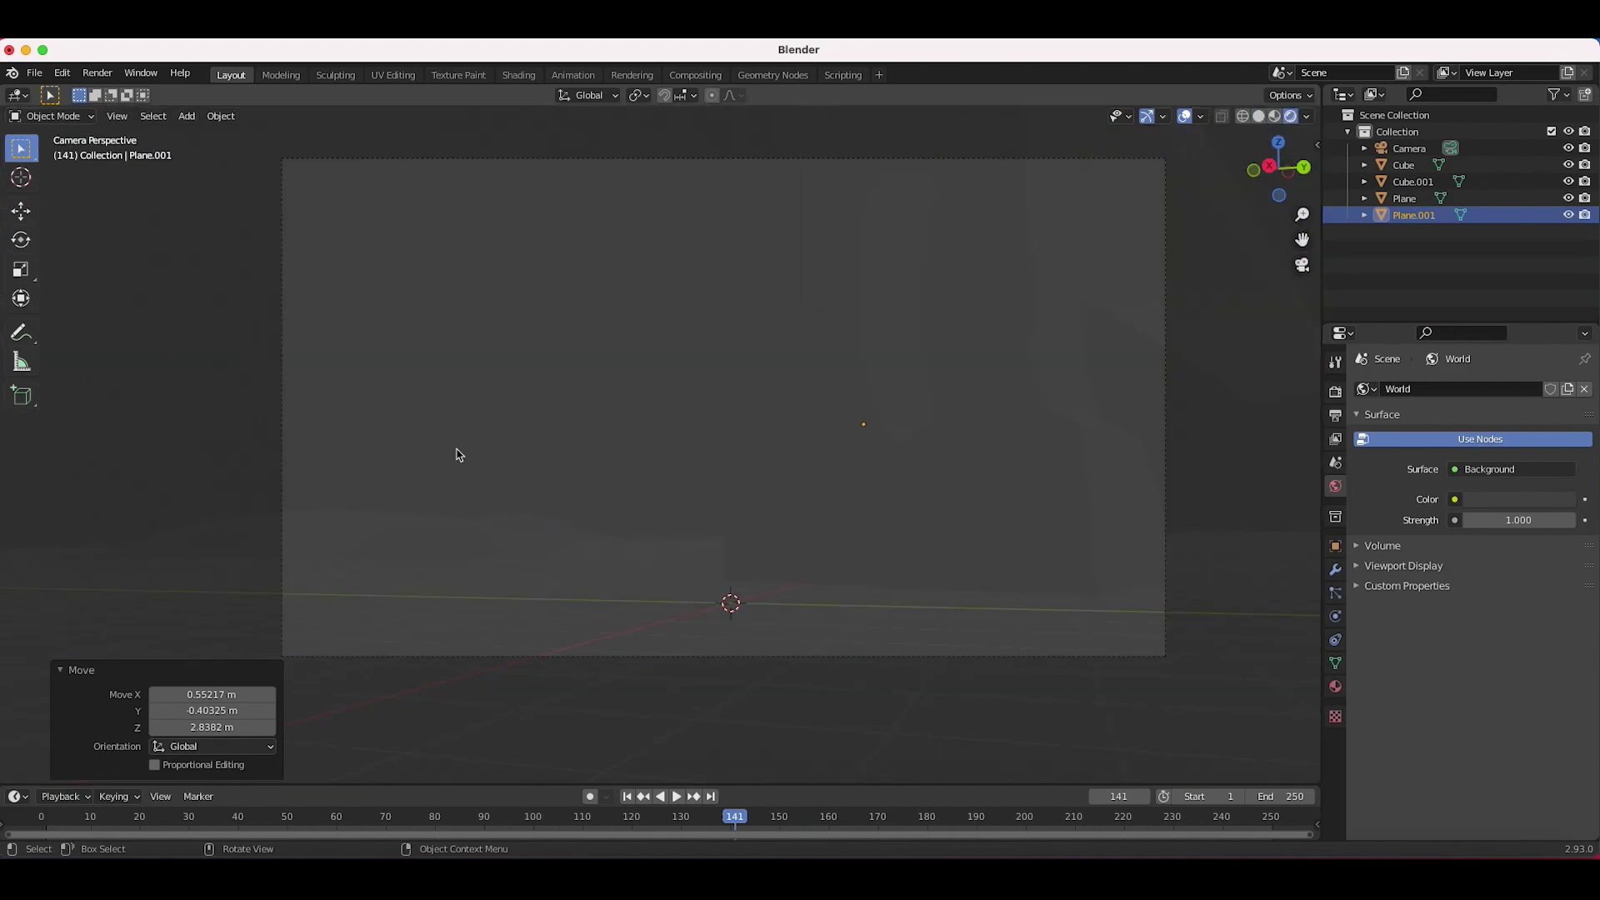
click(885, 421)
click(630, 364)
click(443, 530)
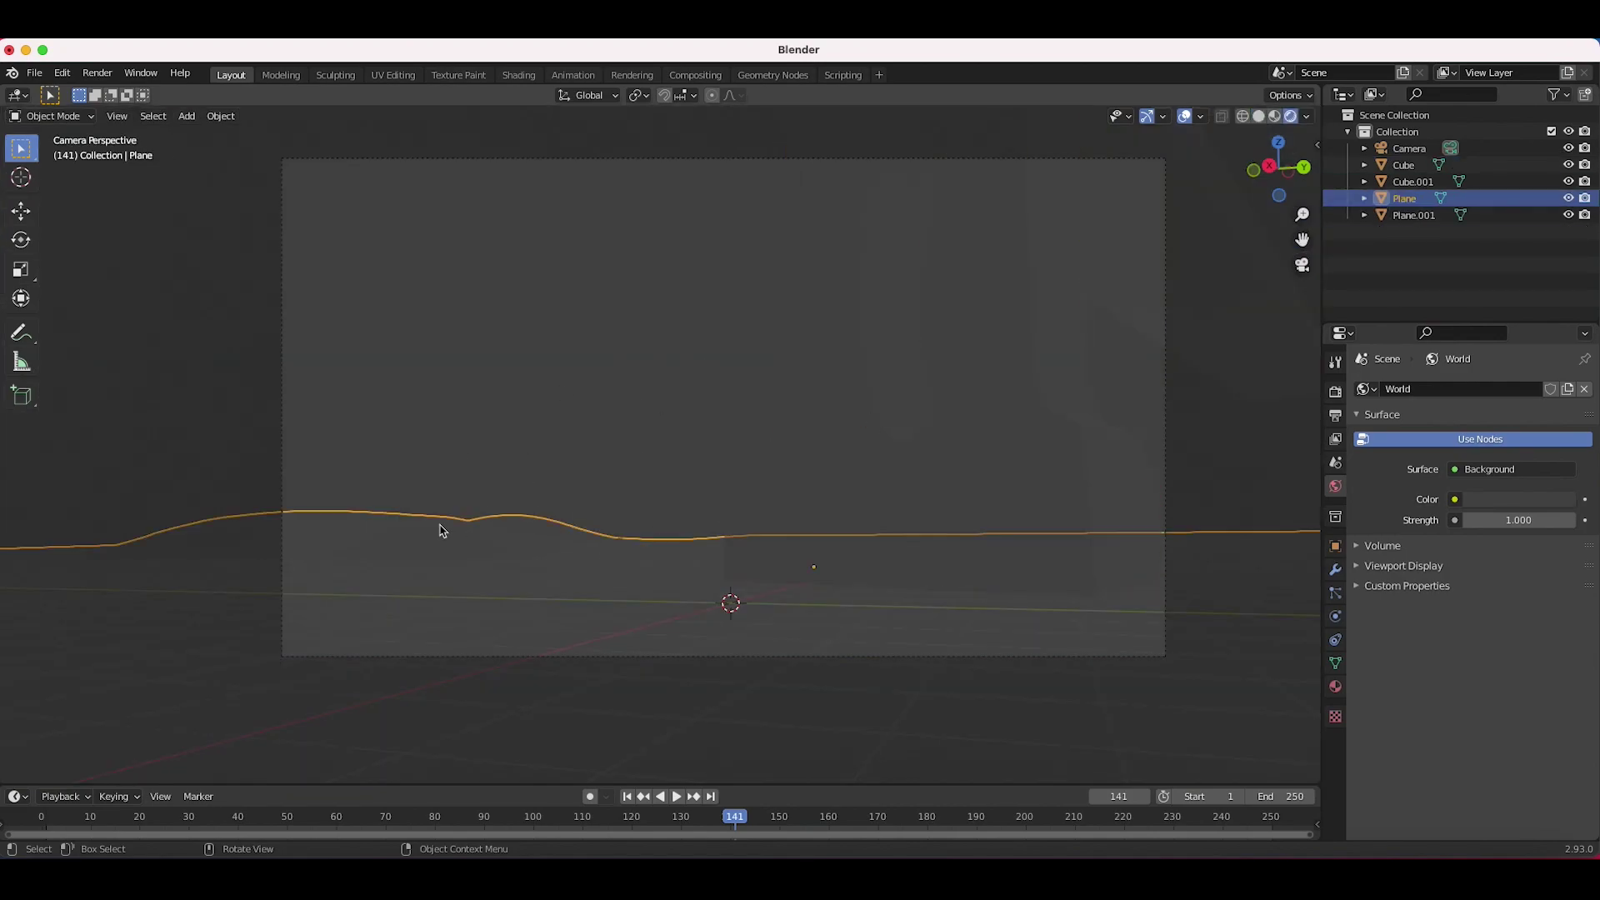
click(807, 439)
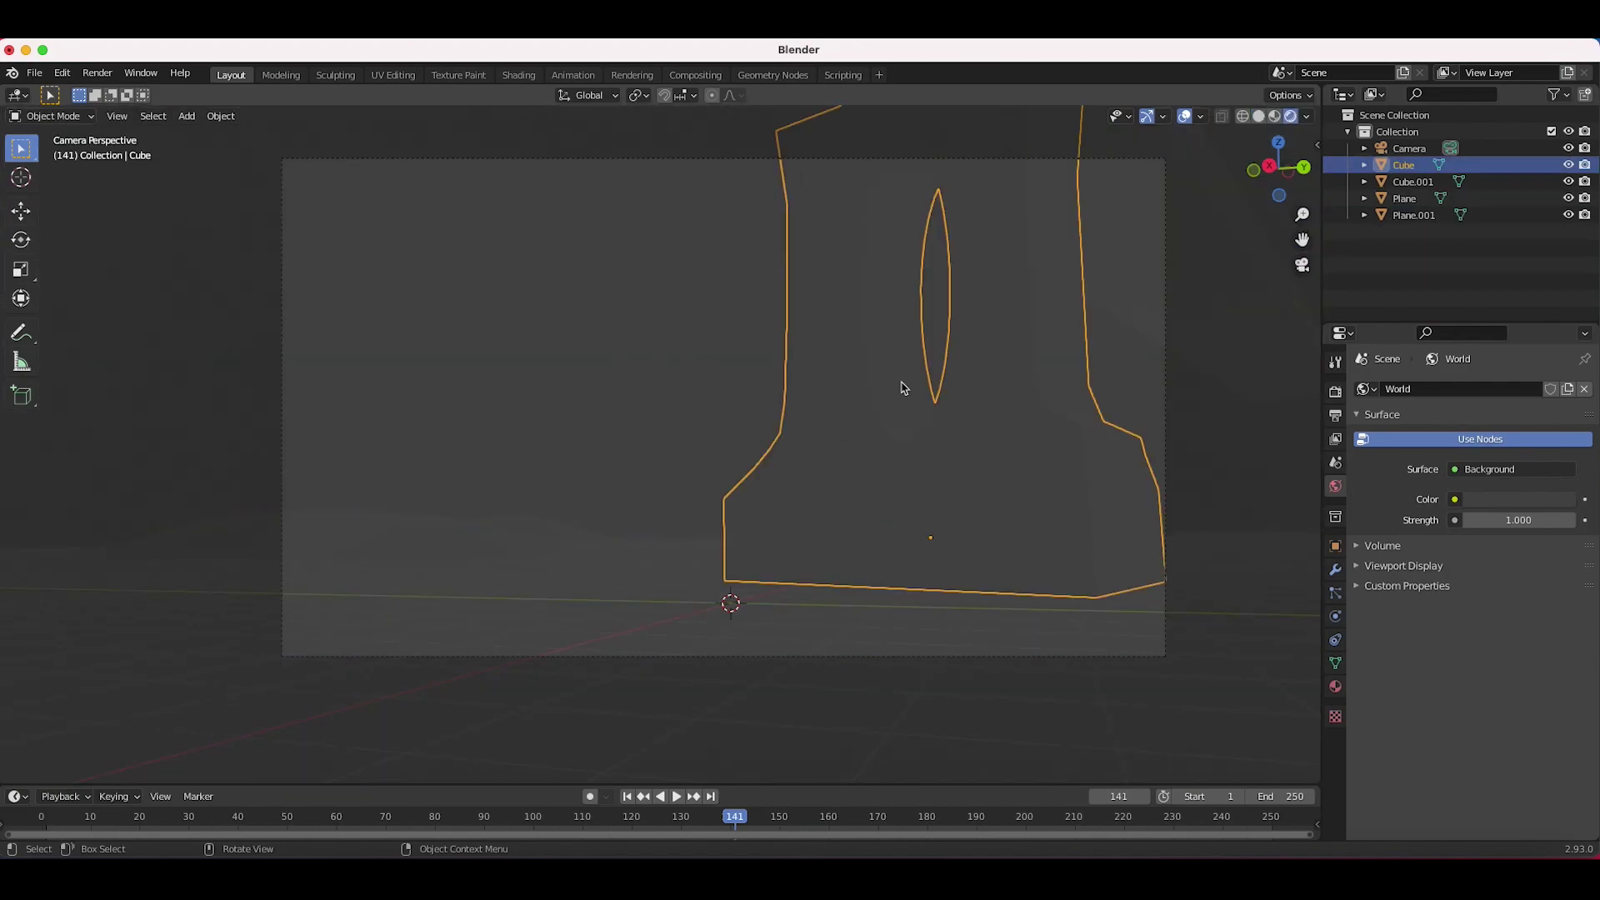
click(1307, 118)
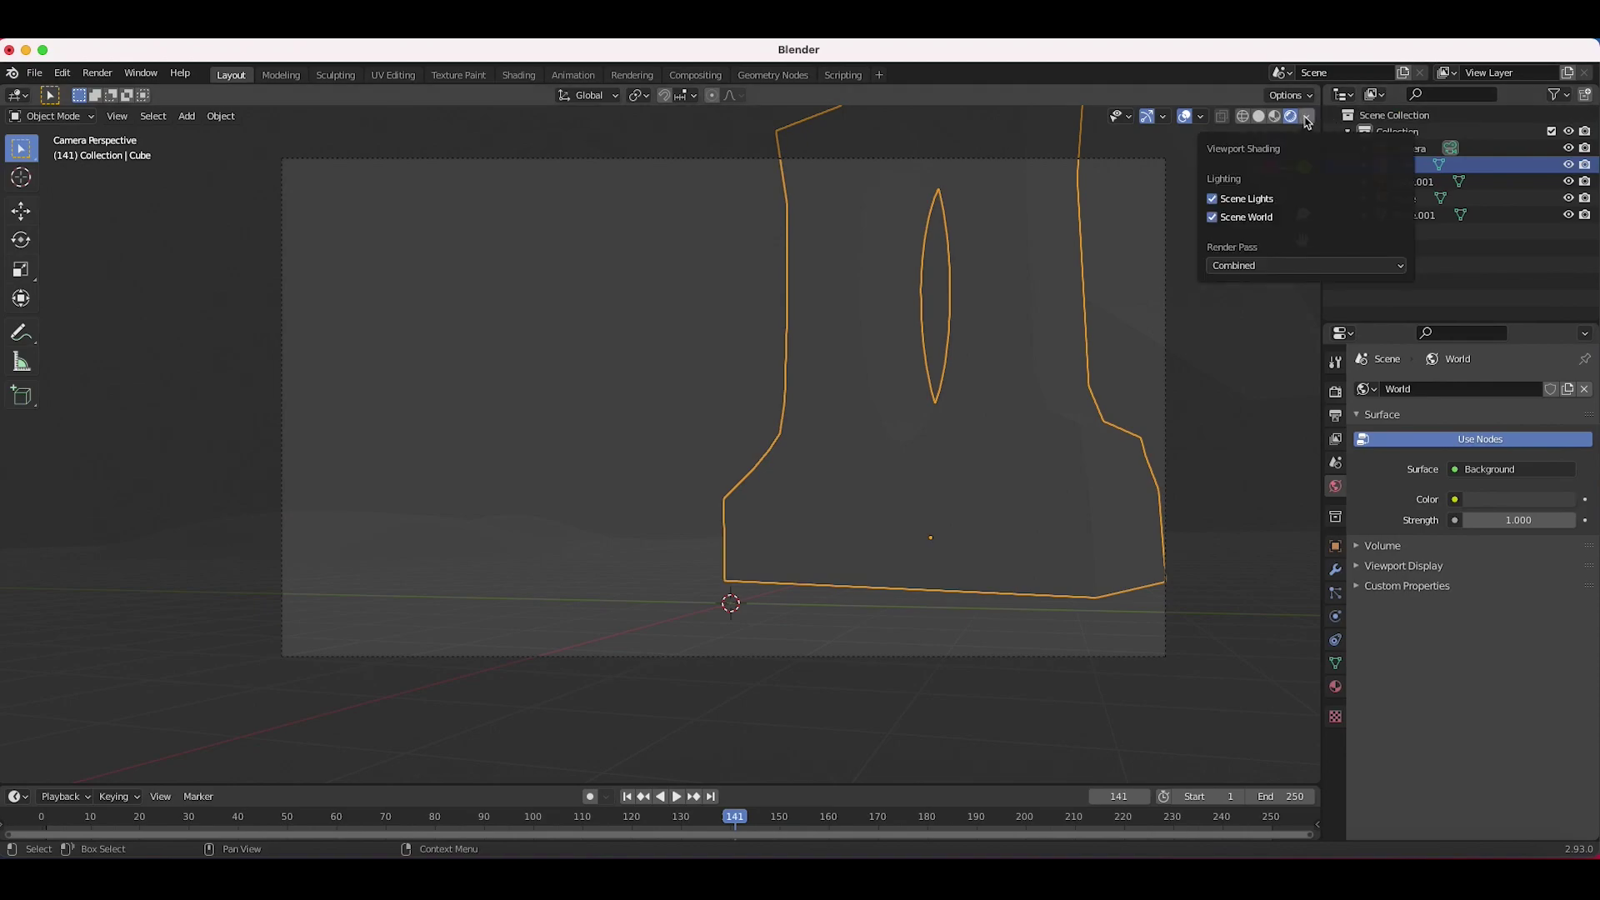
click(1235, 265)
click(1249, 329)
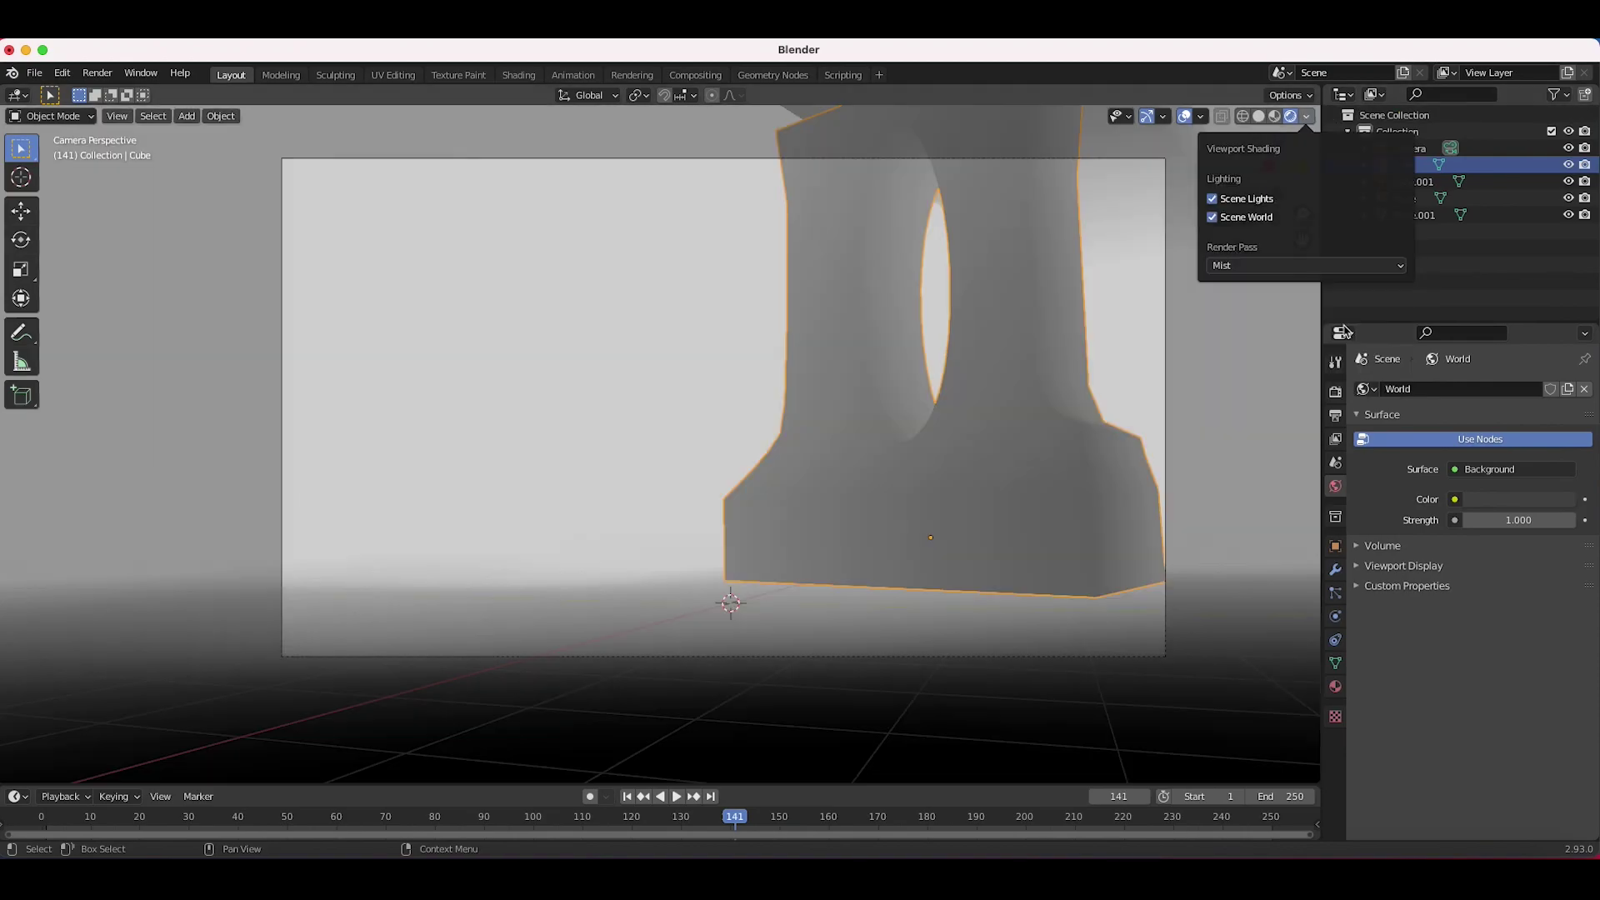
click(682, 737)
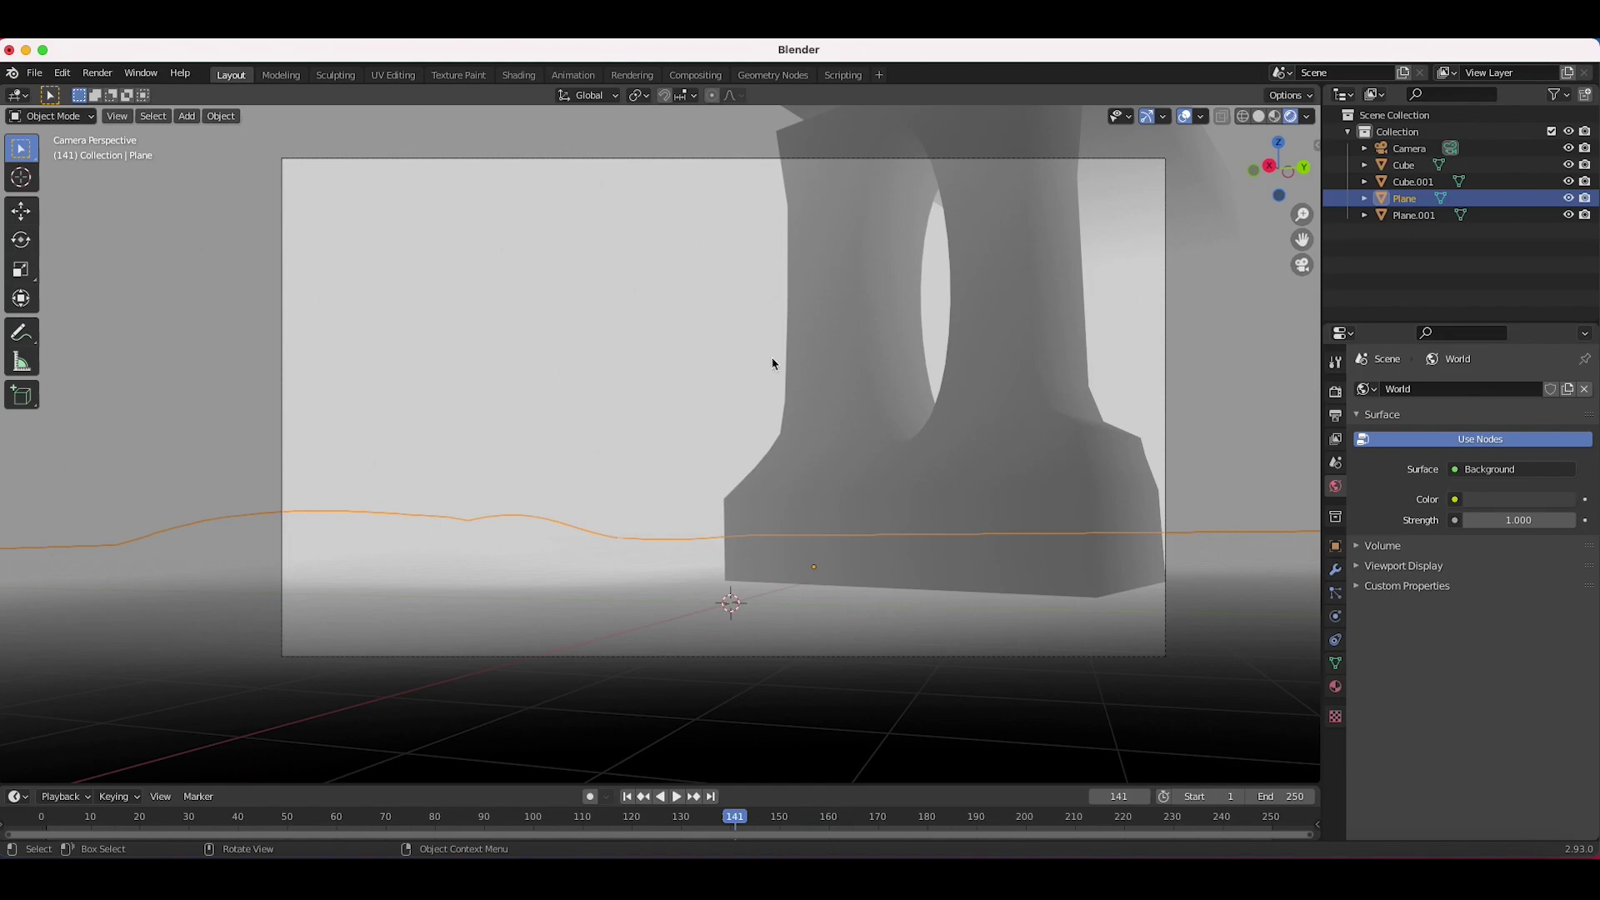
- Change the render engine to Cycles and display the Mist pass in the rendered viewport again
click(1336, 391)
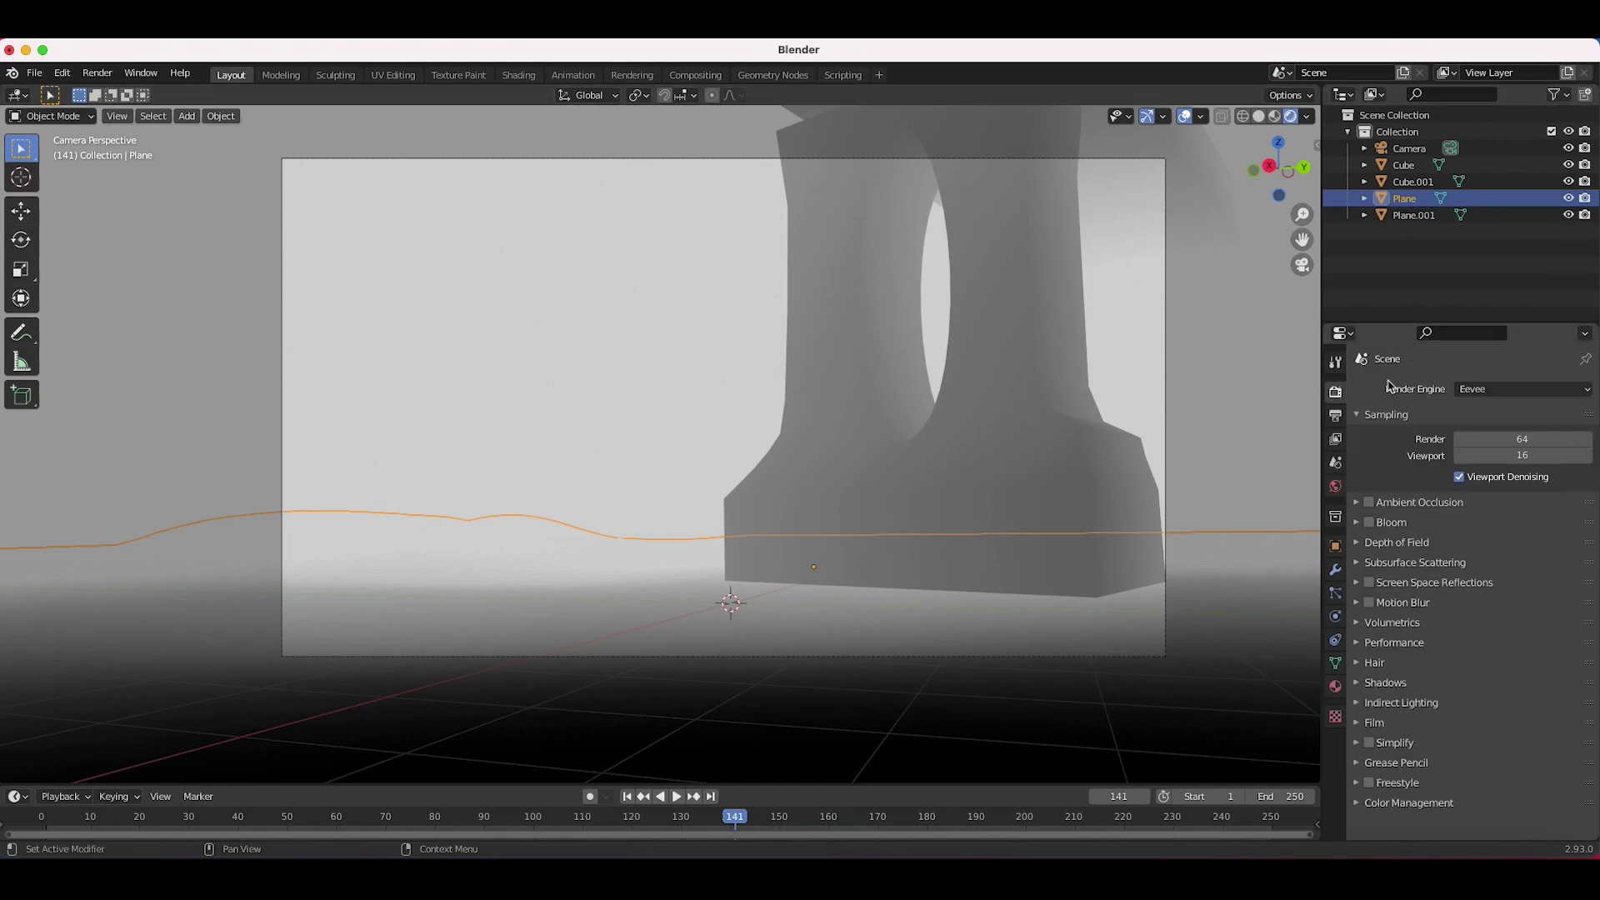
click(1498, 390)
click(1473, 444)
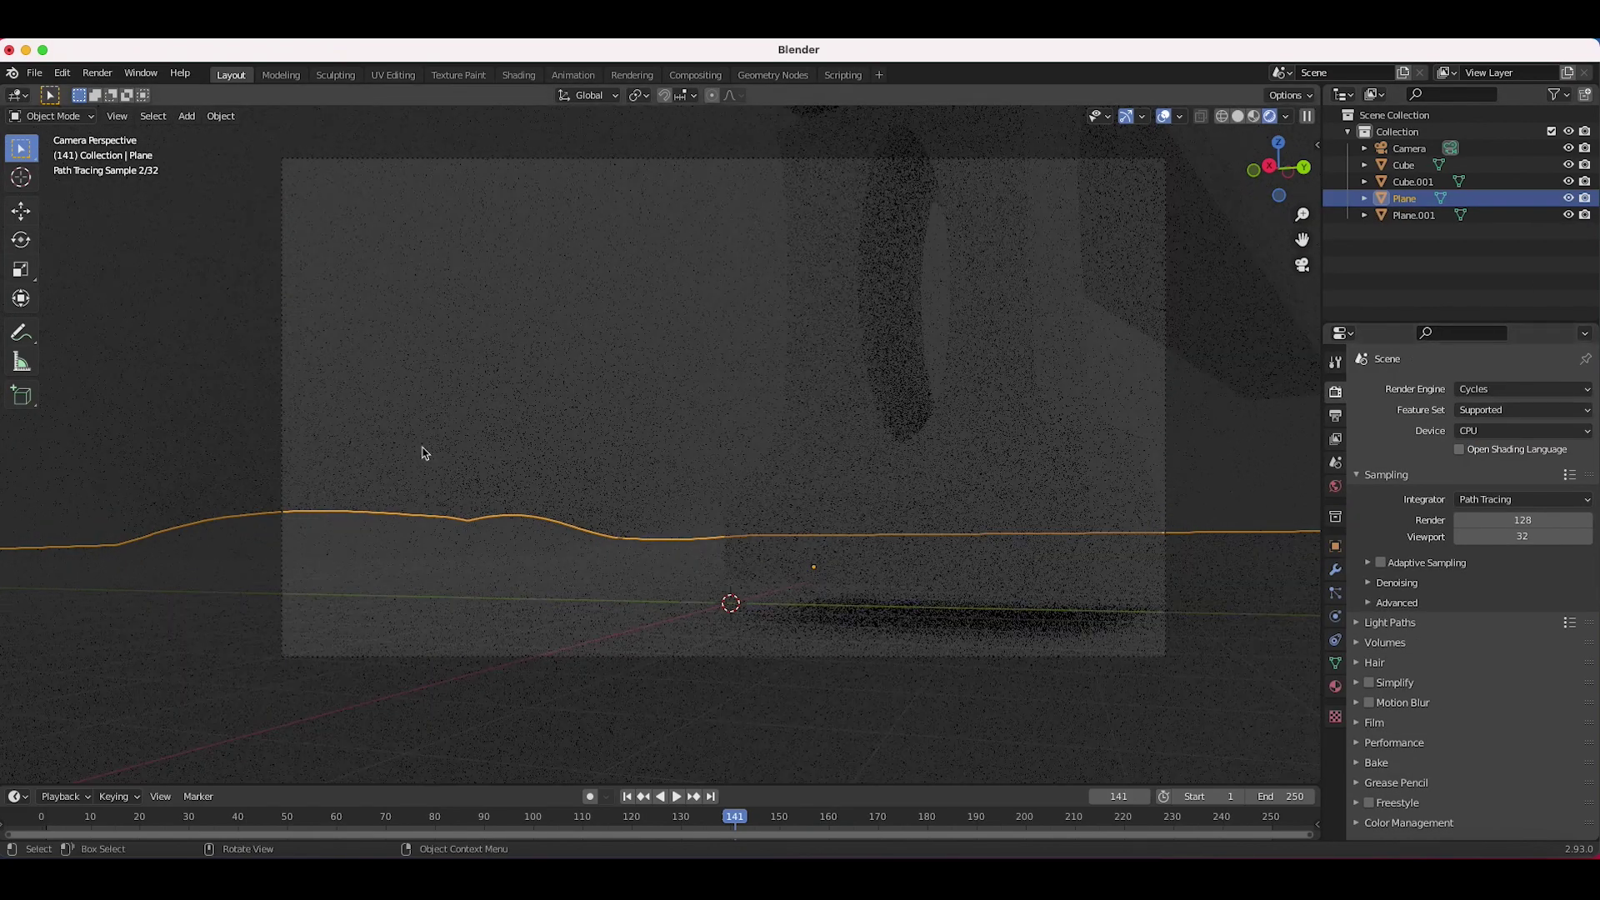
click(1287, 116)
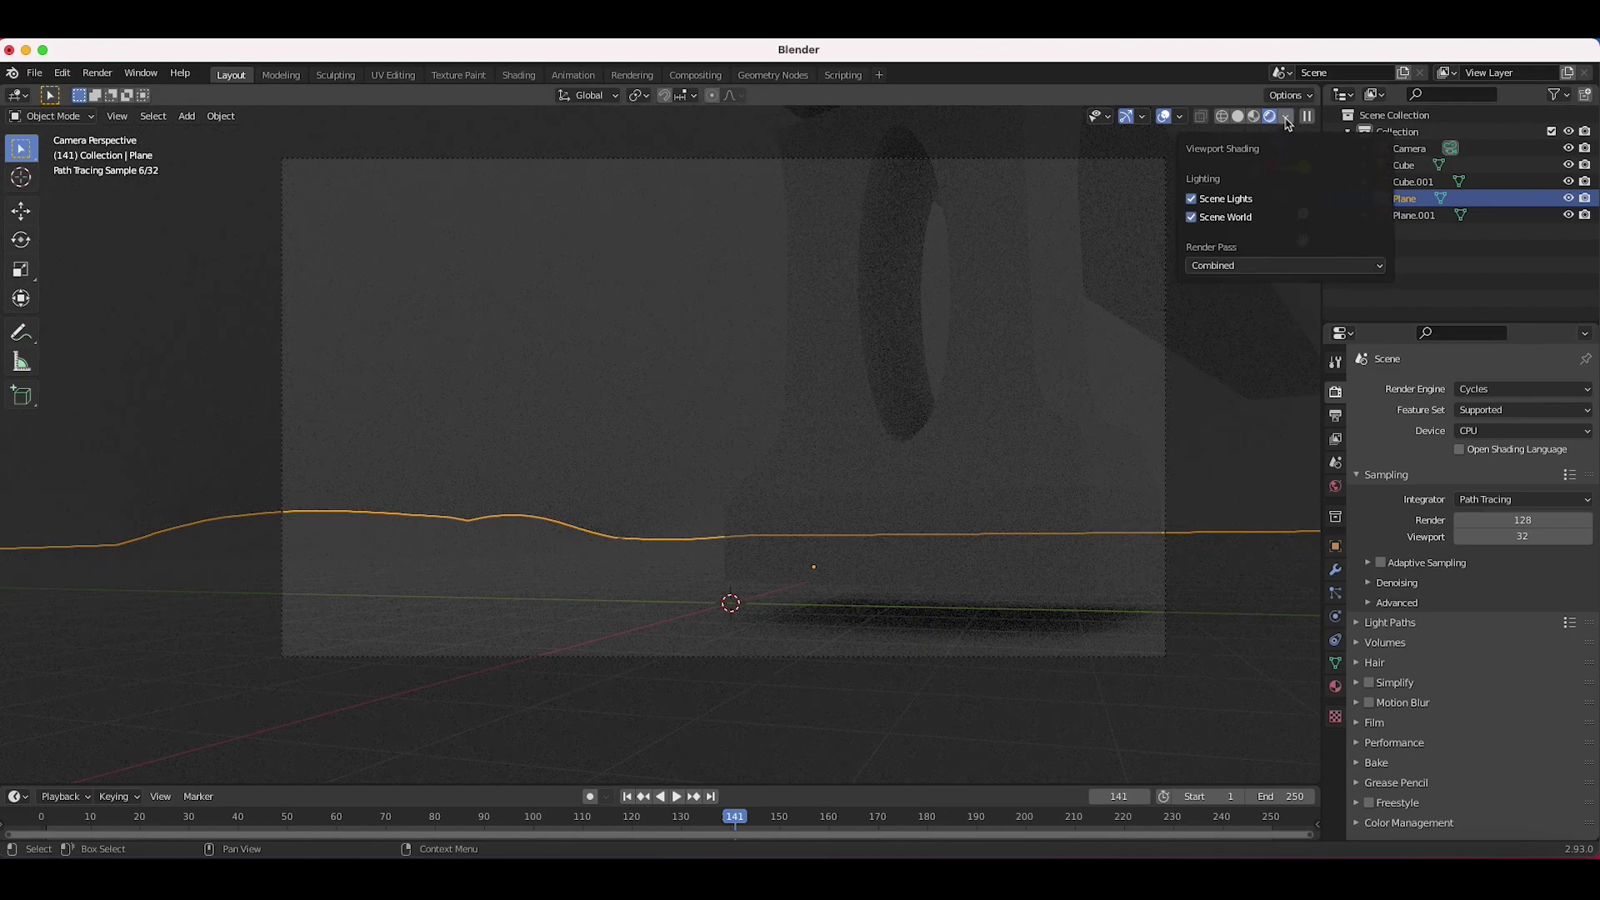
click(1213, 271)
click(1338, 346)
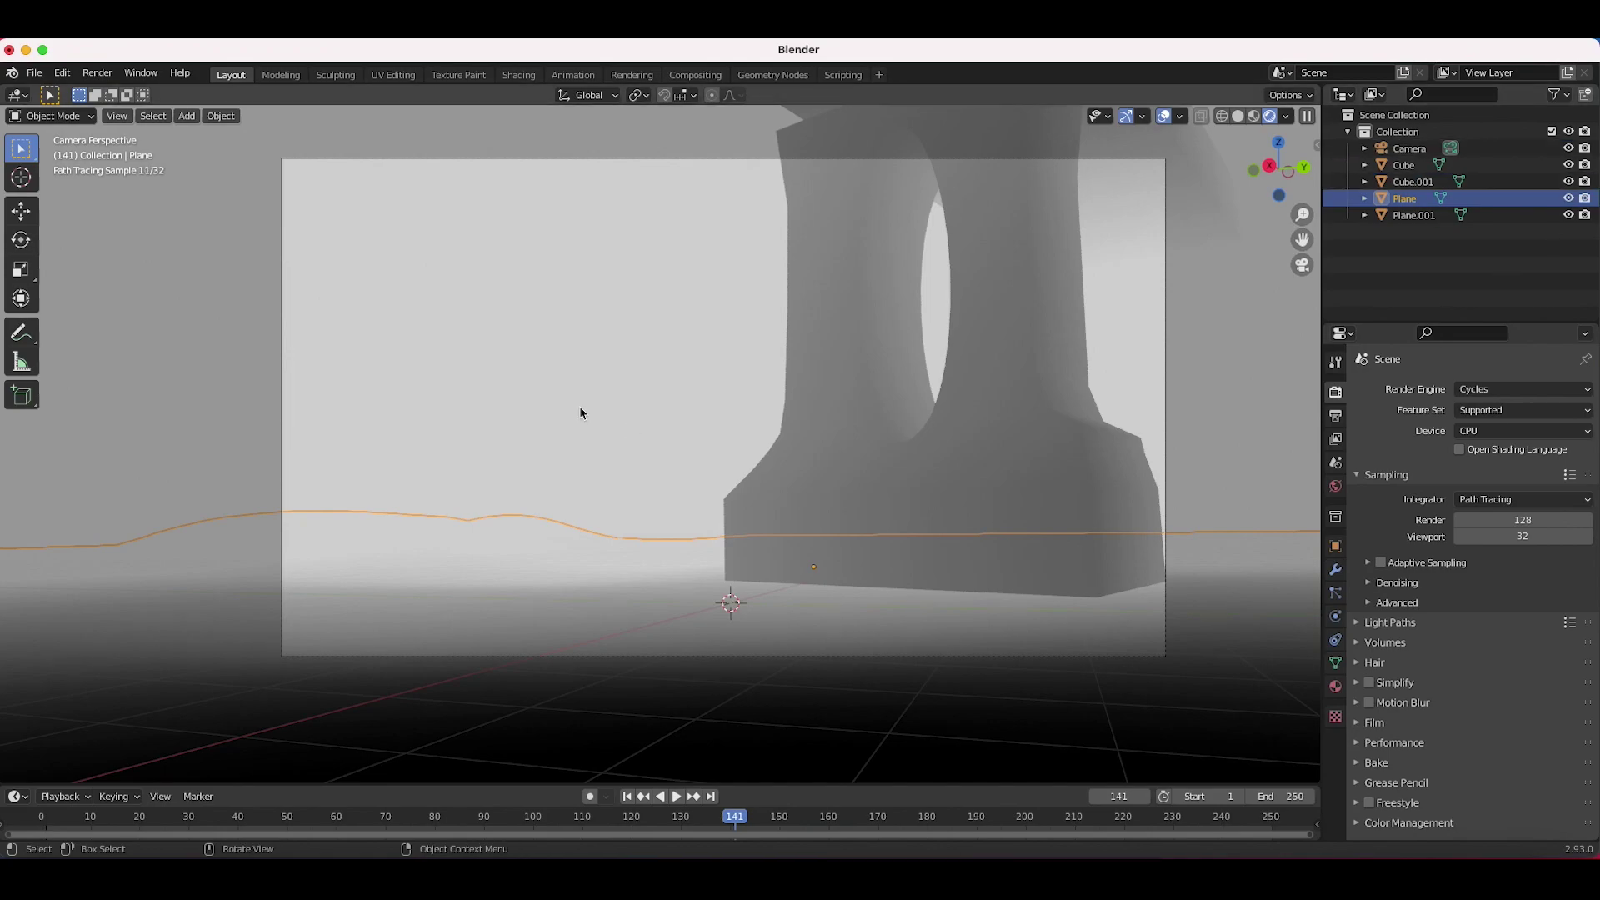
- Review the view layer's data passes and set the world's Mist Pass start distance to 0 m
click(1336, 440)
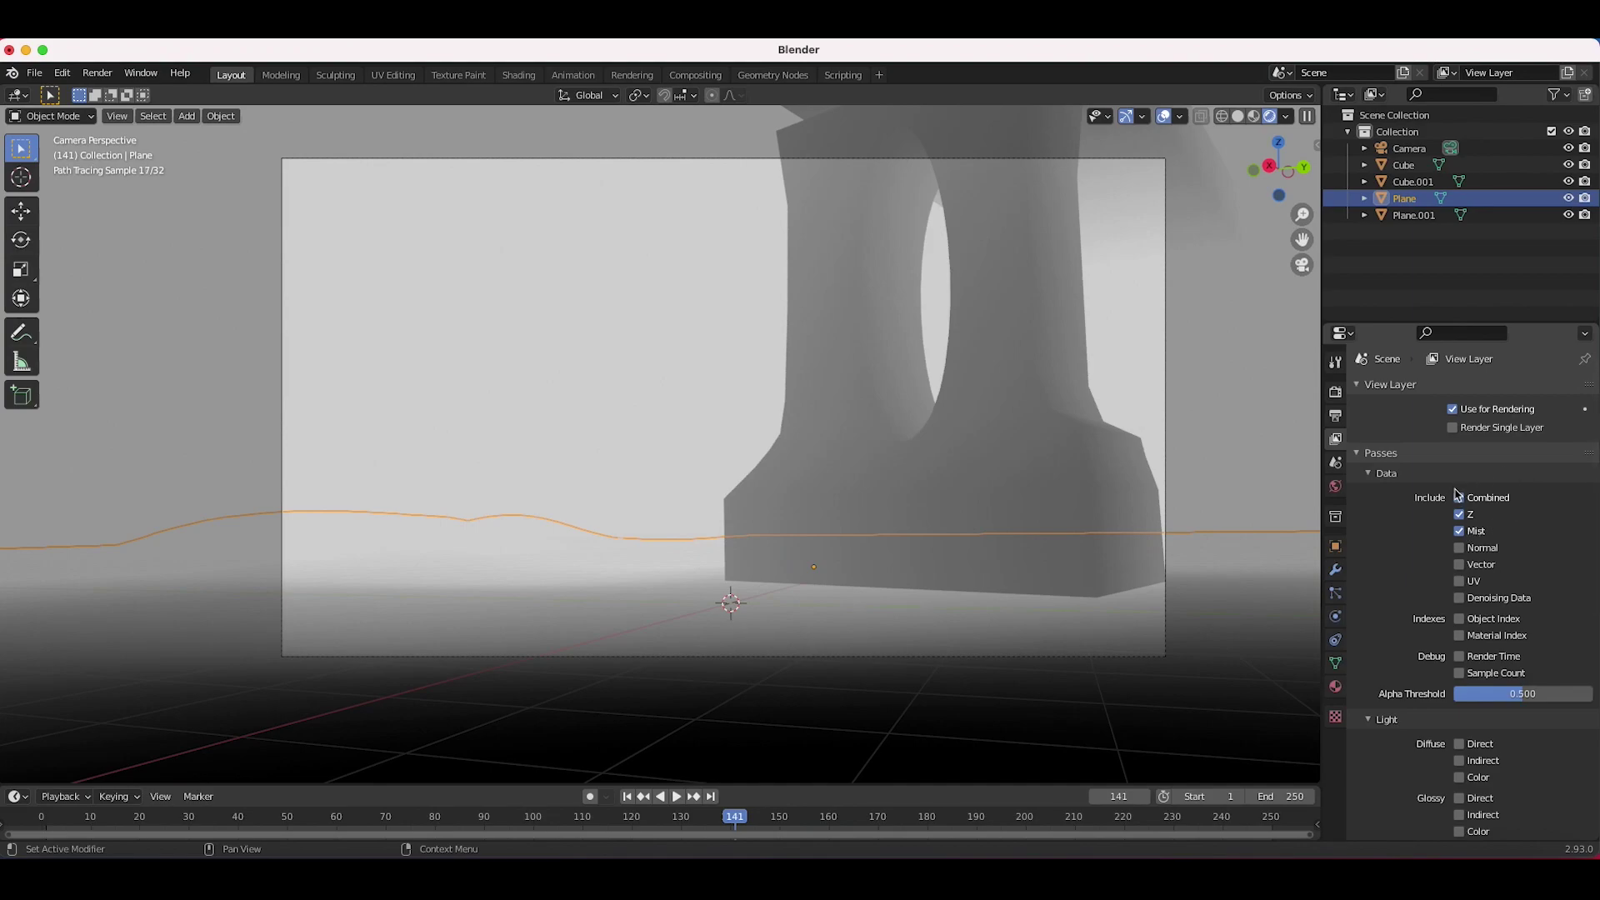
drag(1460, 501, 1463, 520)
click(1335, 488)
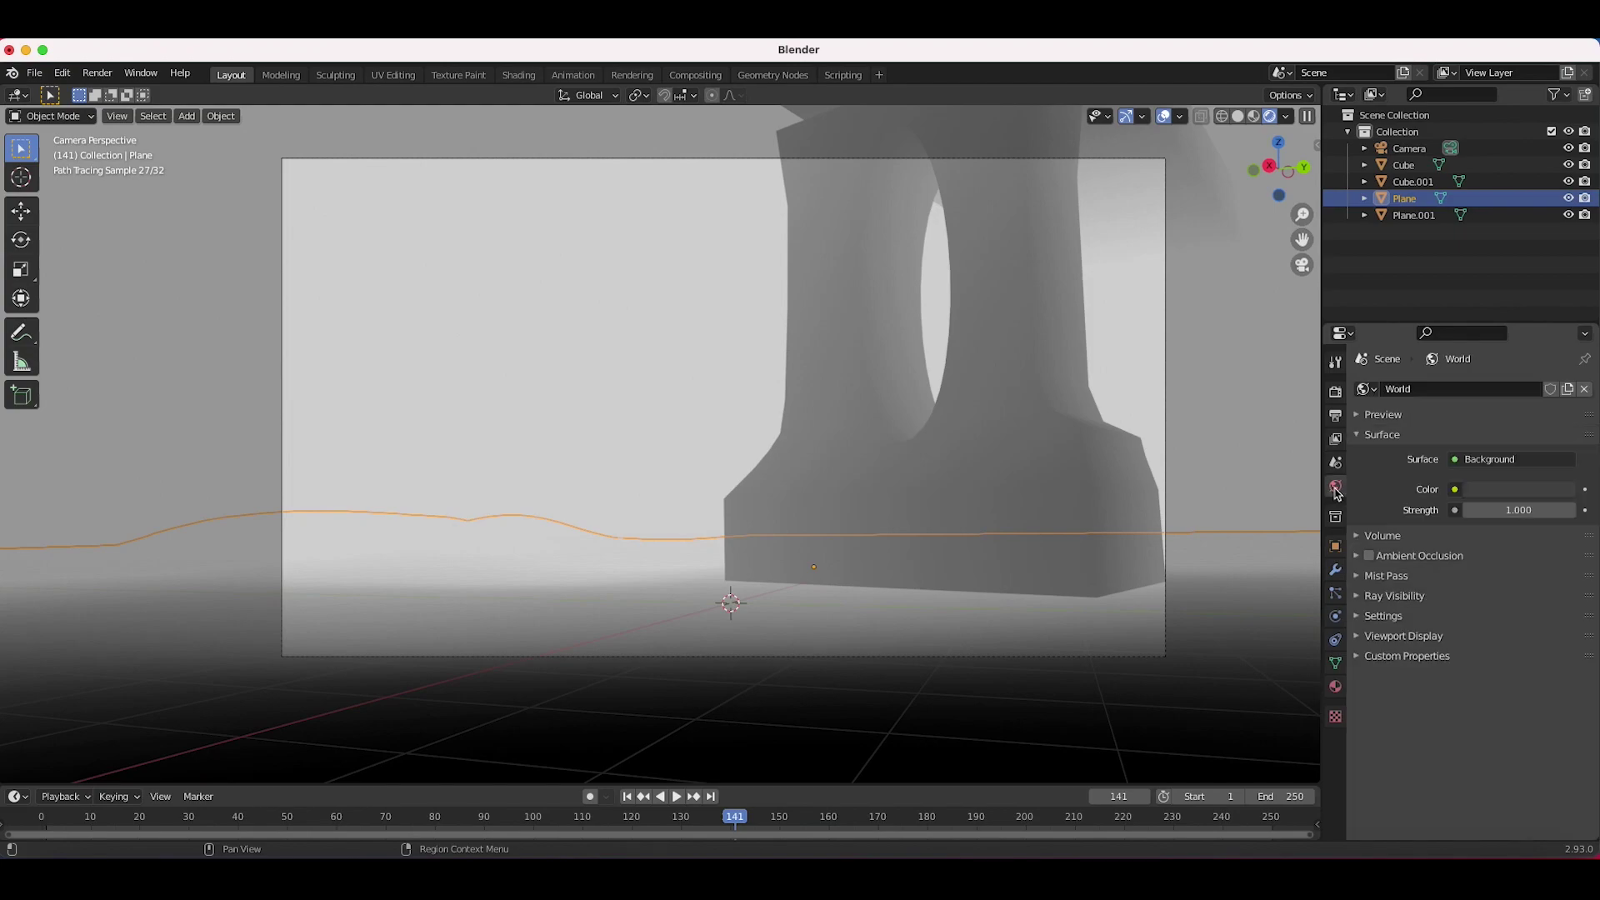
click(1358, 576)
click(990, 450)
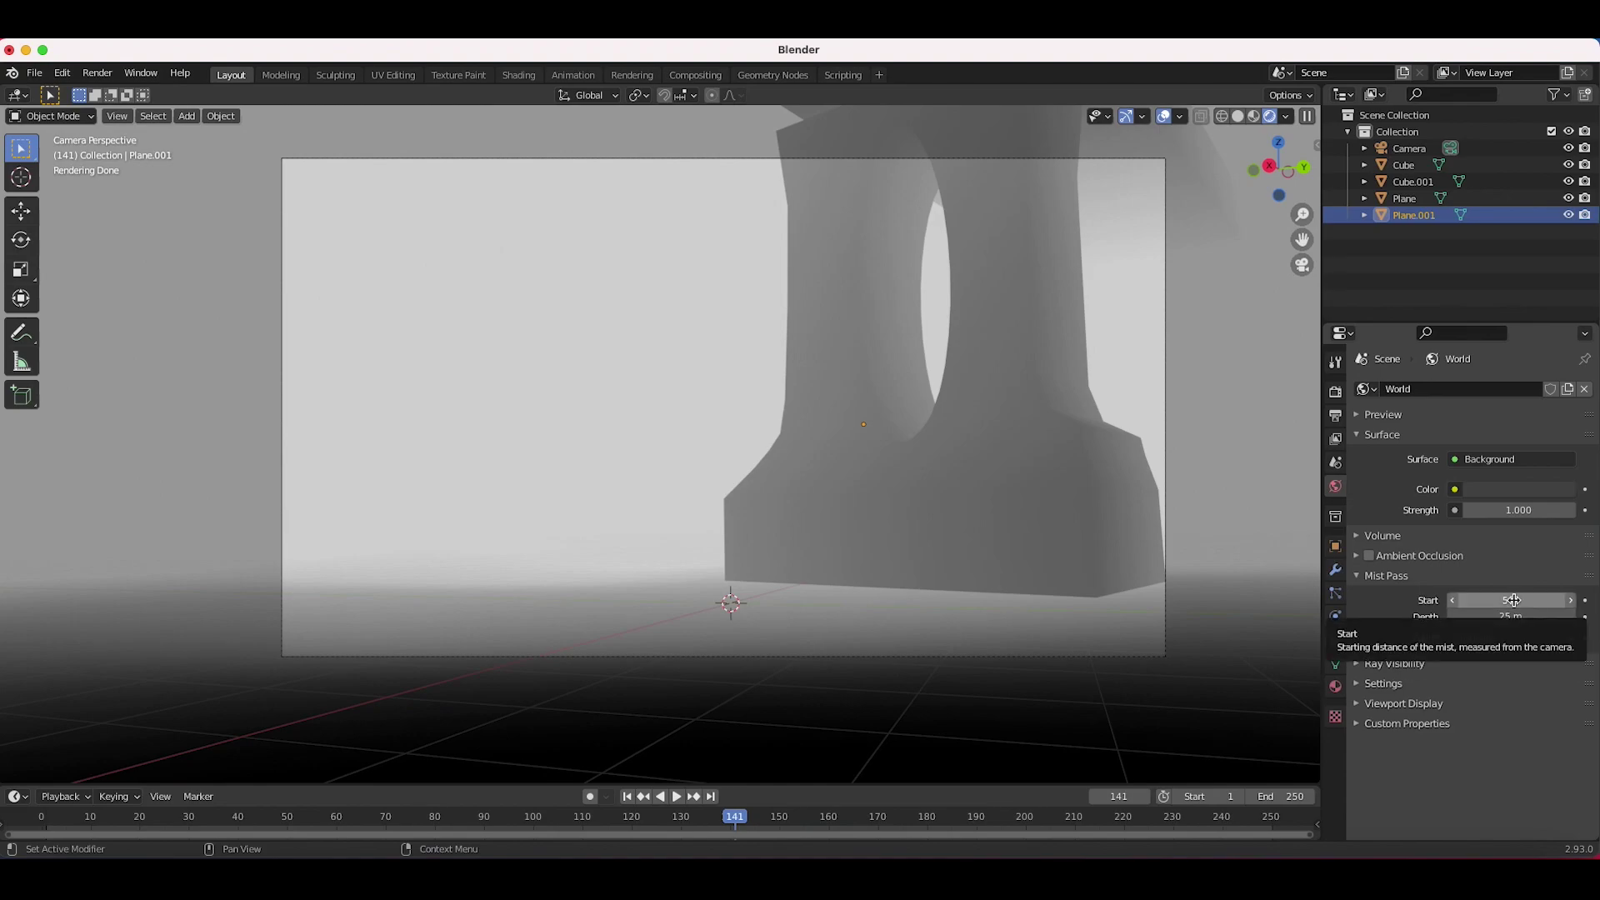
drag(1514, 601, 1471, 601)
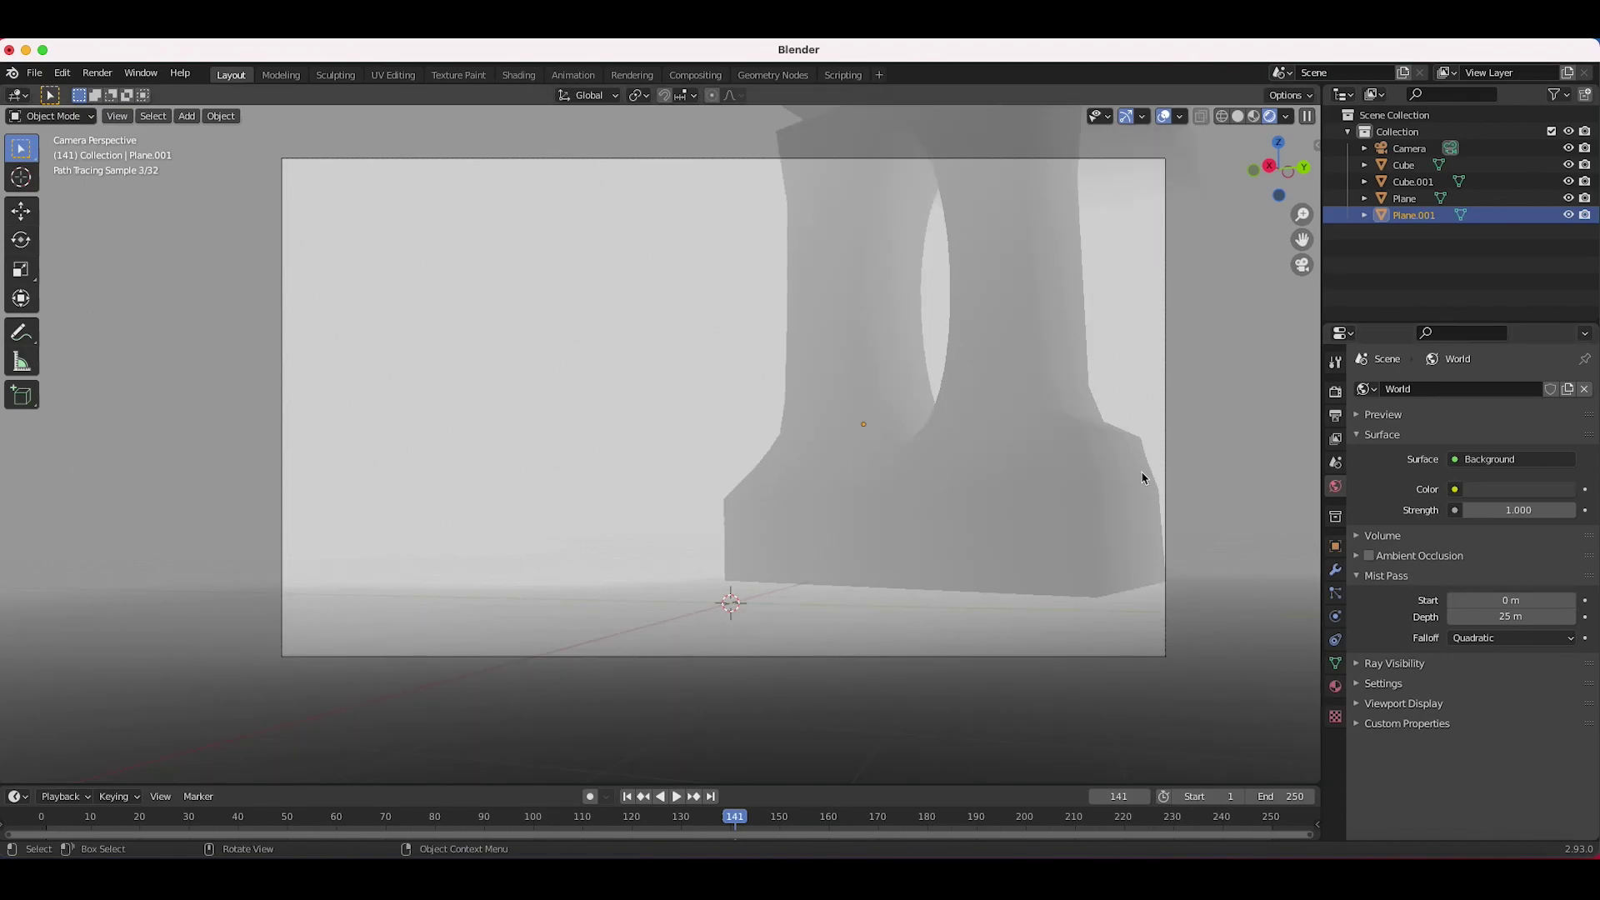
- Adjust the Mist Pass depth, trying 62 m and 24 m before settling on 48 m
drag(1501, 617, 1554, 617)
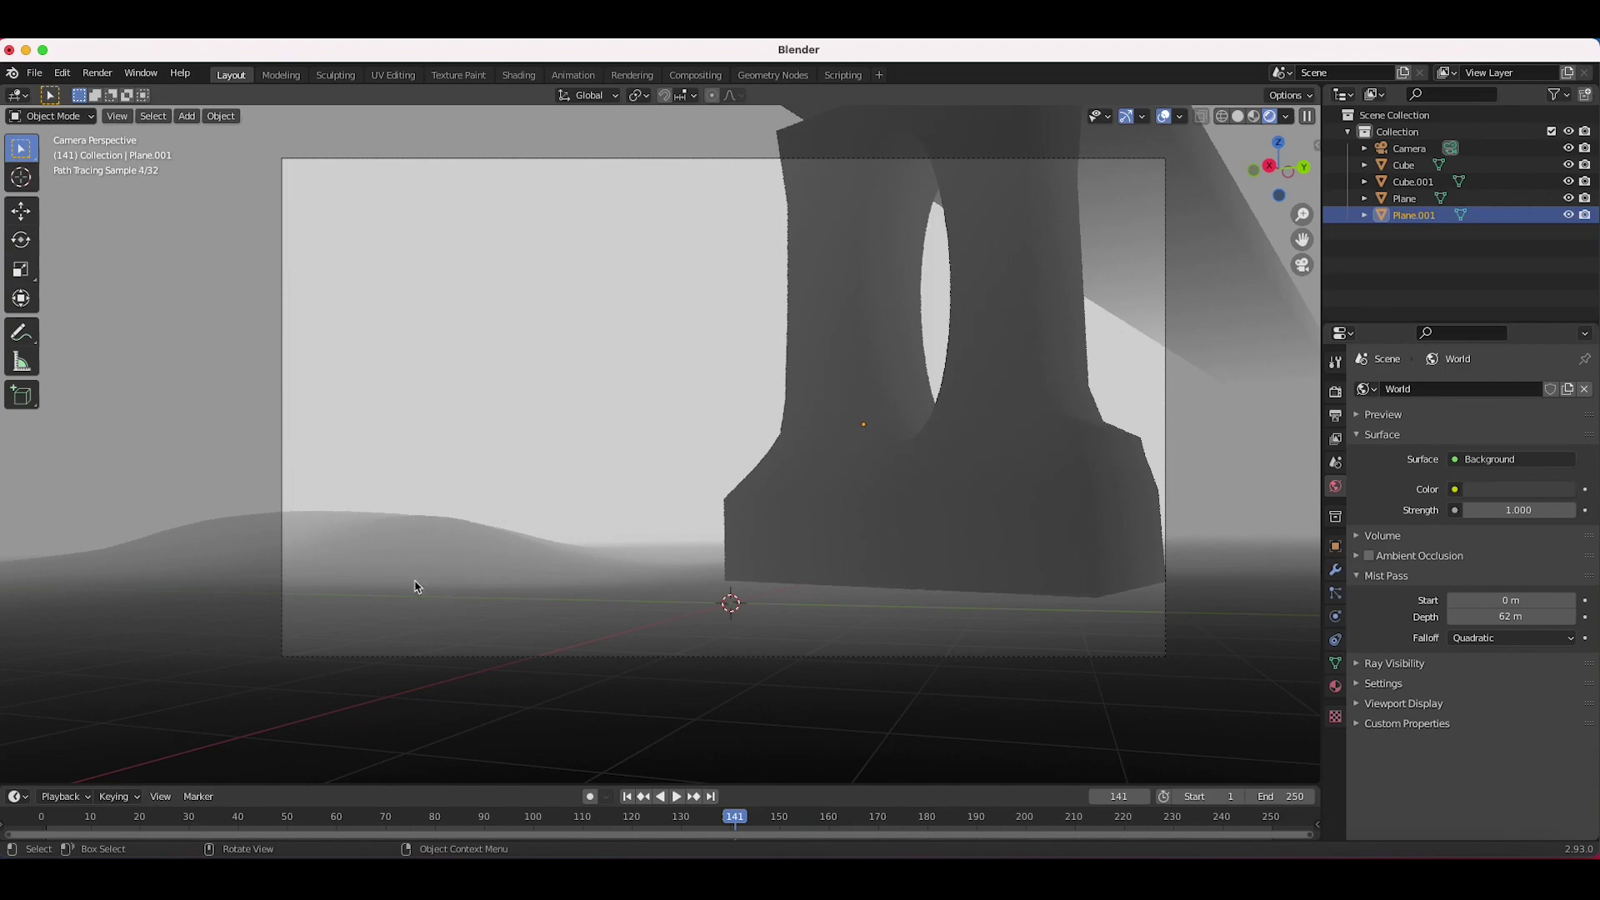
drag(1511, 616, 1468, 617)
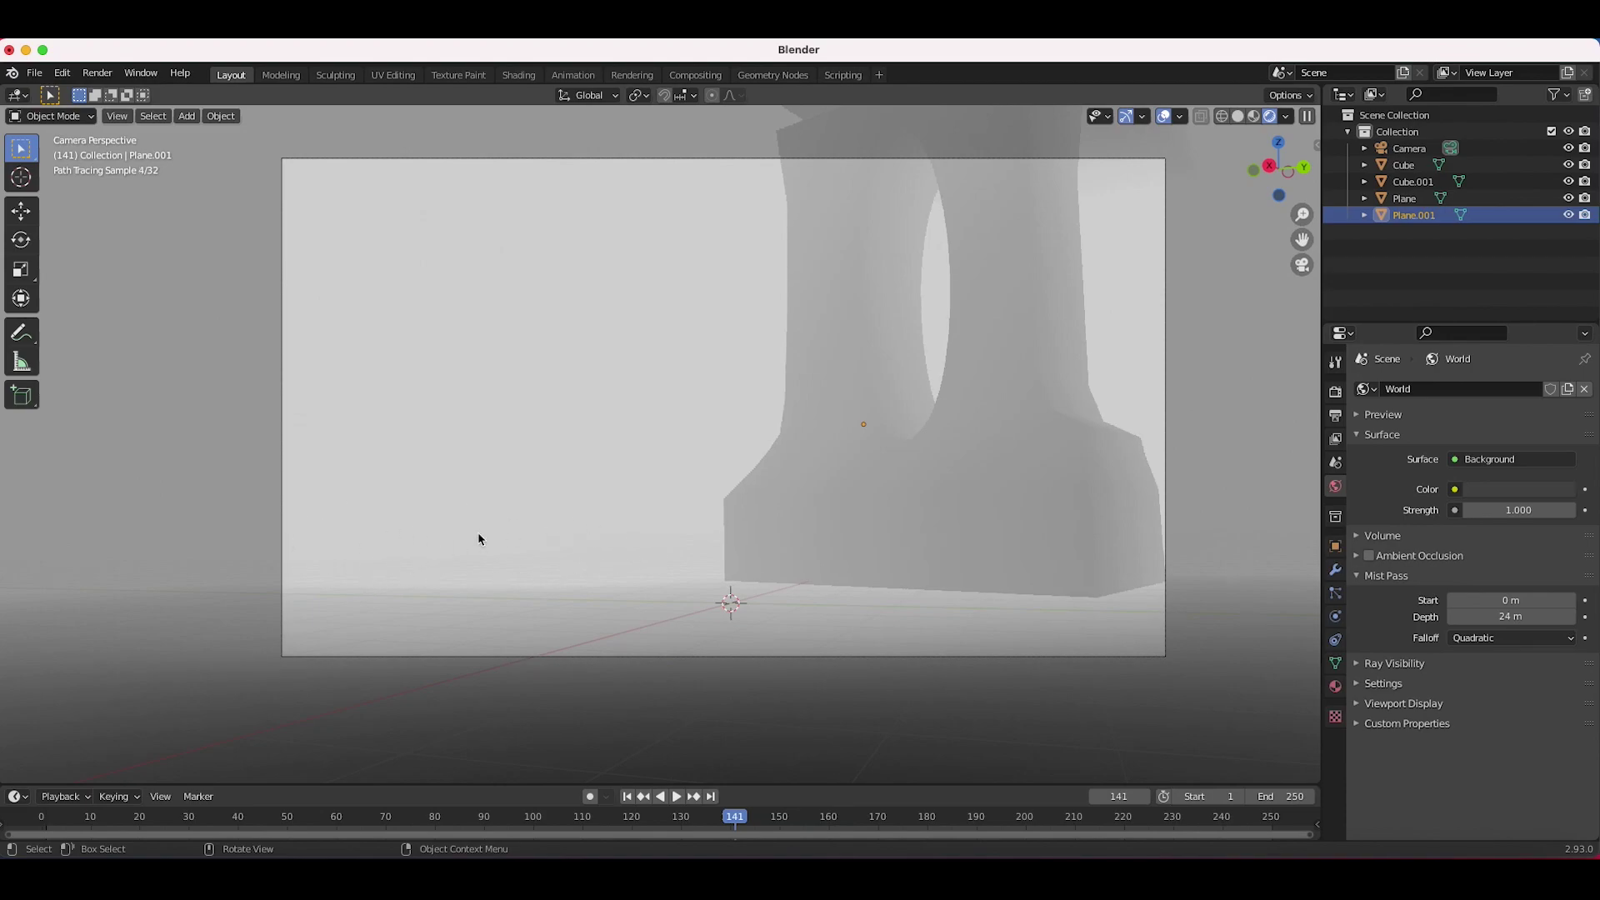
drag(1511, 617, 1577, 617)
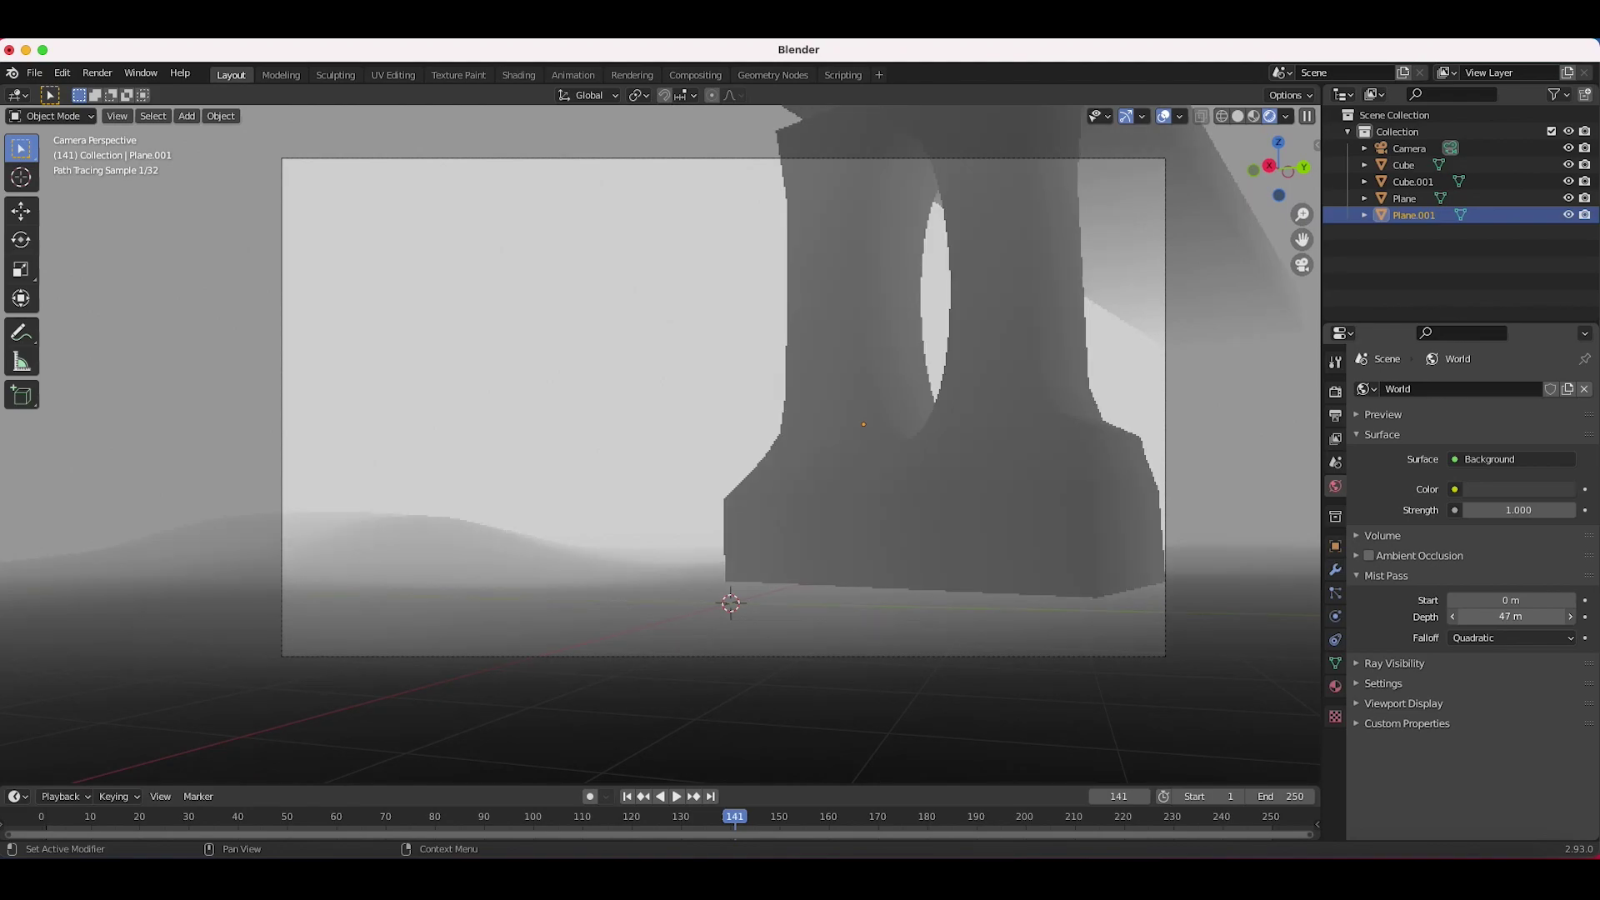
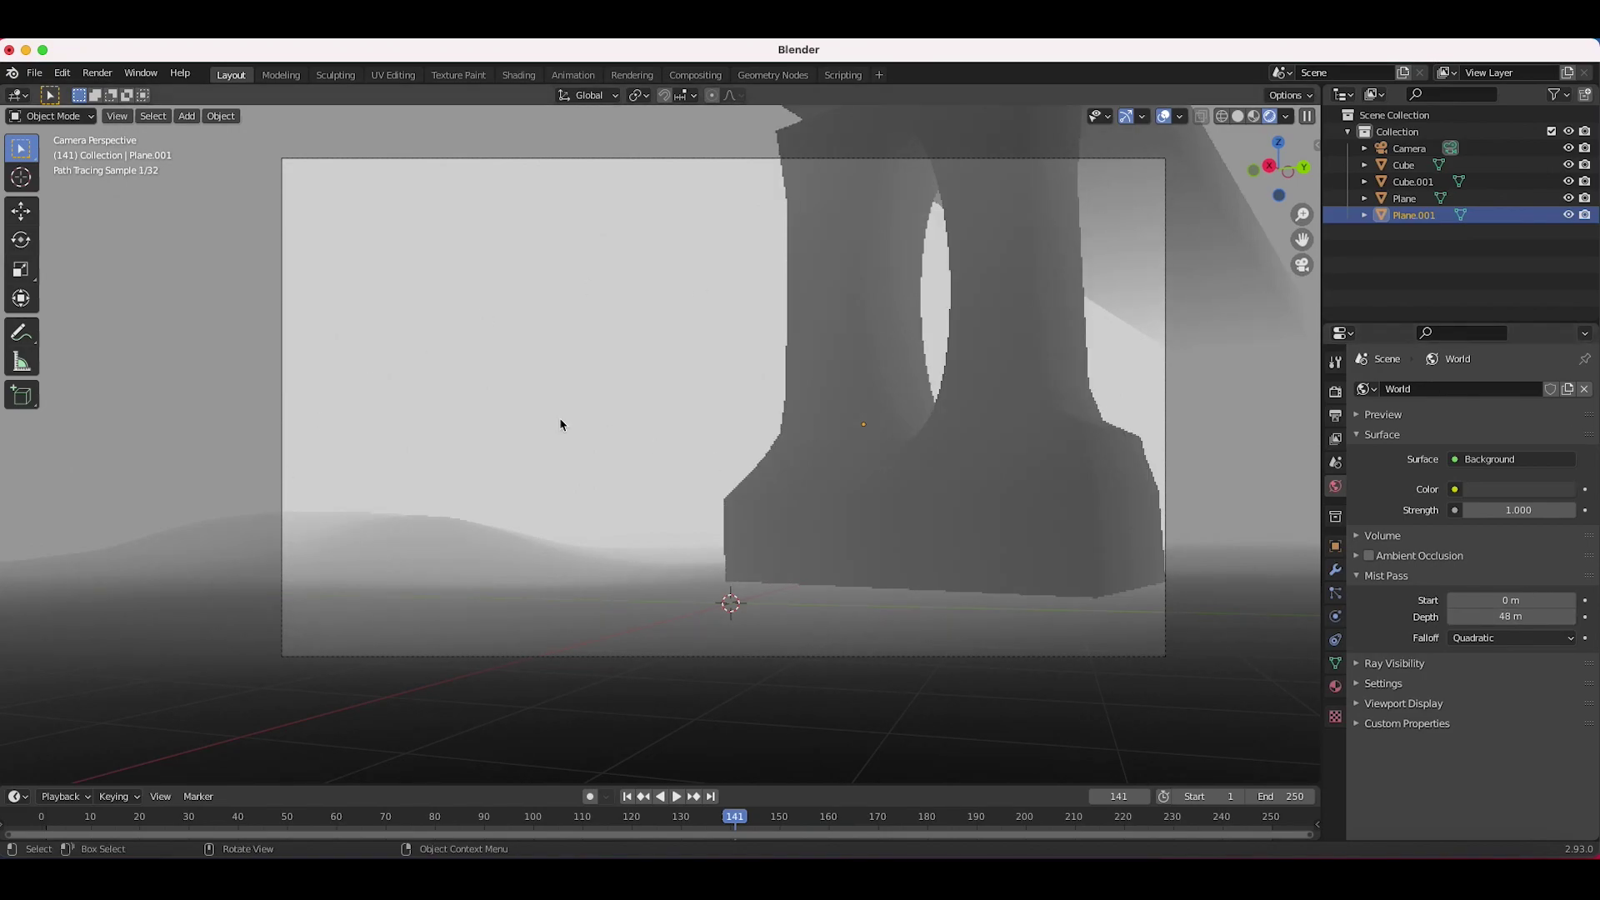
- Return the viewport to solid shading and save the project as "cgi mist tutorial" in the Weather FX Add-on folder
key(z)
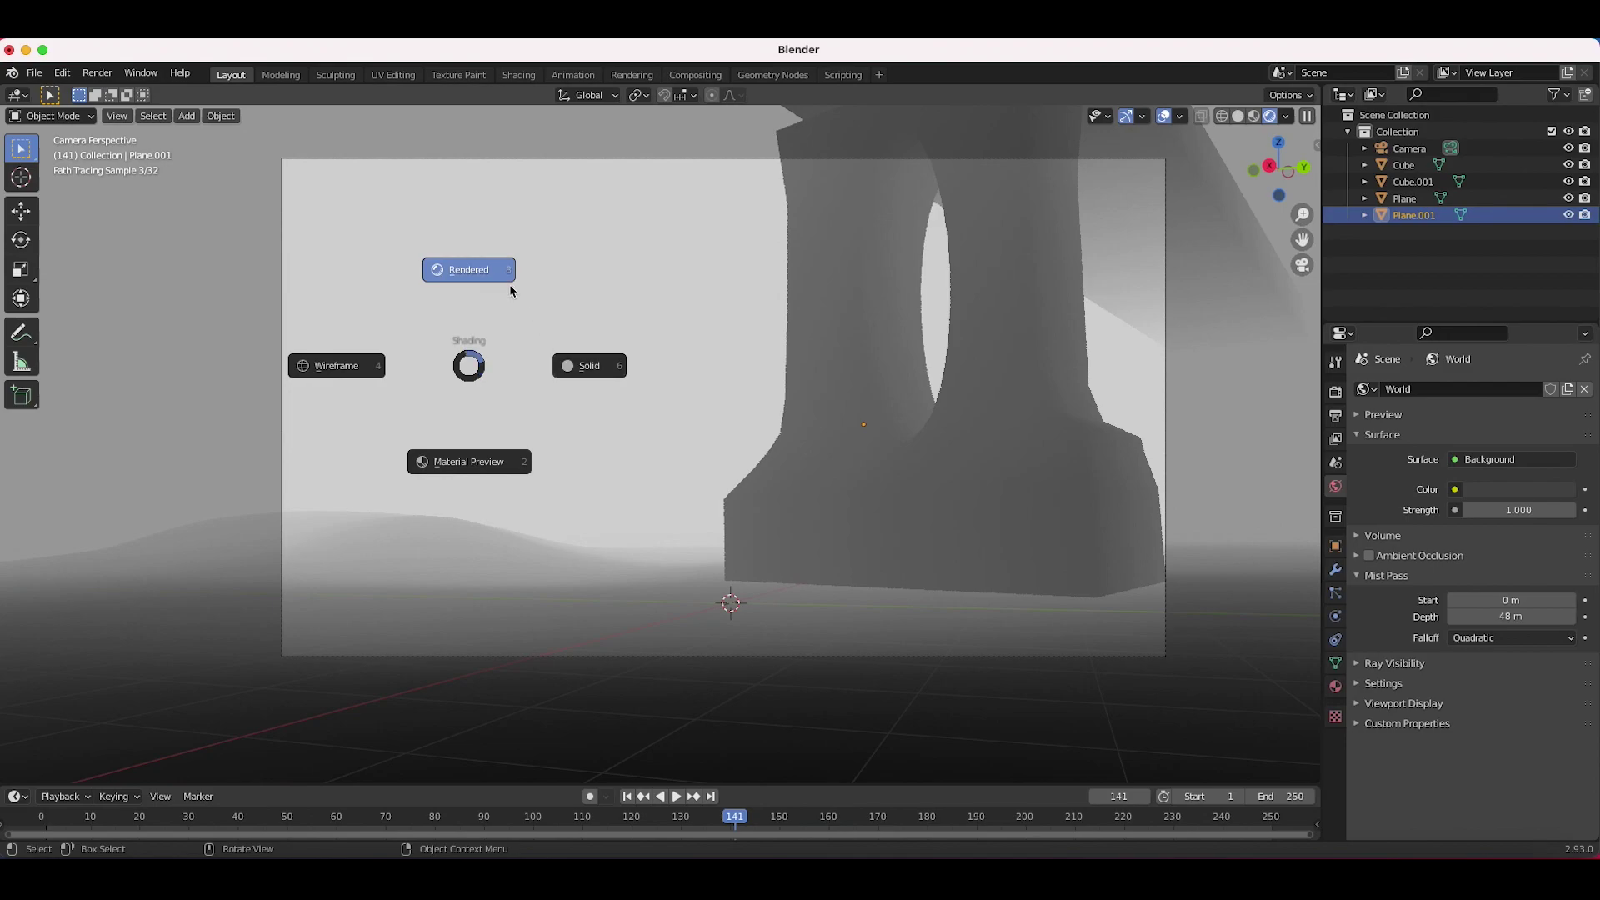
click(606, 372)
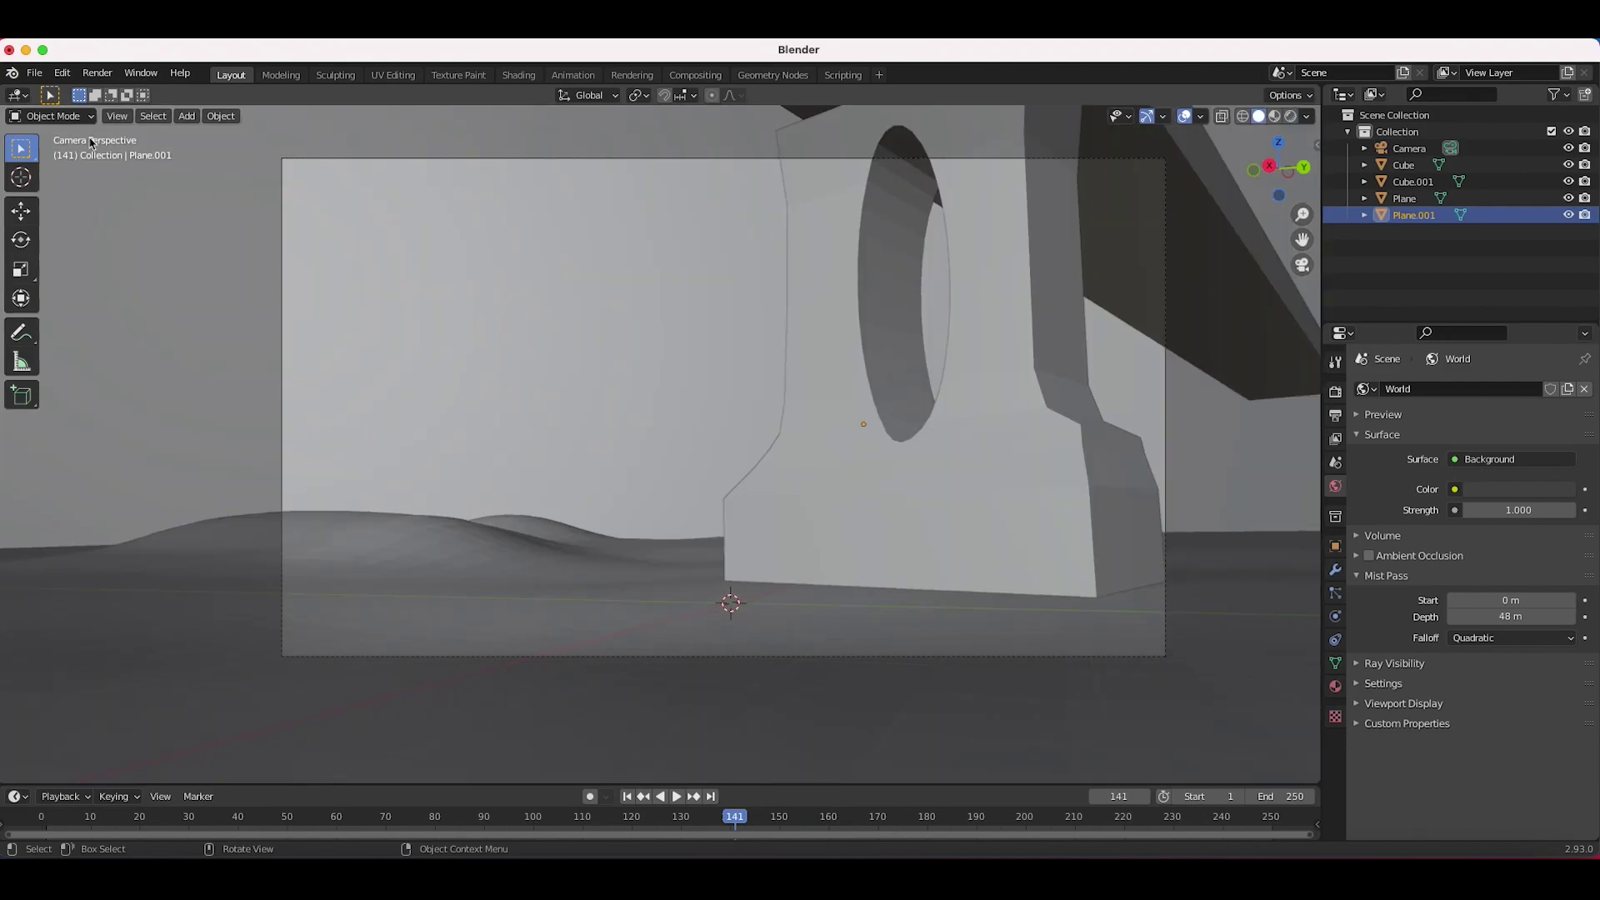
click(34, 72)
click(60, 200)
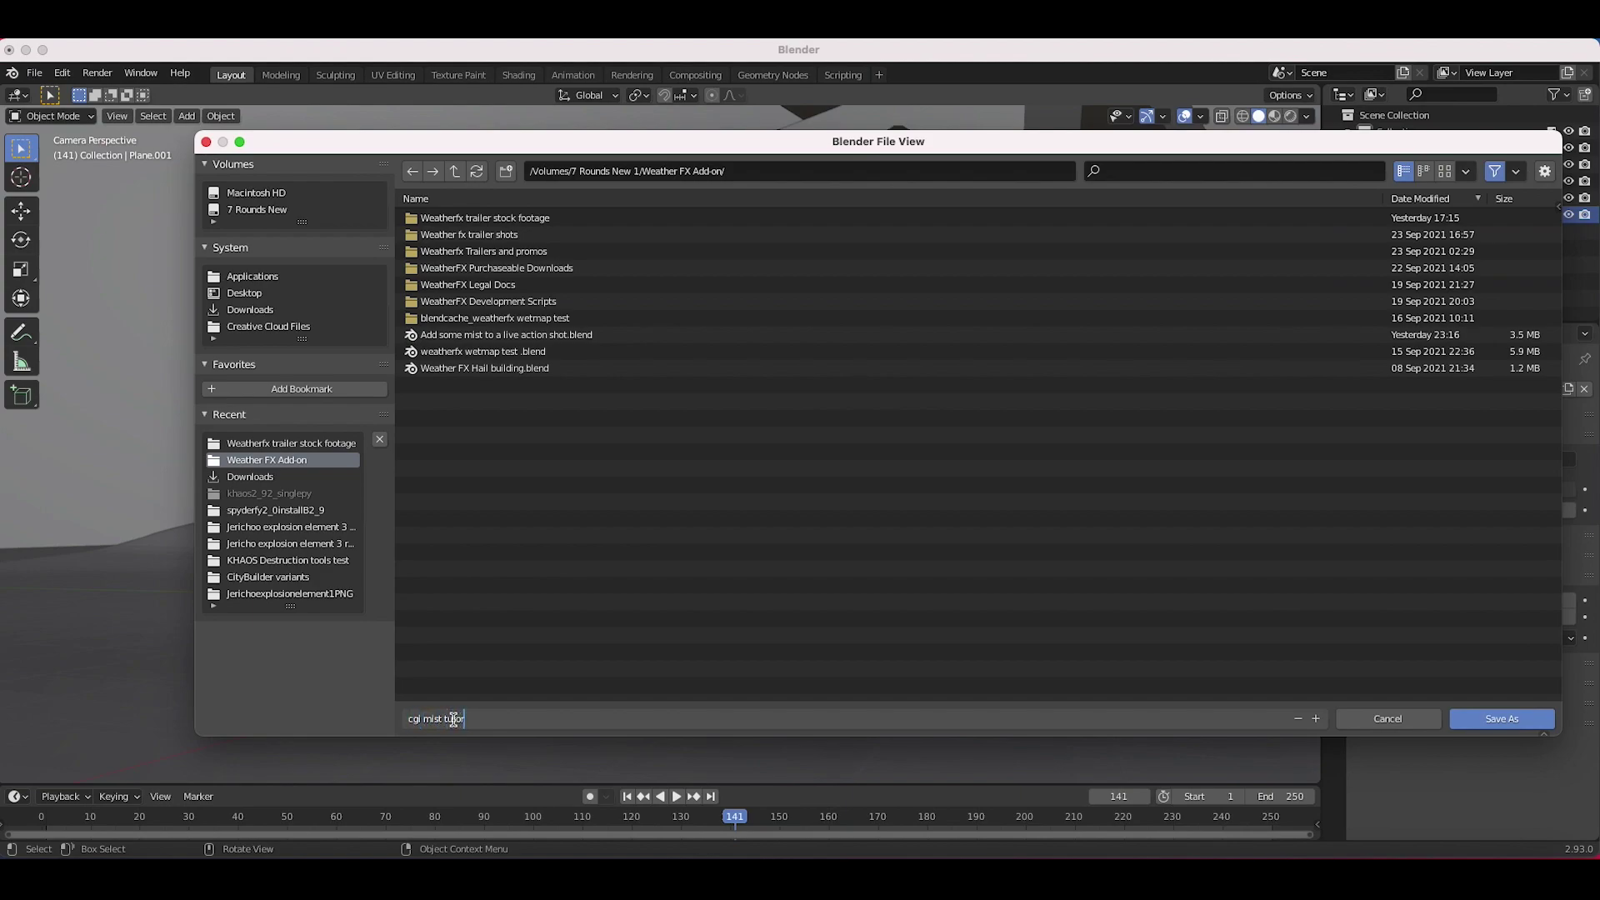
text(cgi mist tutorial)
click(1500, 719)
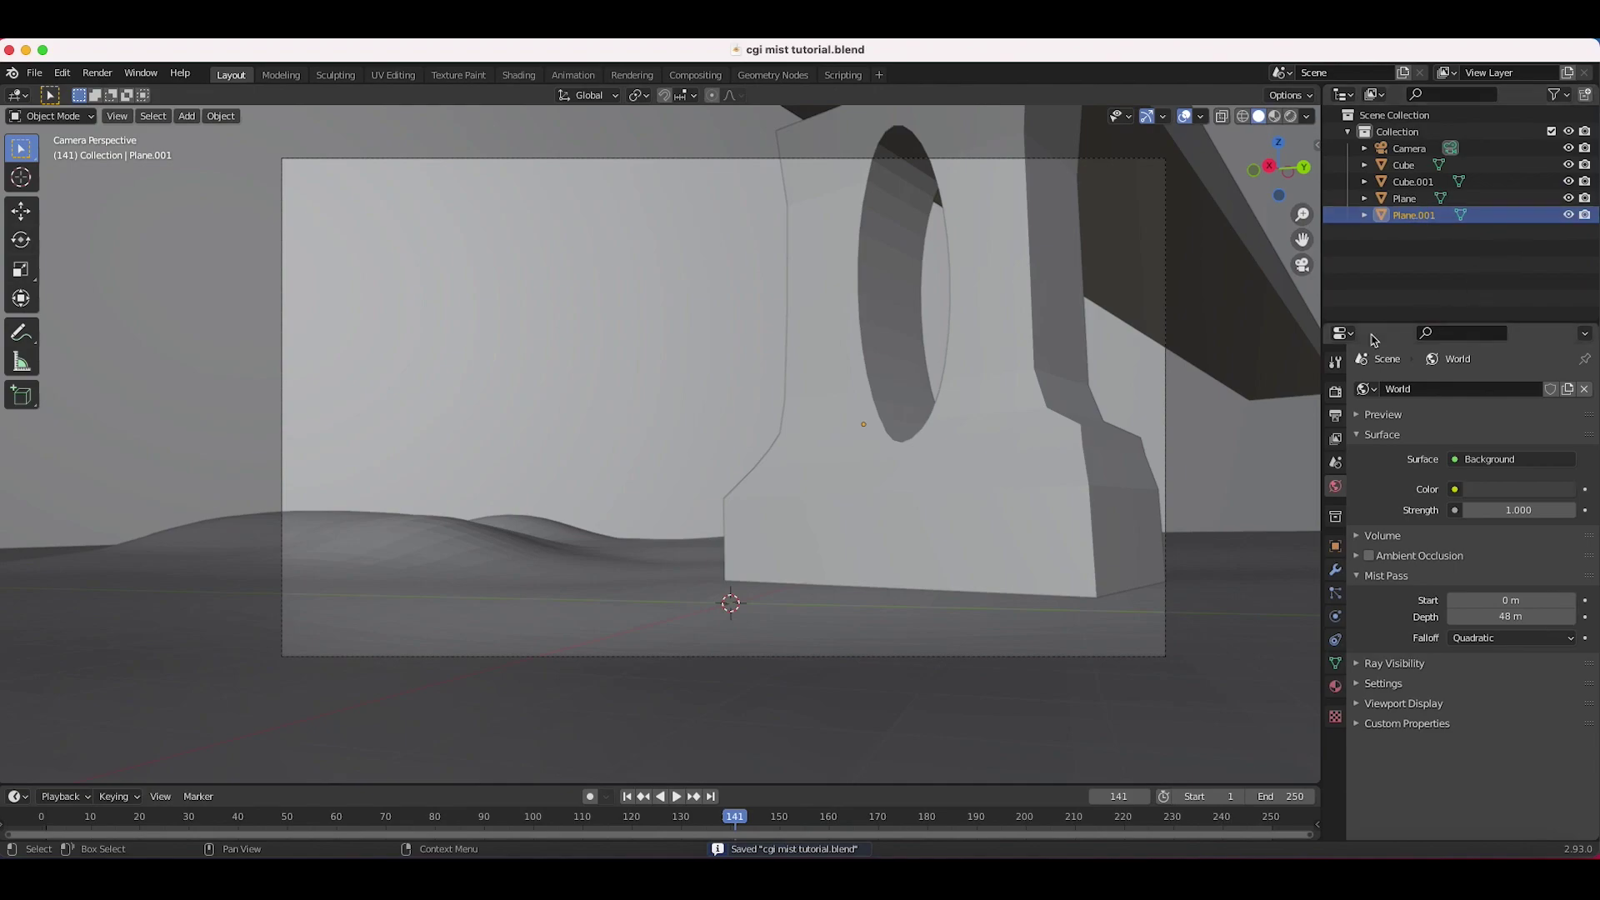
- Set the Cycles render samples to 40
click(1336, 393)
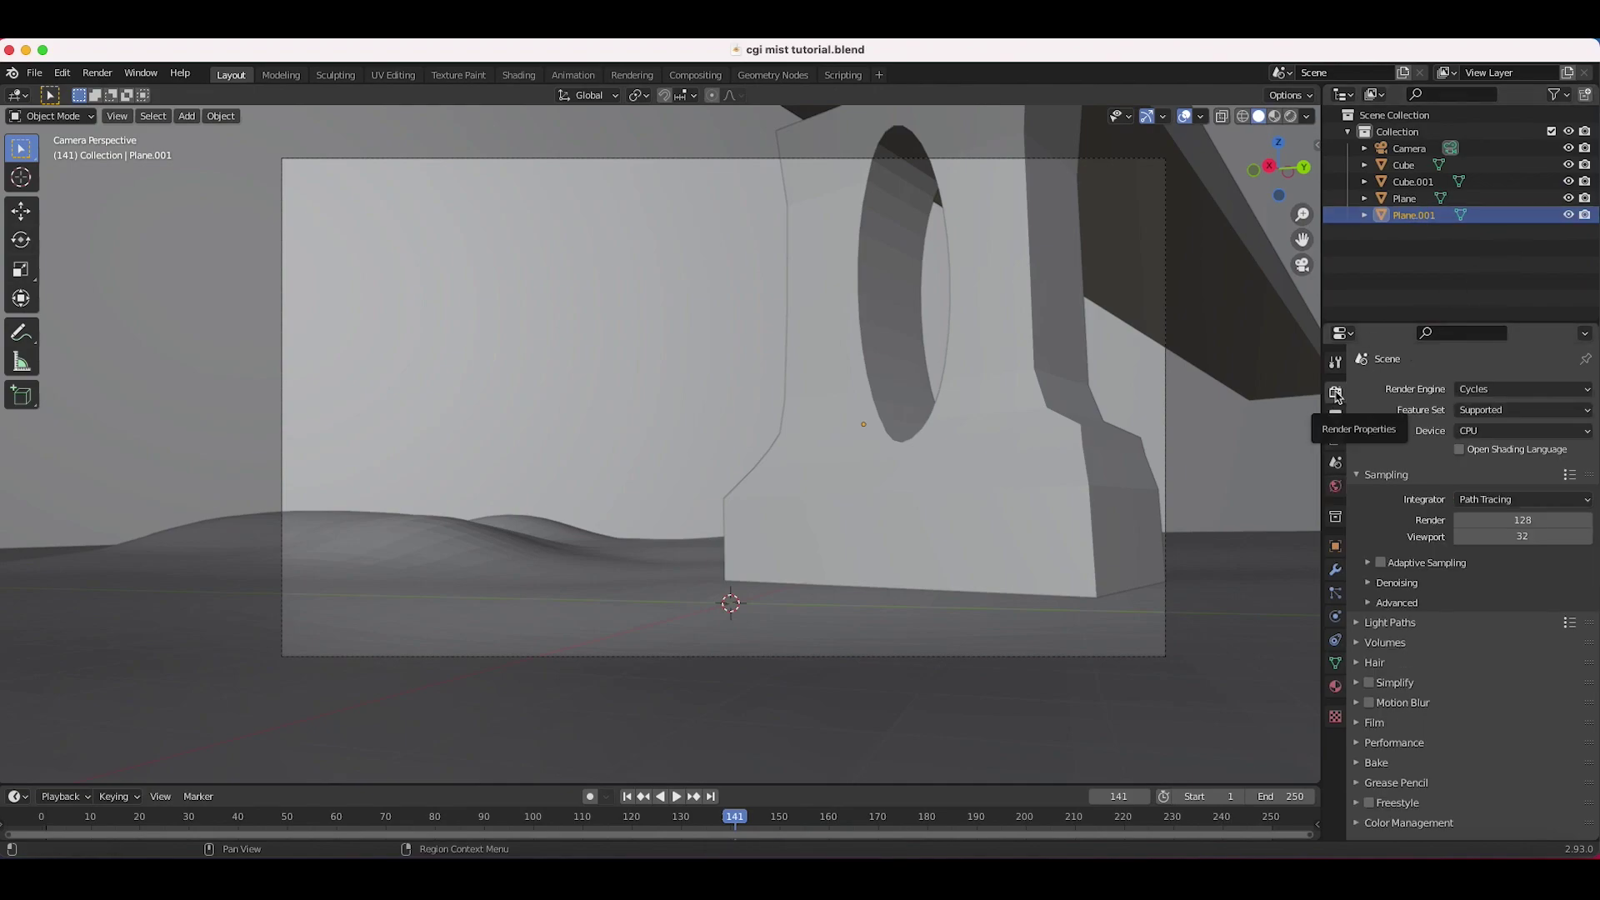
click(1492, 519)
text(40)
key(Return)
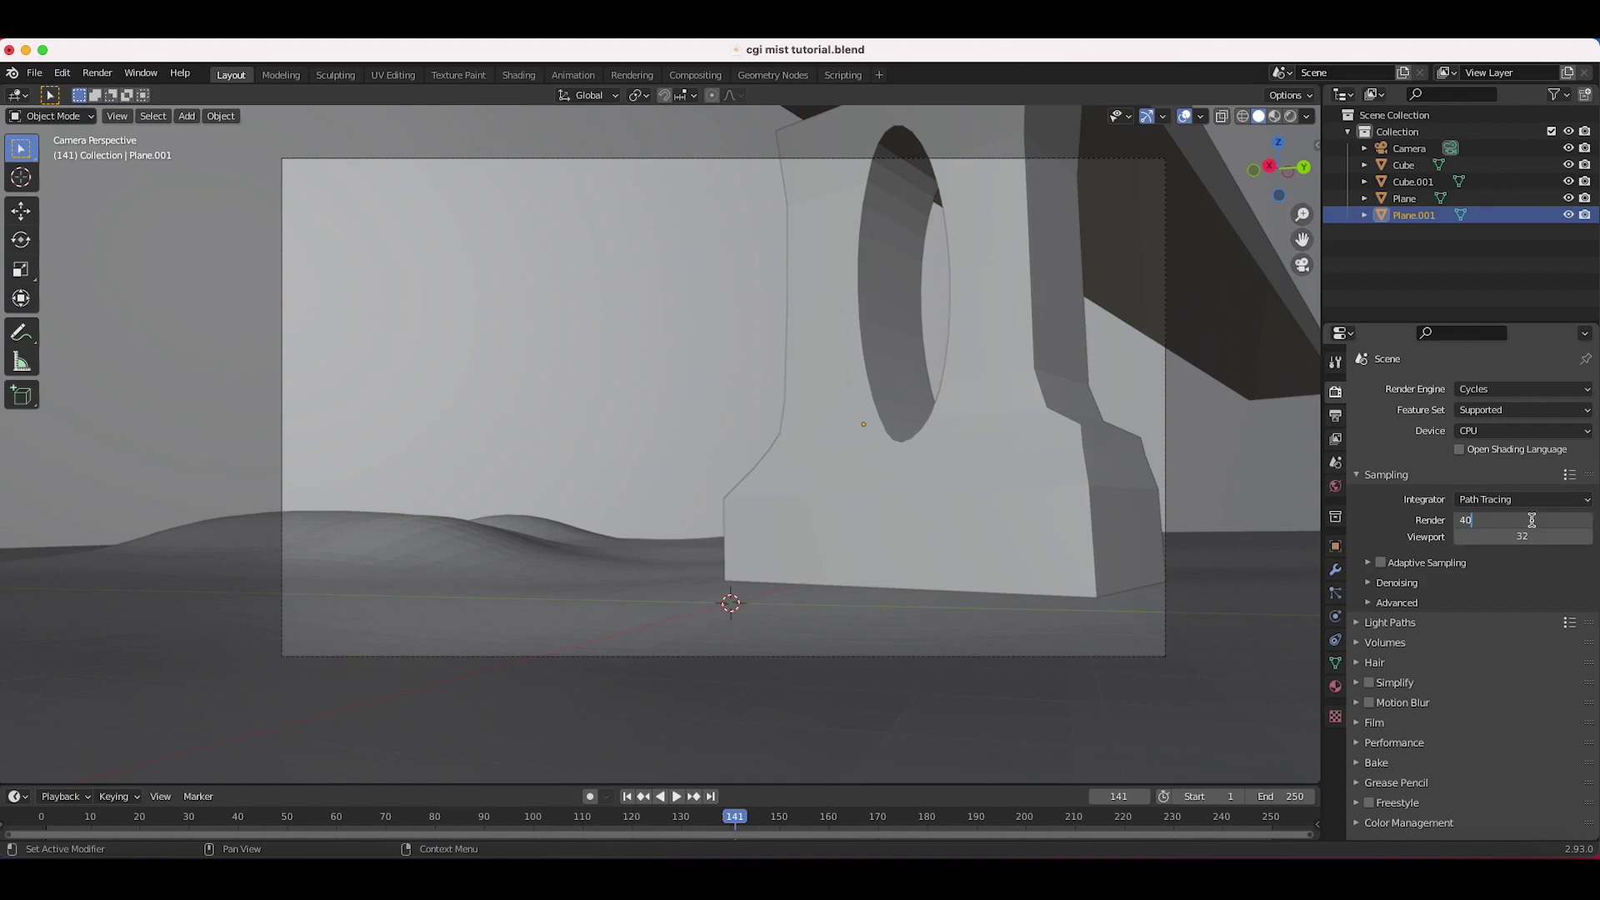
click(1368, 603)
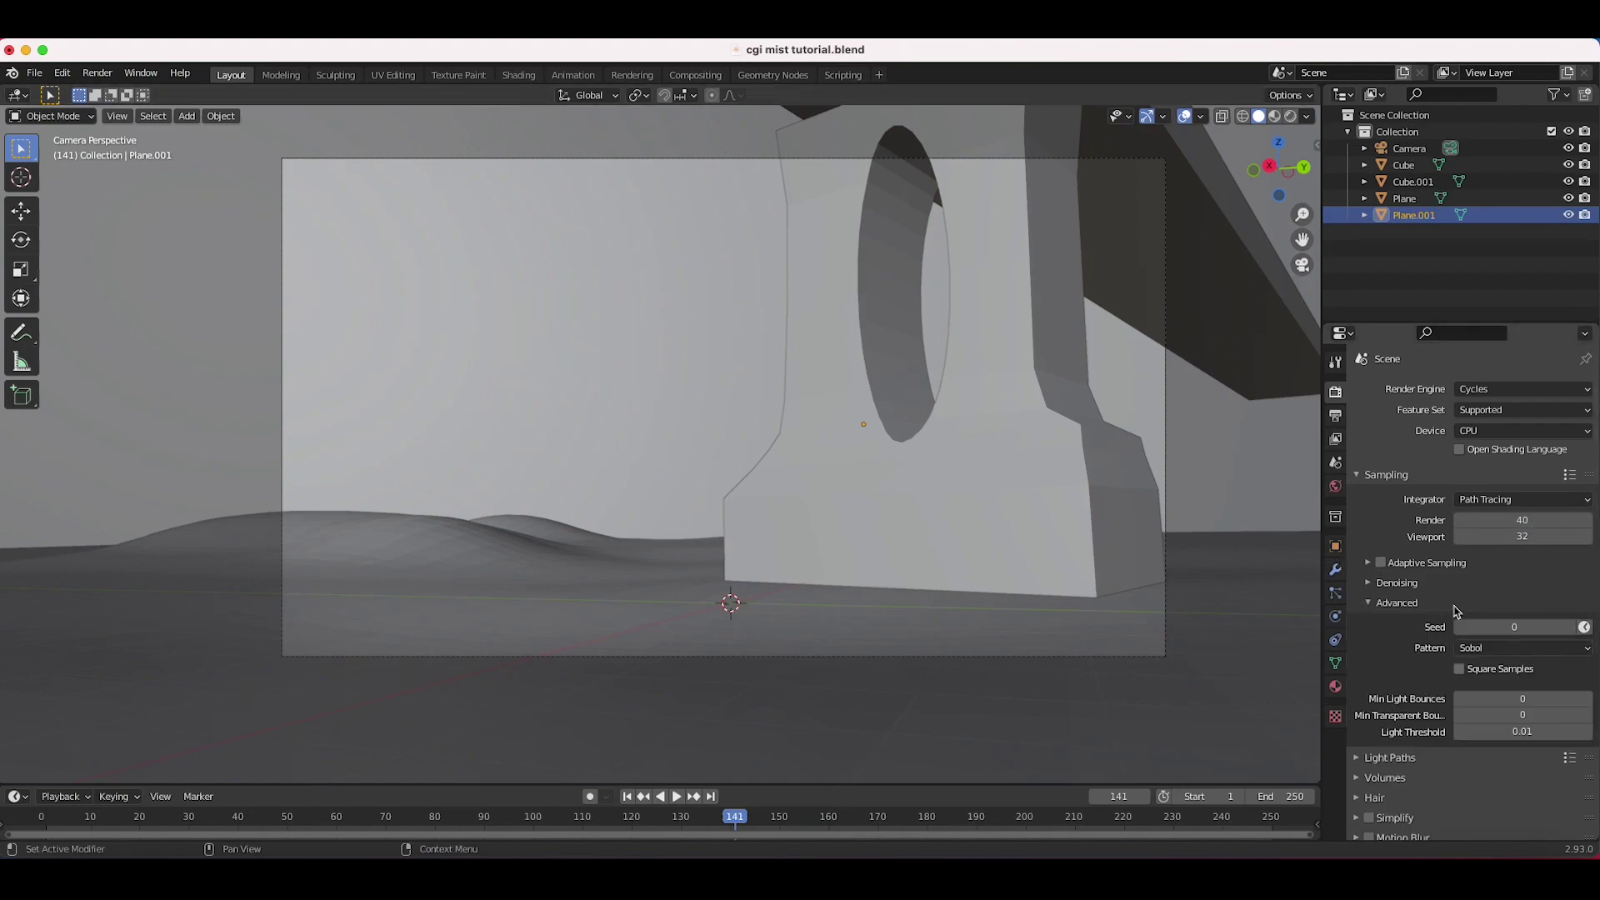
click(1370, 602)
- Enable the transparent background in the Film render settings
click(1358, 724)
scroll(1360, 727, down, 2)
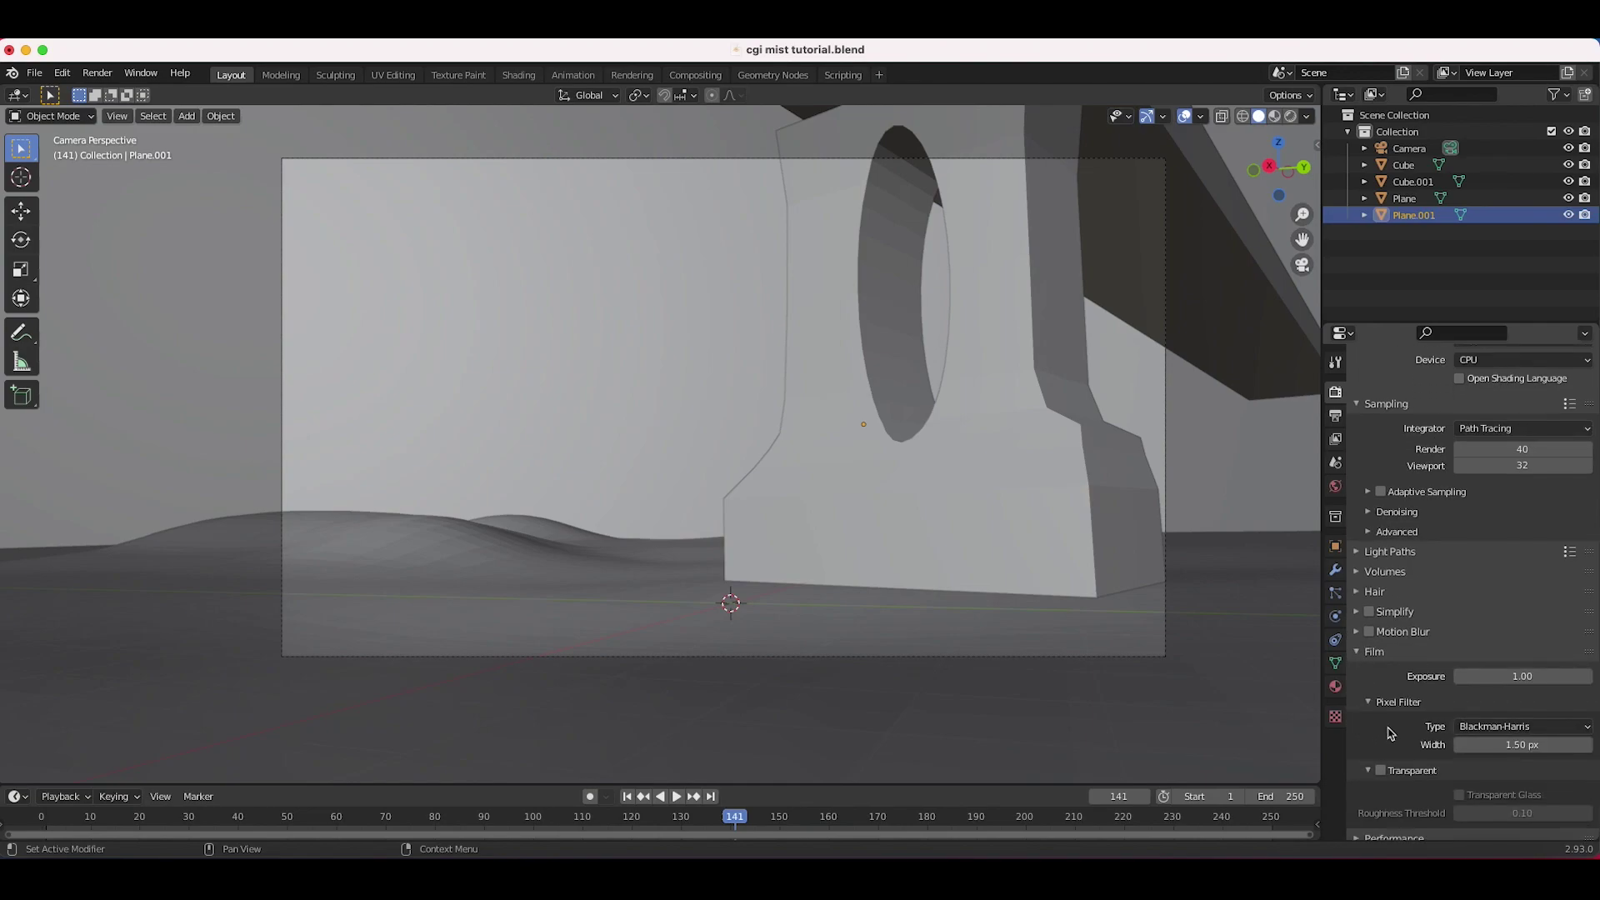
click(1380, 771)
click(1364, 653)
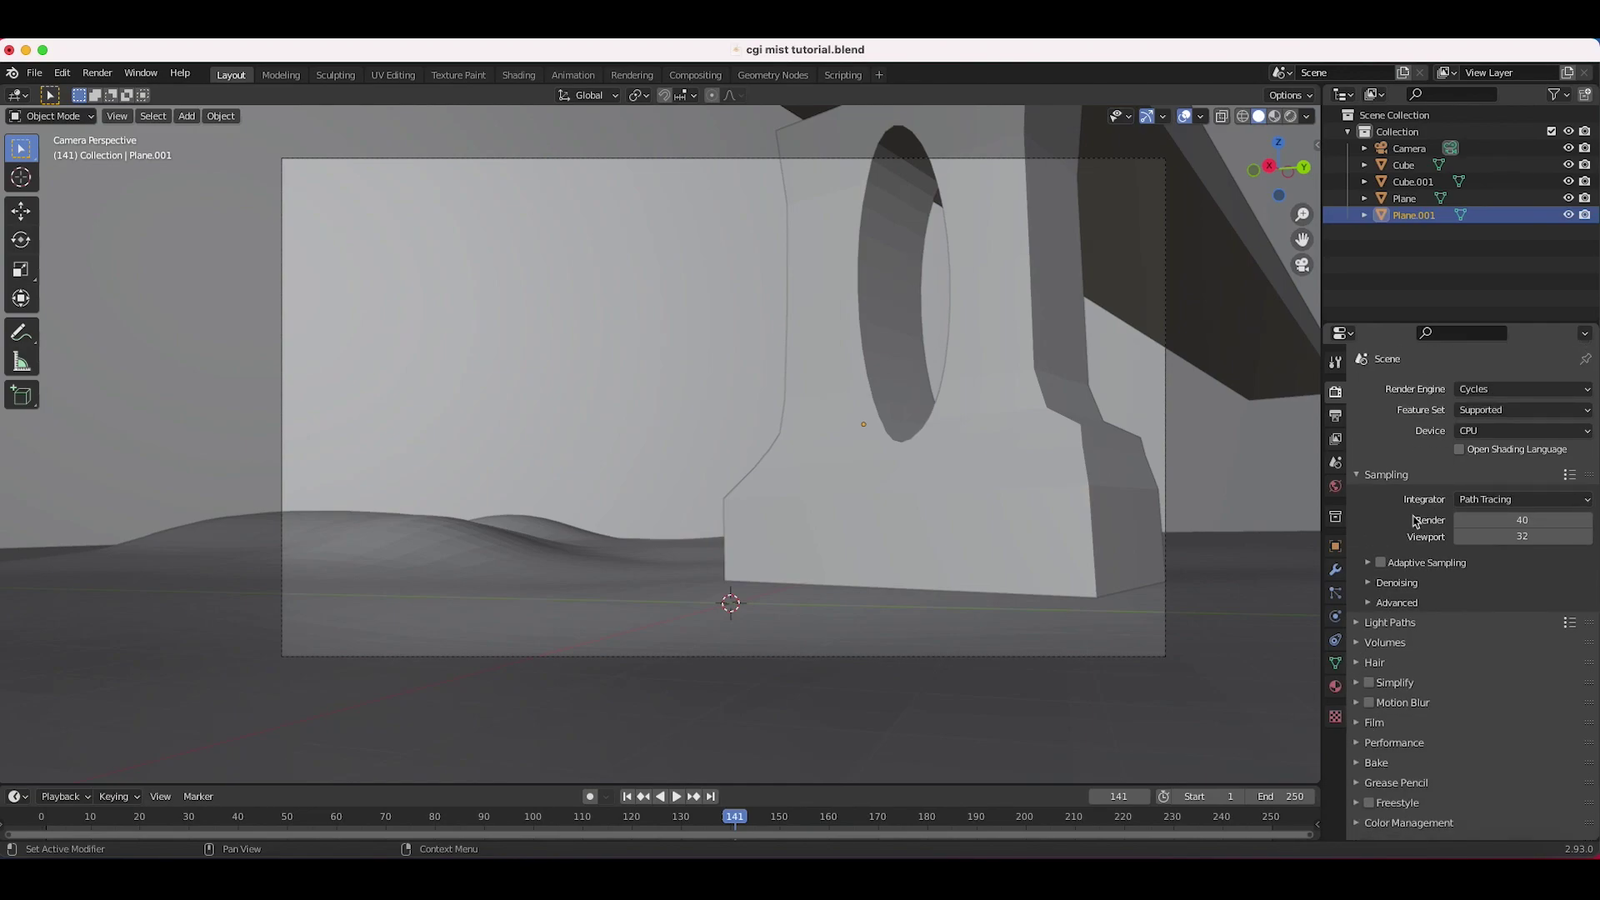
- Create a render output folder named "CGI Mist tutorial render" inside the Weather FX Add-on folder and open it
click(1337, 415)
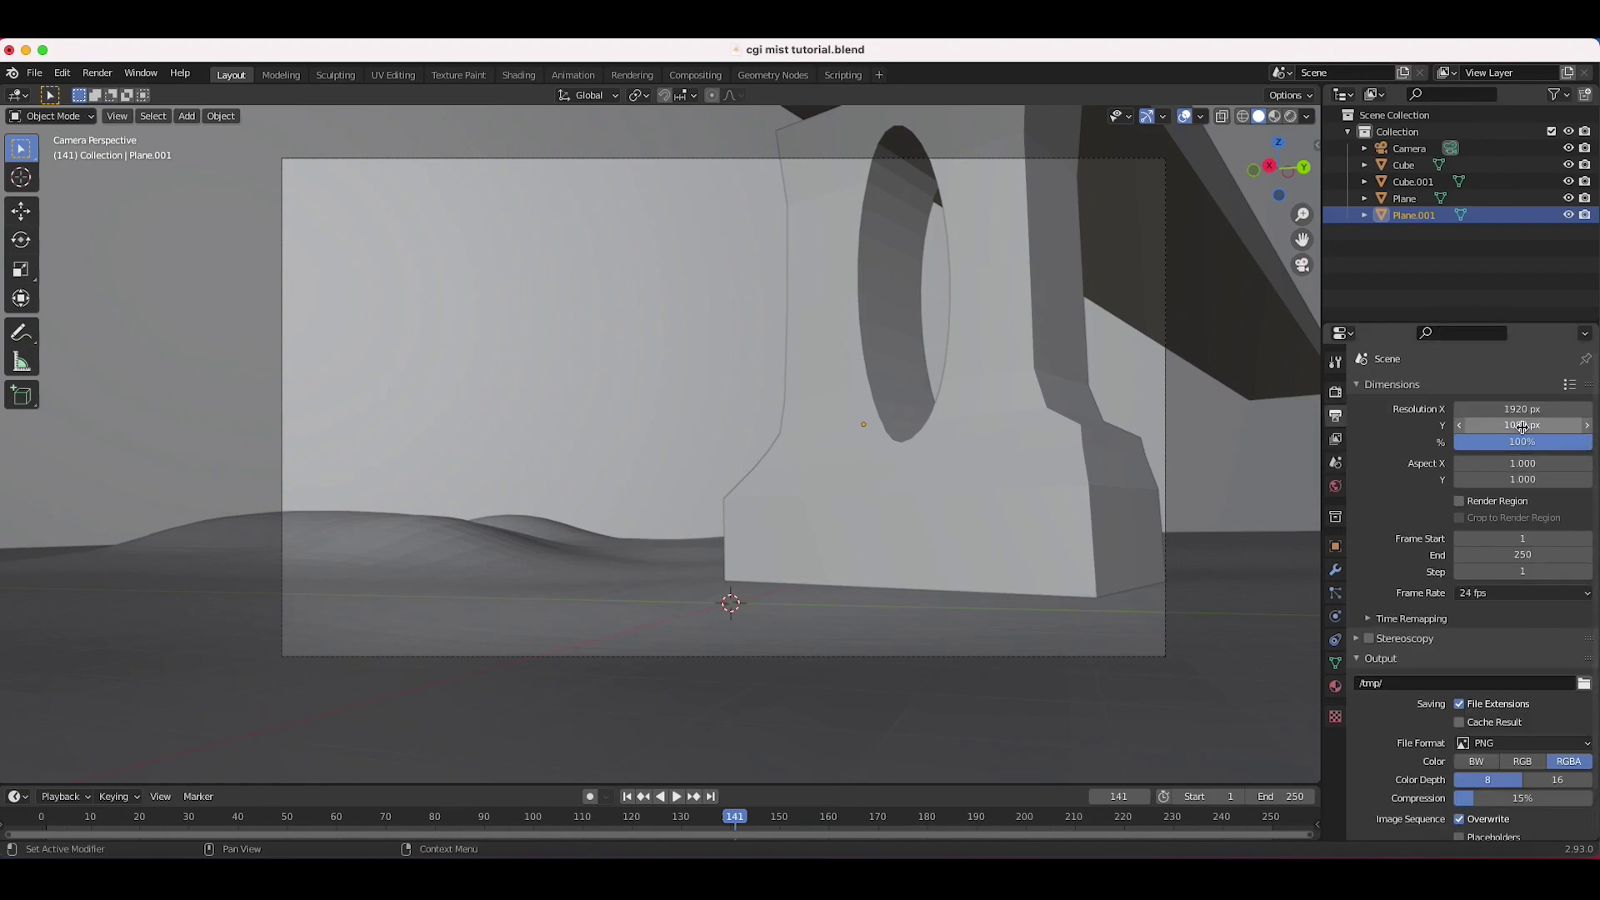
scroll(1384, 677, down, 2)
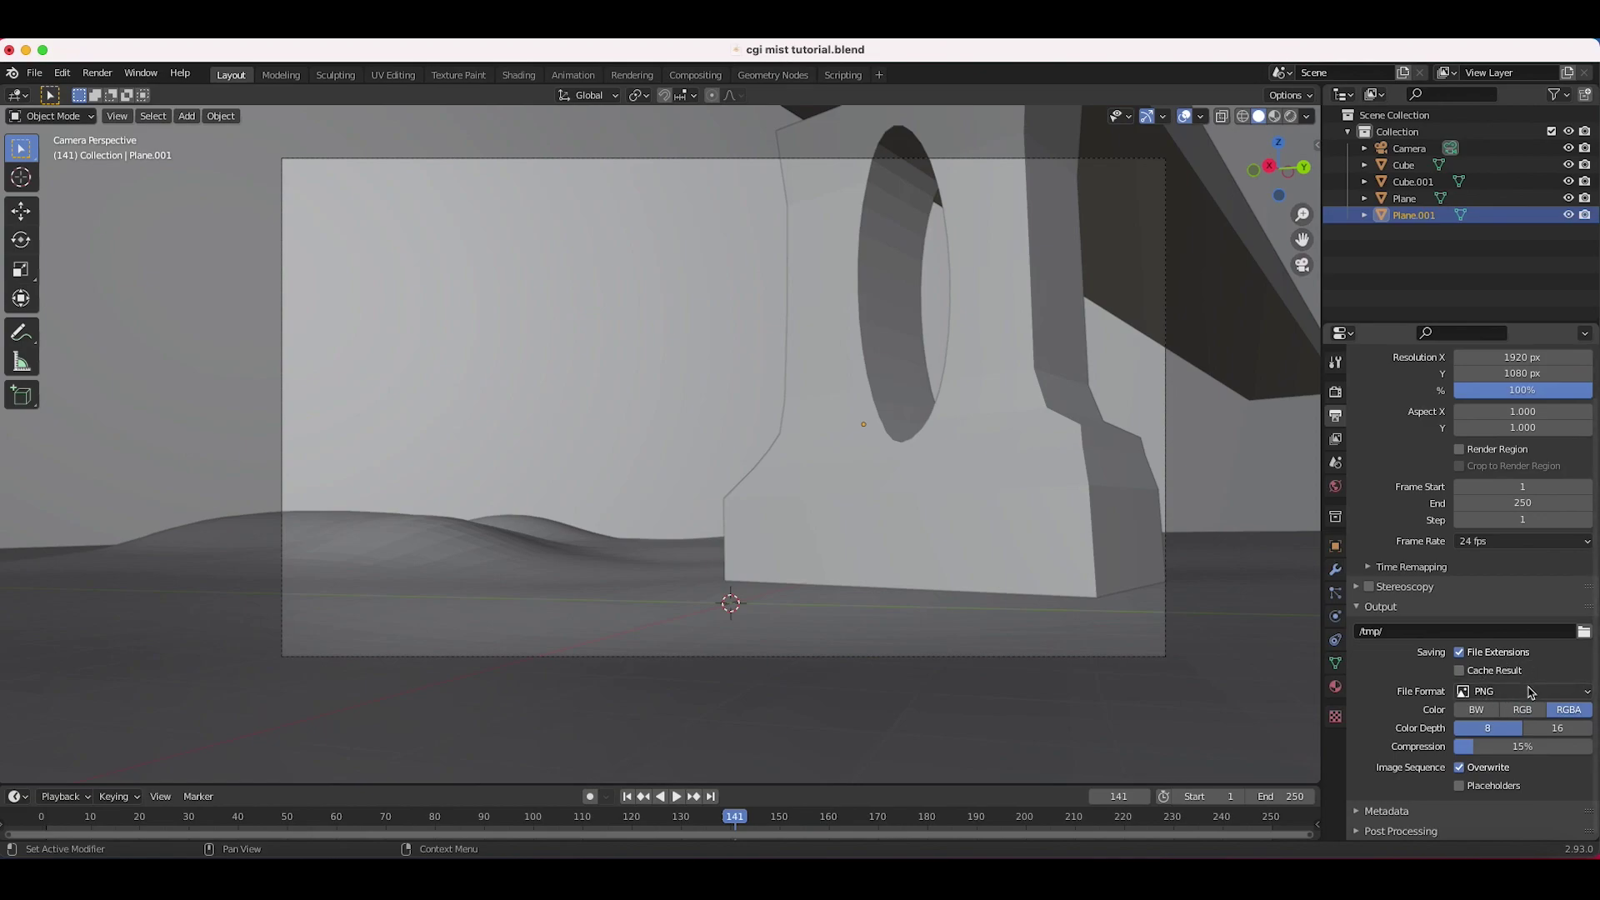
click(1531, 692)
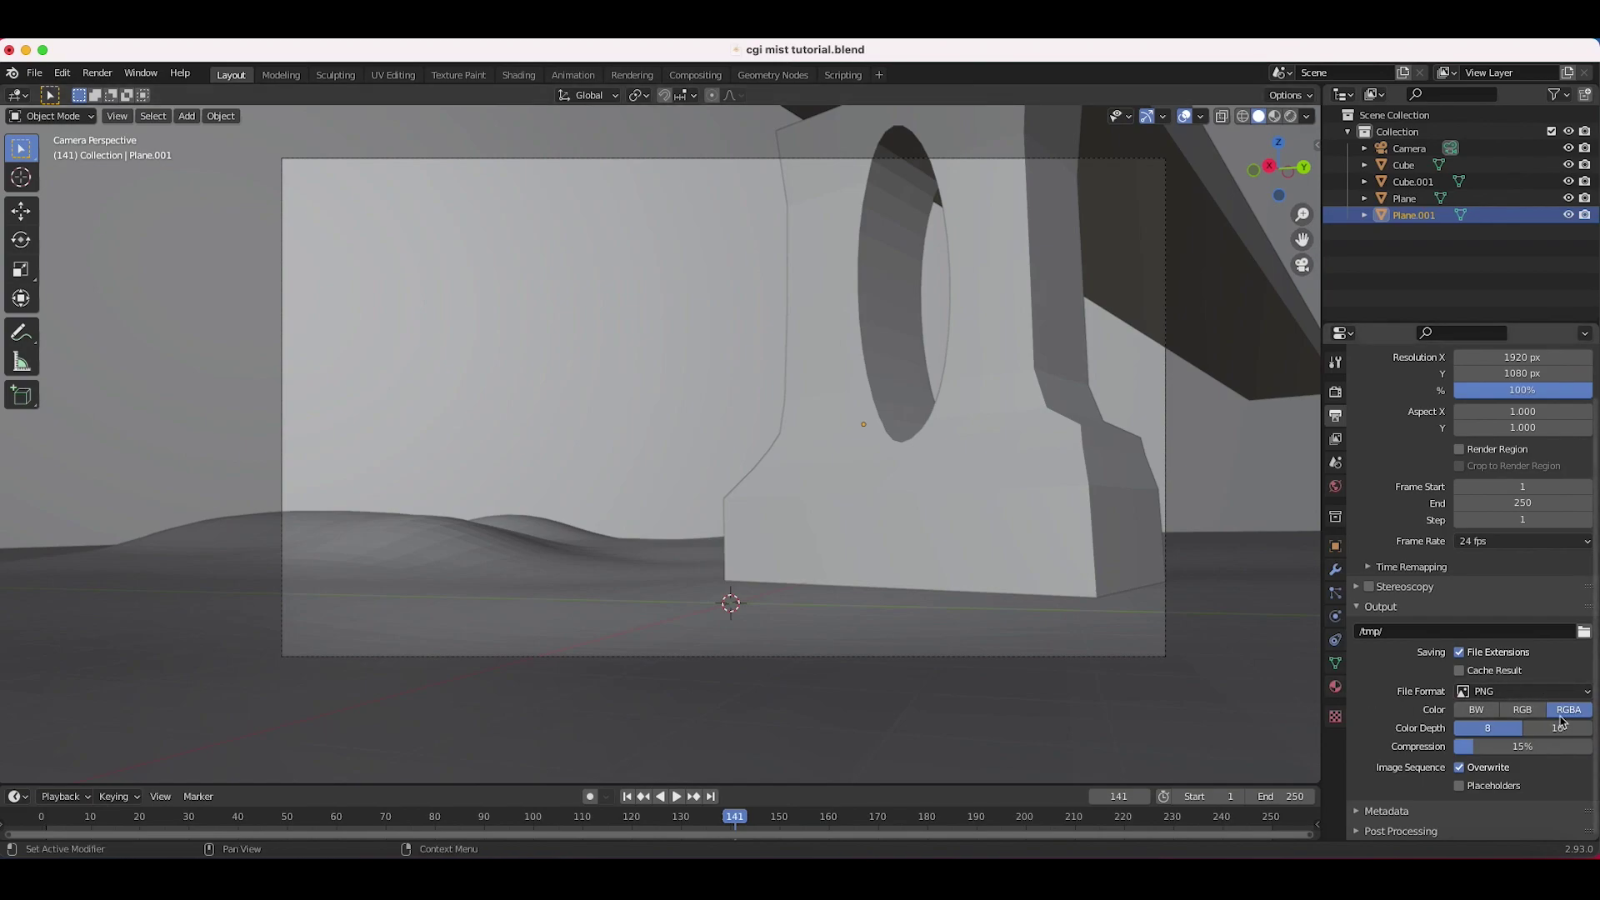
click(1584, 632)
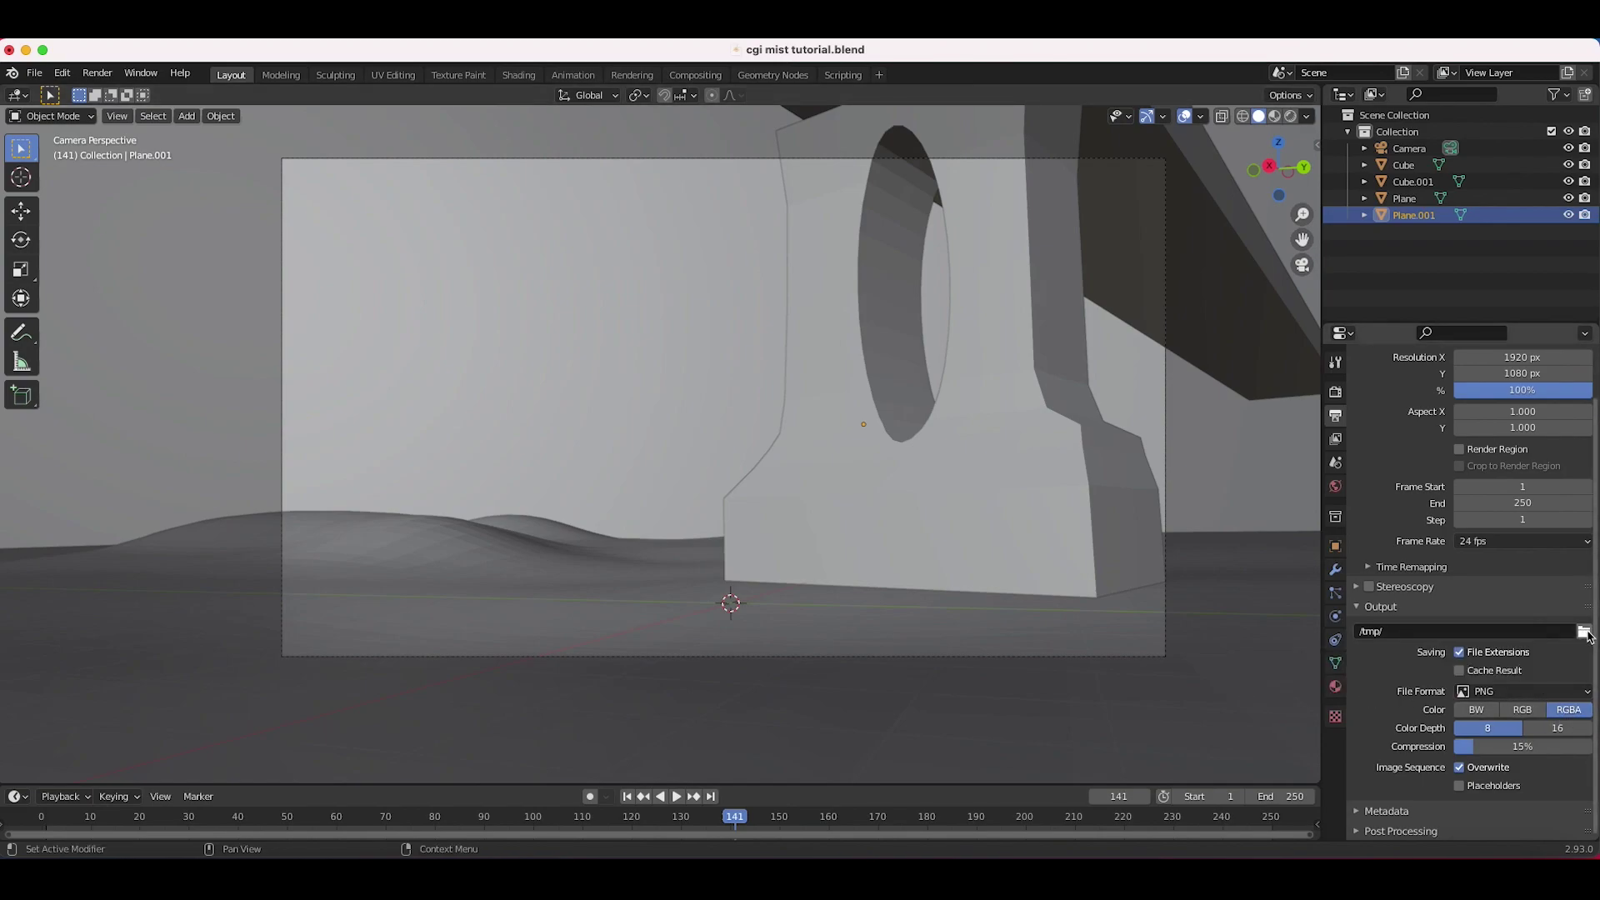
click(1584, 633)
click(501, 292)
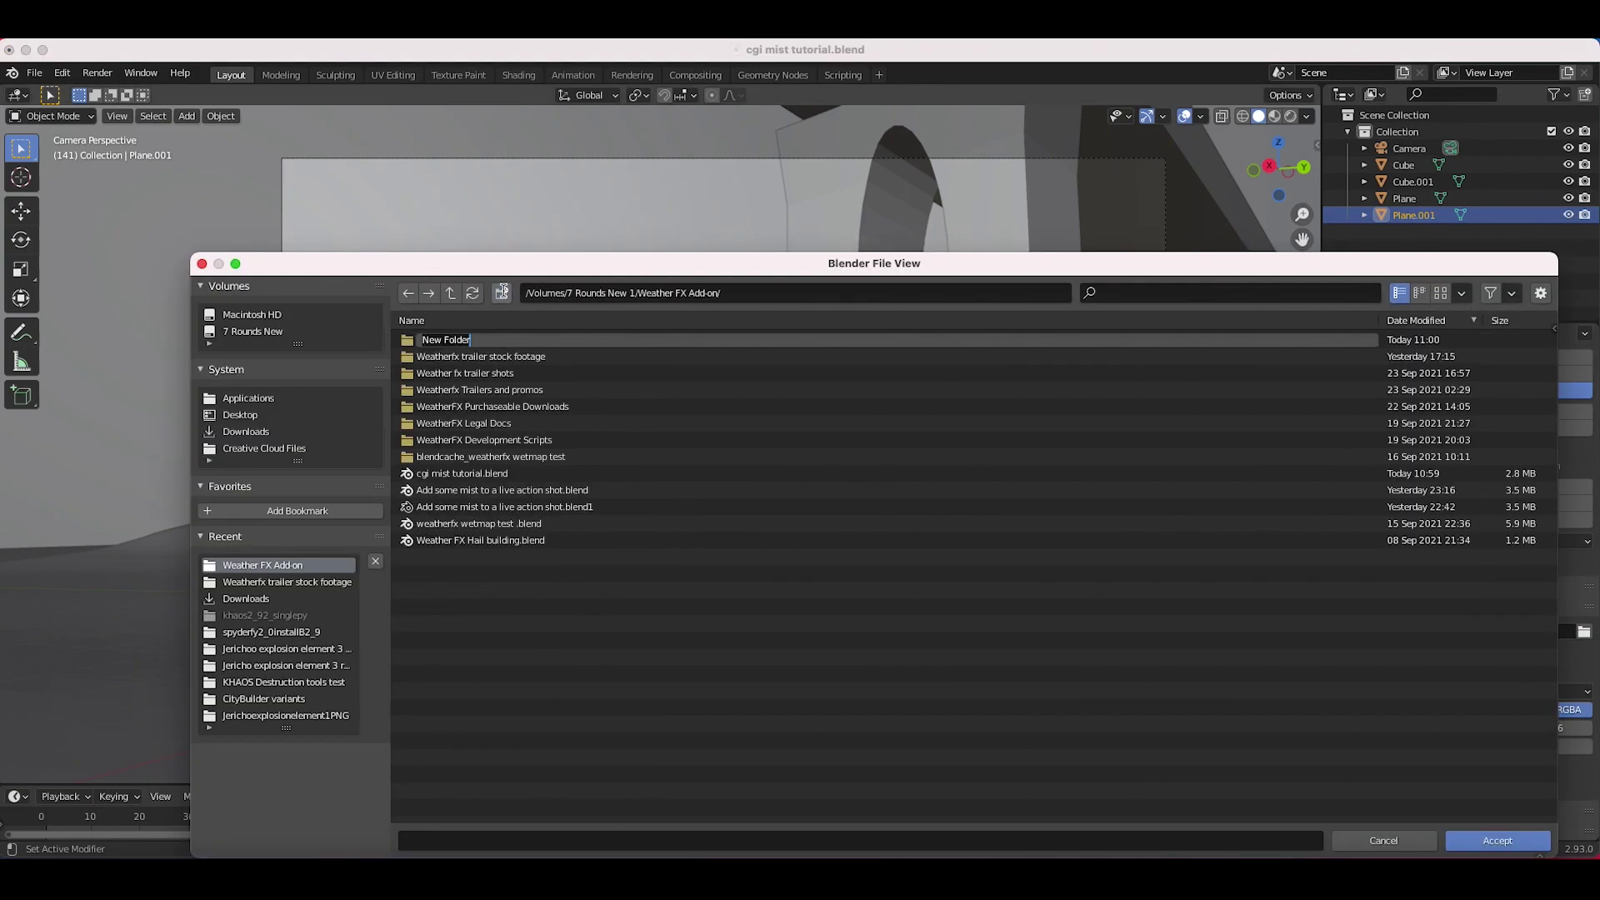
text(CG)
text(I Mist tutorial render)
key(Return)
double_click(453, 340)
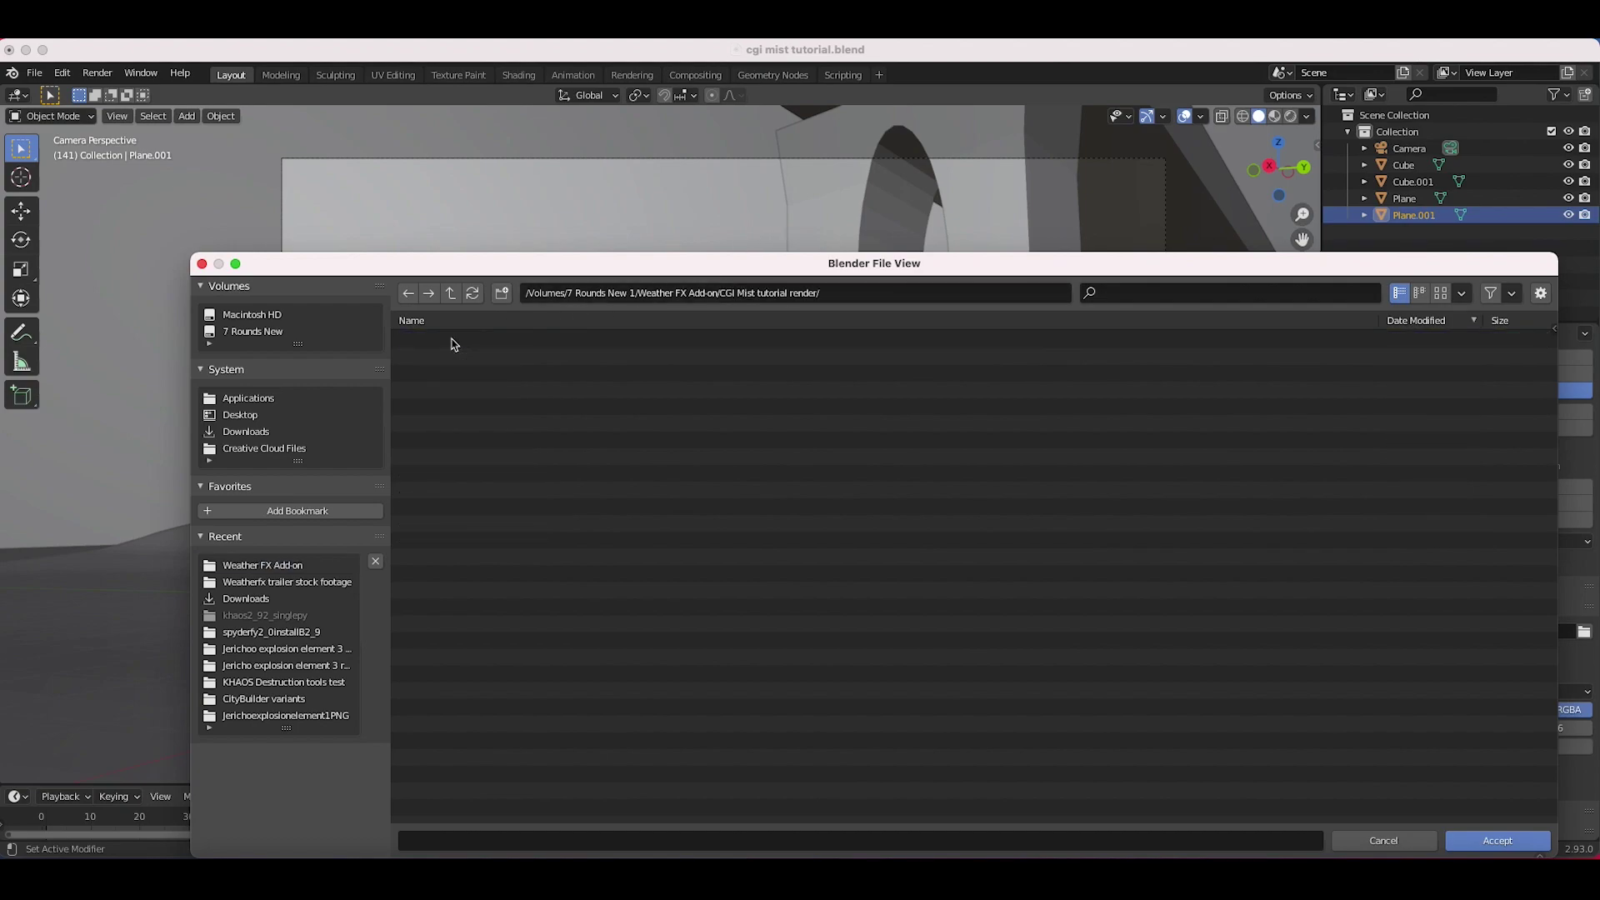
- Name the render output files "cgi mist tutorial render" and accept the output path
click(523, 840)
text(cgi mist tutorial render)
key(Return)
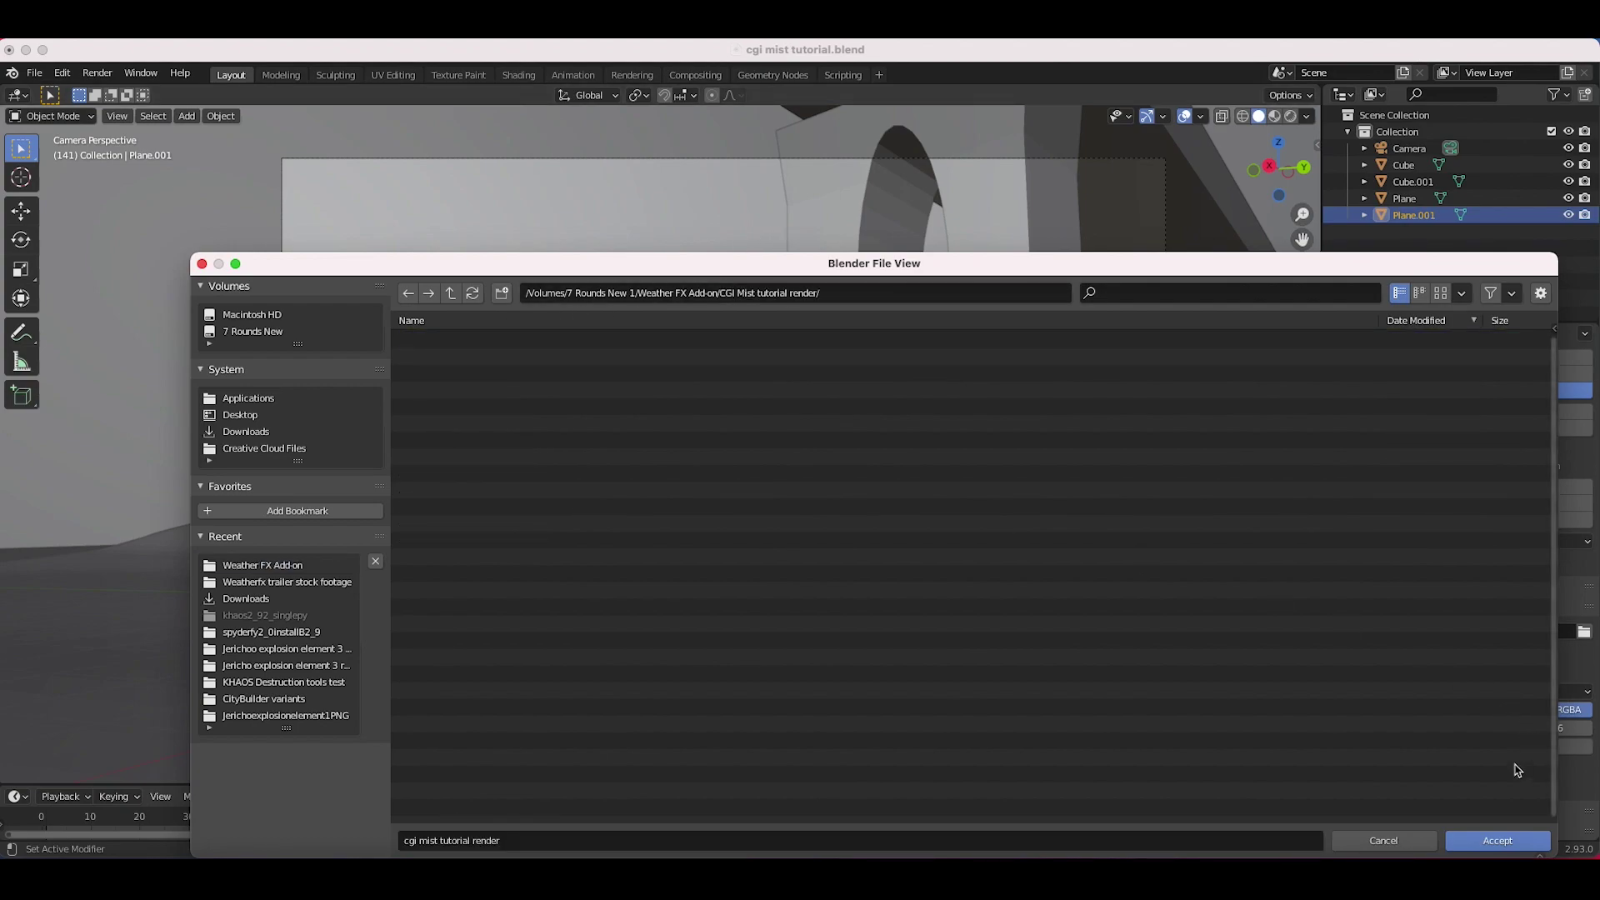
click(1496, 842)
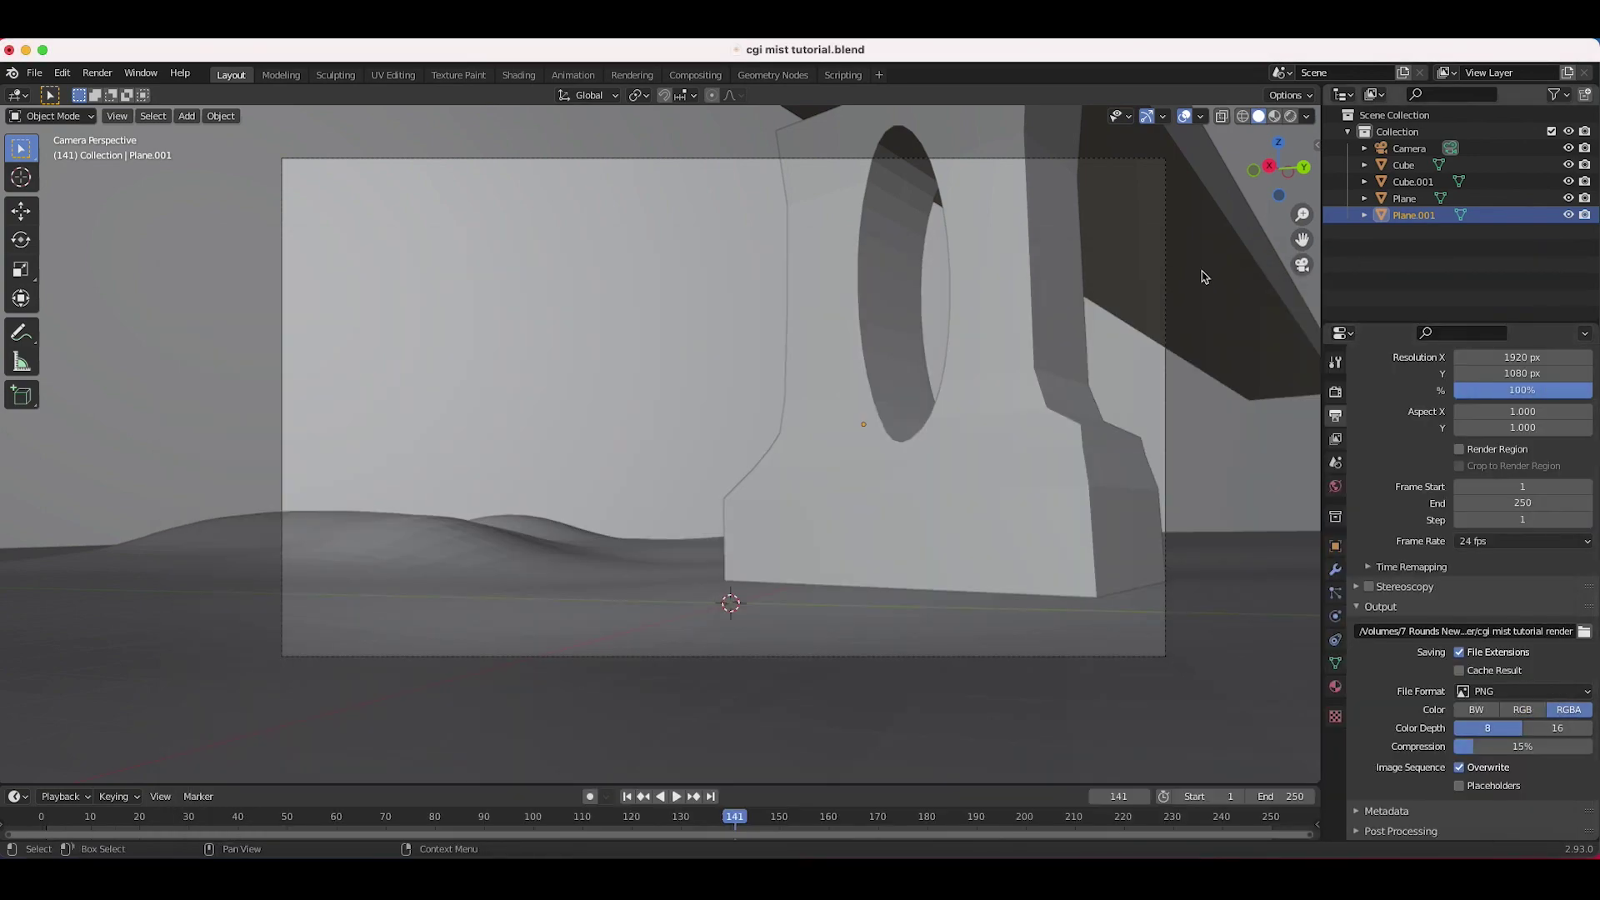
- Render the current frame as a still image and close the render window
click(97, 73)
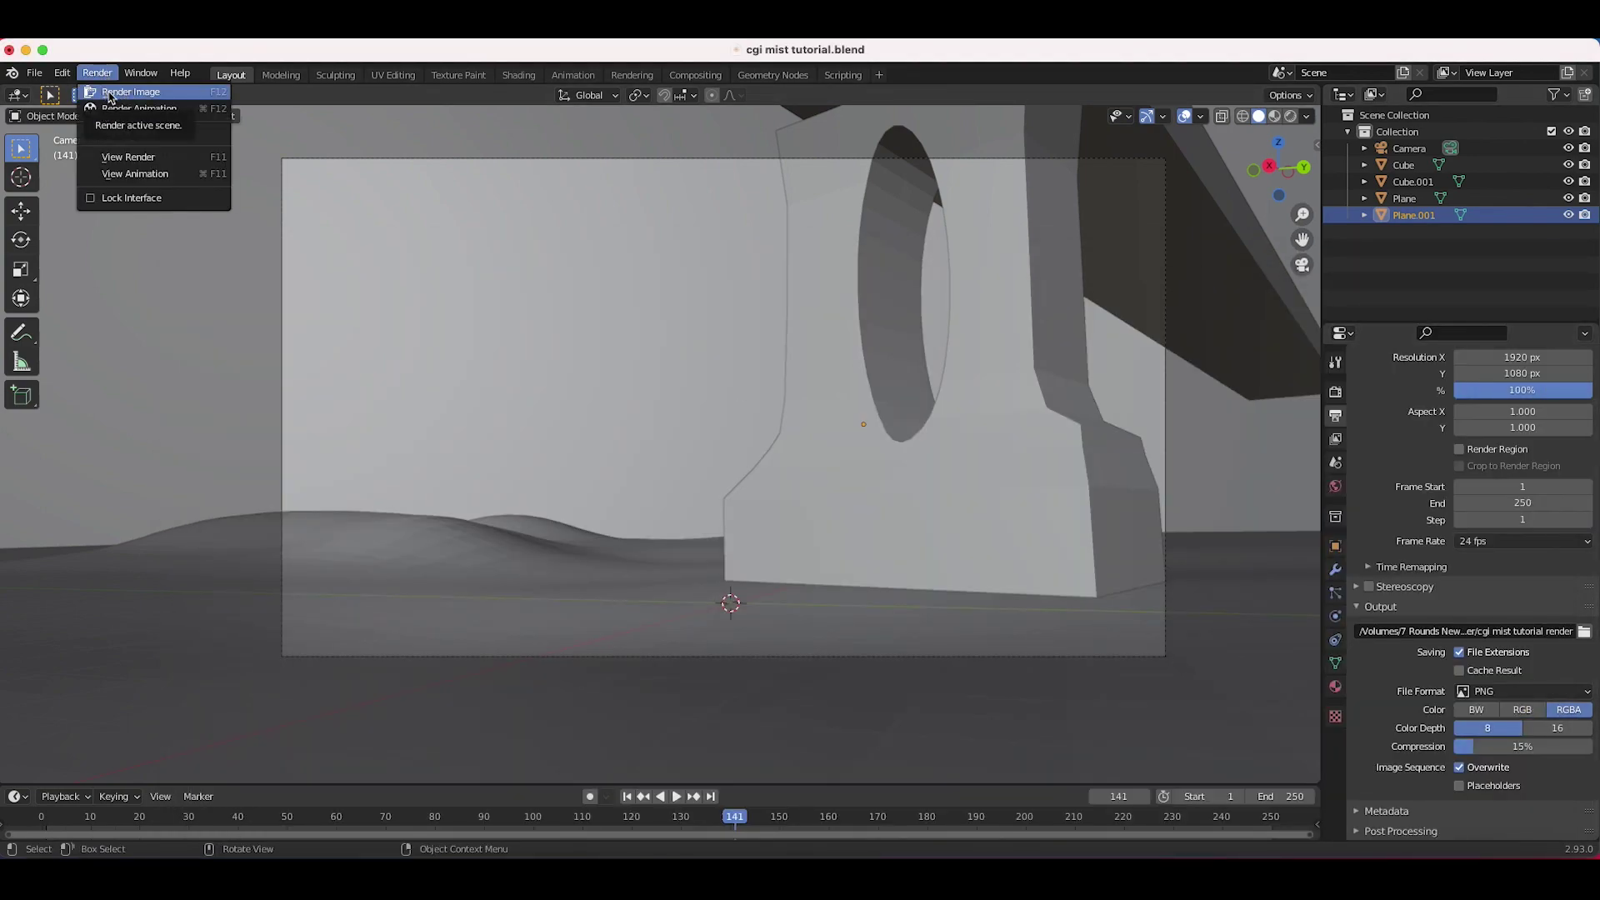
click(110, 90)
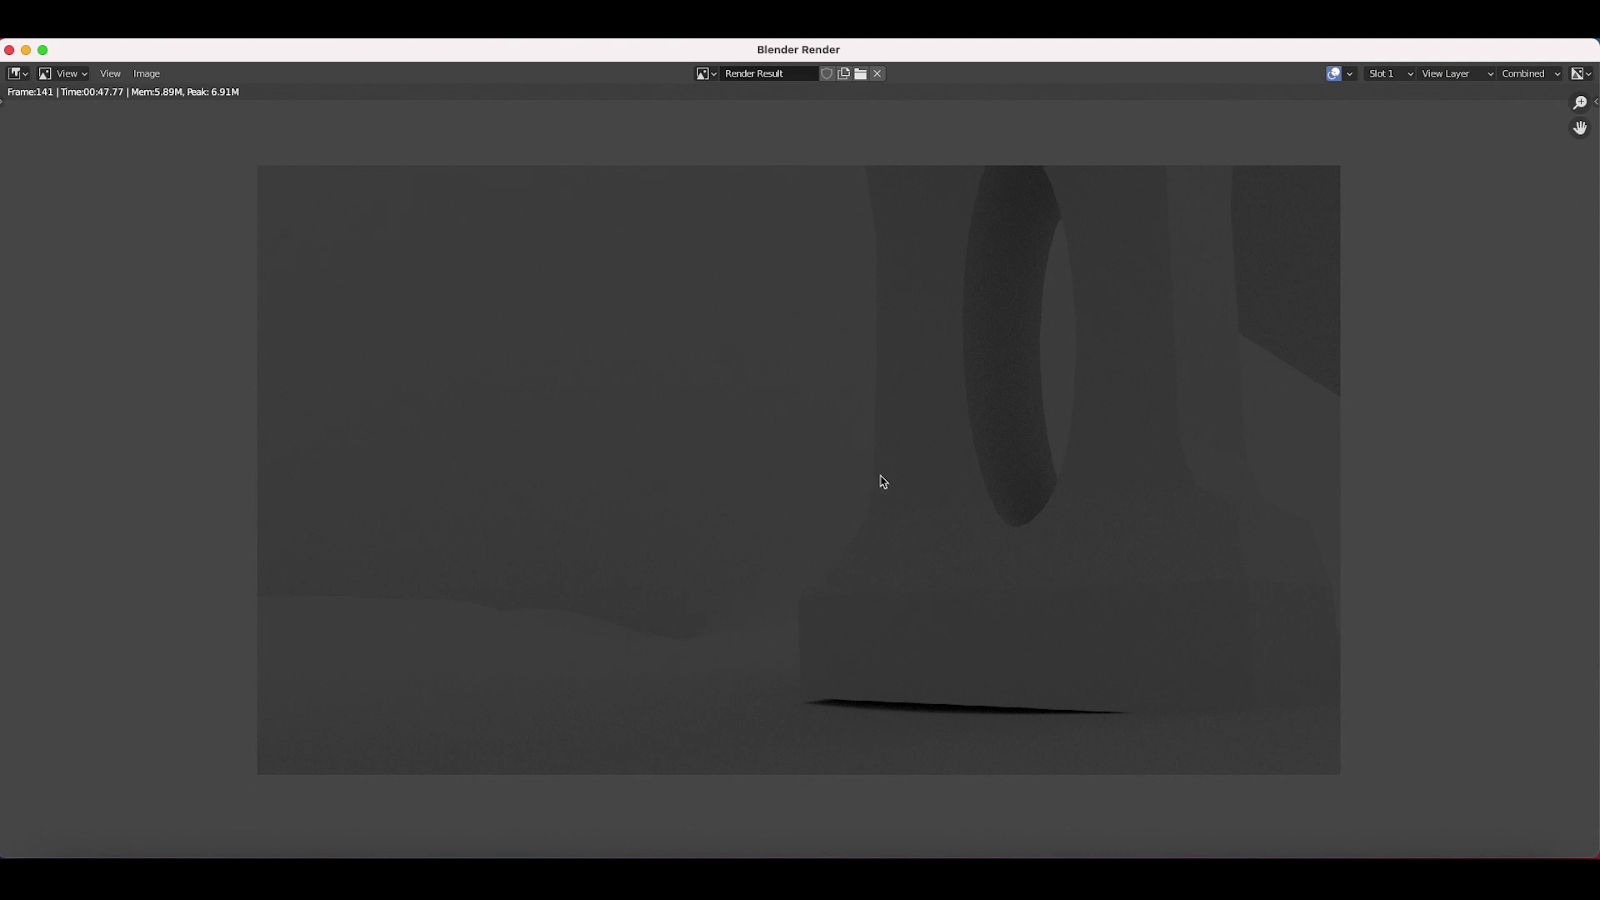
click(10, 50)
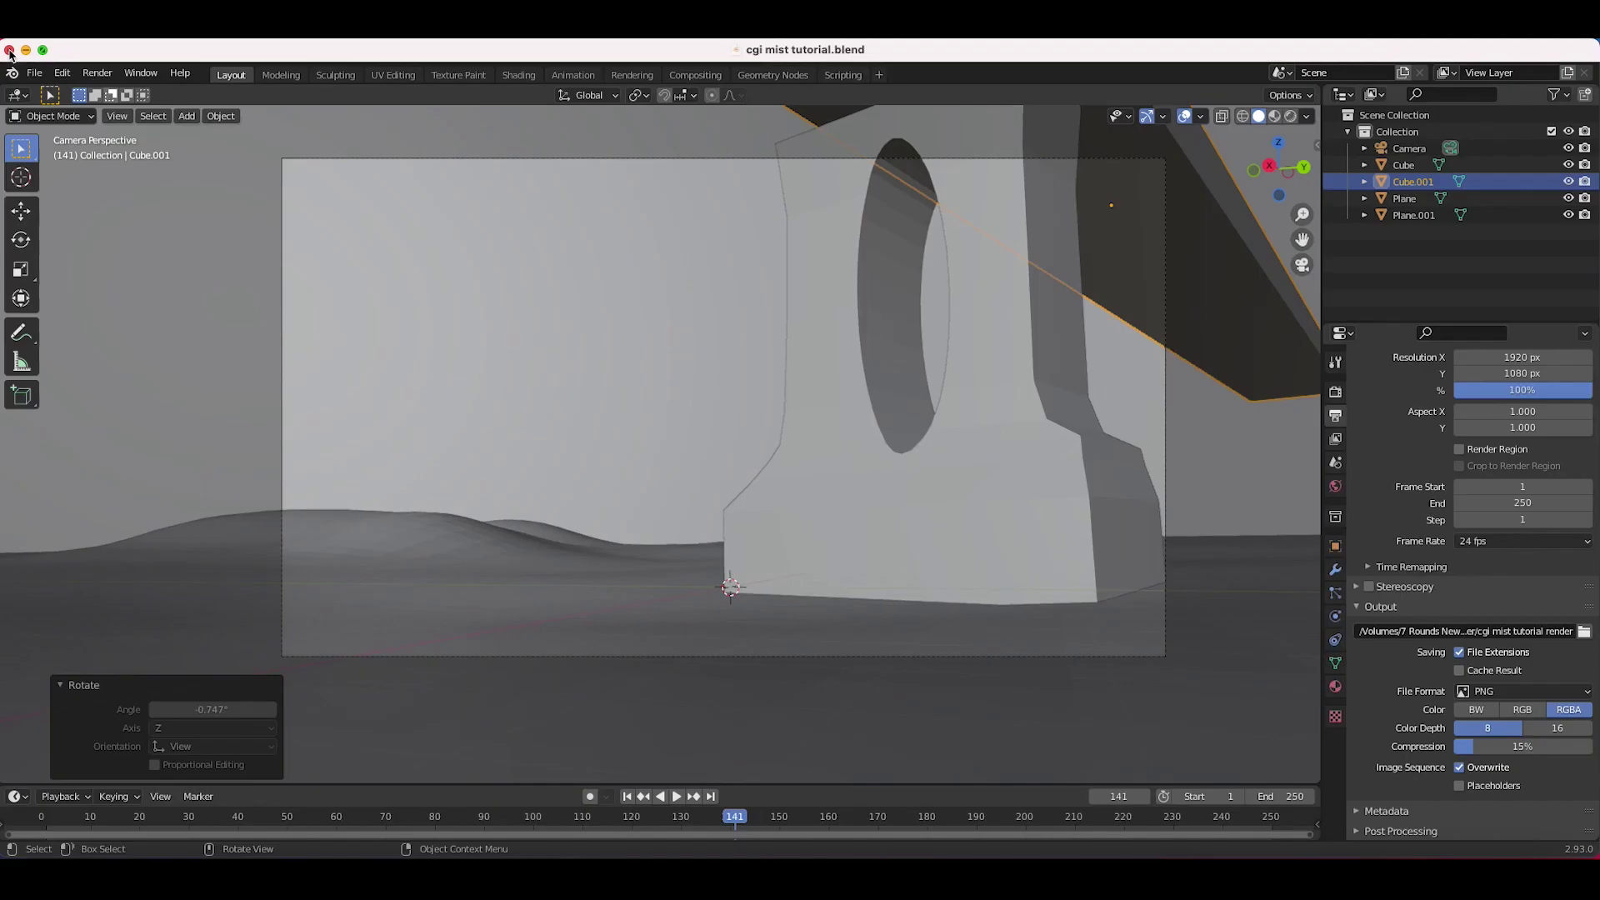
- Enable compositing nodes and add a Viewer node fed by the Render Layers image output
click(695, 75)
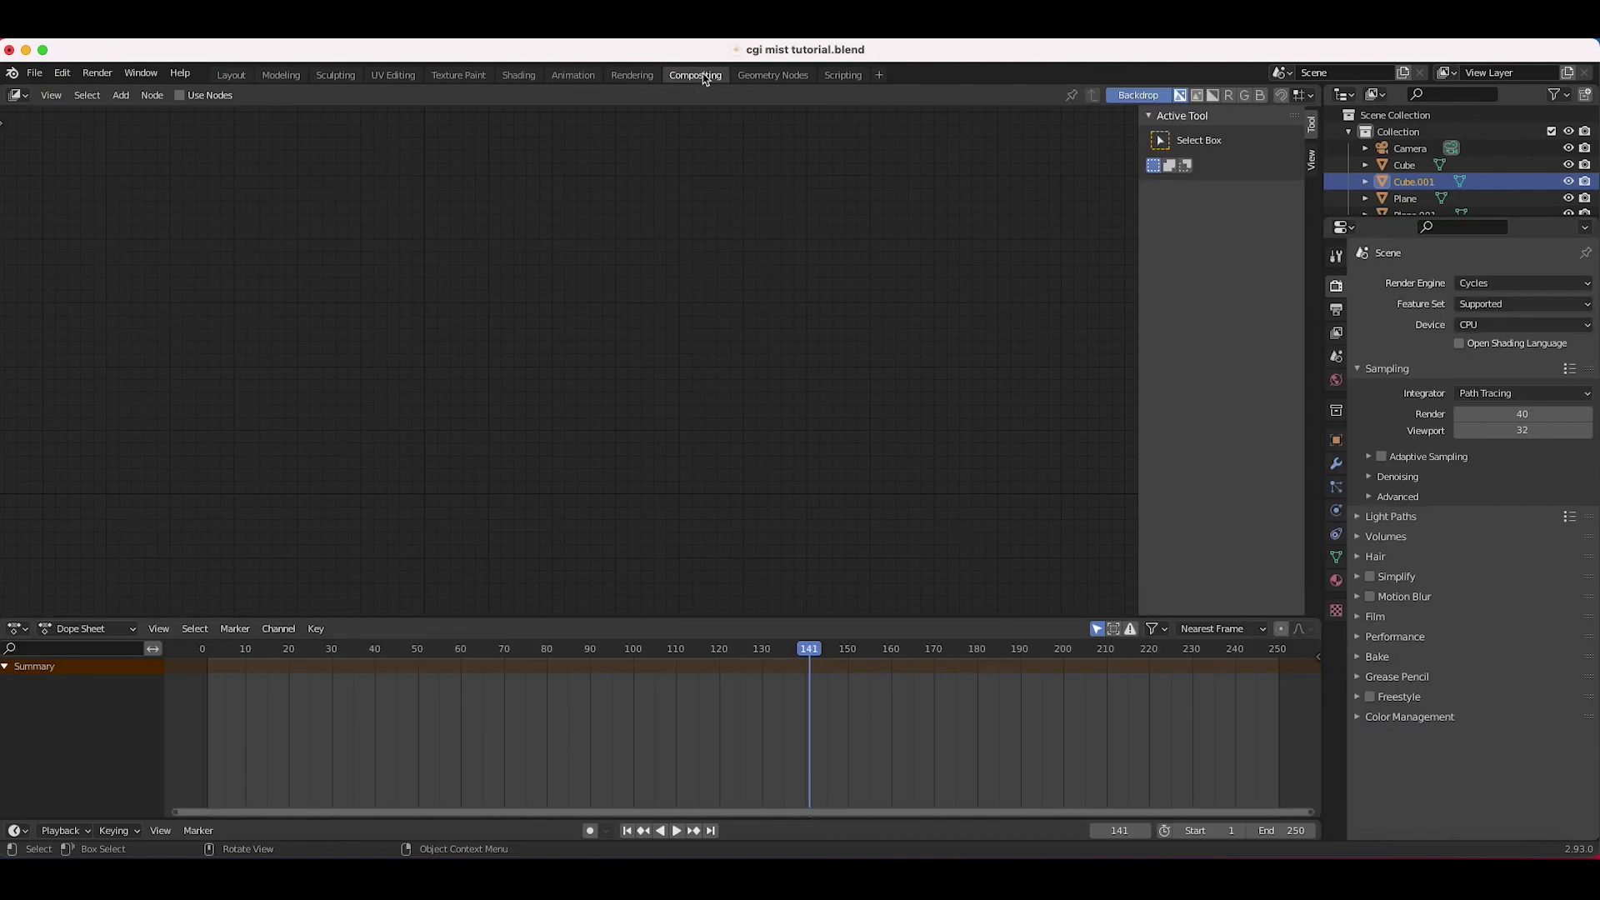
click(180, 95)
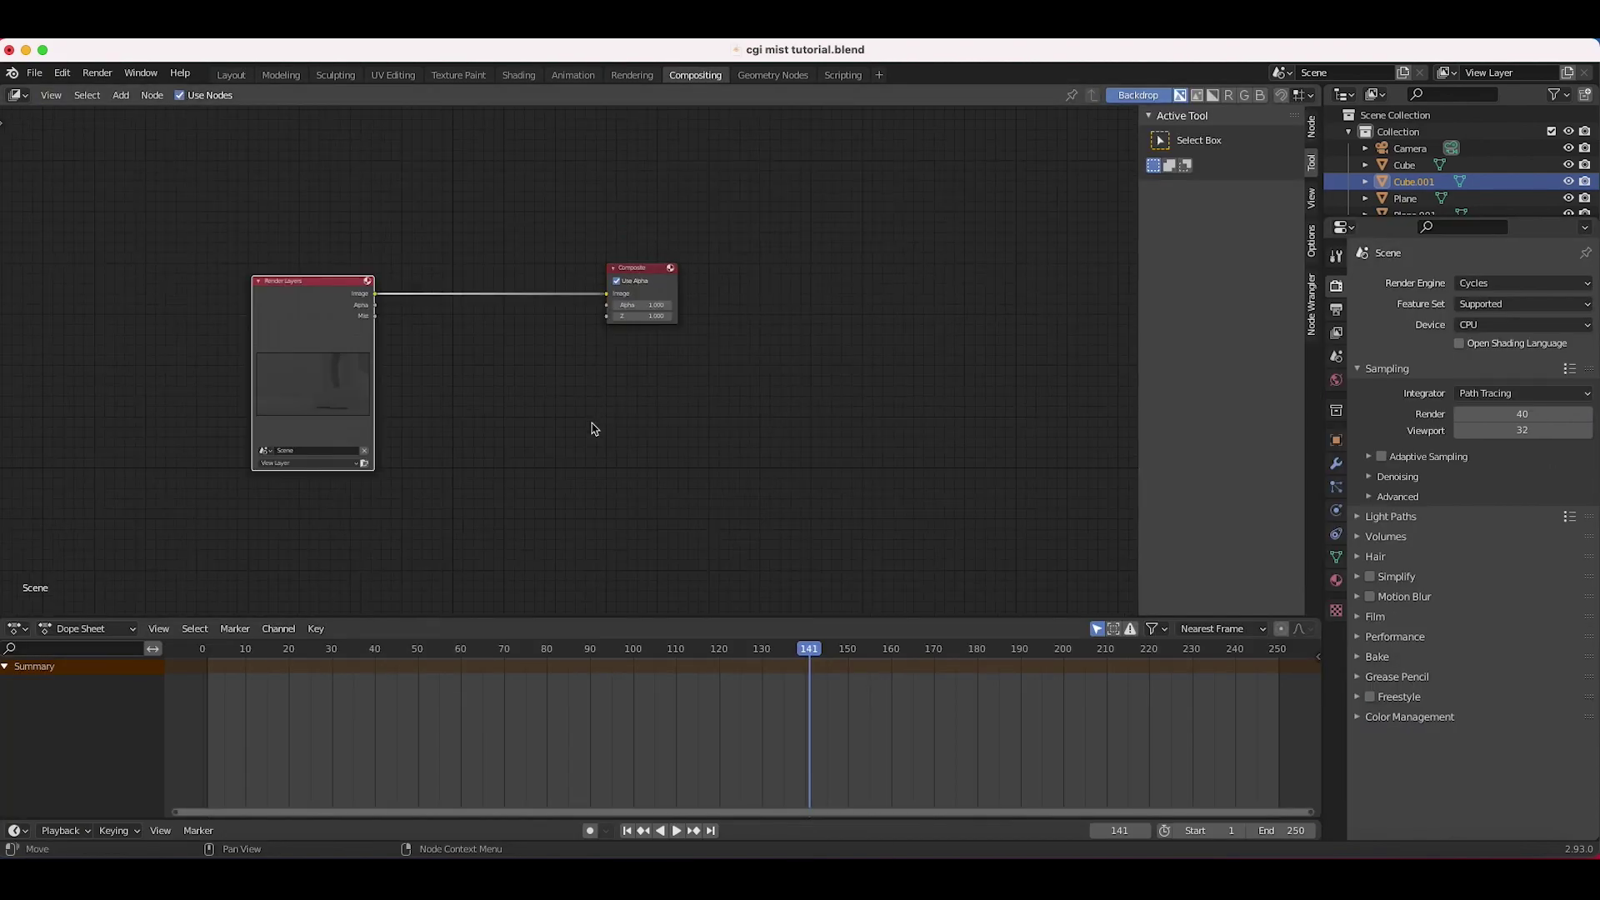
key(shift+a)
mouse_move(566, 464)
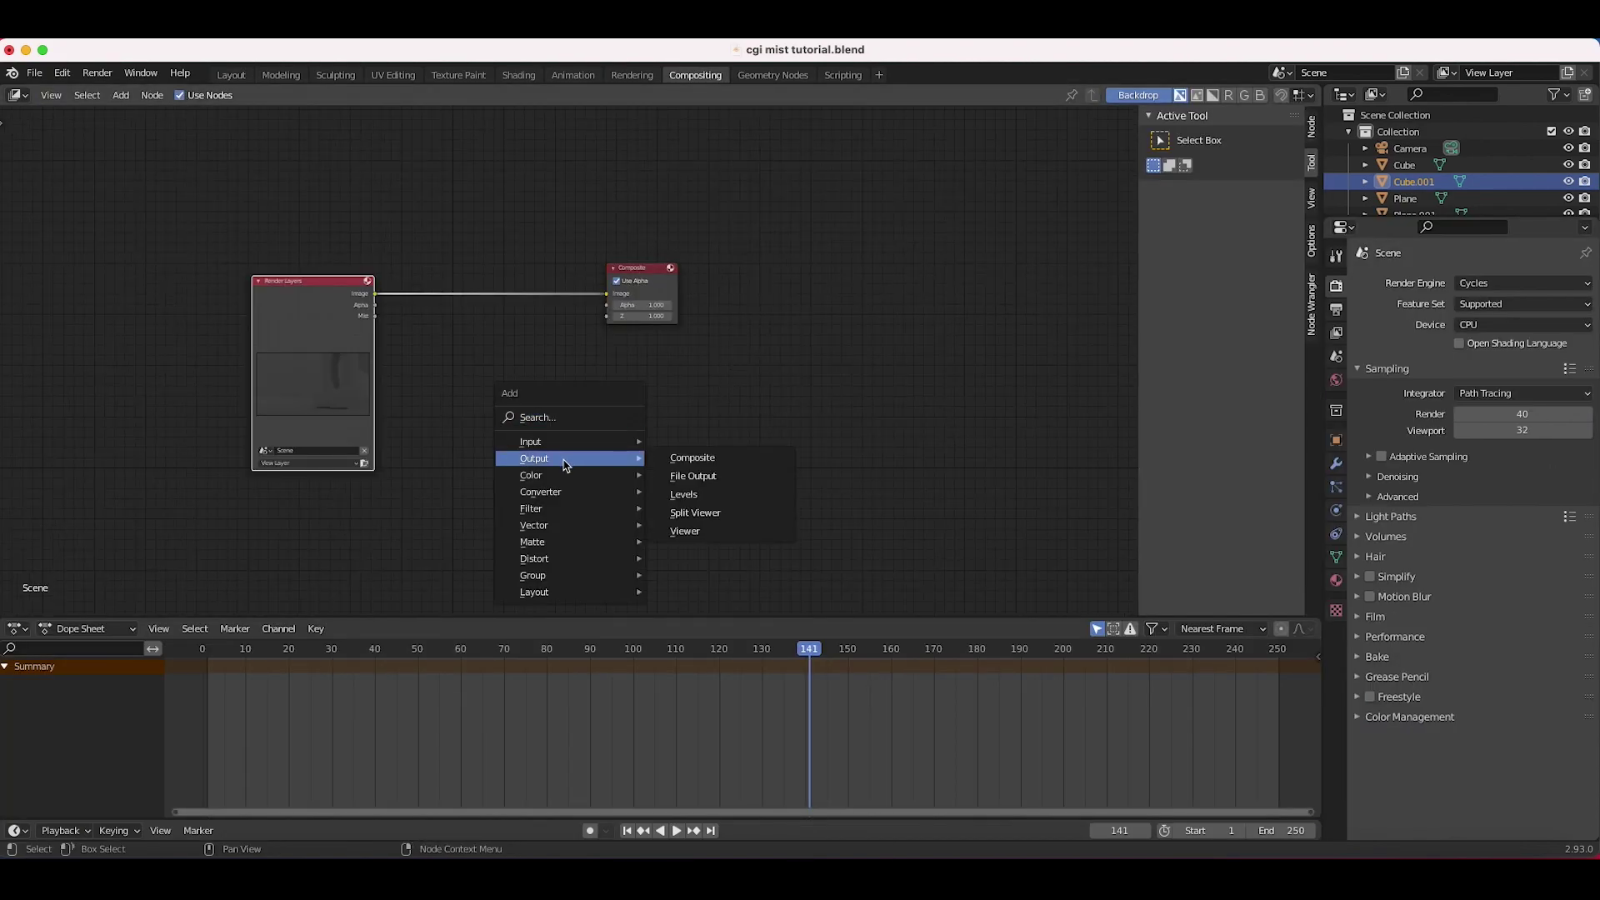
click(685, 531)
click(656, 381)
drag(376, 293, 648, 402)
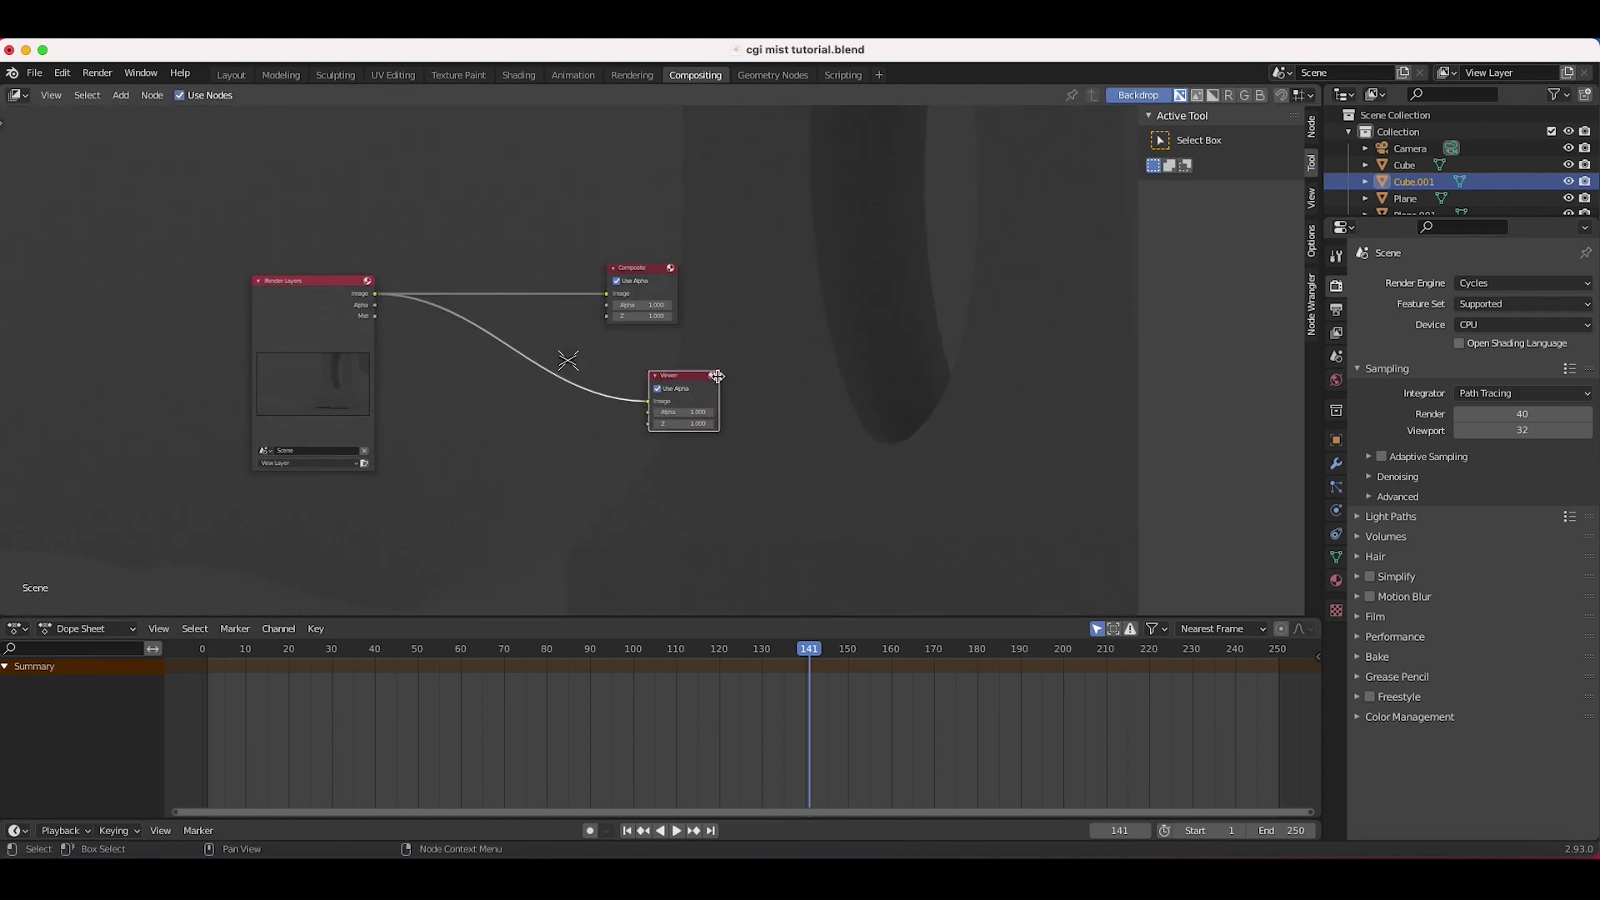
- Shrink the compositor backdrop until the whole frame fits and move the Render Layers node away from the output nodes
key(v)
key(v)
key(v)
key(v)
key(v)
key(alt+v)
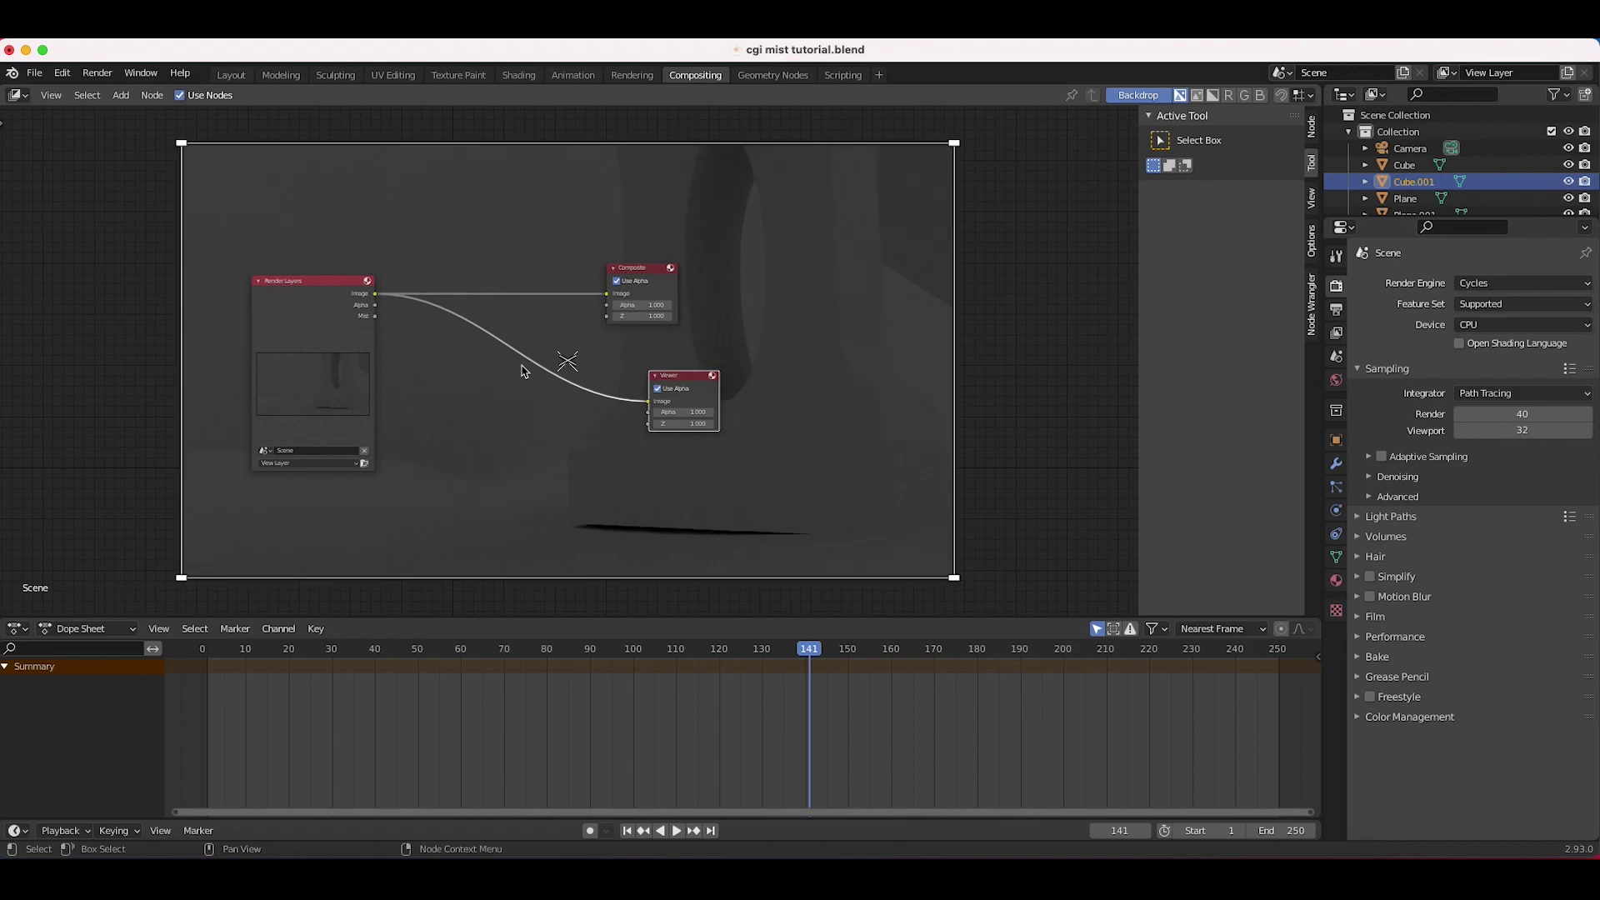
scroll(519, 377, left, 5)
click(510, 343)
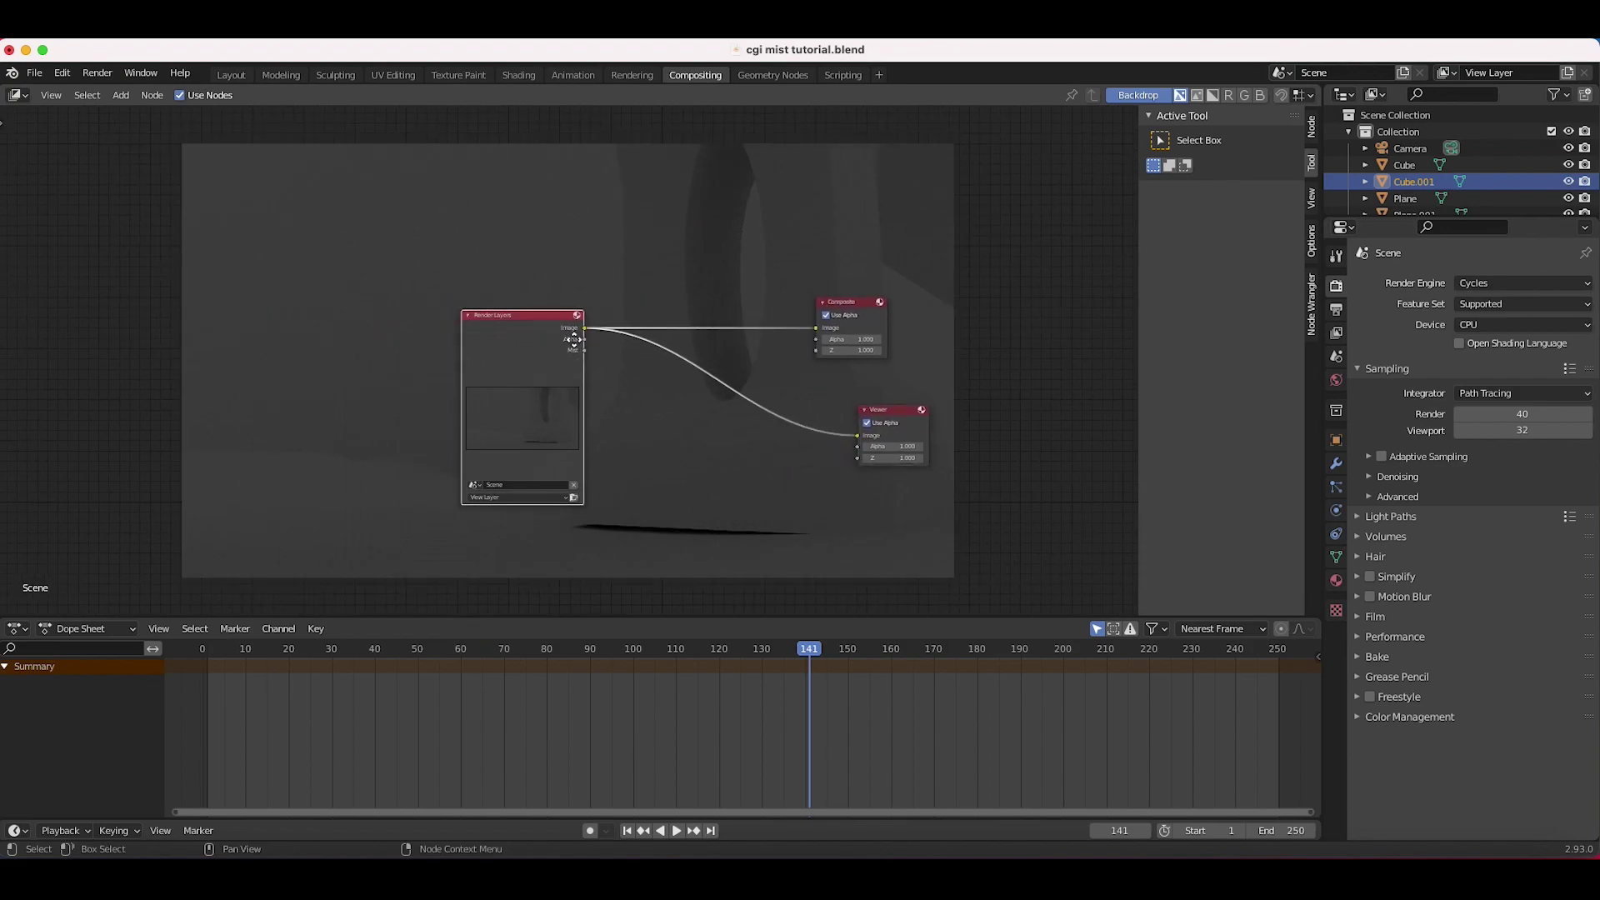
drag(577, 345, 407, 371)
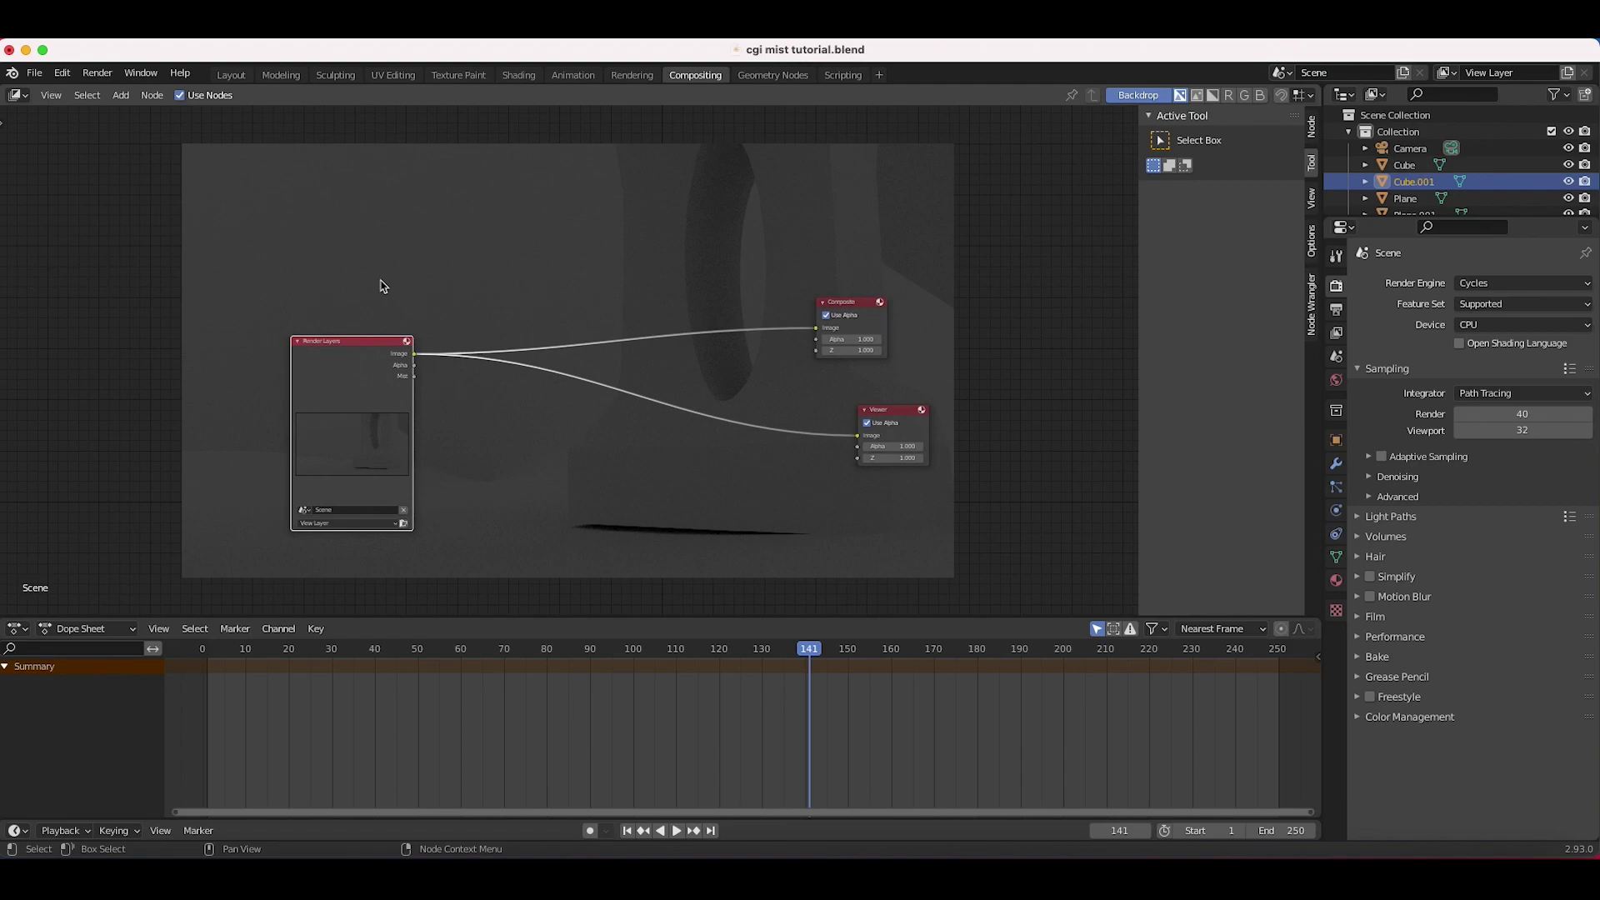
- Add a Movie Clip node with the river footage and link its image output to the Viewer
key(shift+a)
mouse_move(349, 270)
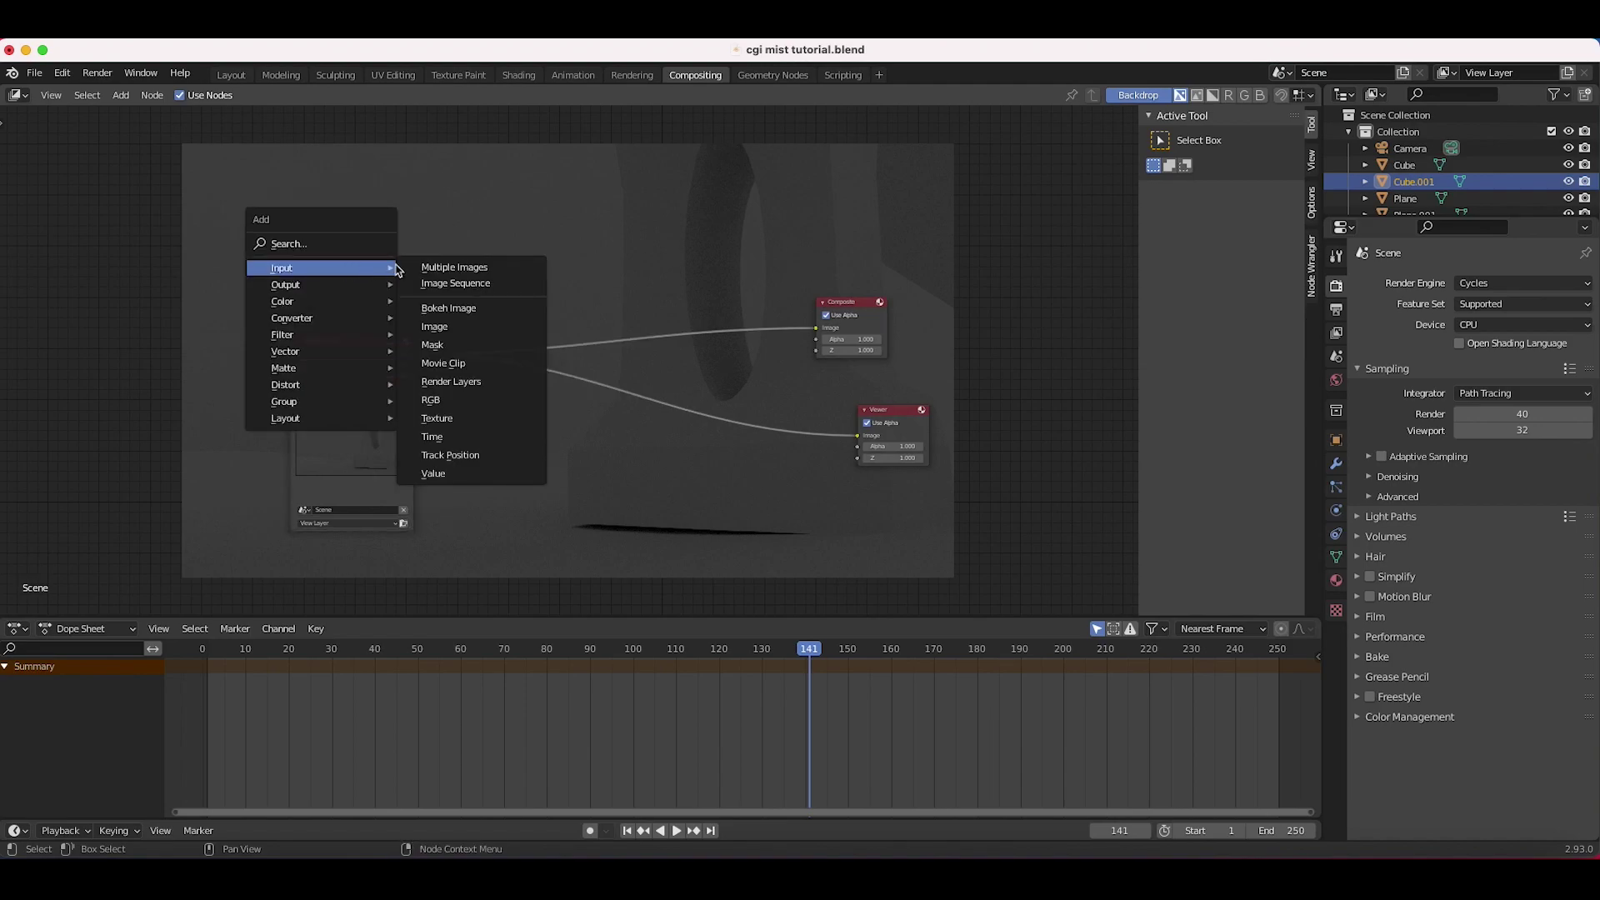
click(443, 364)
click(363, 446)
click(368, 453)
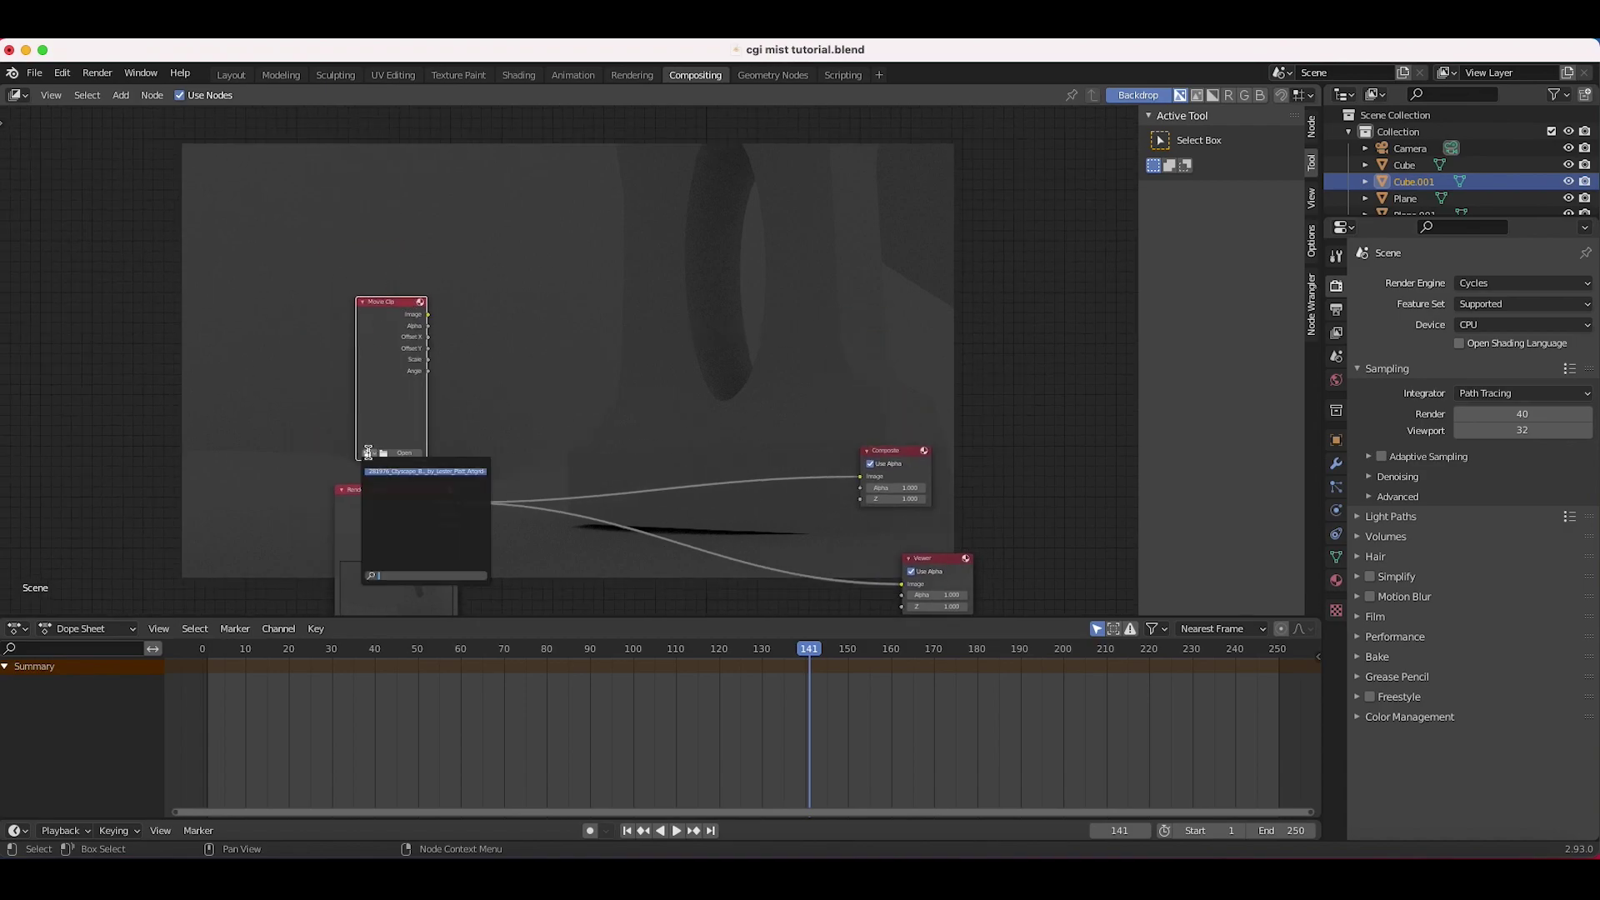
click(421, 476)
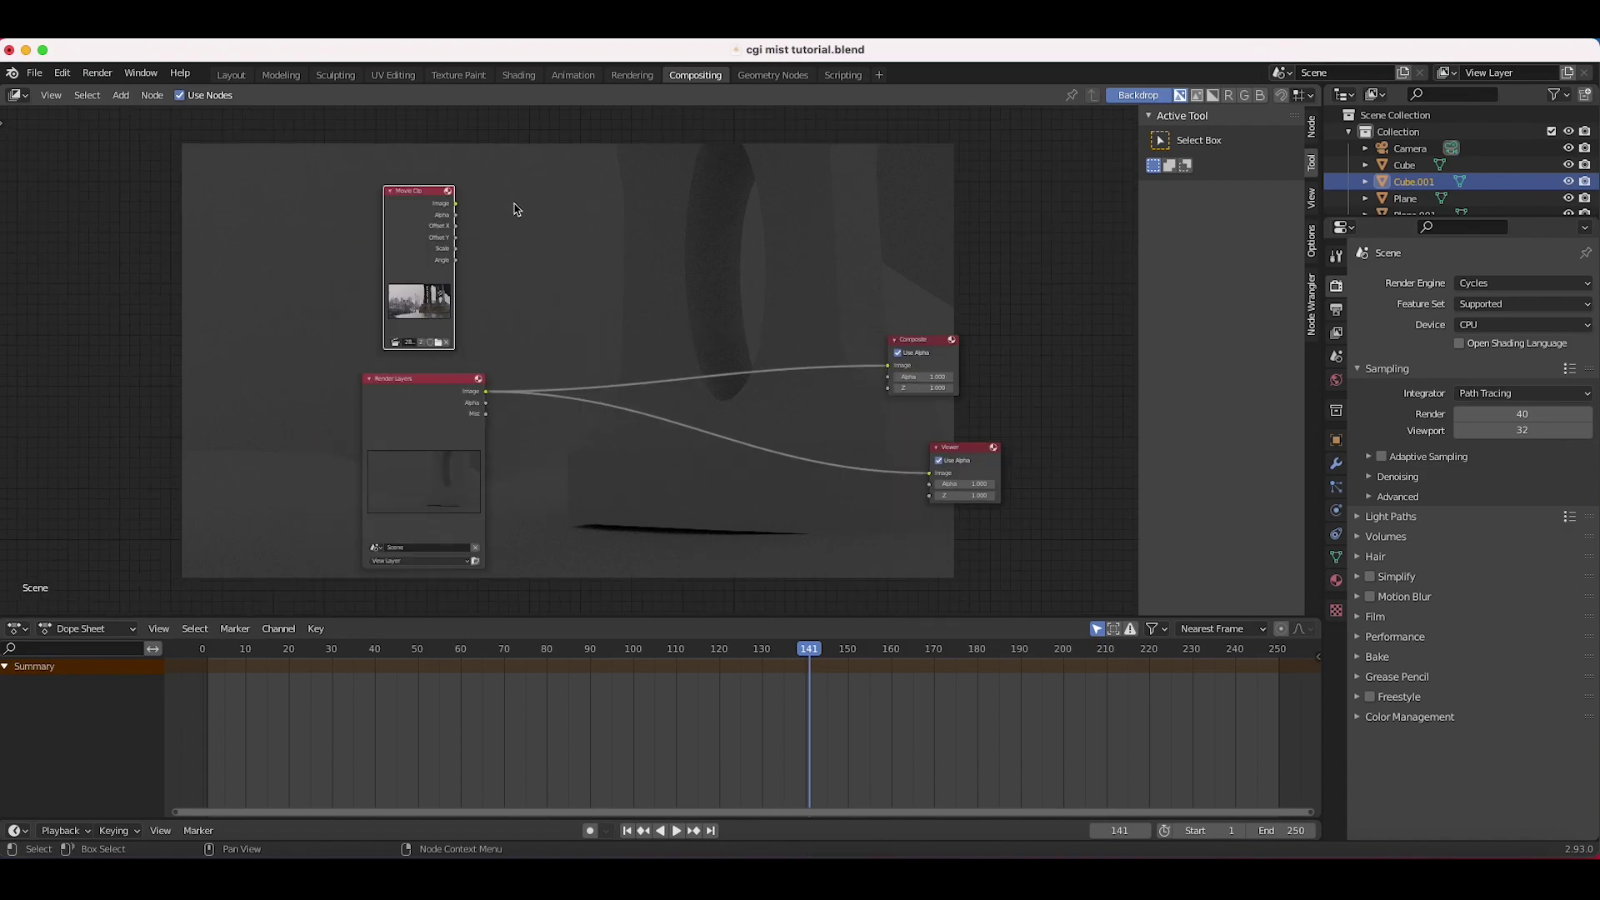
drag(457, 204, 973, 463)
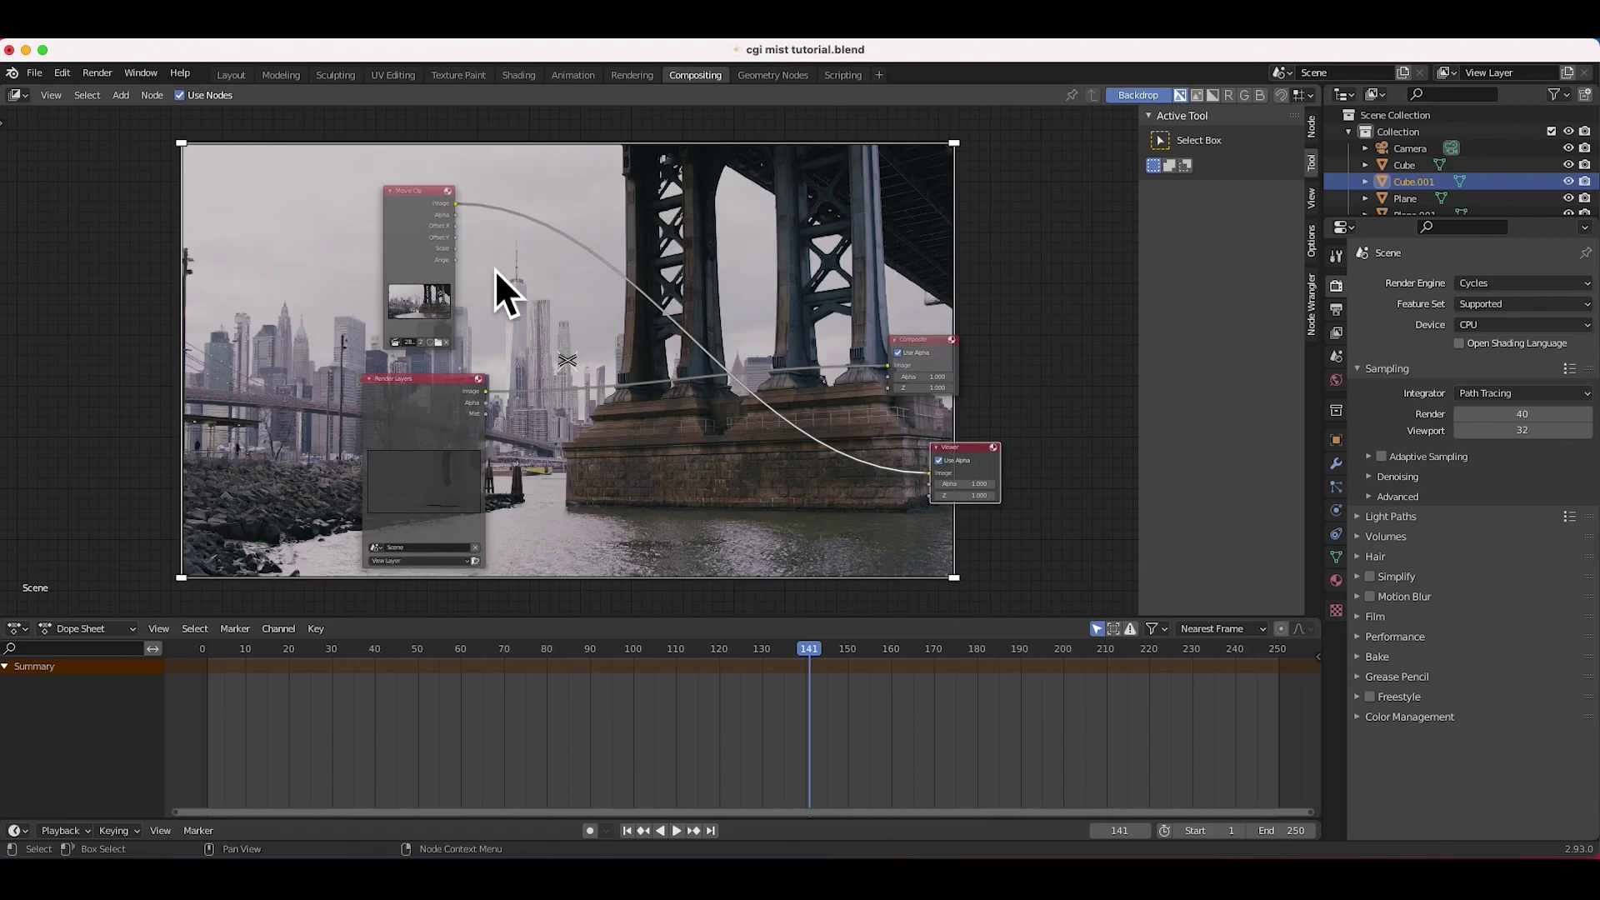
click(430, 242)
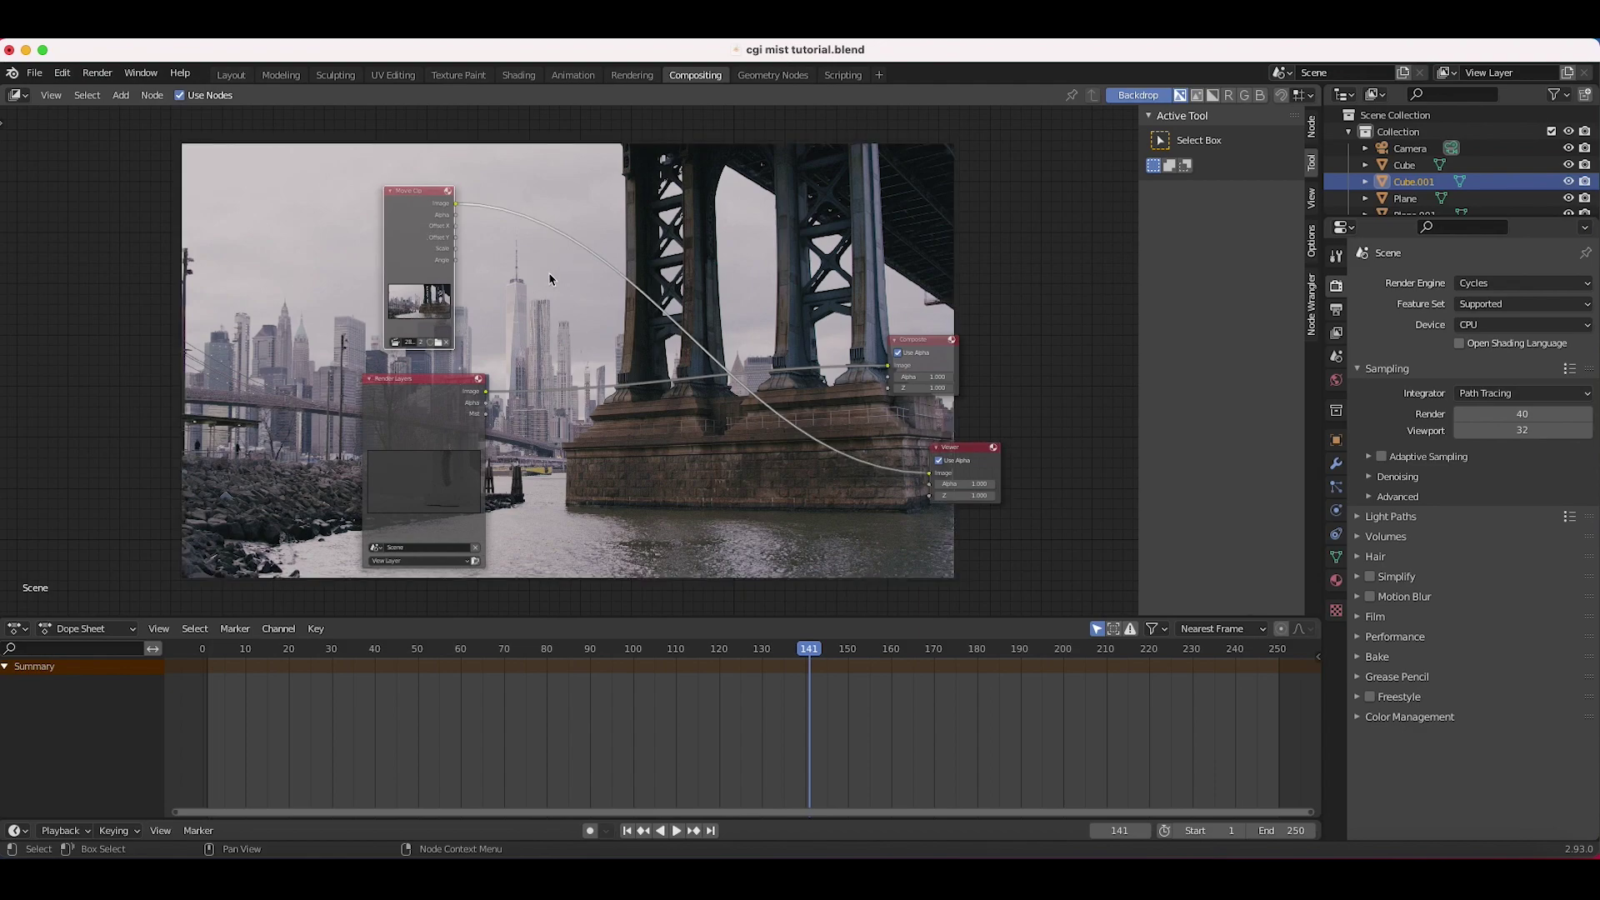
- Insert a Scale node set to Render Size between the Movie Clip and the Viewer
key(shift+a)
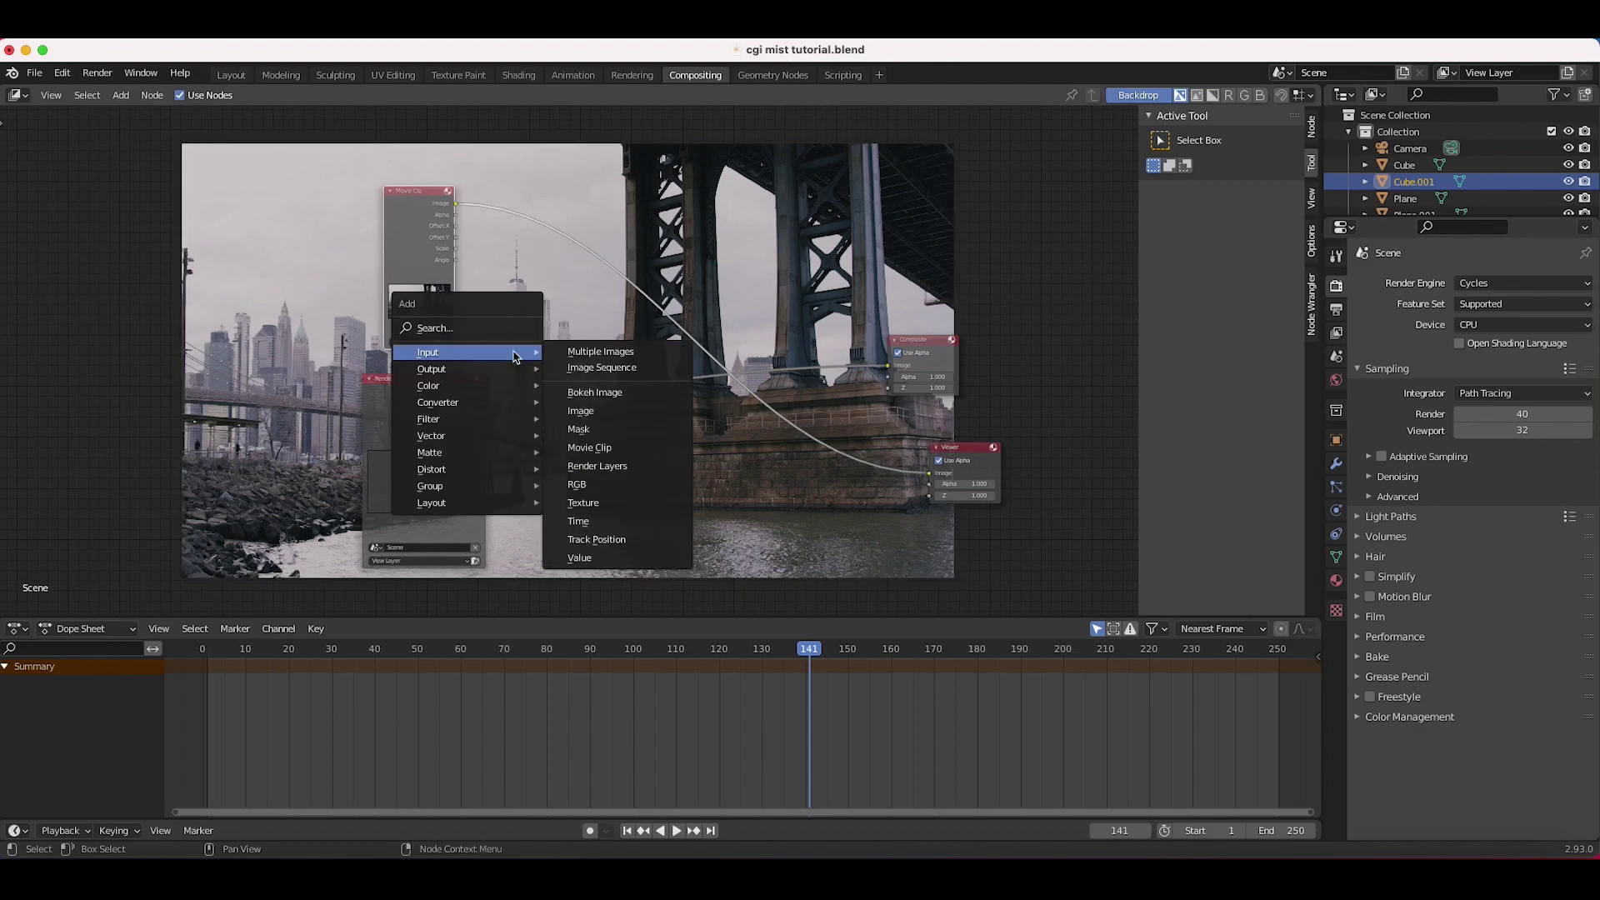
mouse_move(500, 469)
click(597, 635)
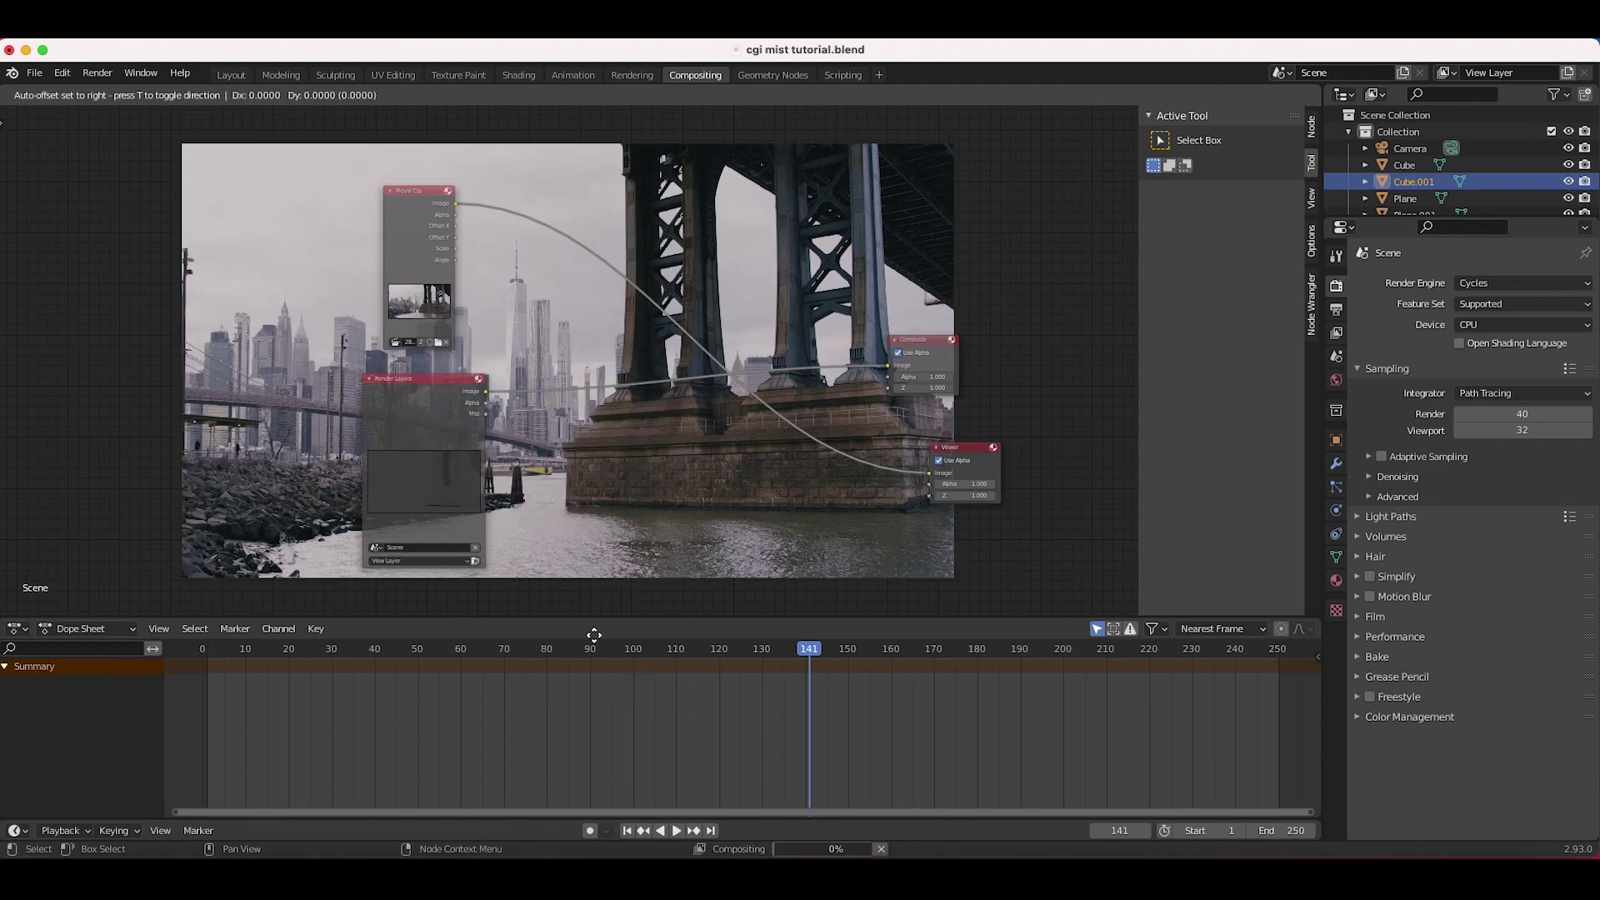
click(538, 220)
click(573, 248)
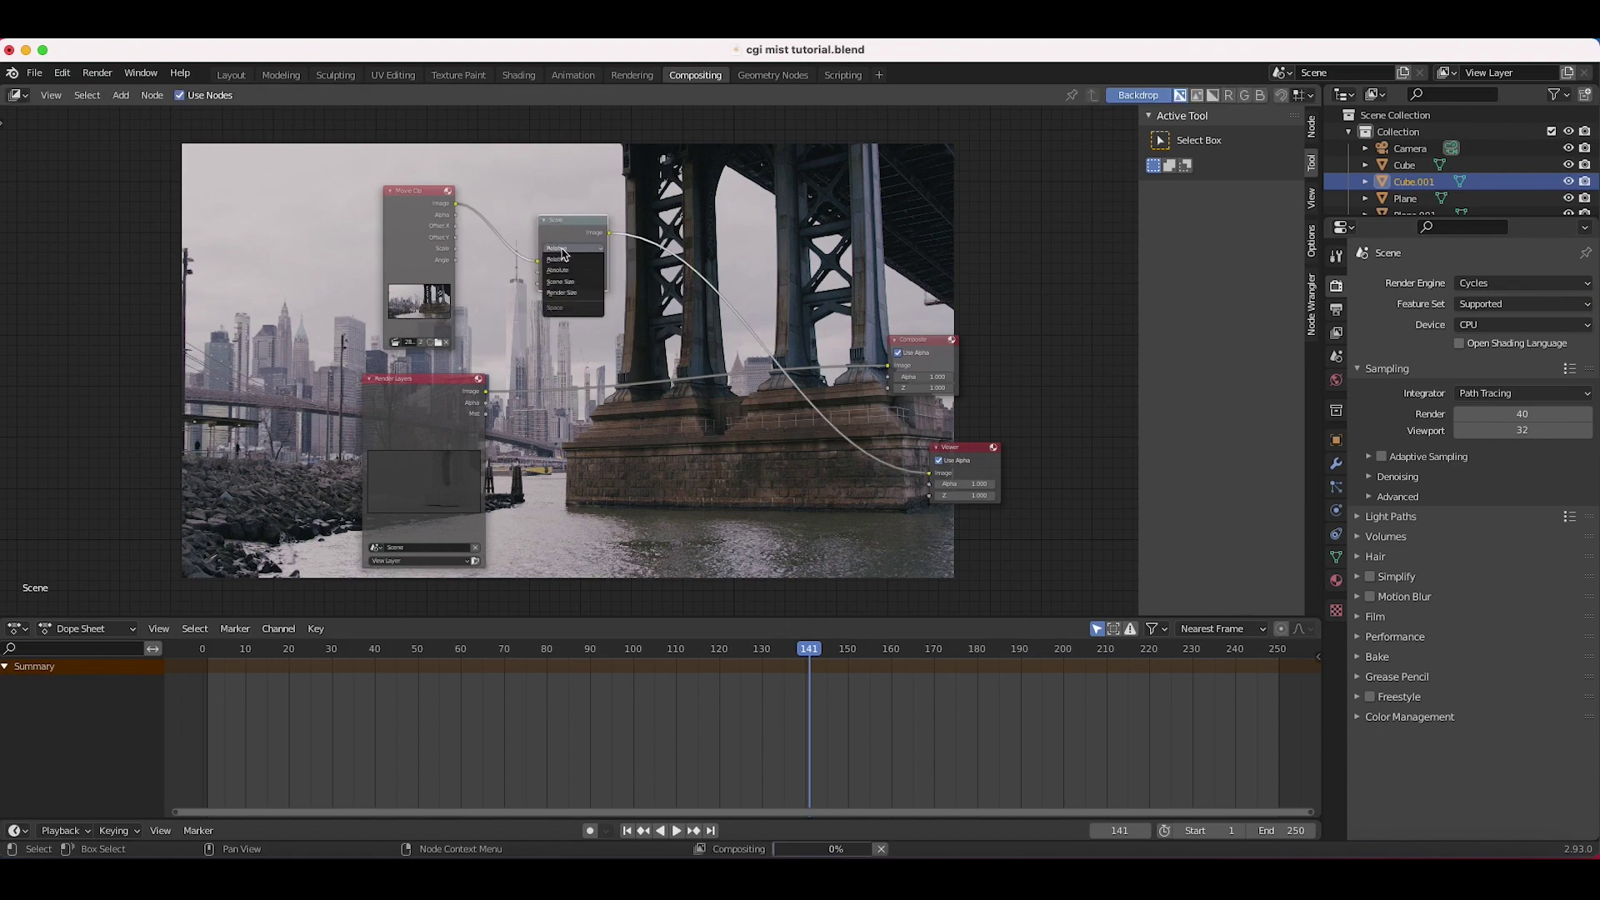
click(565, 294)
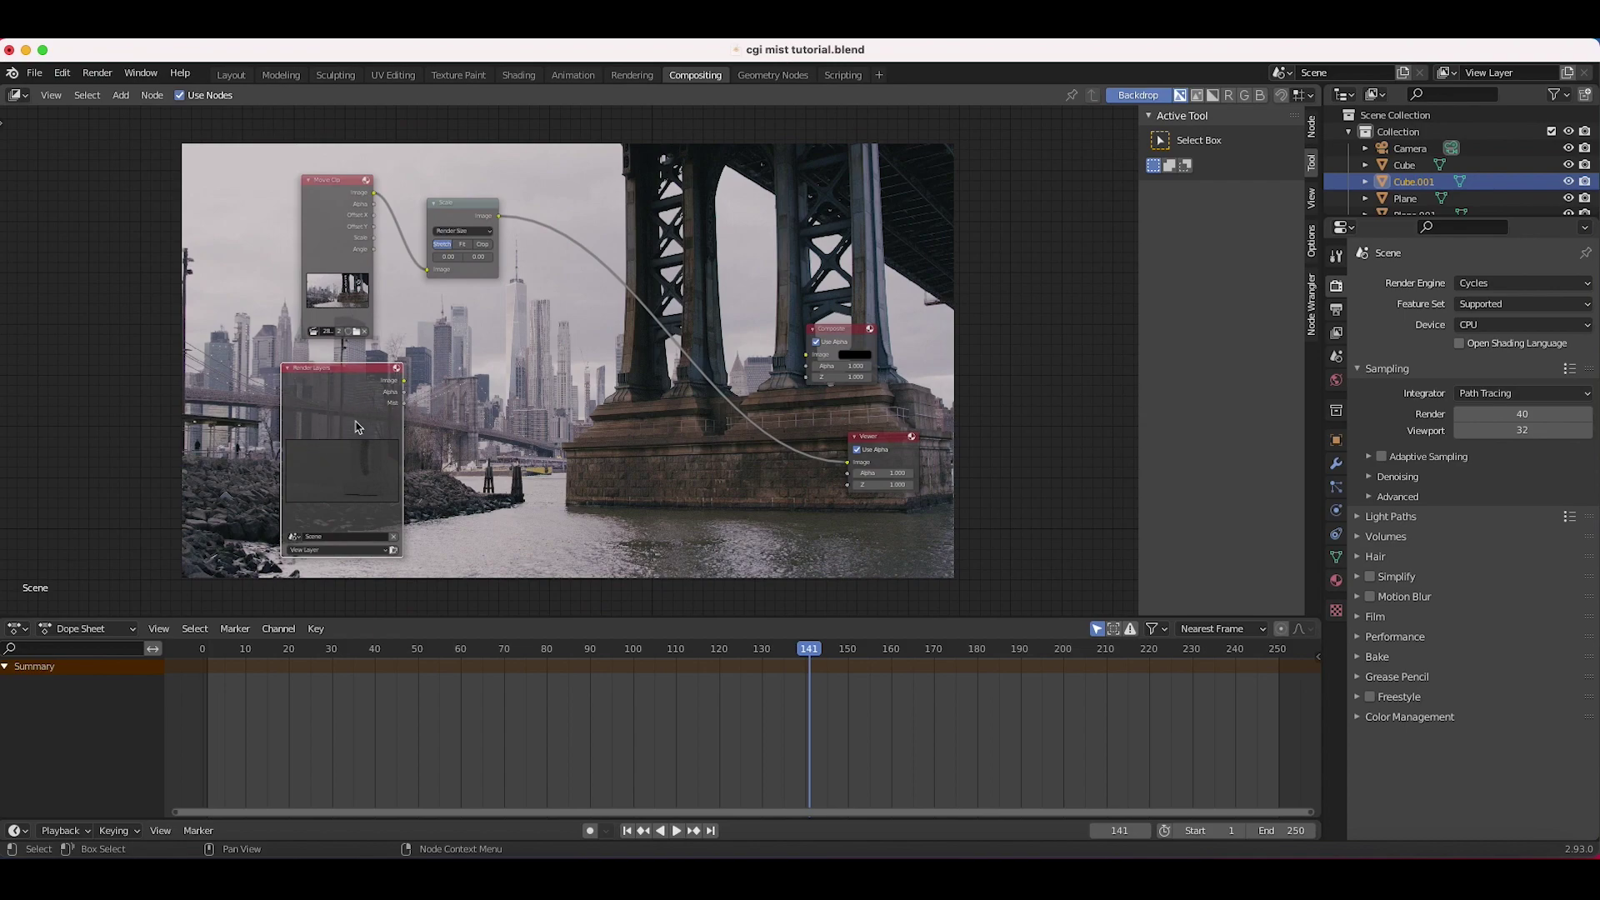
click(350, 235)
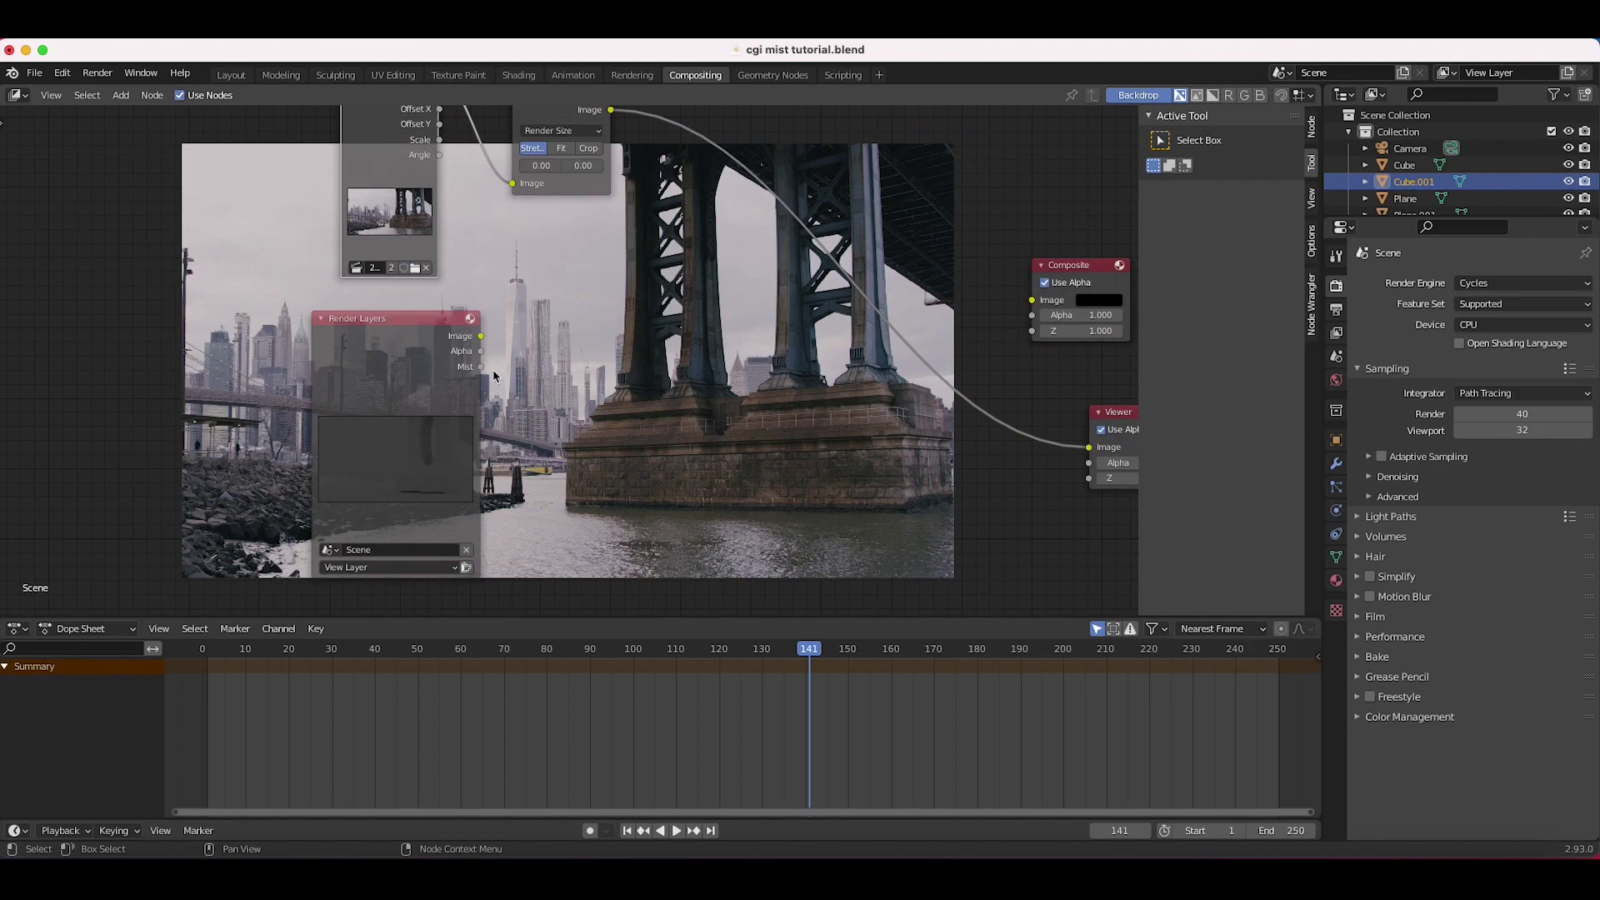
- Link the Render Layers Mist output to the Viewer to preview the mist pass
middle_drag(491, 370, 385, 368)
drag(369, 364, 515, 355)
drag(371, 370, 978, 444)
scroll(470, 387, up, 2)
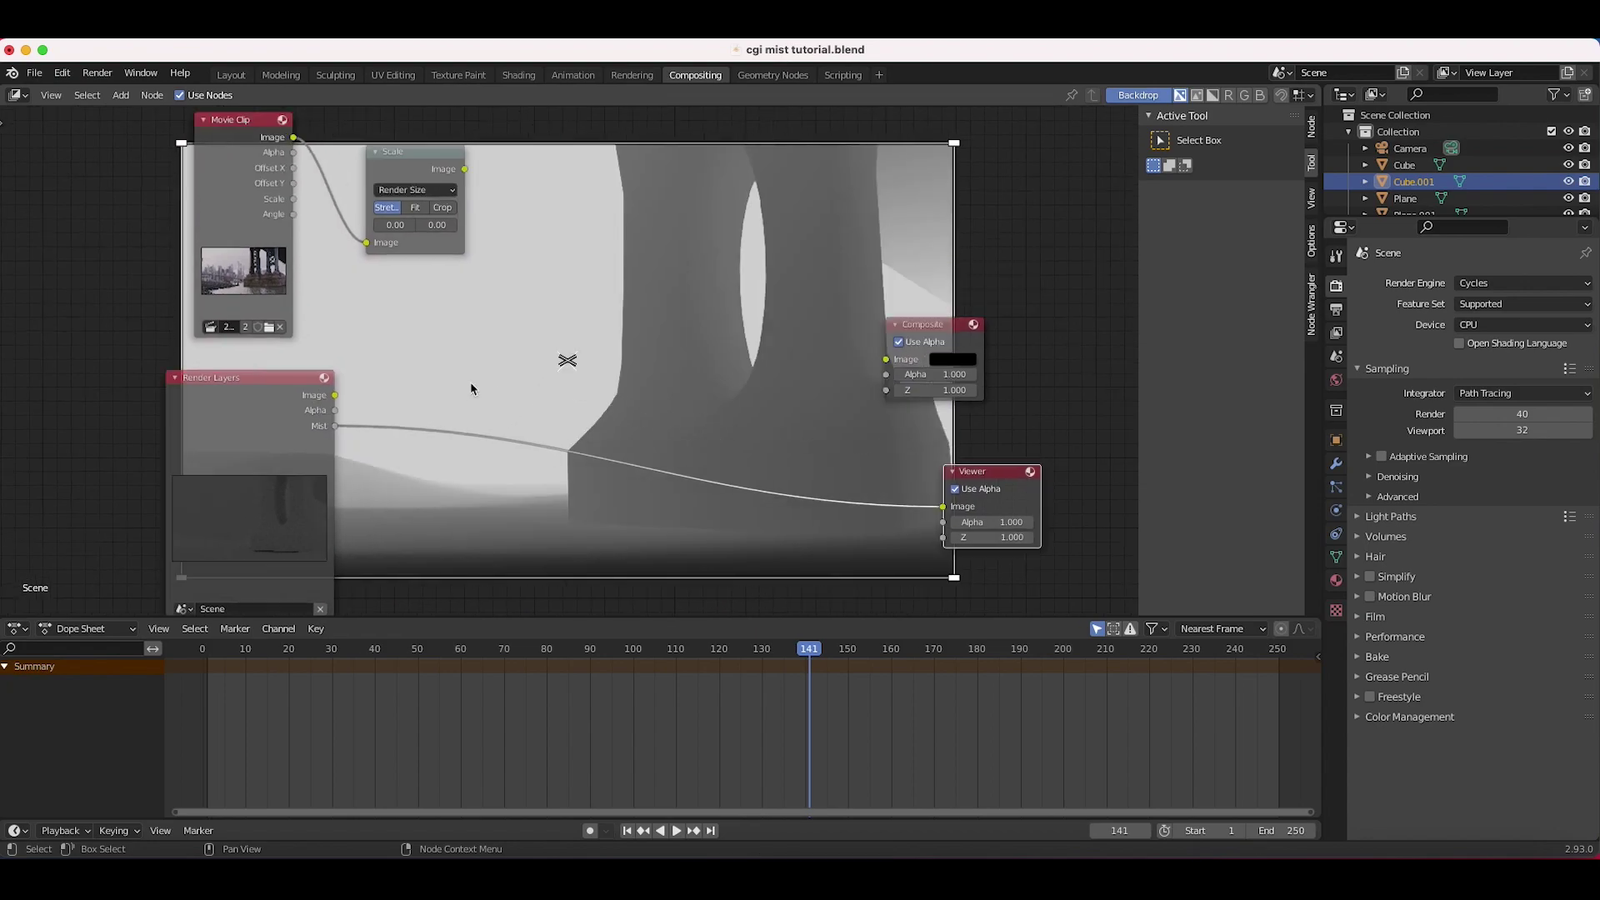
scroll(471, 382, up, 5)
scroll(470, 382, down, 6)
scroll(470, 382, up, 2)
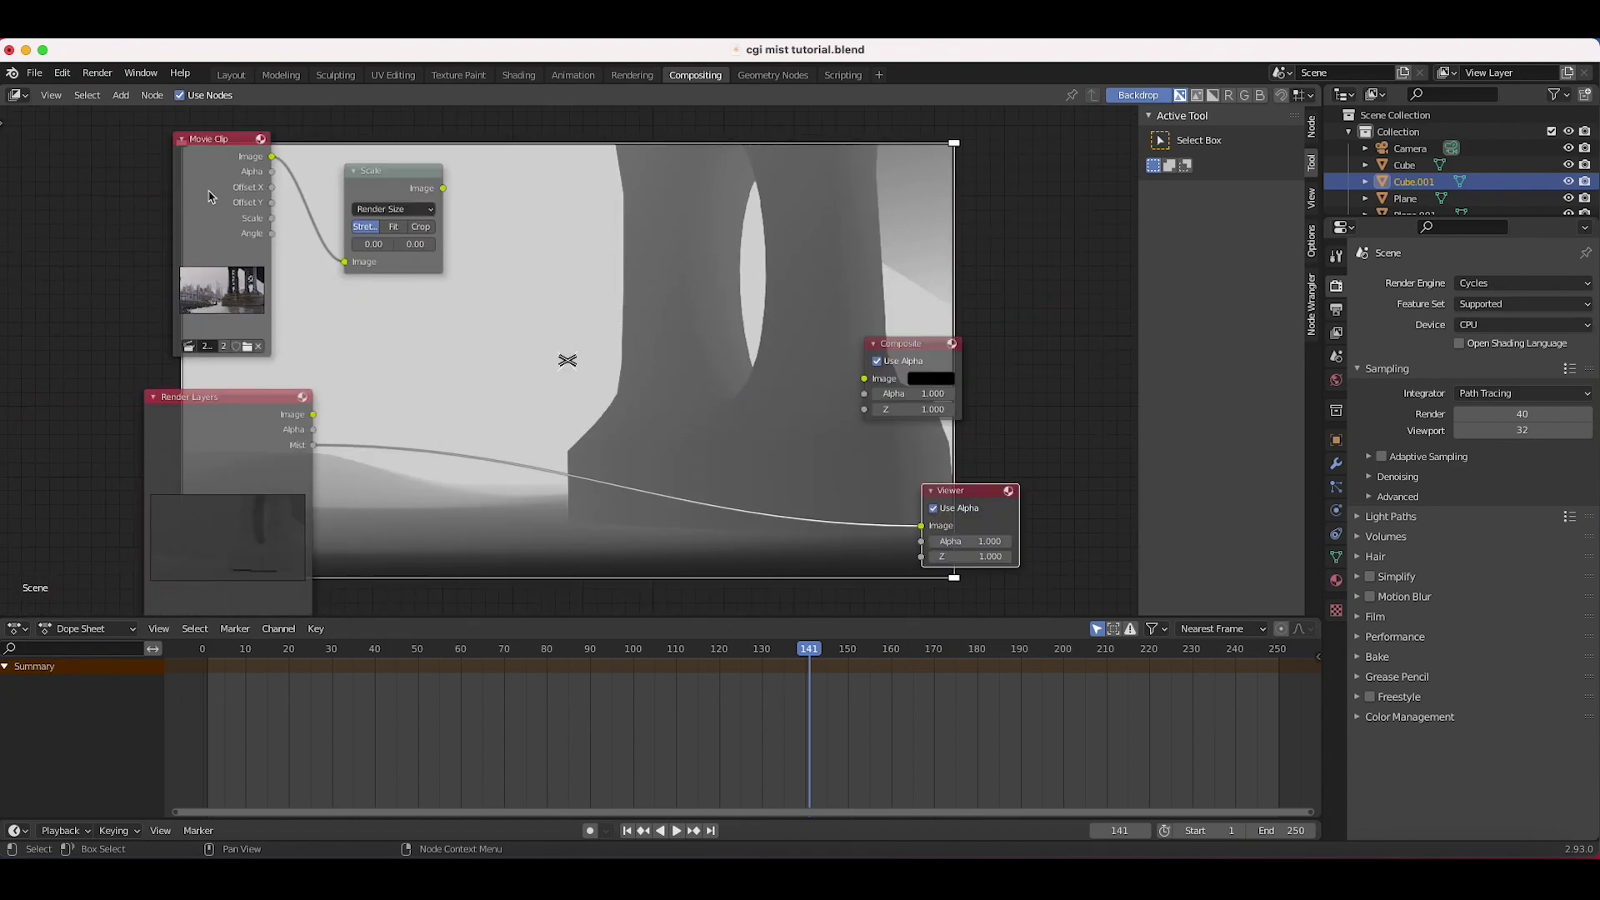
- Blend the scaled footage with the mist pass through a Mix node at factor 0.458 and send it to the Viewer
key(shift+a)
mouse_move(398, 317)
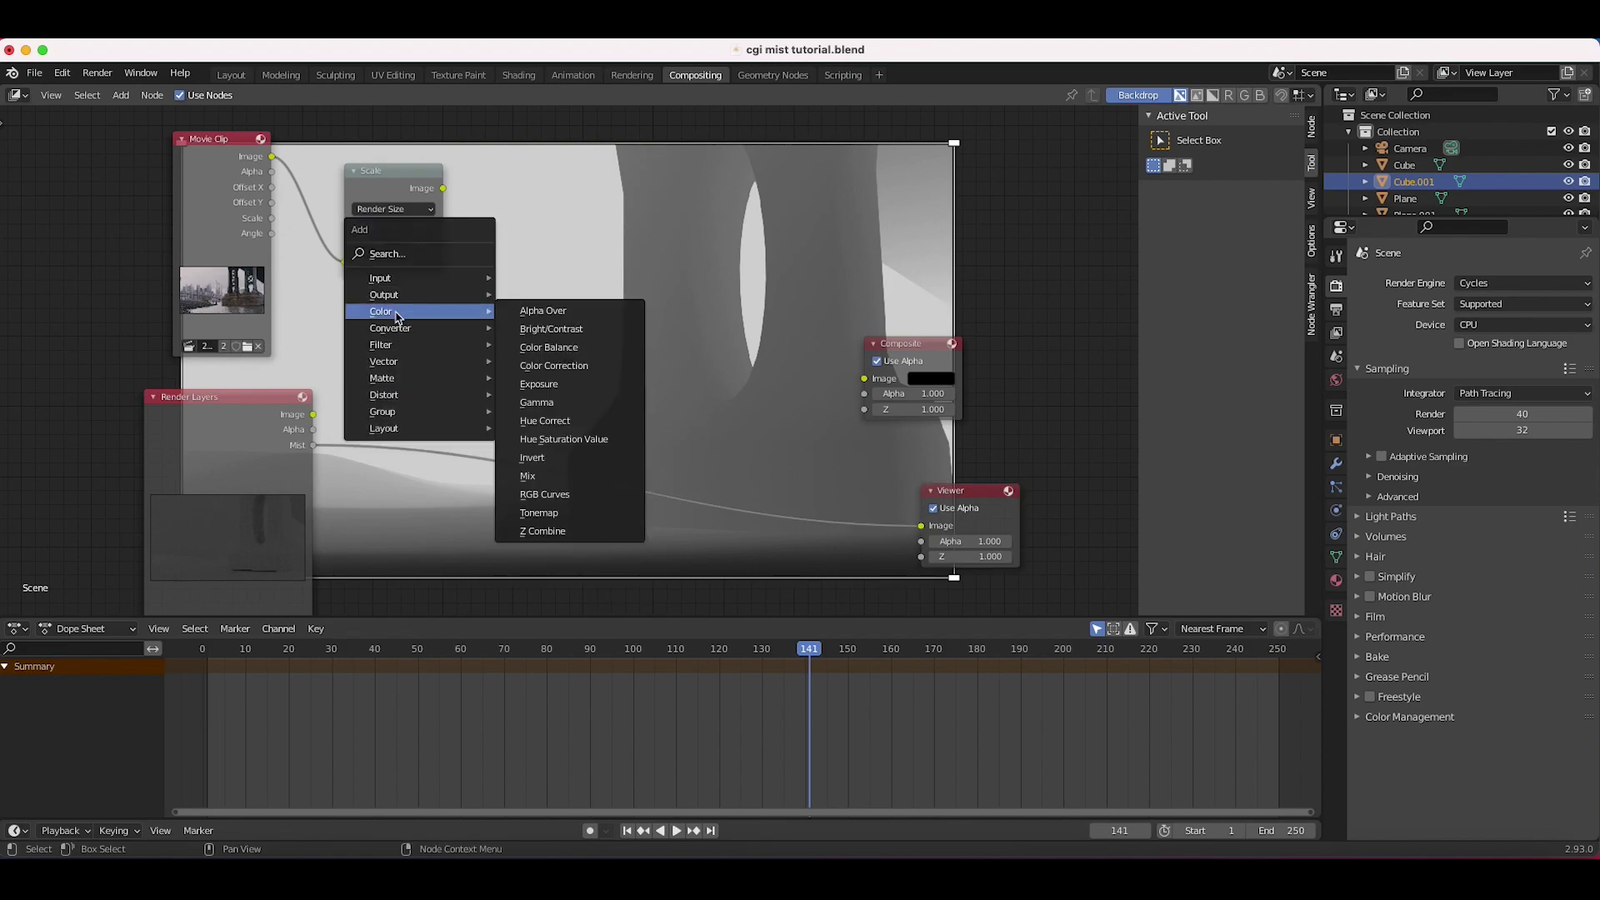
click(528, 476)
click(534, 363)
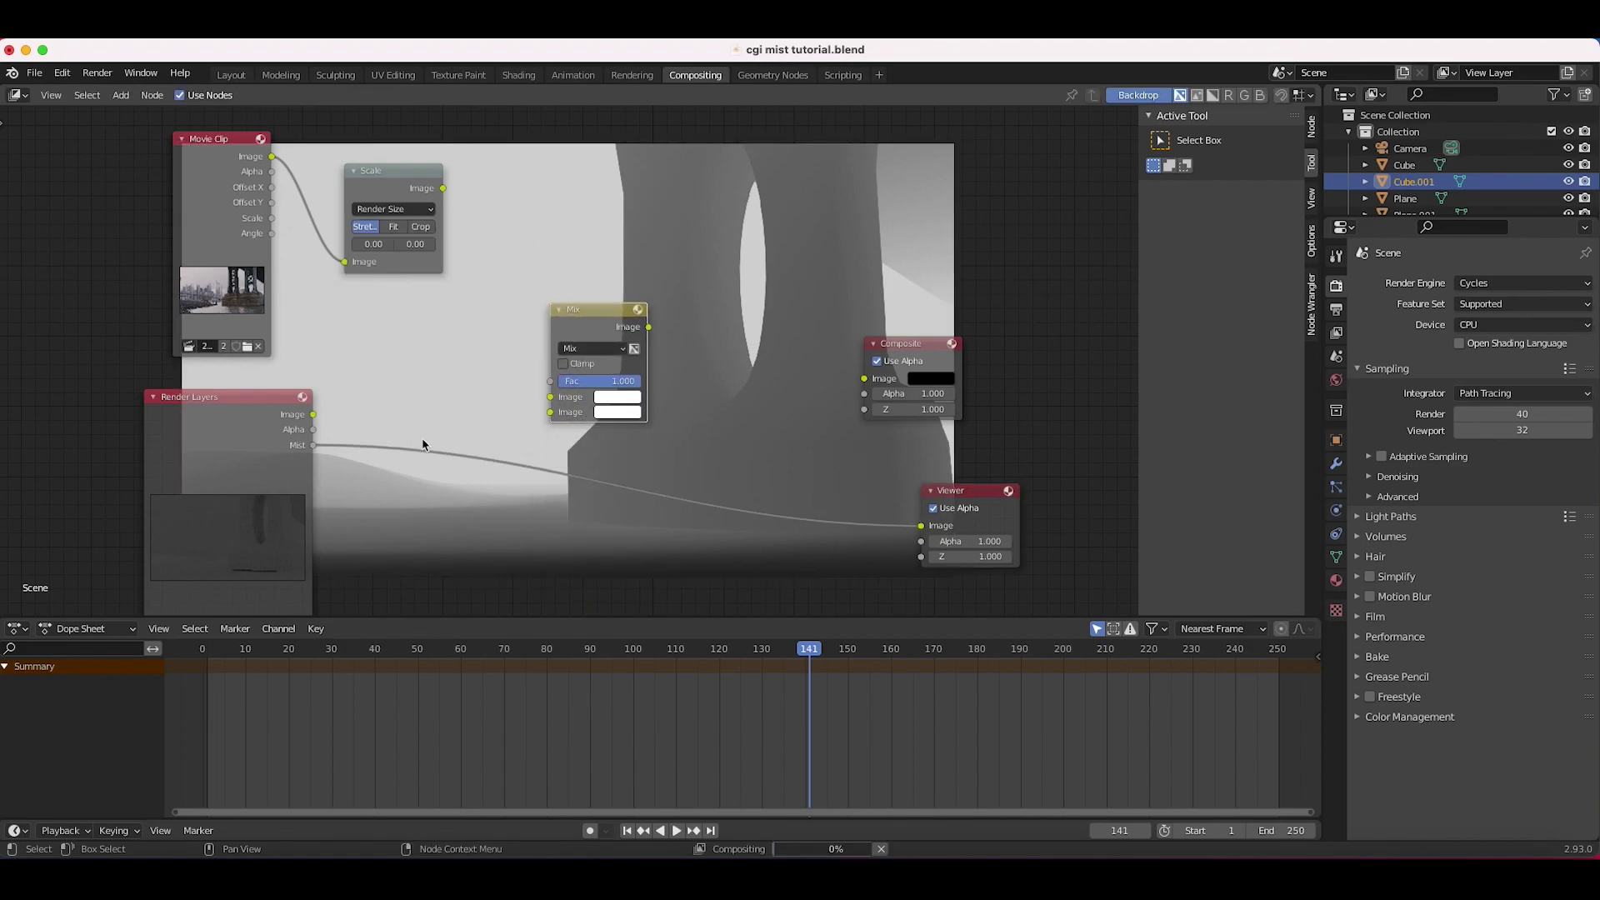
drag(443, 188, 551, 399)
drag(313, 446, 551, 411)
drag(649, 326, 929, 526)
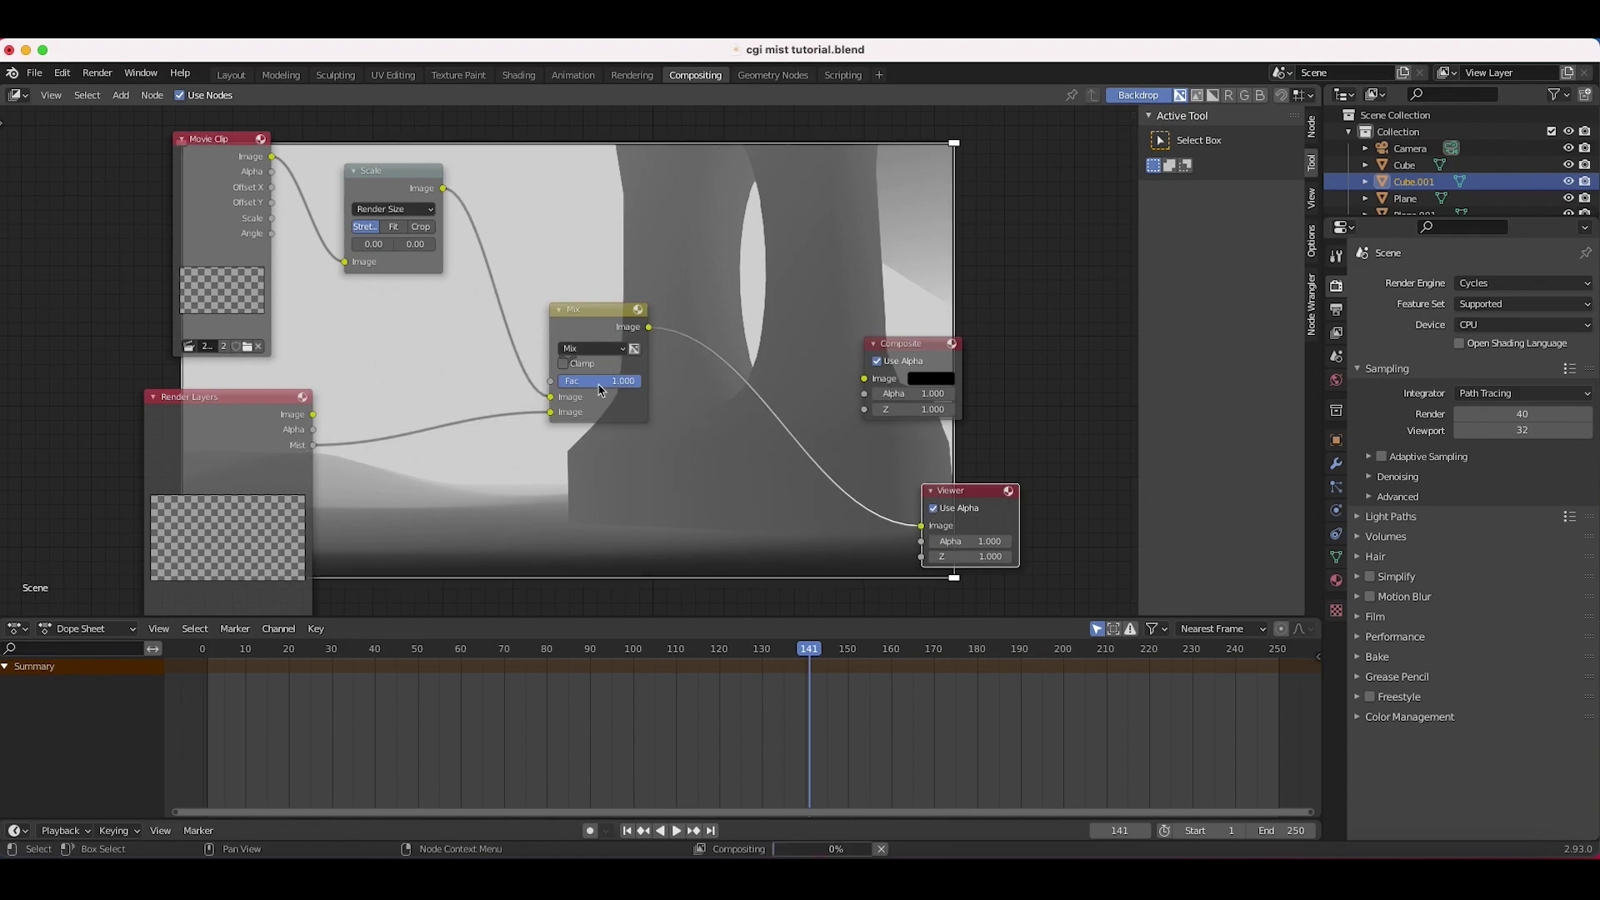
drag(623, 381, 597, 381)
- Examine how the mist sits over the skyline, the bridge tower opening and the bridge deck in the composite preview
scroll(754, 262, right, 5)
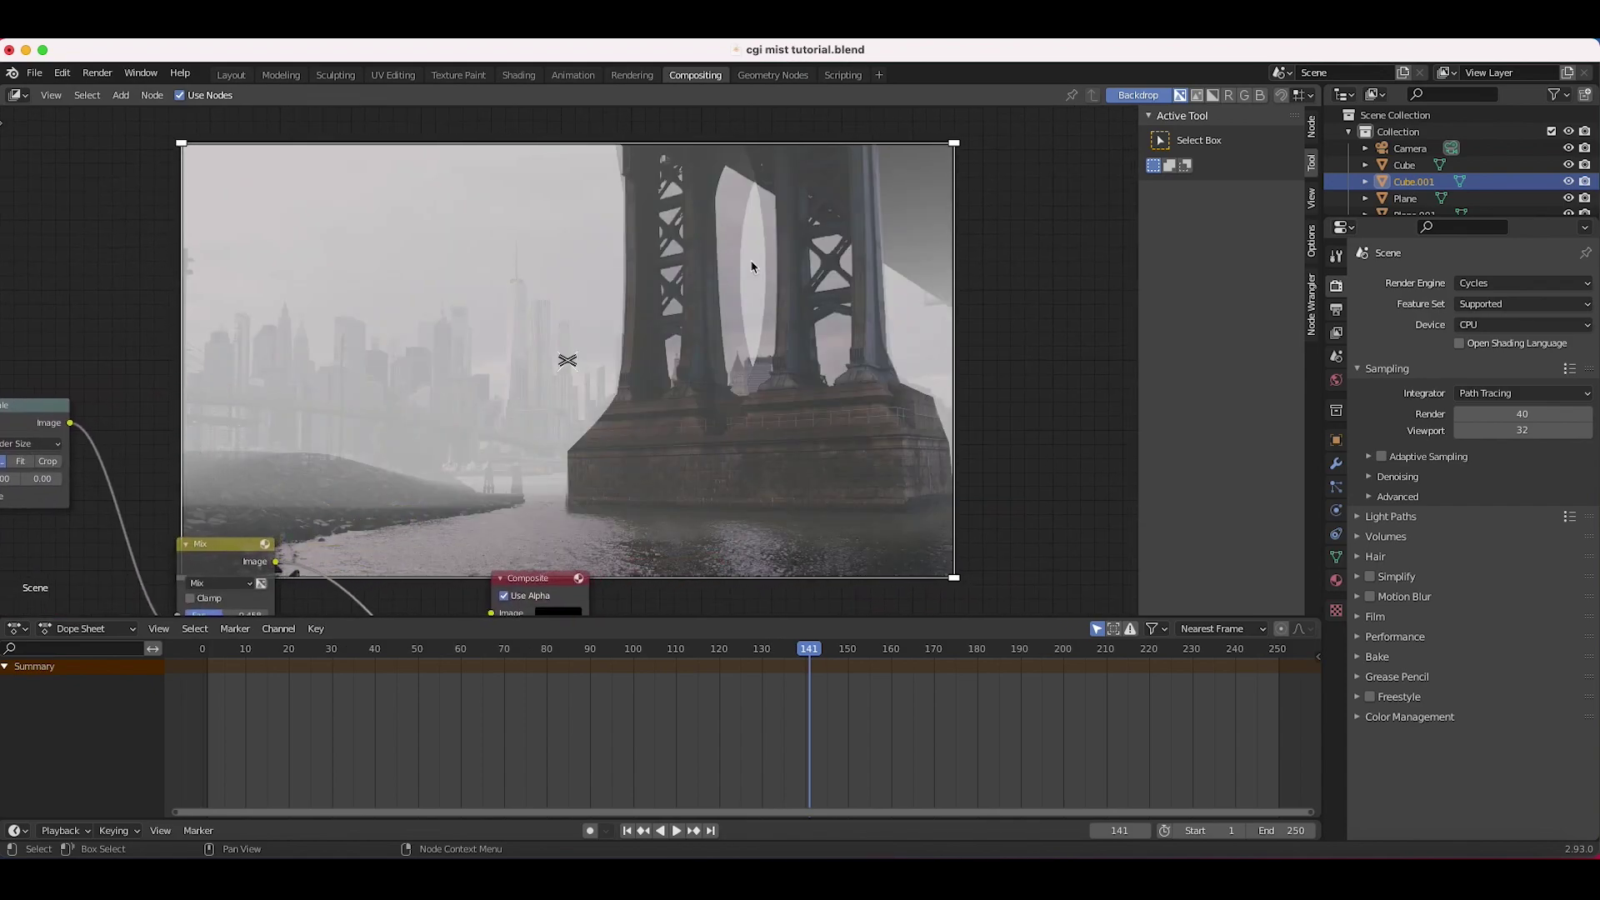
scroll(754, 262, left, 5)
scroll(758, 262, up, 1)
scroll(757, 269, up, 1)
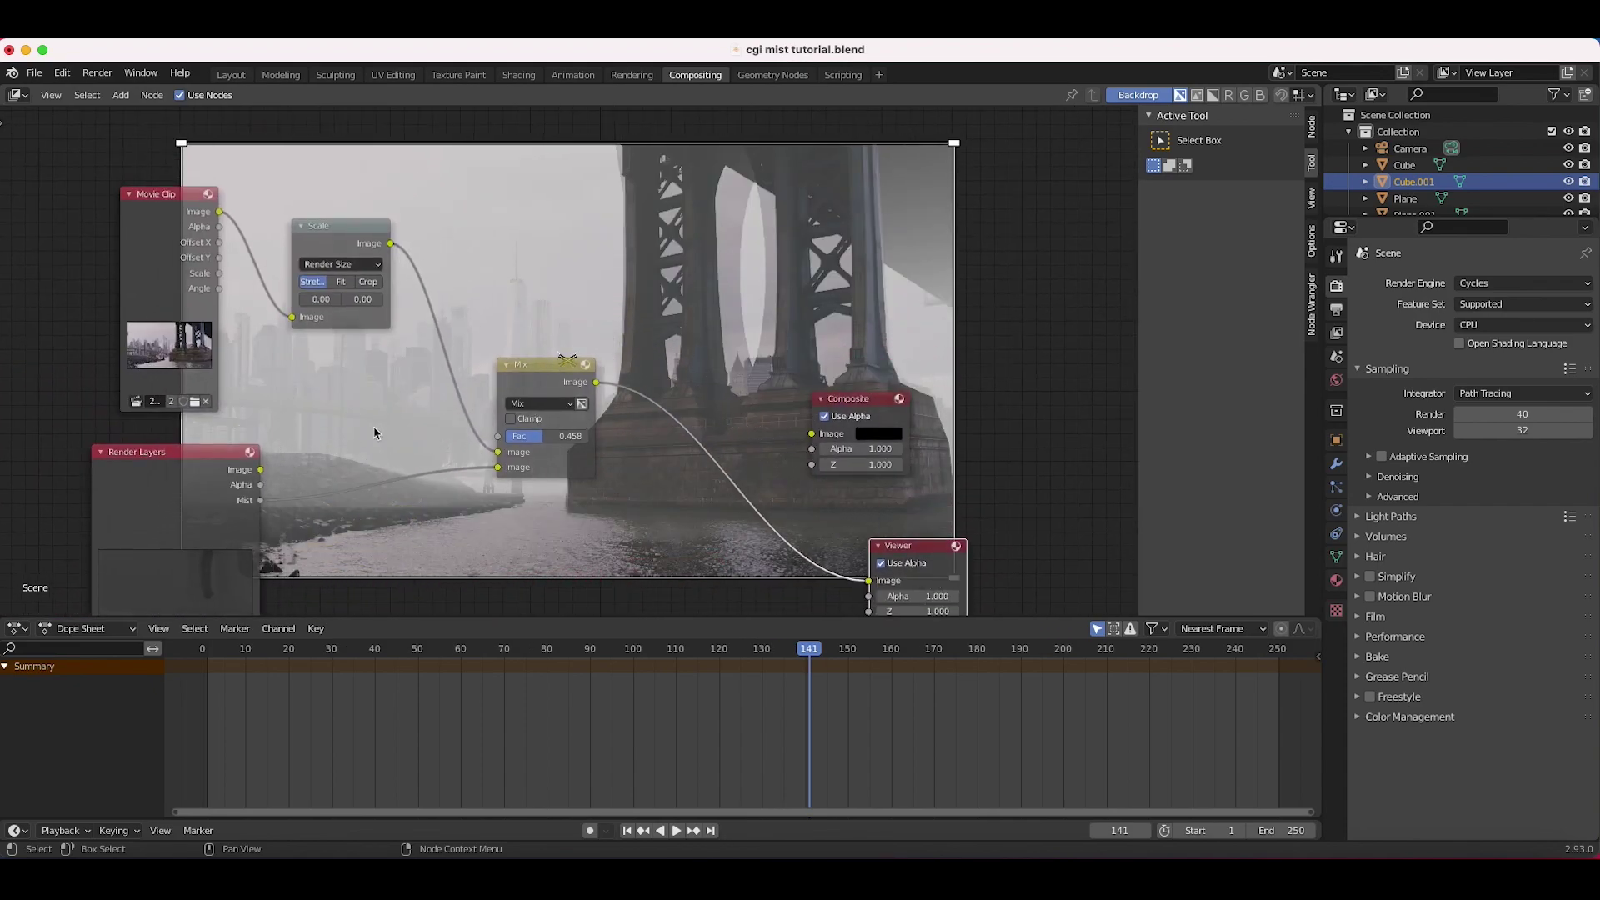
scroll(675, 274, down, 3)
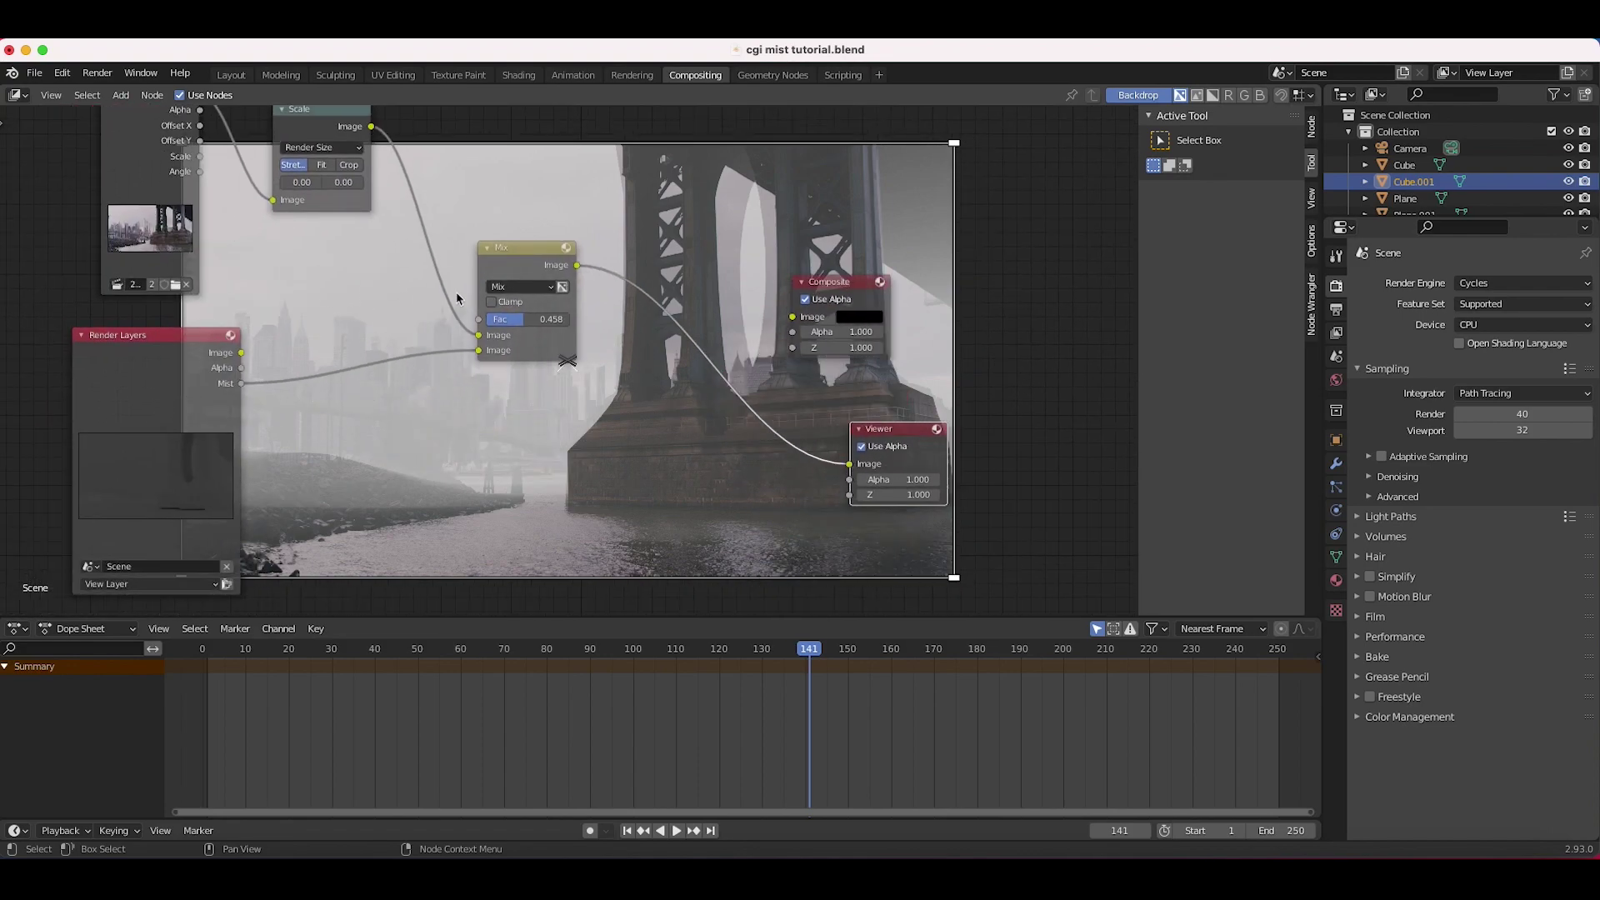
scroll(434, 305, up, 5)
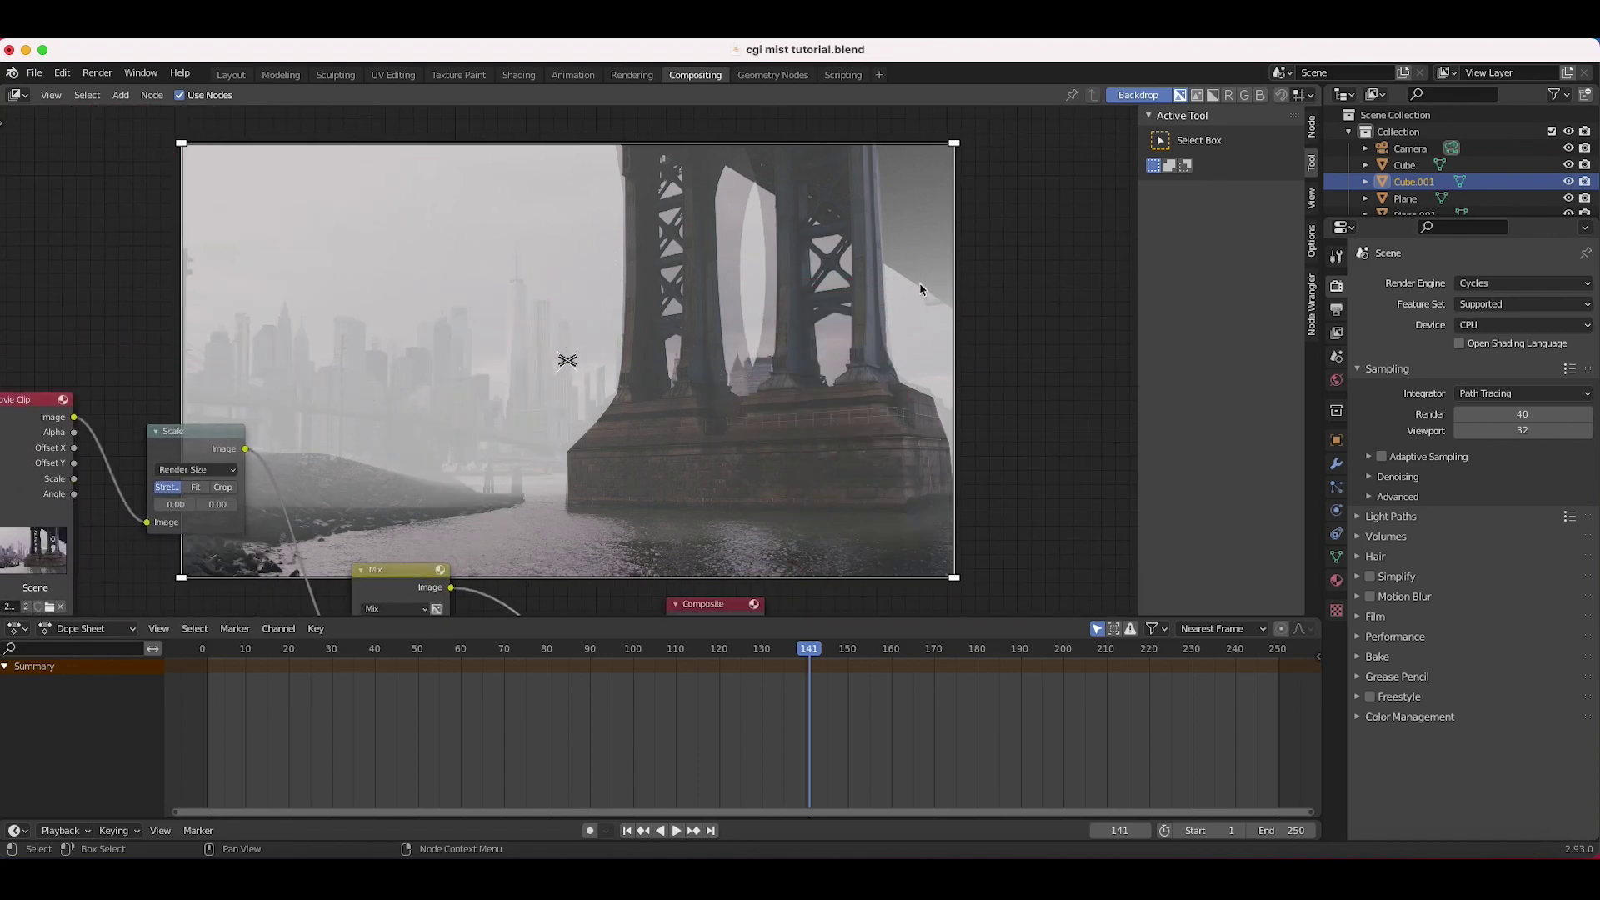
scroll(389, 341, down, 1)
scroll(389, 340, up, 2)
scroll(388, 340, down, 1)
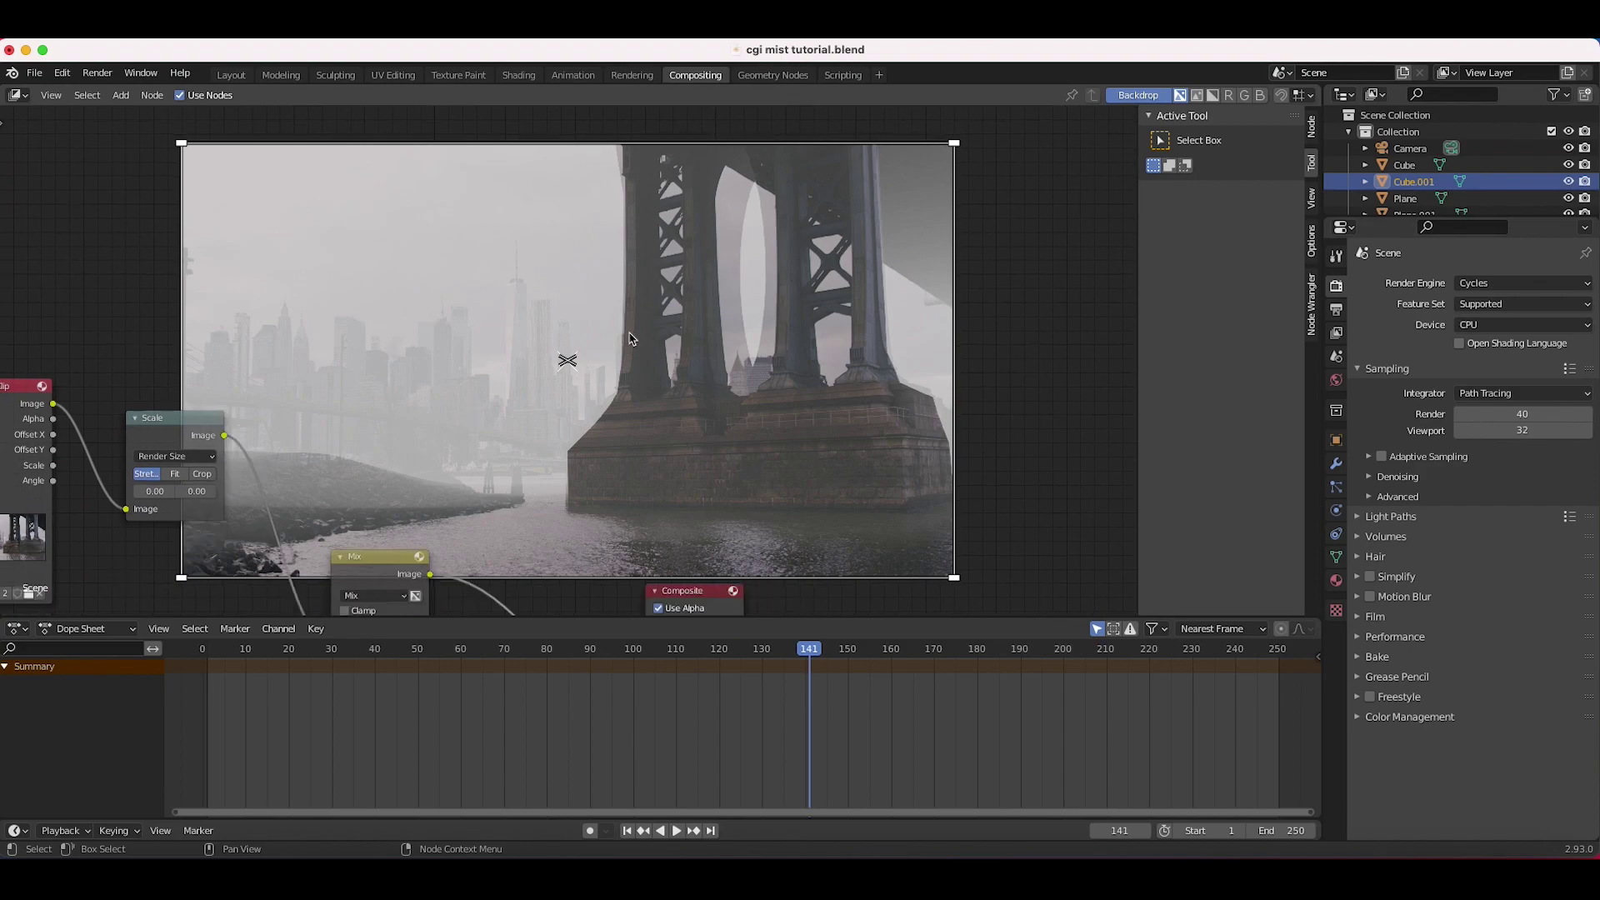
scroll(432, 423, down, 5)
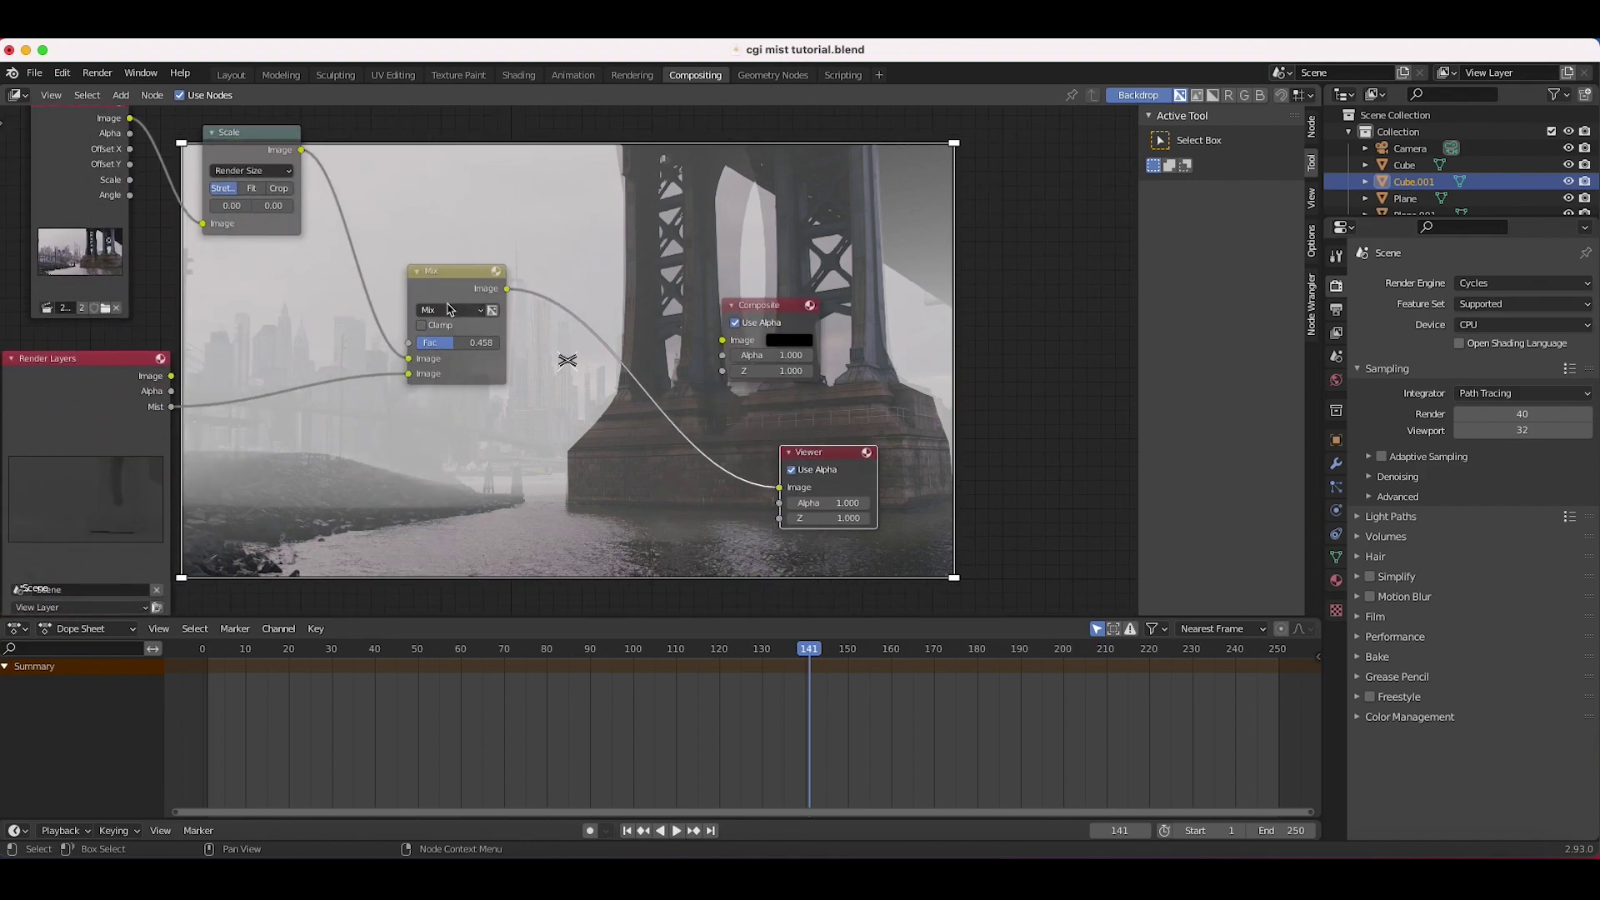
- Switch the Mix node's blending mode to Screen and set its factor to 0.375
scroll(495, 406, up, 2)
click(490, 387)
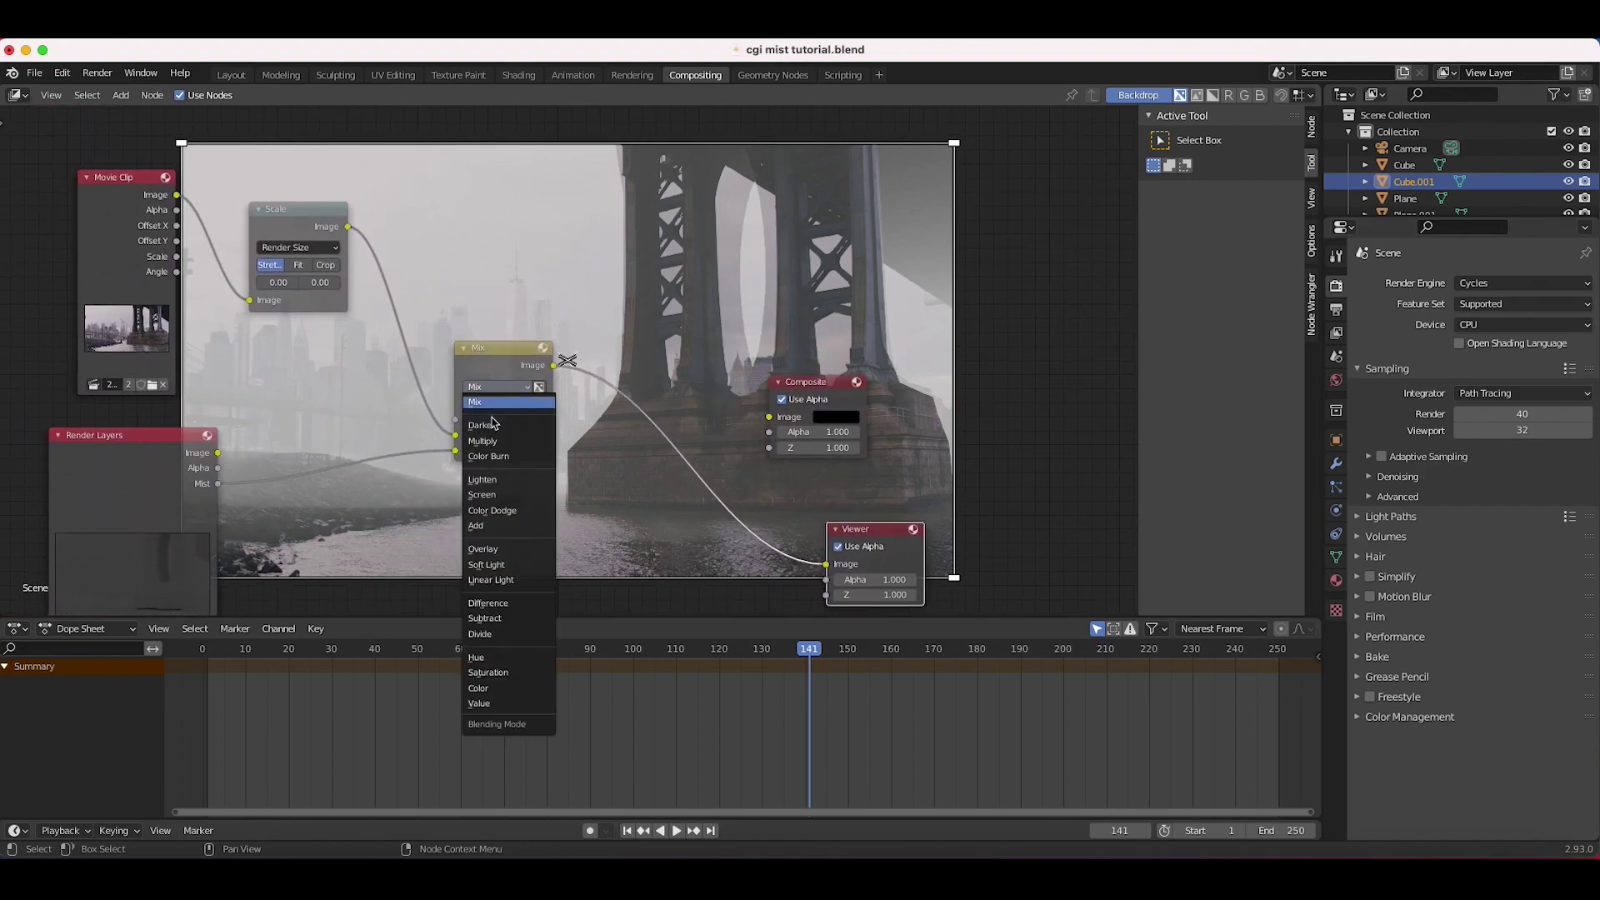
click(485, 498)
scroll(732, 223, up, 5)
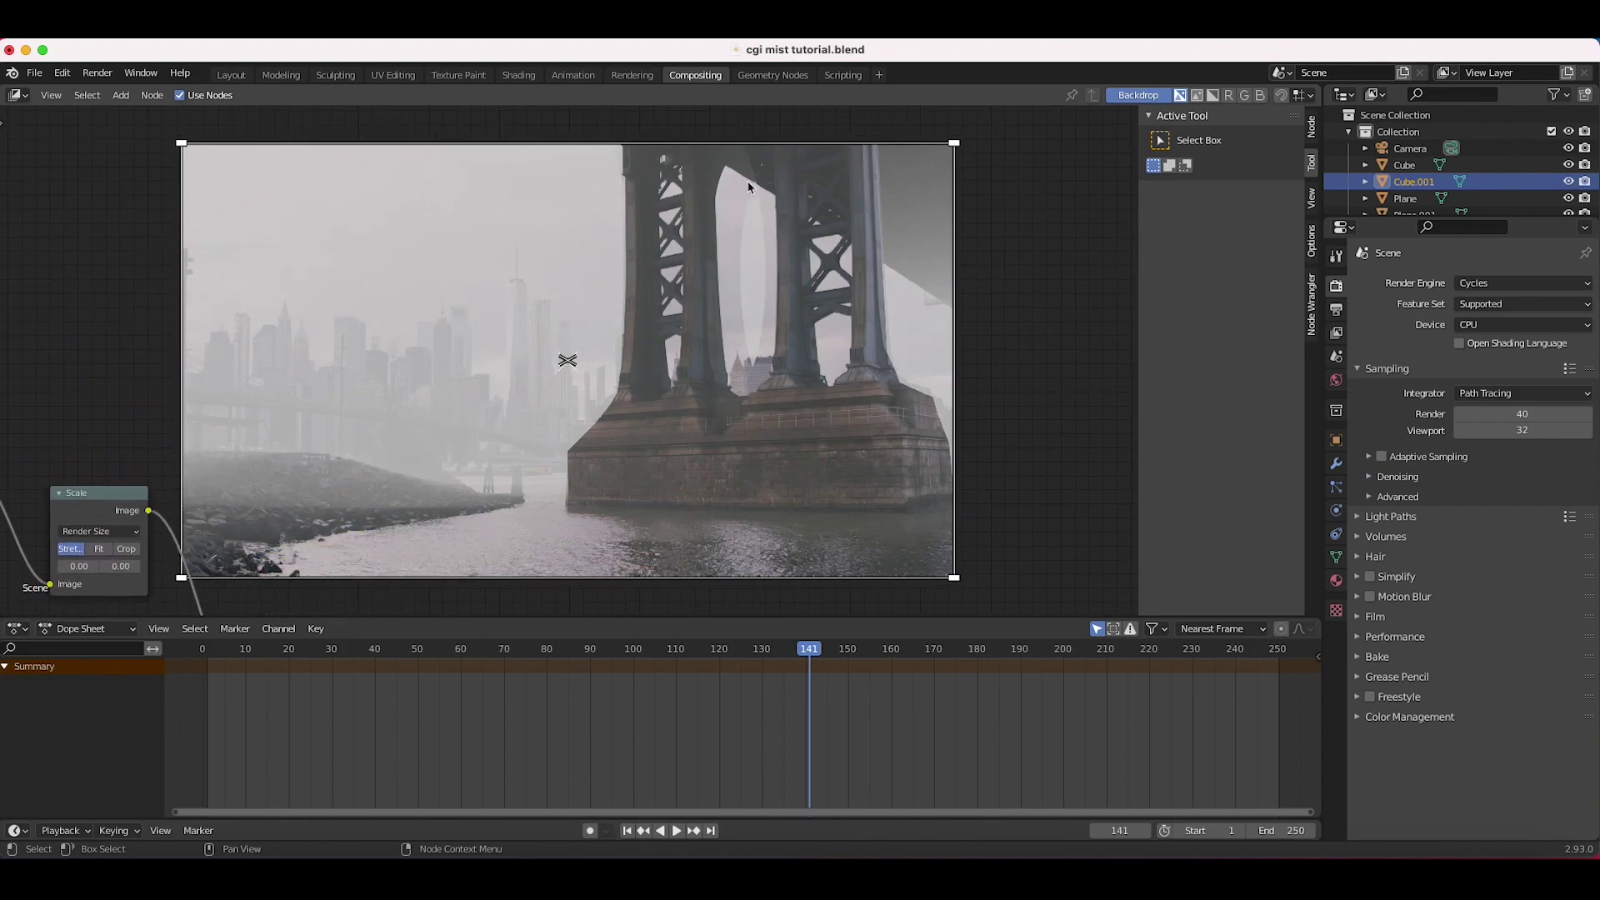
scroll(504, 435, down, 5)
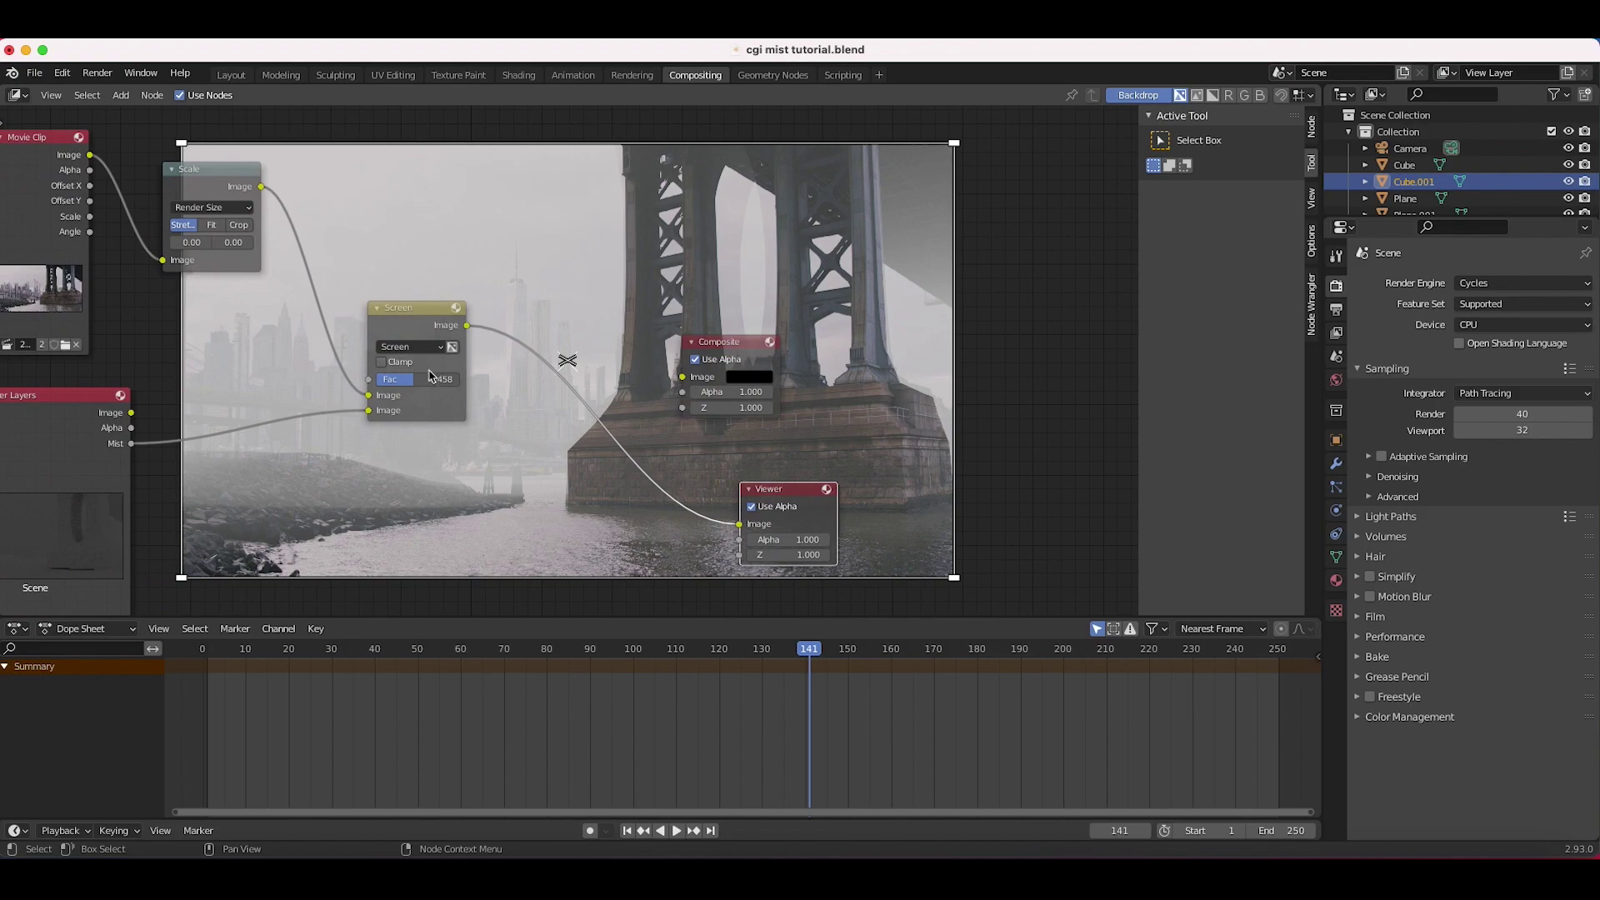
drag(414, 379, 407, 379)
scroll(597, 258, up, 3)
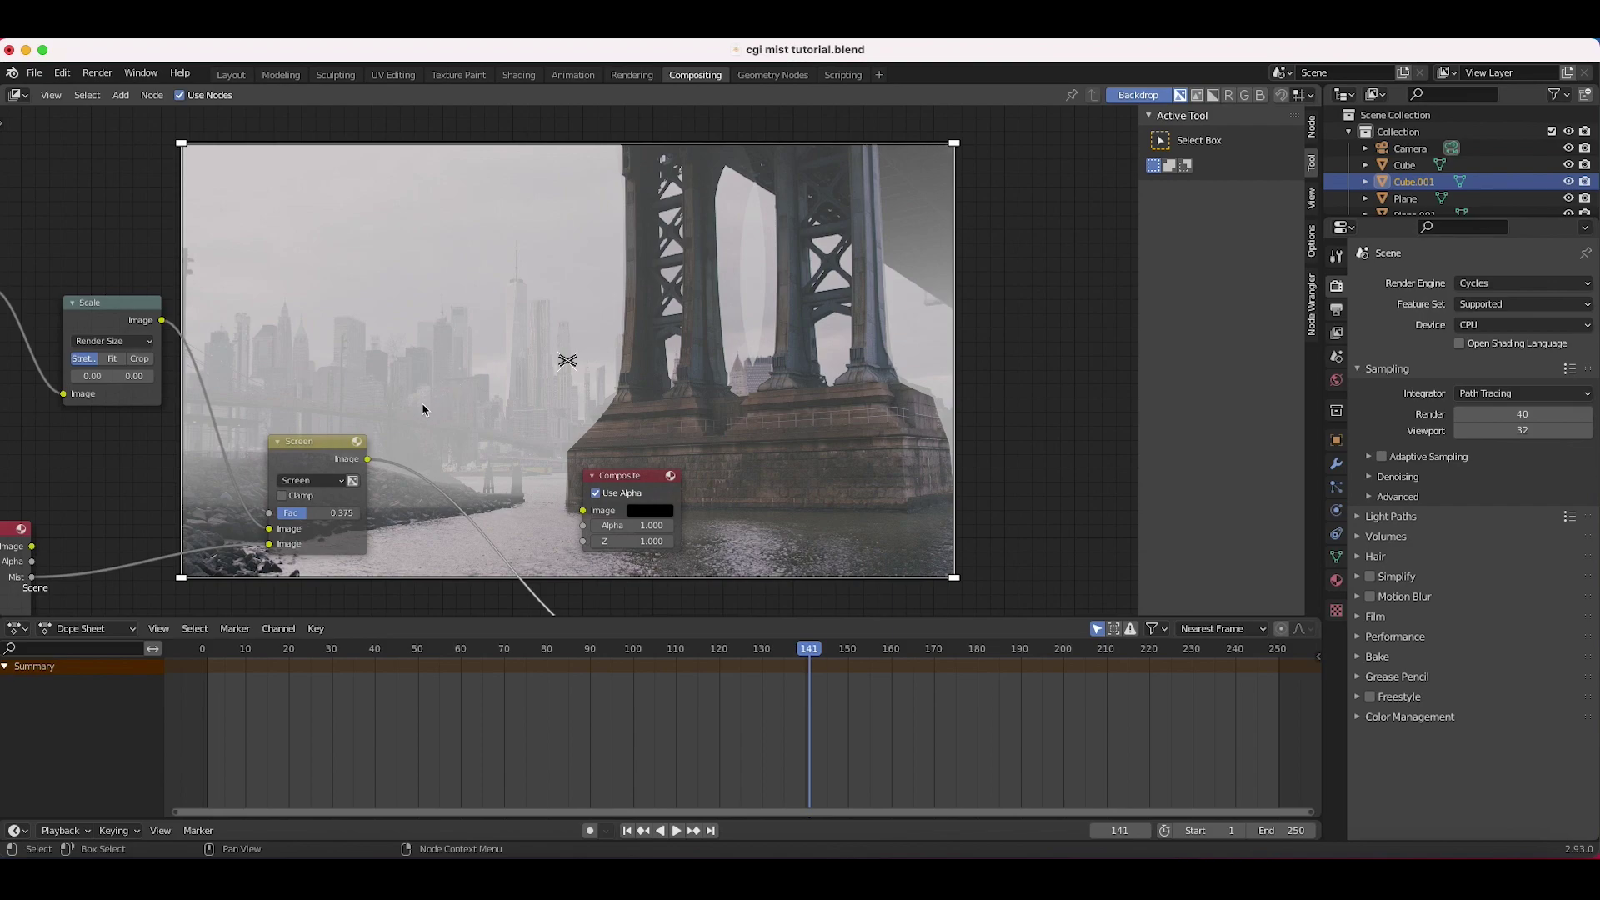
- Insert a Blur node between the Render Layers Mist output and the Screen node, and set its X and Y to 90
middle_drag(453, 367, 670, 201)
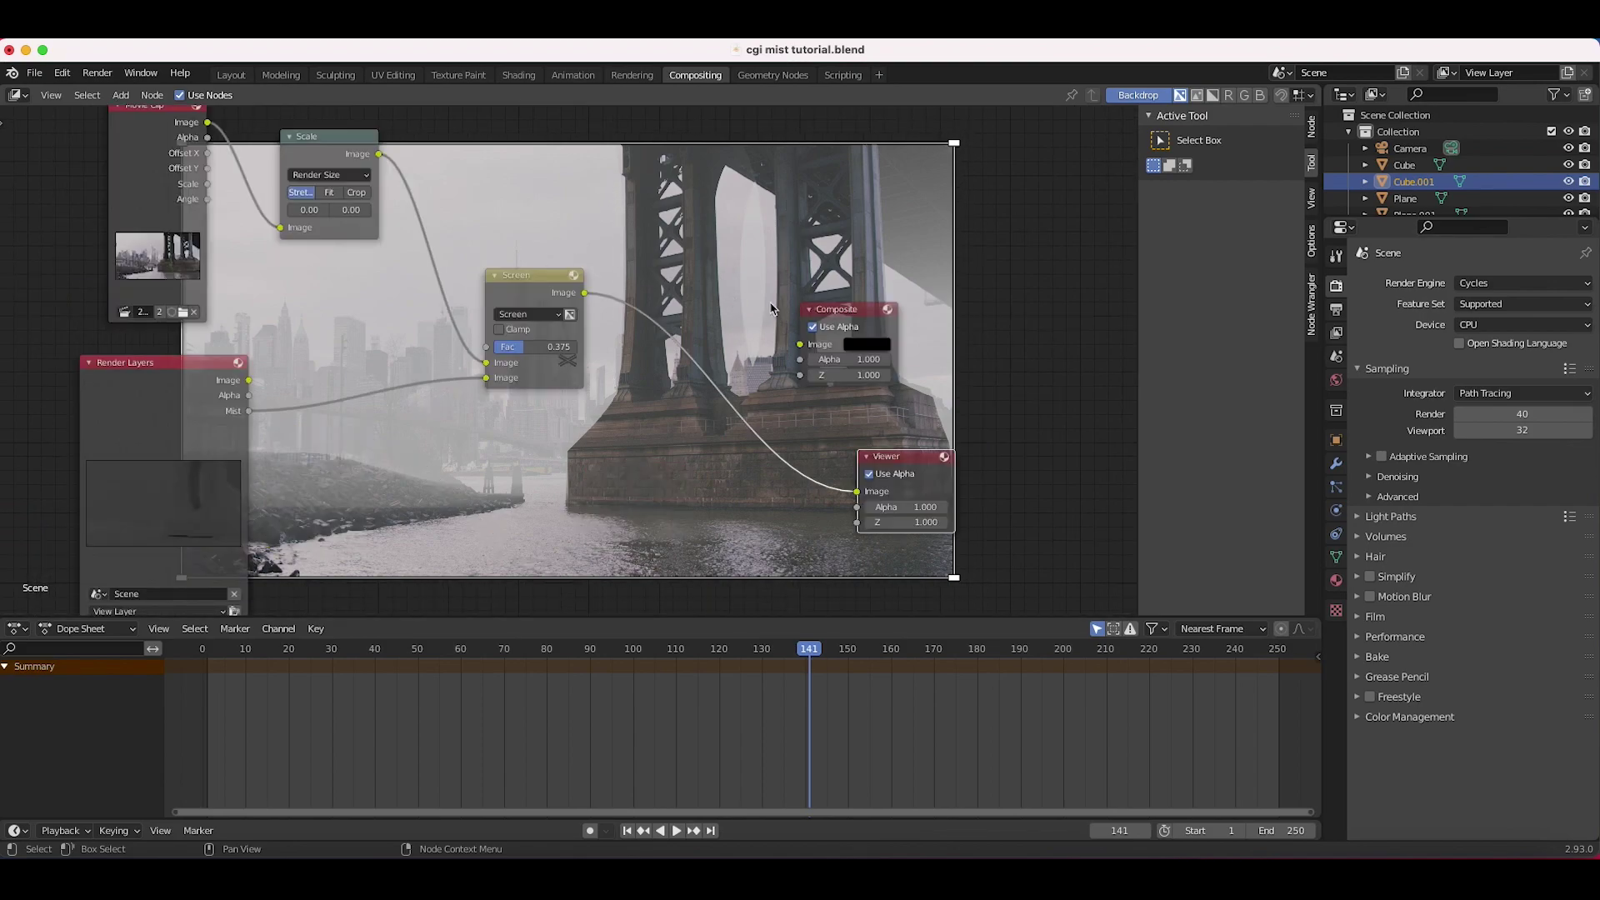
scroll(449, 504, down, 2)
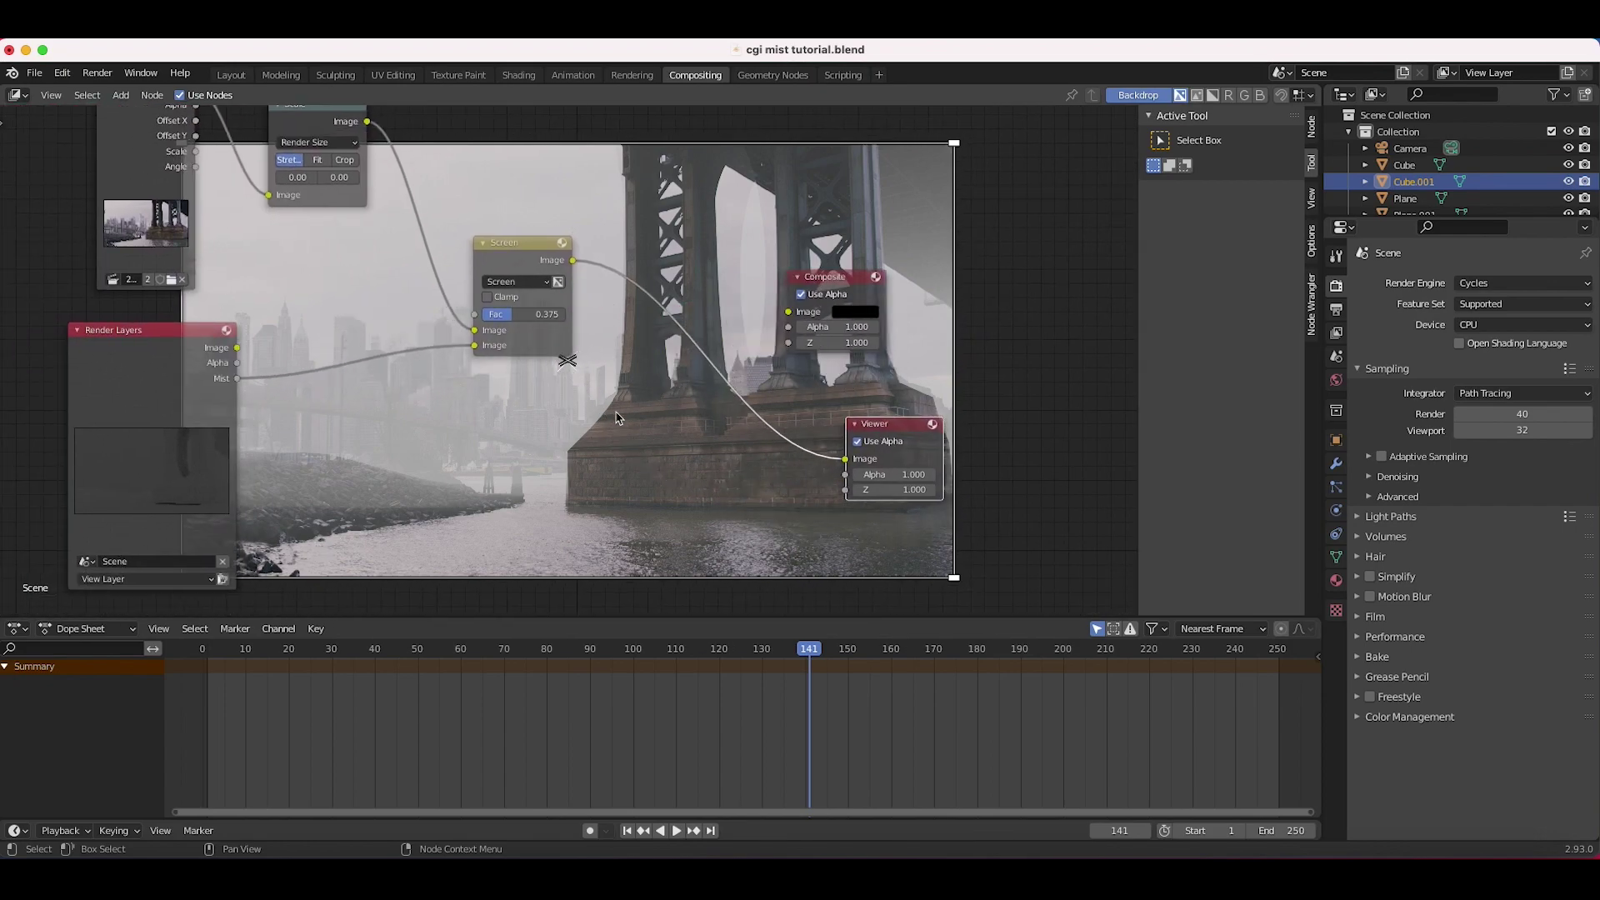
middle_drag(721, 303, 551, 390)
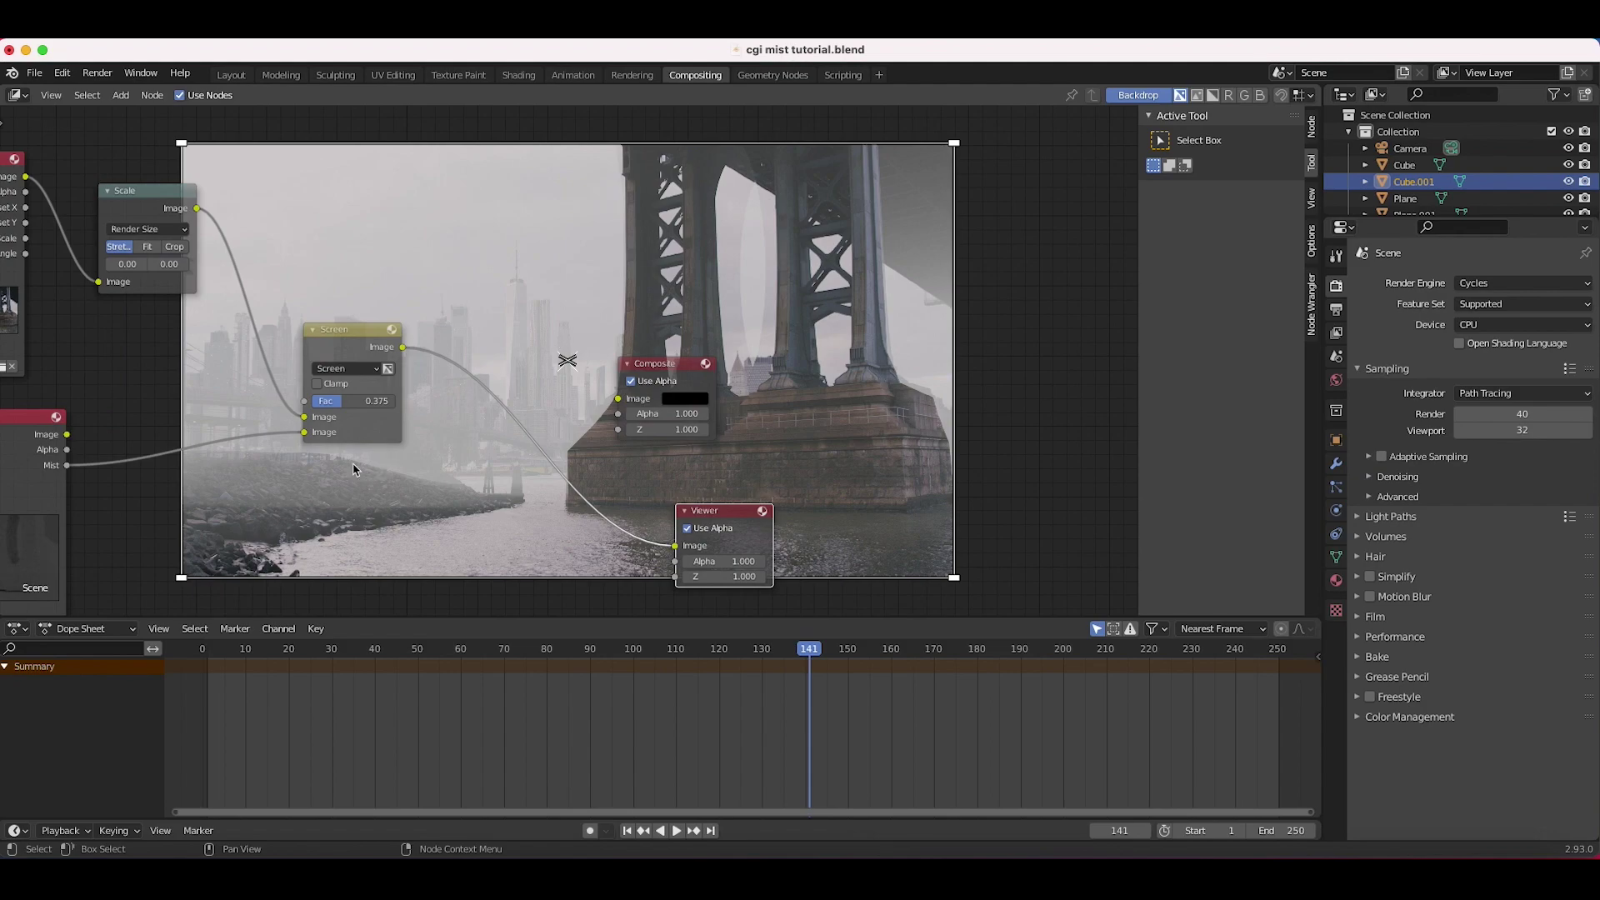
scroll(354, 470, left, 3)
click(268, 428)
drag(268, 428, 137, 443)
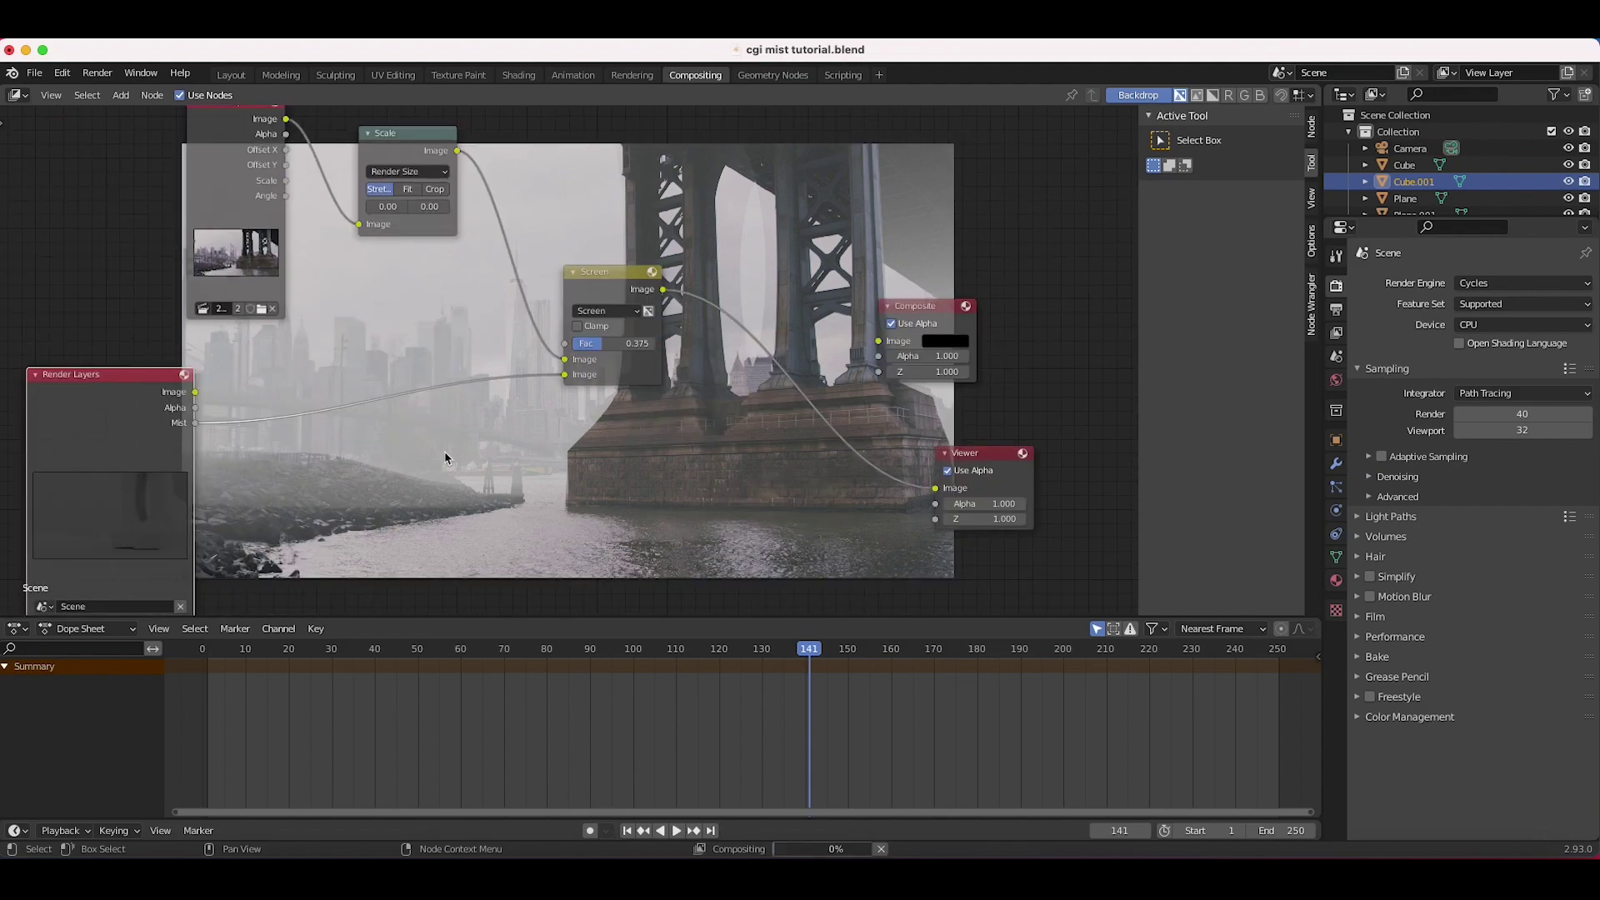
key(shift+a)
mouse_move(274, 500)
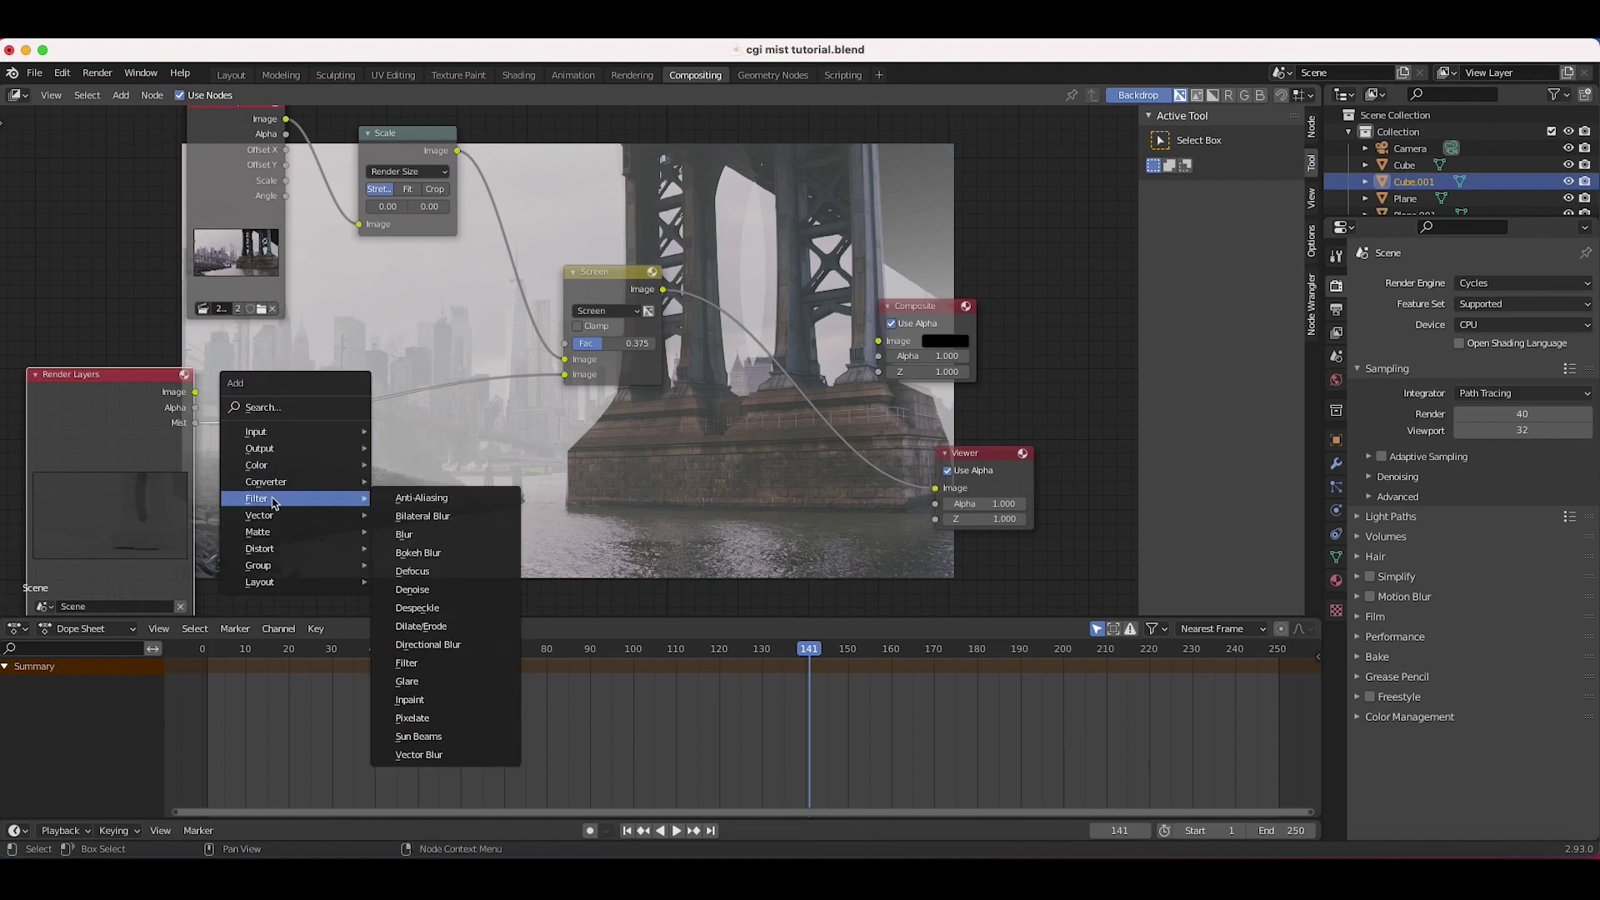
click(404, 534)
click(351, 464)
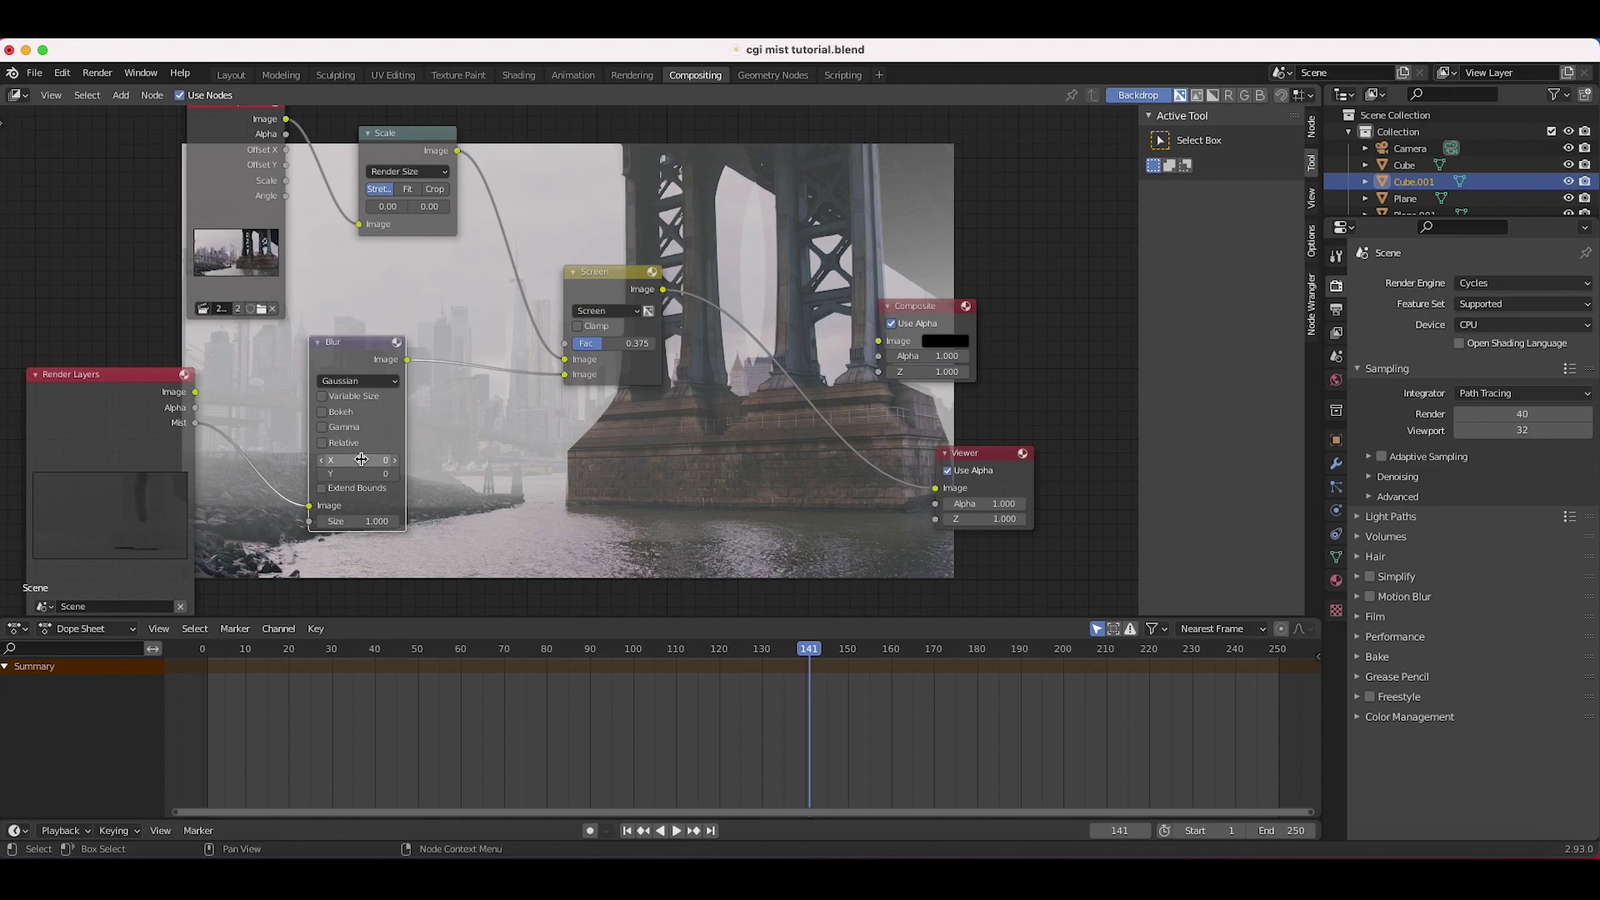
click(361, 459)
click(363, 474)
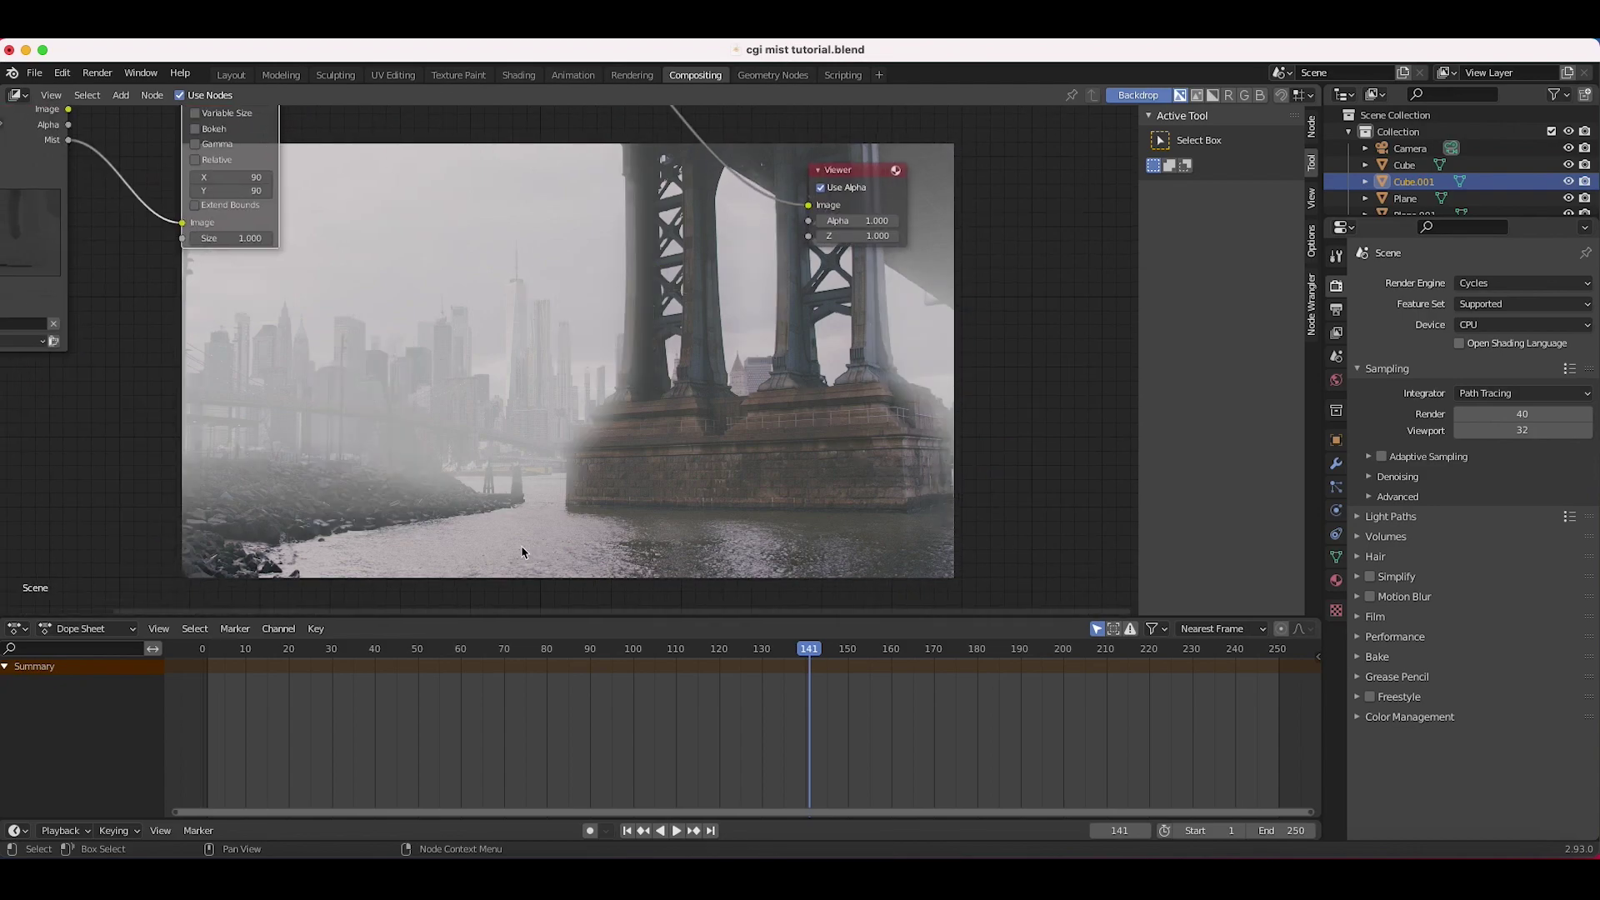
- Lower the Screen node's factor to 0.192 to thin the mist over the footage
scroll(522, 545, down, 3)
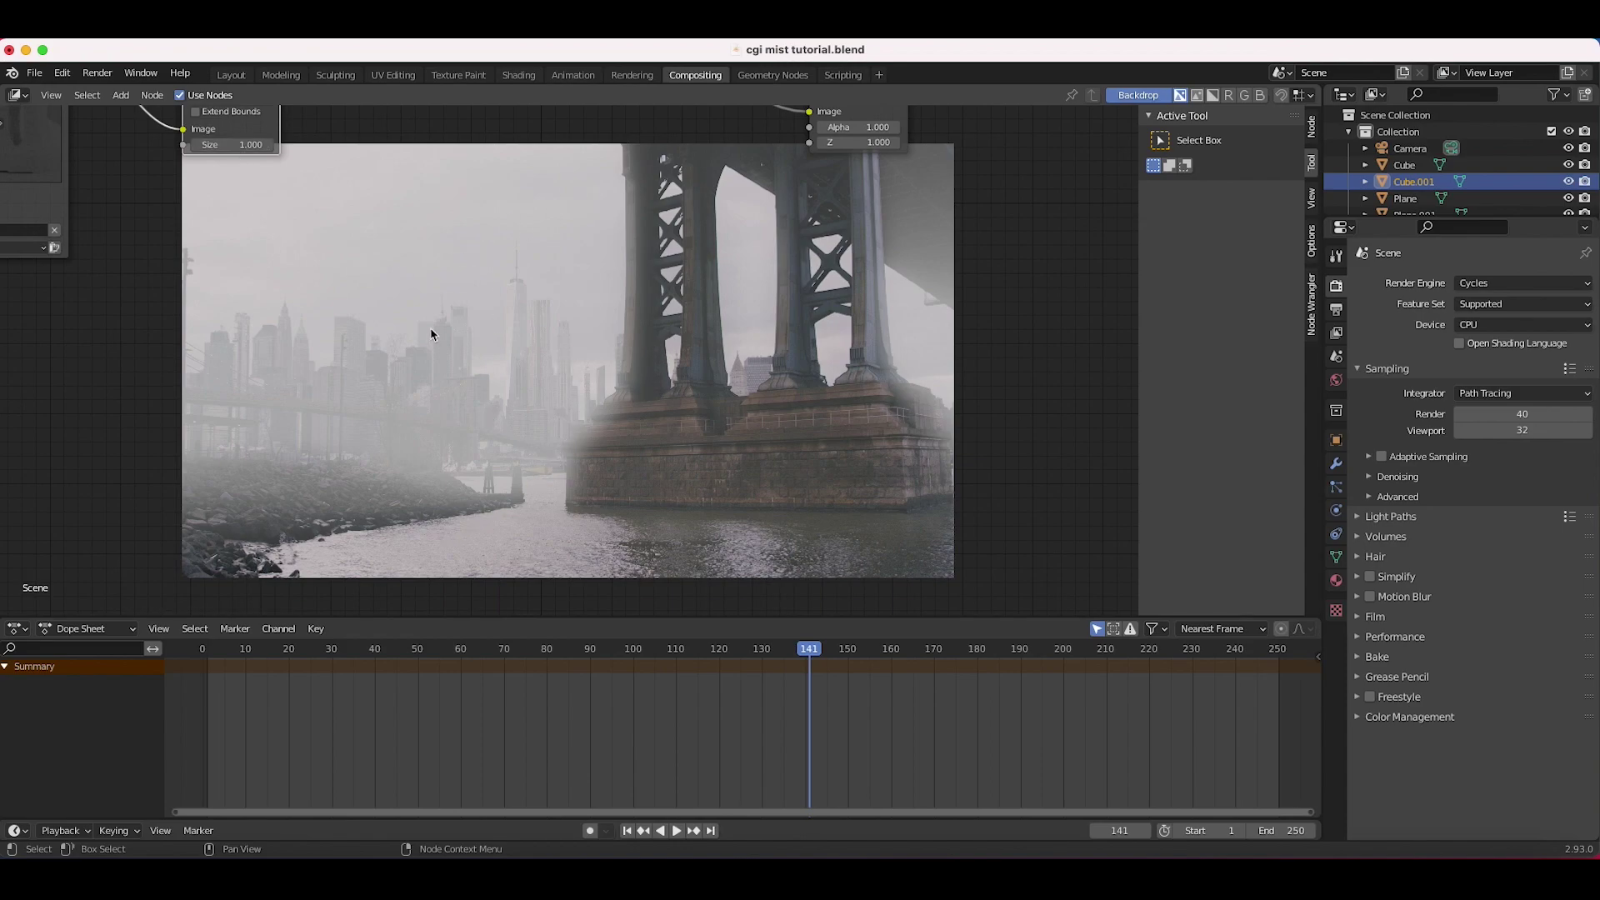
scroll(430, 333, up, 6)
scroll(431, 333, up, 6)
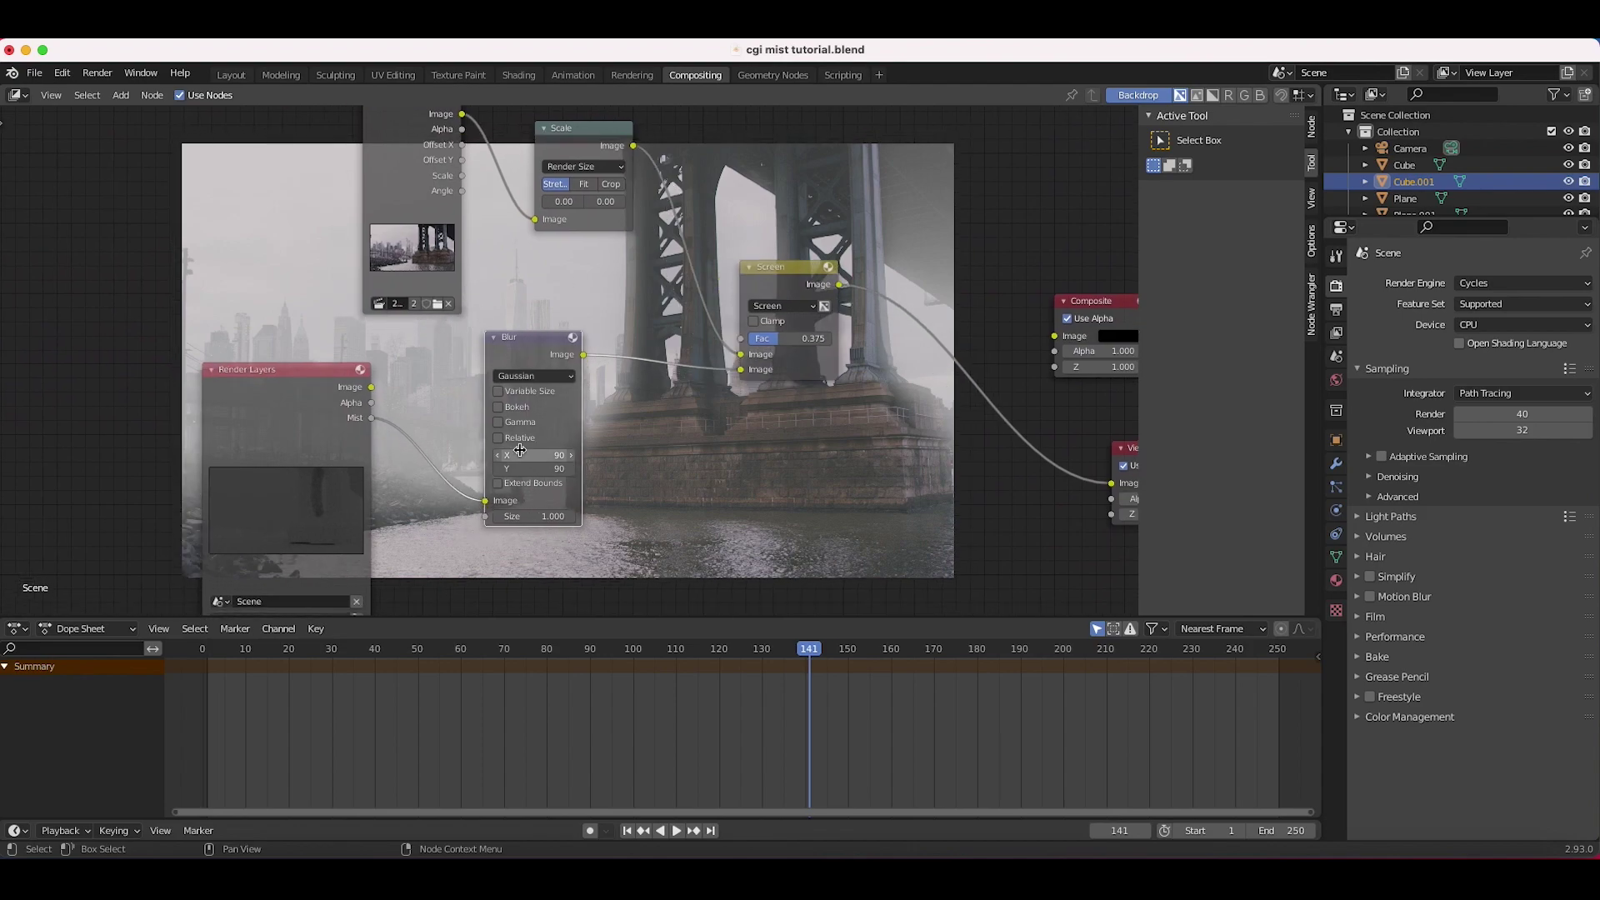
scroll(683, 450, right, 10)
scroll(683, 450, up, 2)
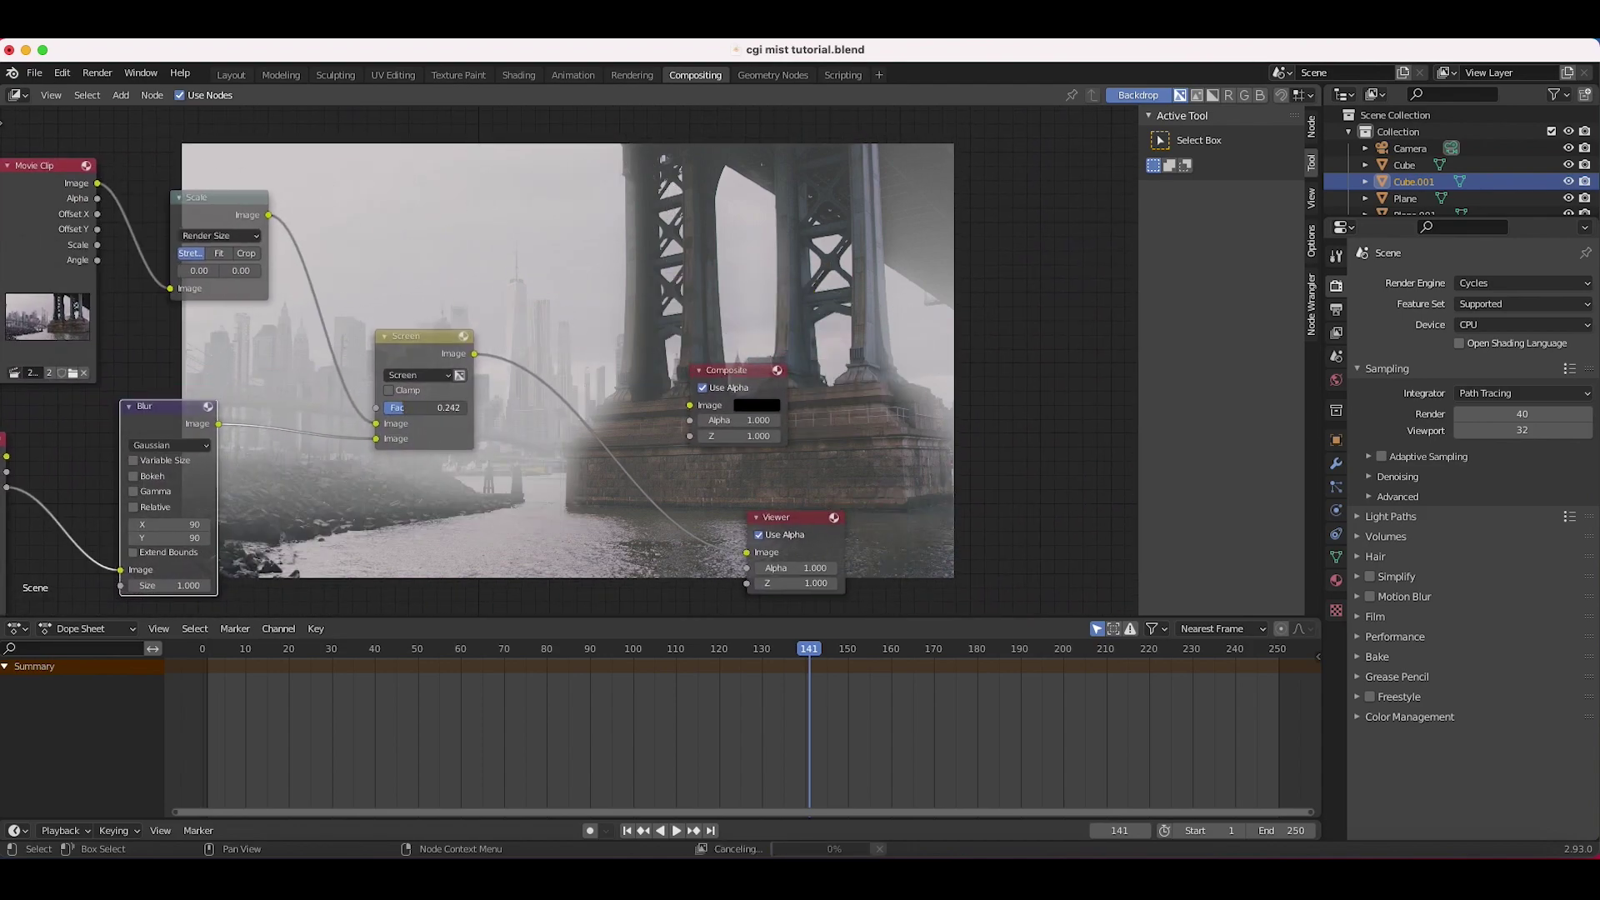
drag(422, 408, 417, 408)
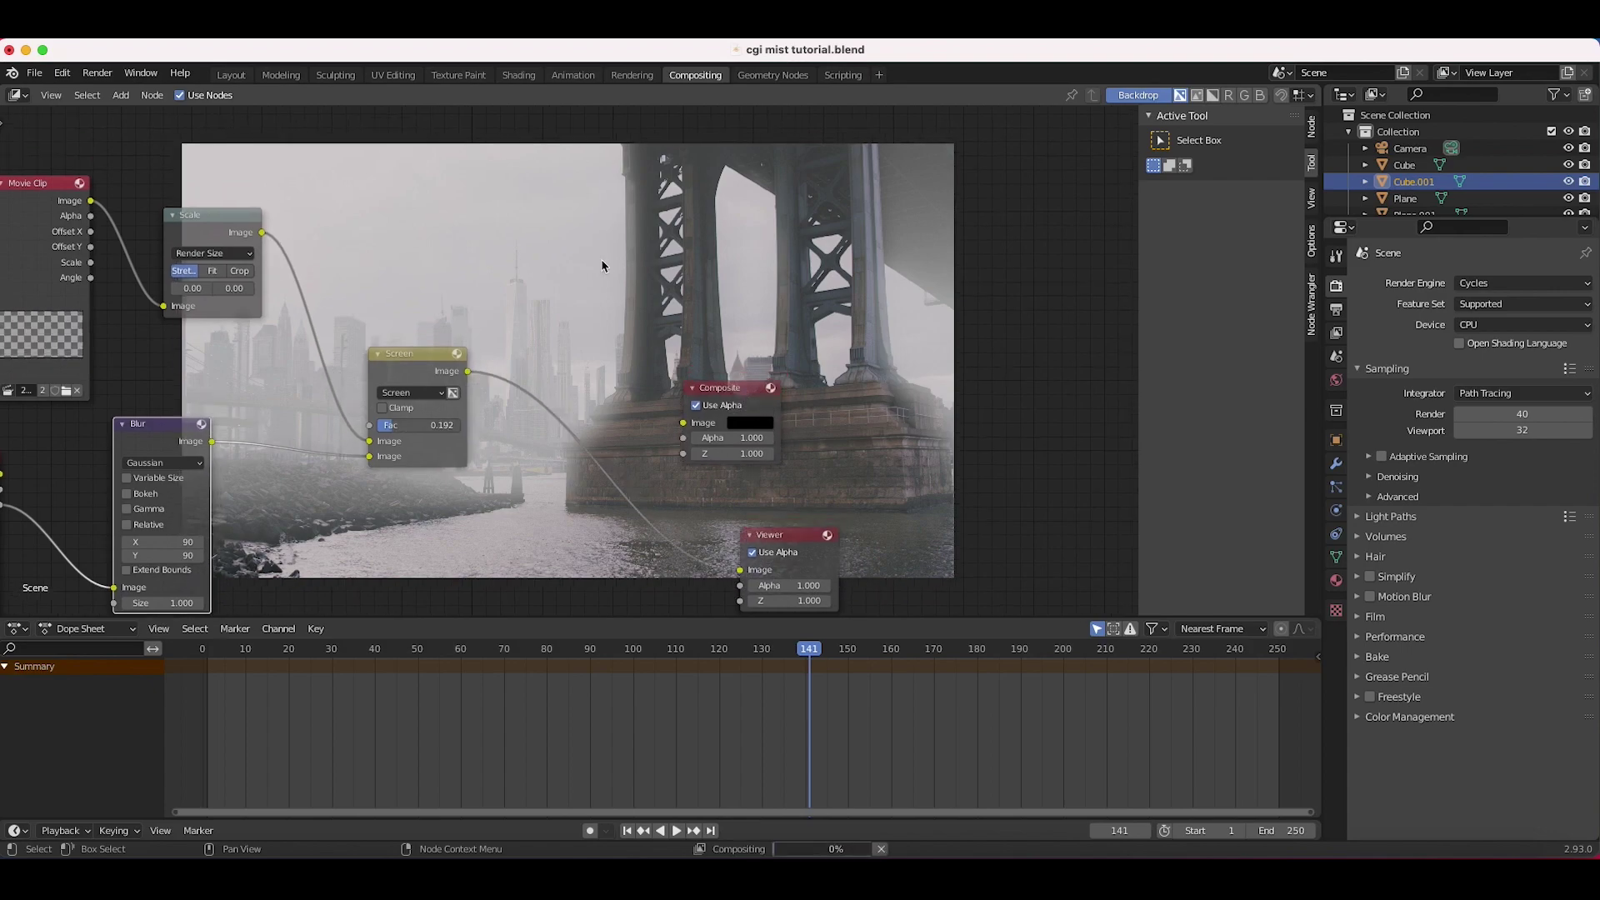
scroll(603, 265, up, 8)
scroll(604, 265, right, 3)
scroll(475, 425, down, 5)
scroll(475, 425, left, 2)
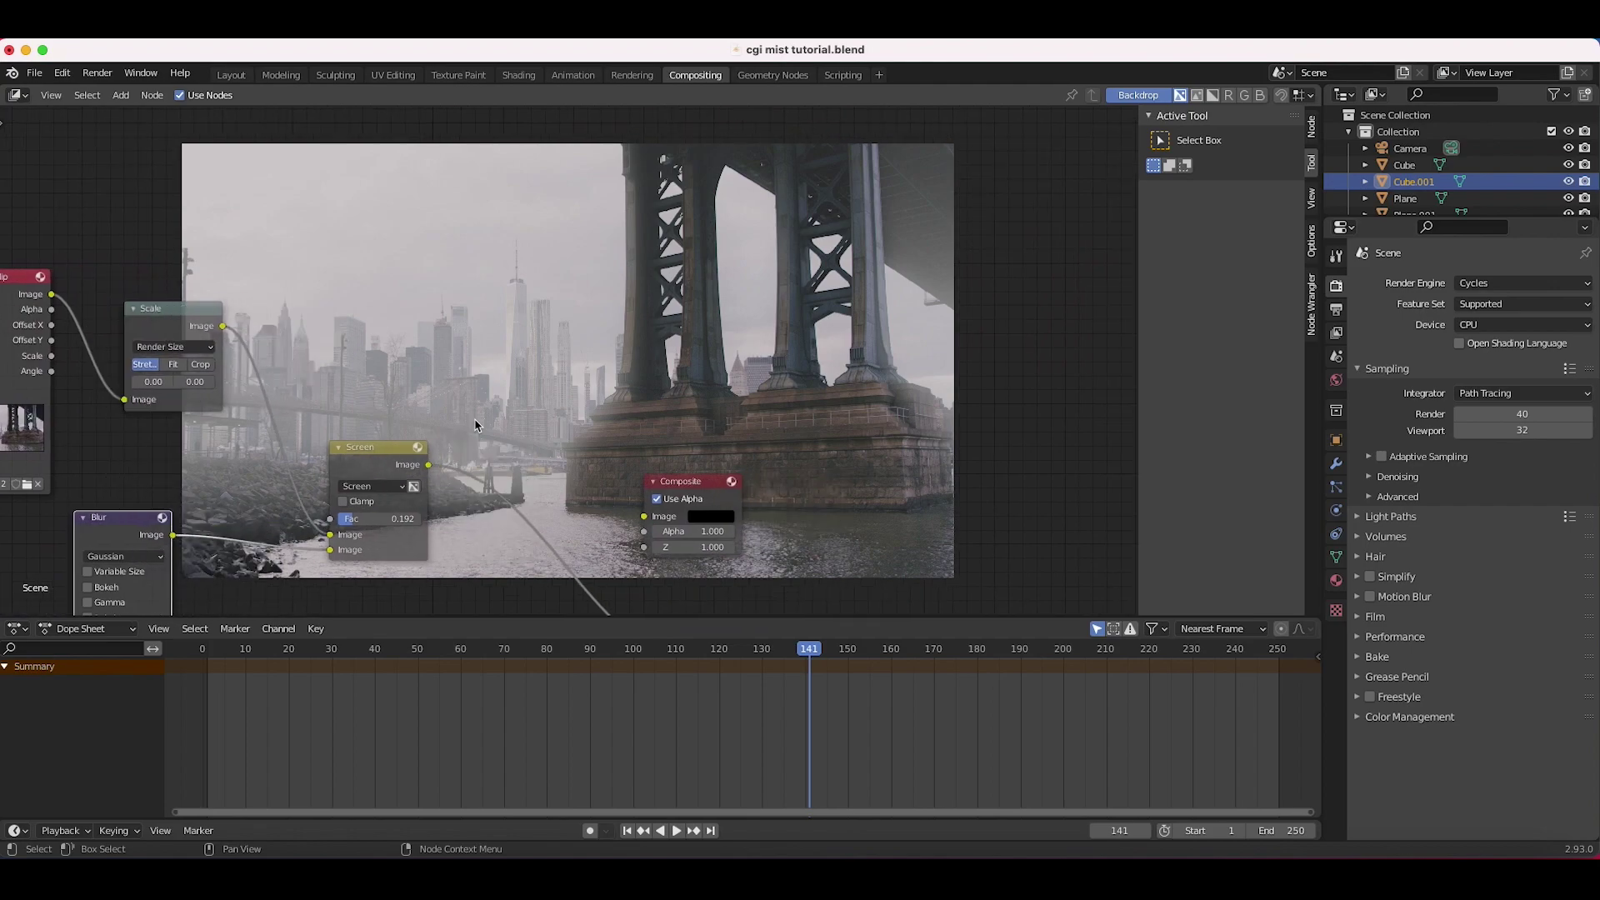
- Set the Blur node's X and Y to 60 and link the Screen node's Image output to the Composite node
scroll(475, 425, down, 3)
scroll(475, 425, left, 2)
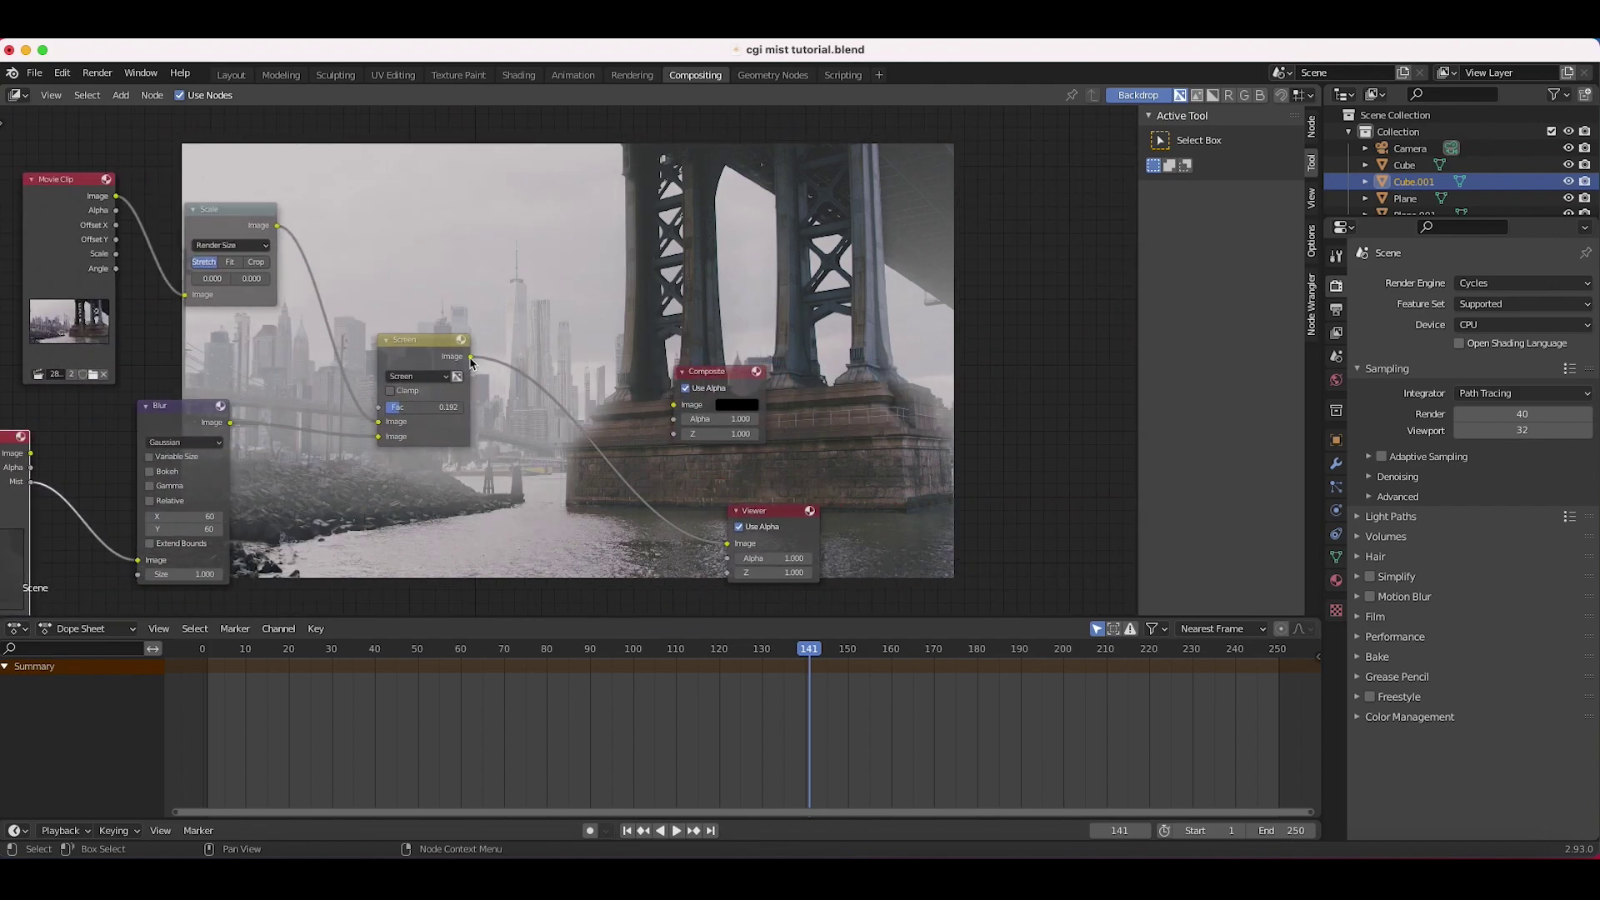
drag(471, 358, 675, 405)
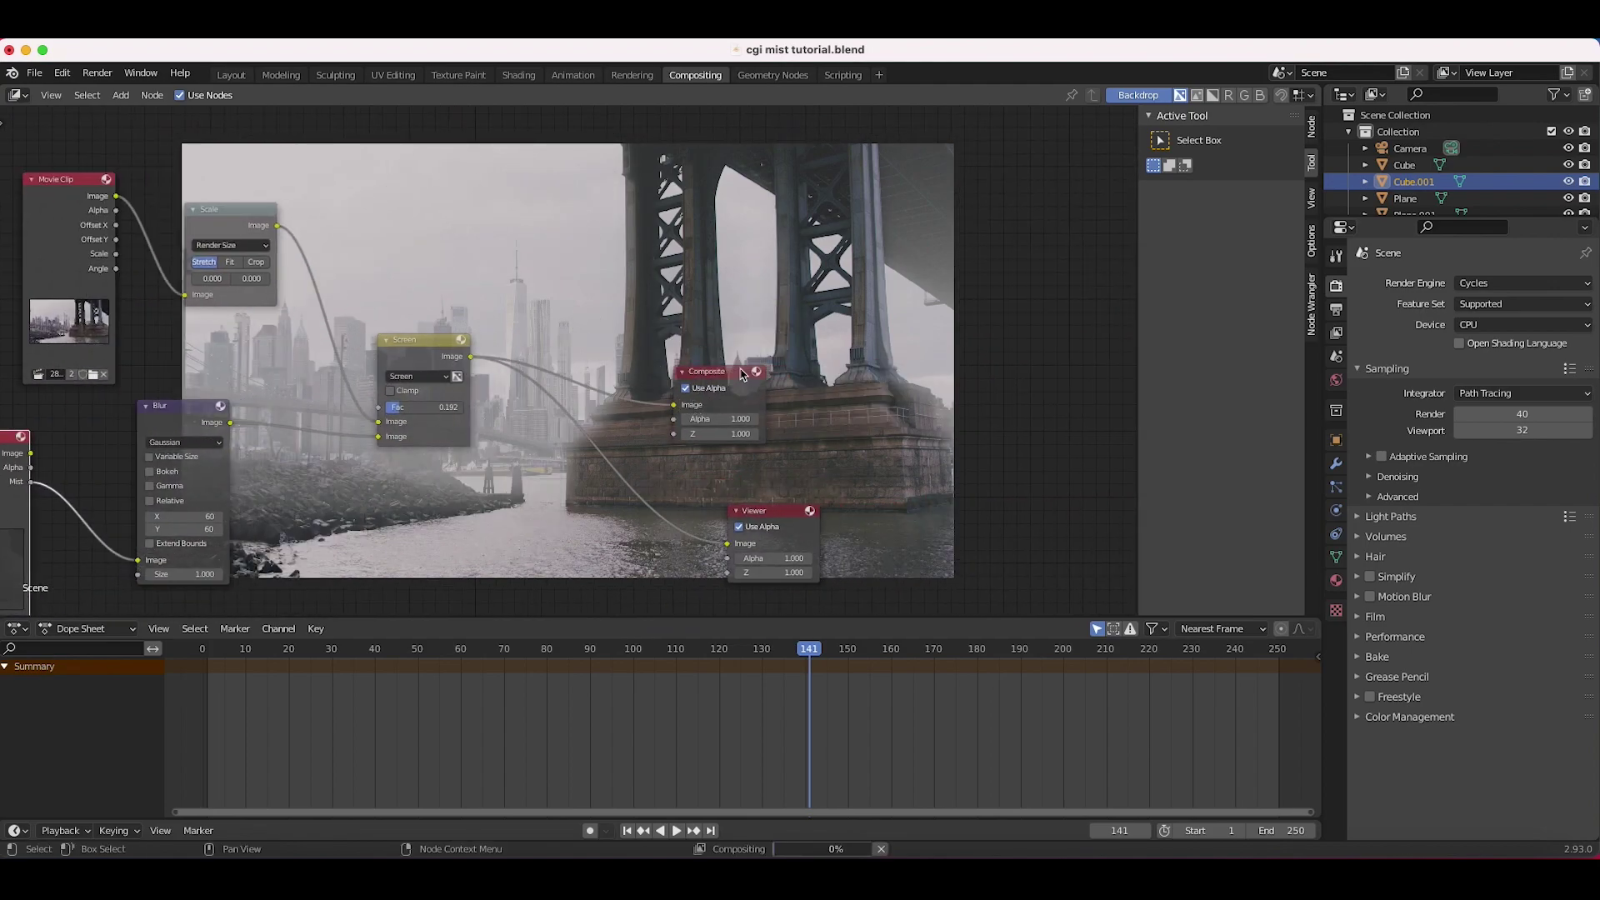
- Move the Render Layers and Blur nodes away from the Screen node to make room for another node
scroll(731, 376, down, 5)
scroll(731, 377, left, 8)
drag(409, 265, 190, 359)
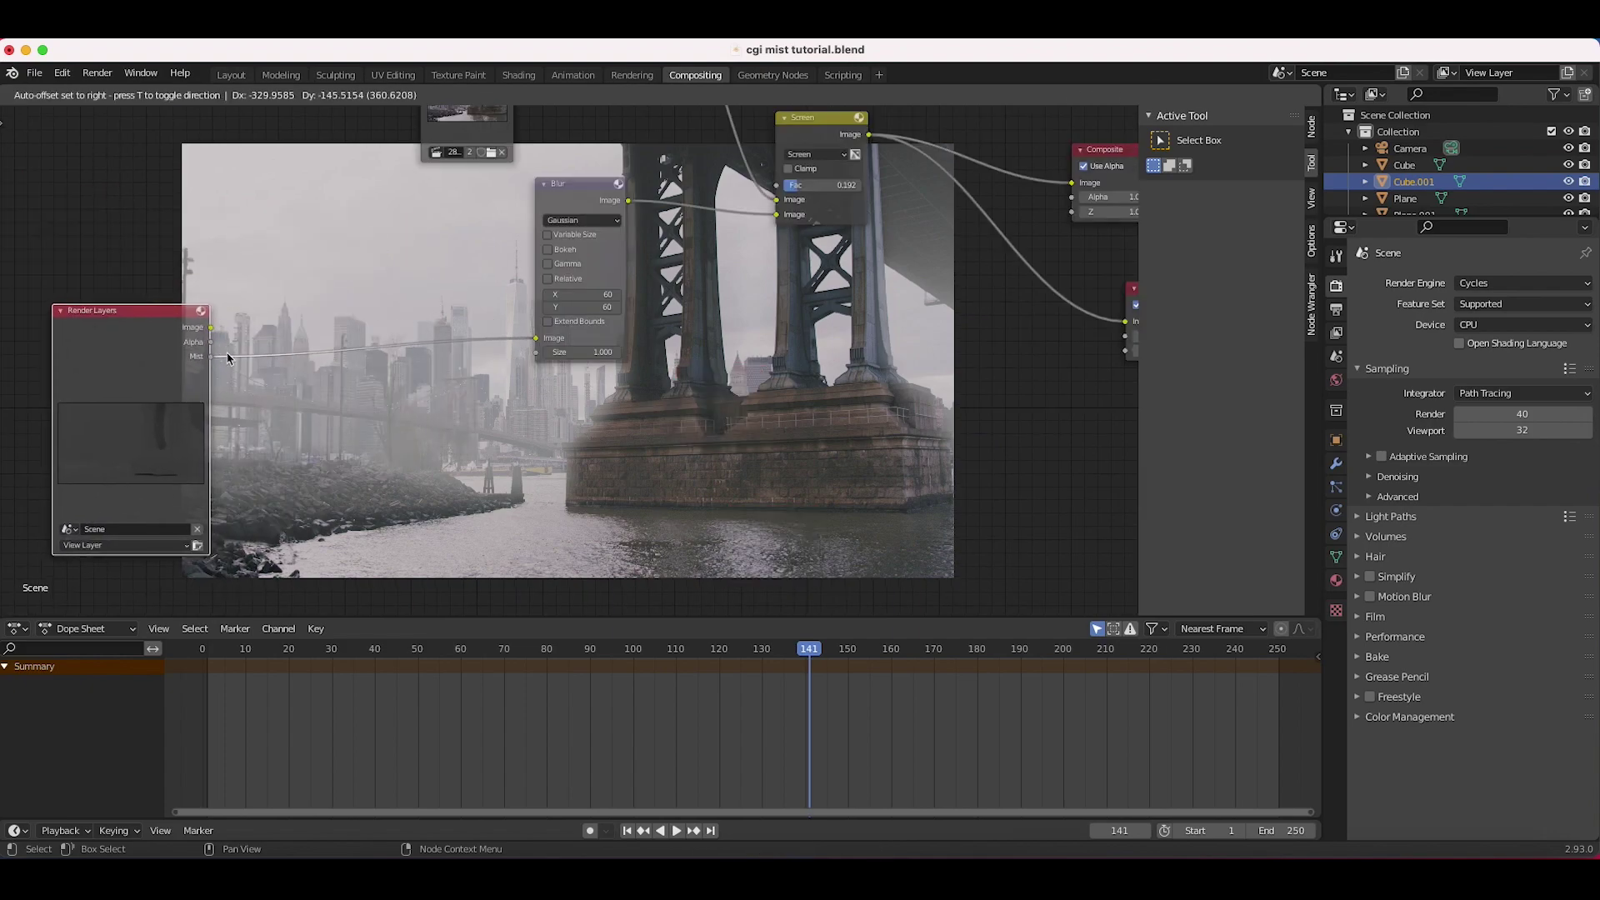
drag(543, 209, 328, 296)
scroll(615, 363, right, 6)
scroll(504, 388, left, 3)
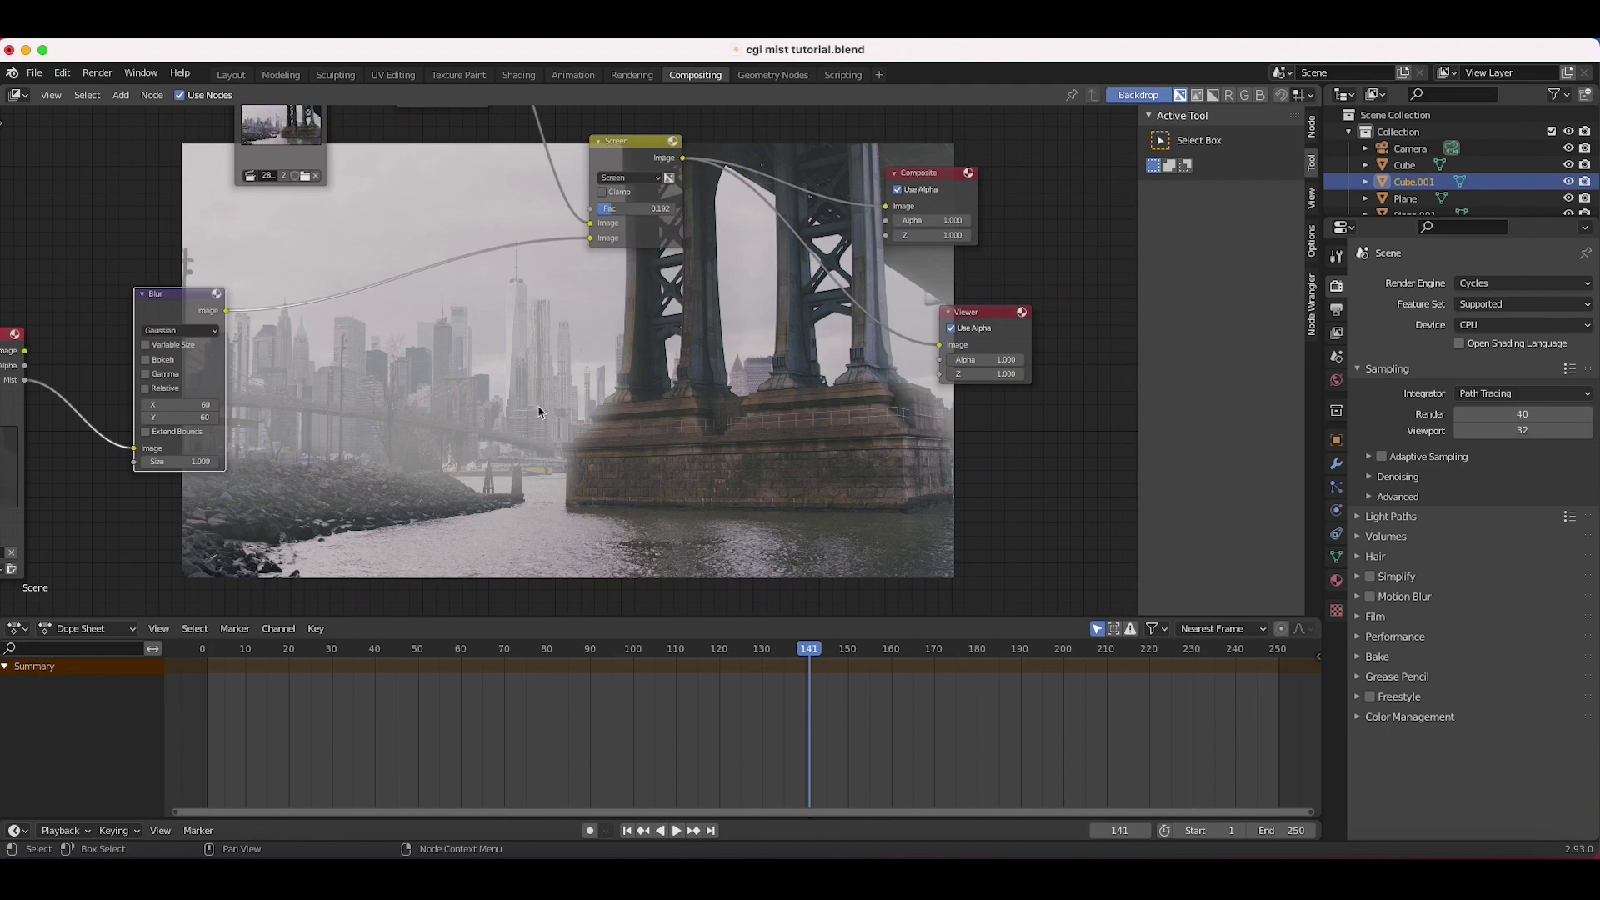
scroll(346, 425, left, 4)
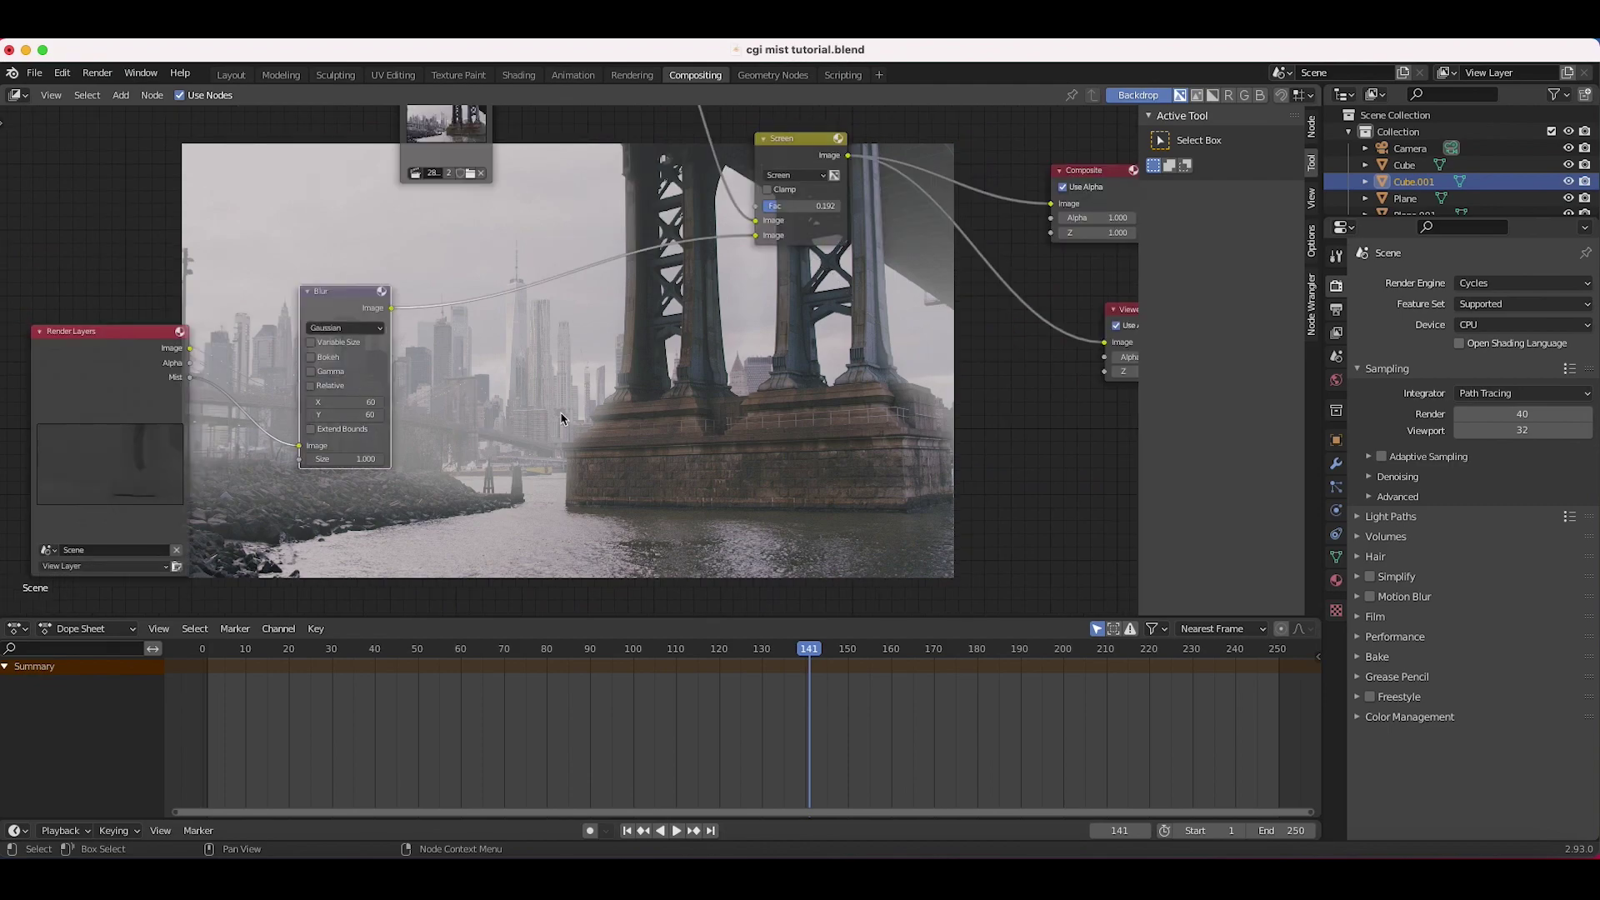
- Insert a Color Balance node between the Blur node and the Screen node
key(shift+a)
click(660, 414)
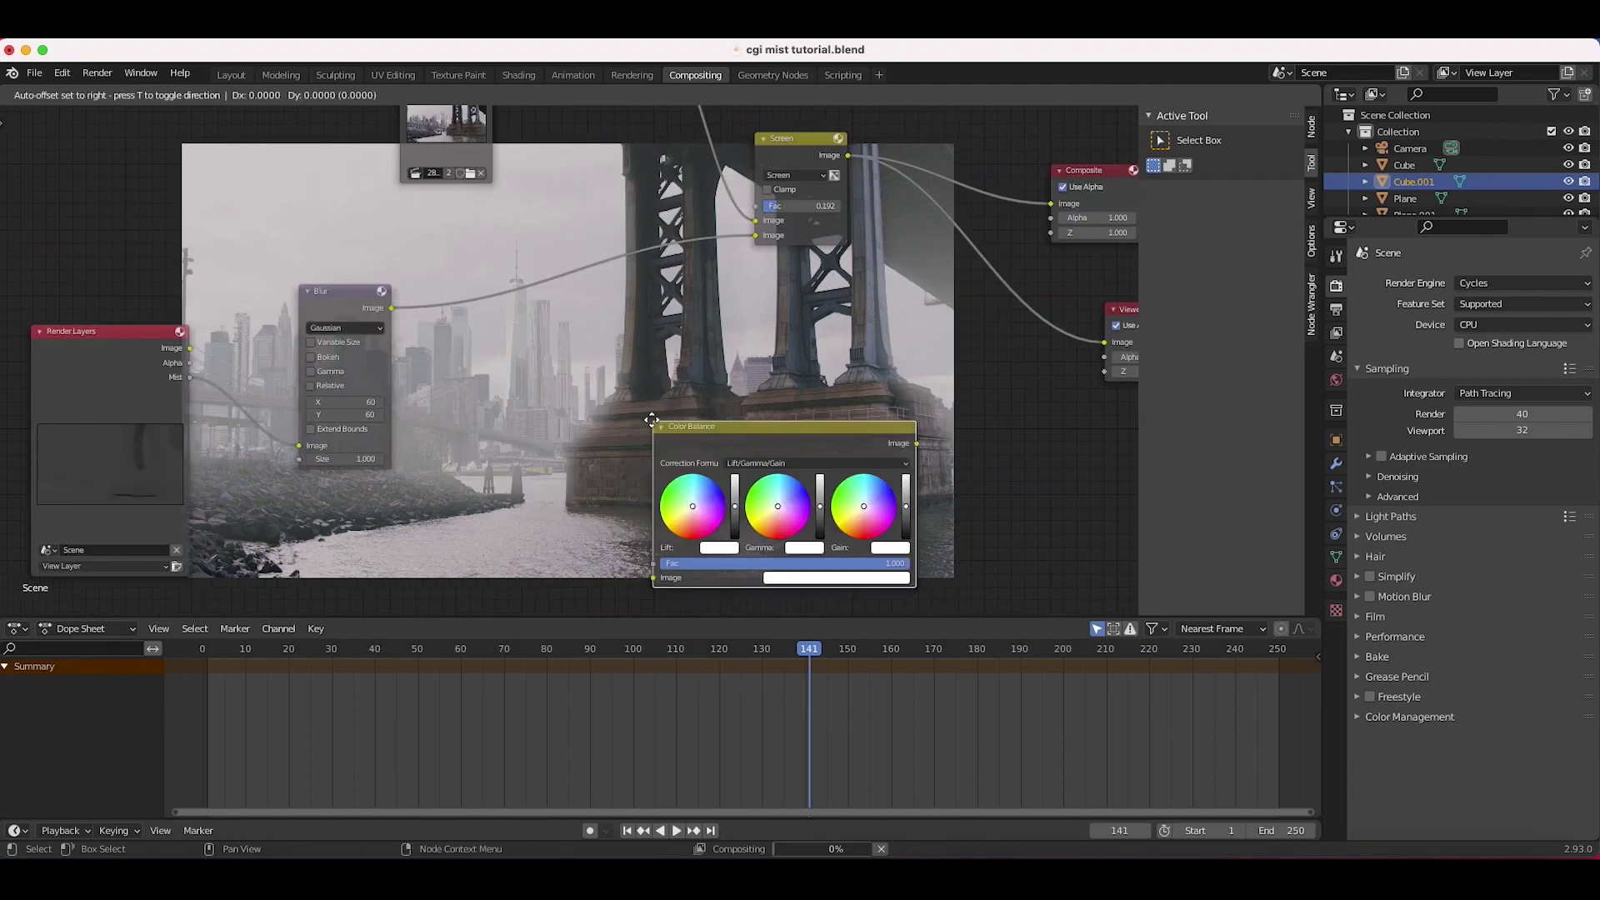
scroll(432, 251, up, 3)
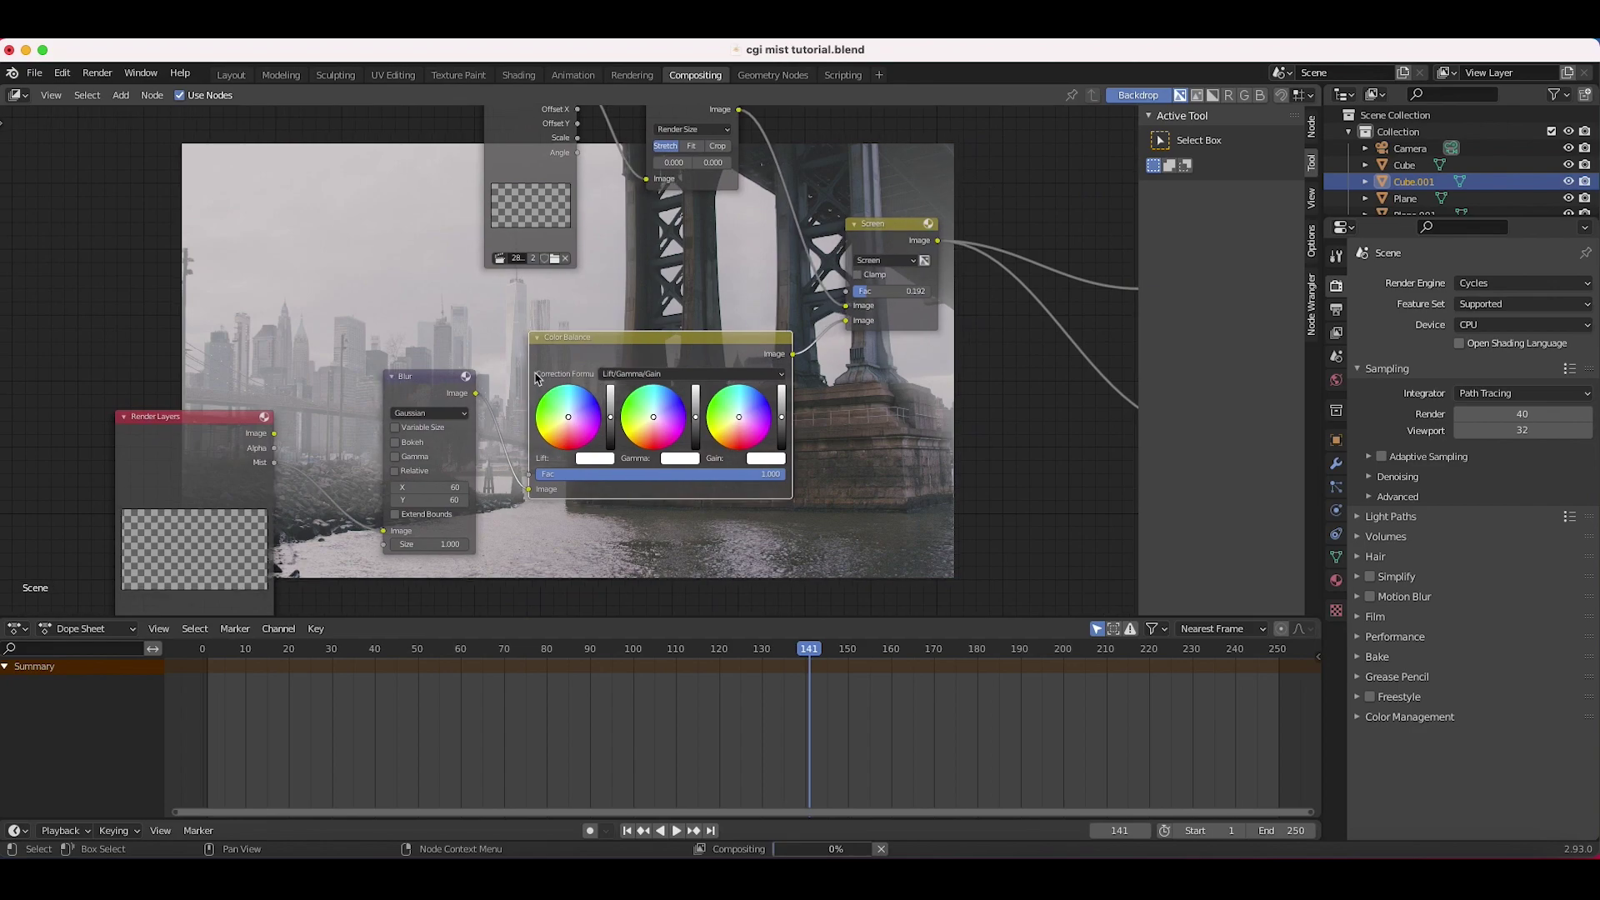
scroll(536, 379, right, 2)
scroll(536, 379, left, 4)
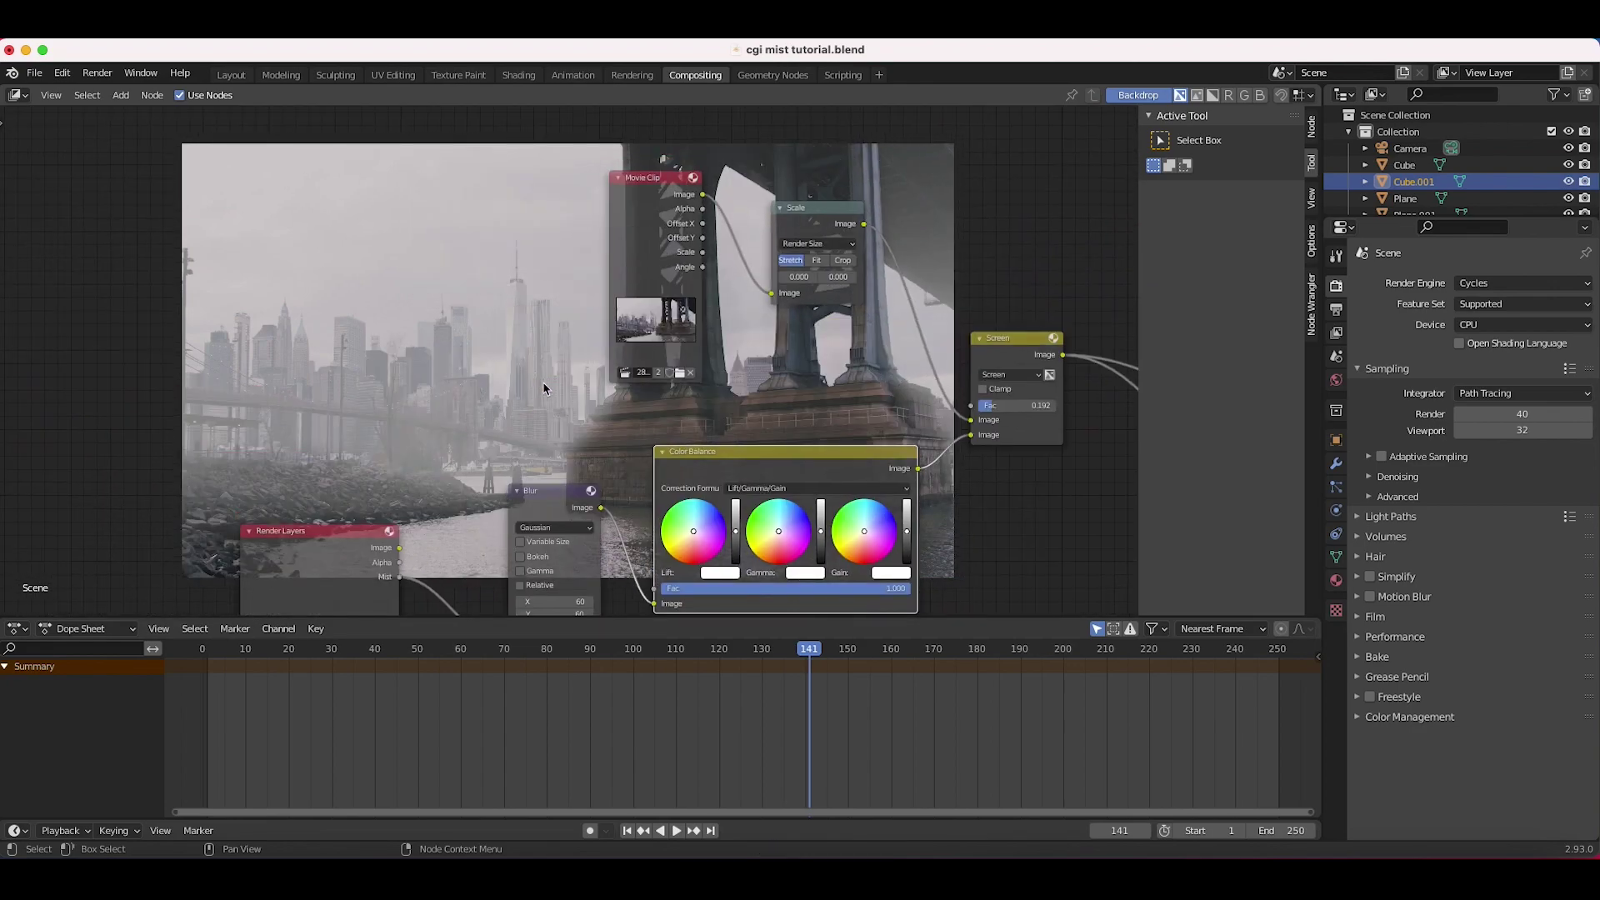
- Tint the Color Balance node's lift, gamma and gain slightly towards blue
click(701, 529)
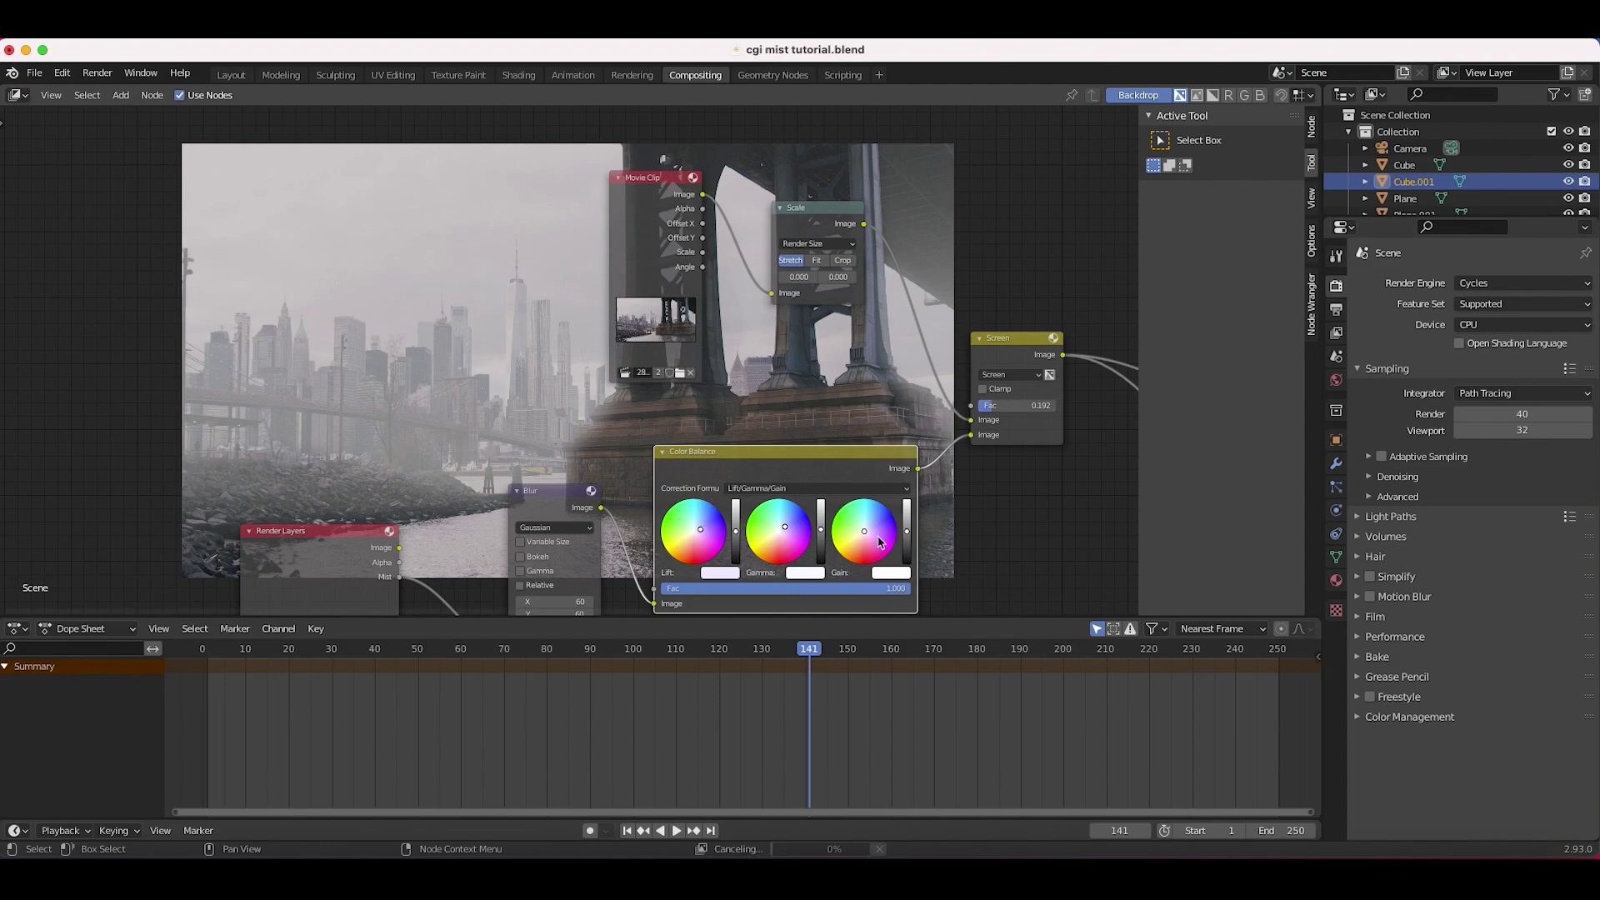
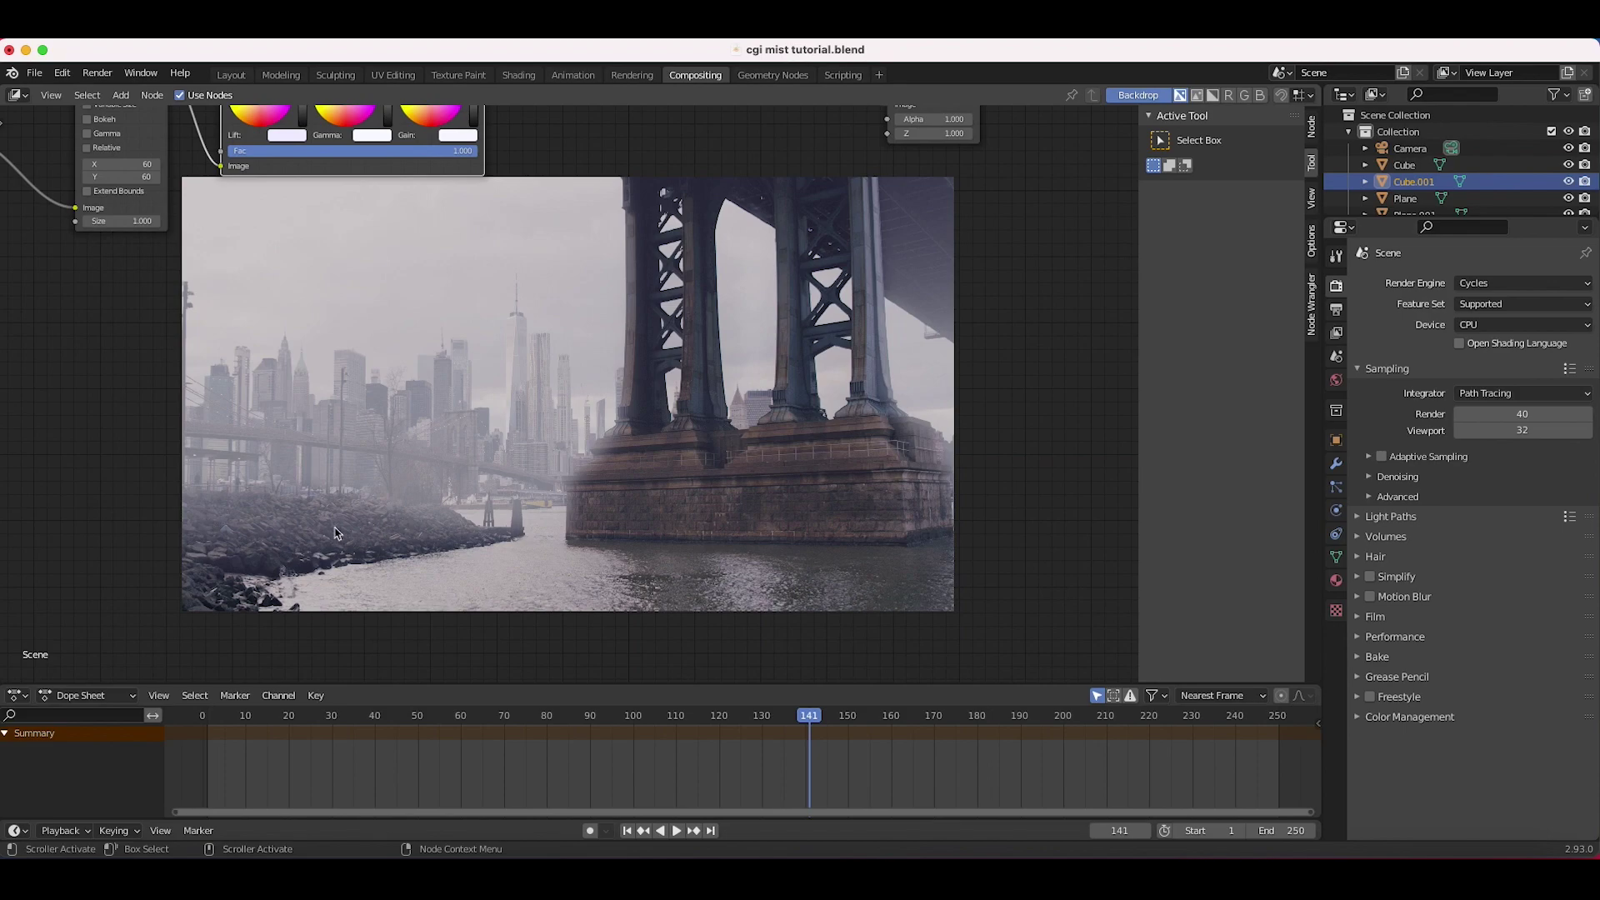
scroll(599, 403, up, 1)
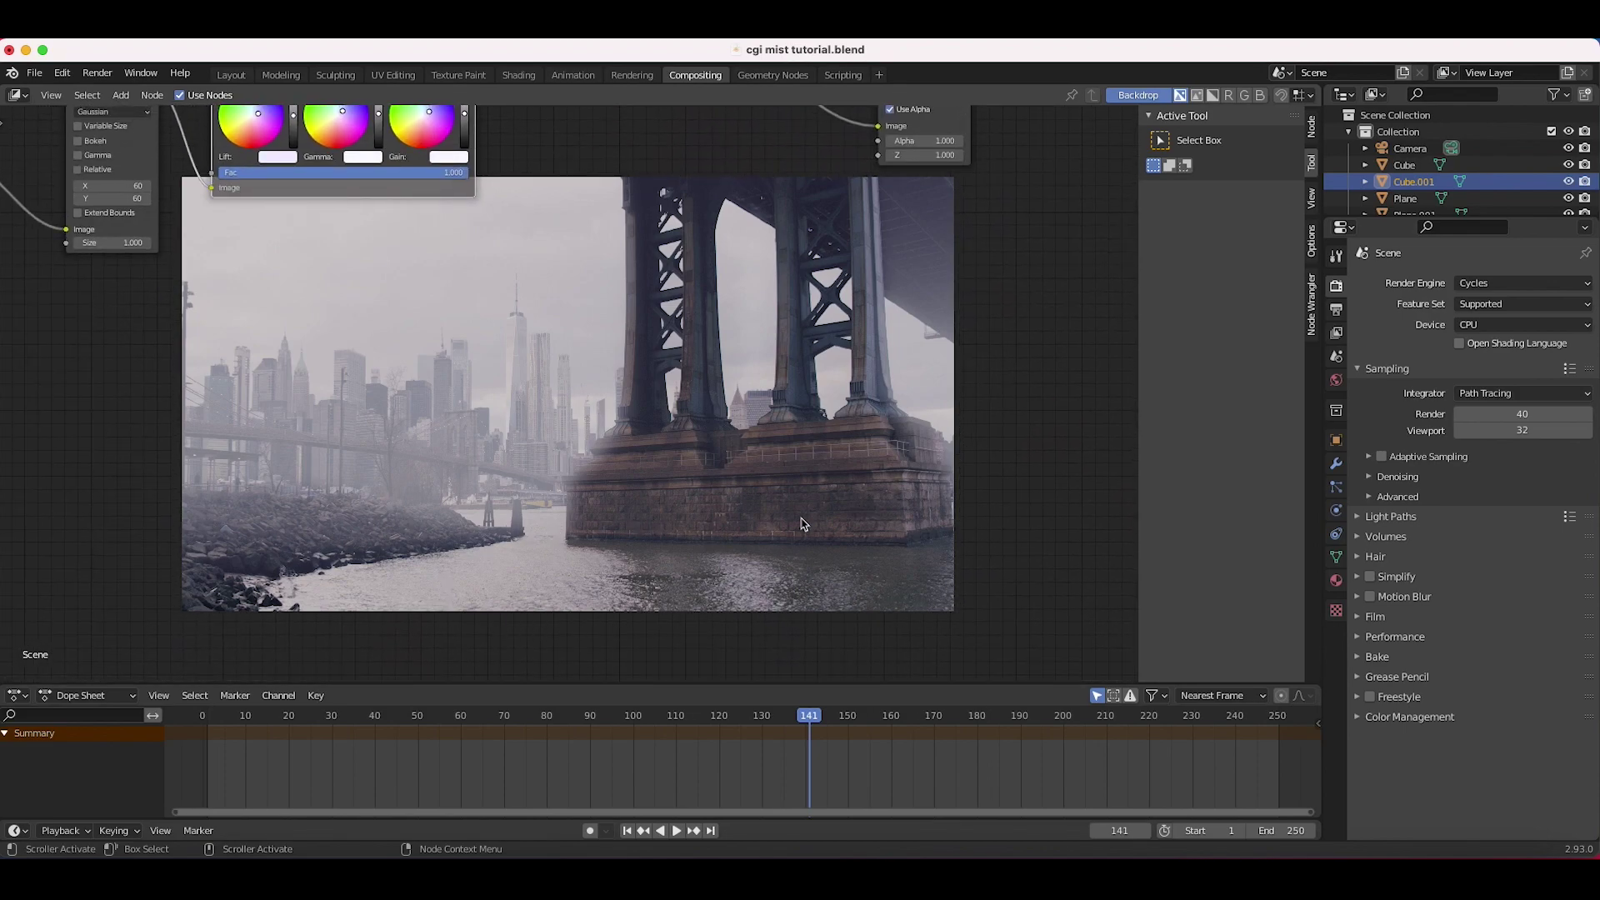
middle_drag(817, 520, 1084, 799)
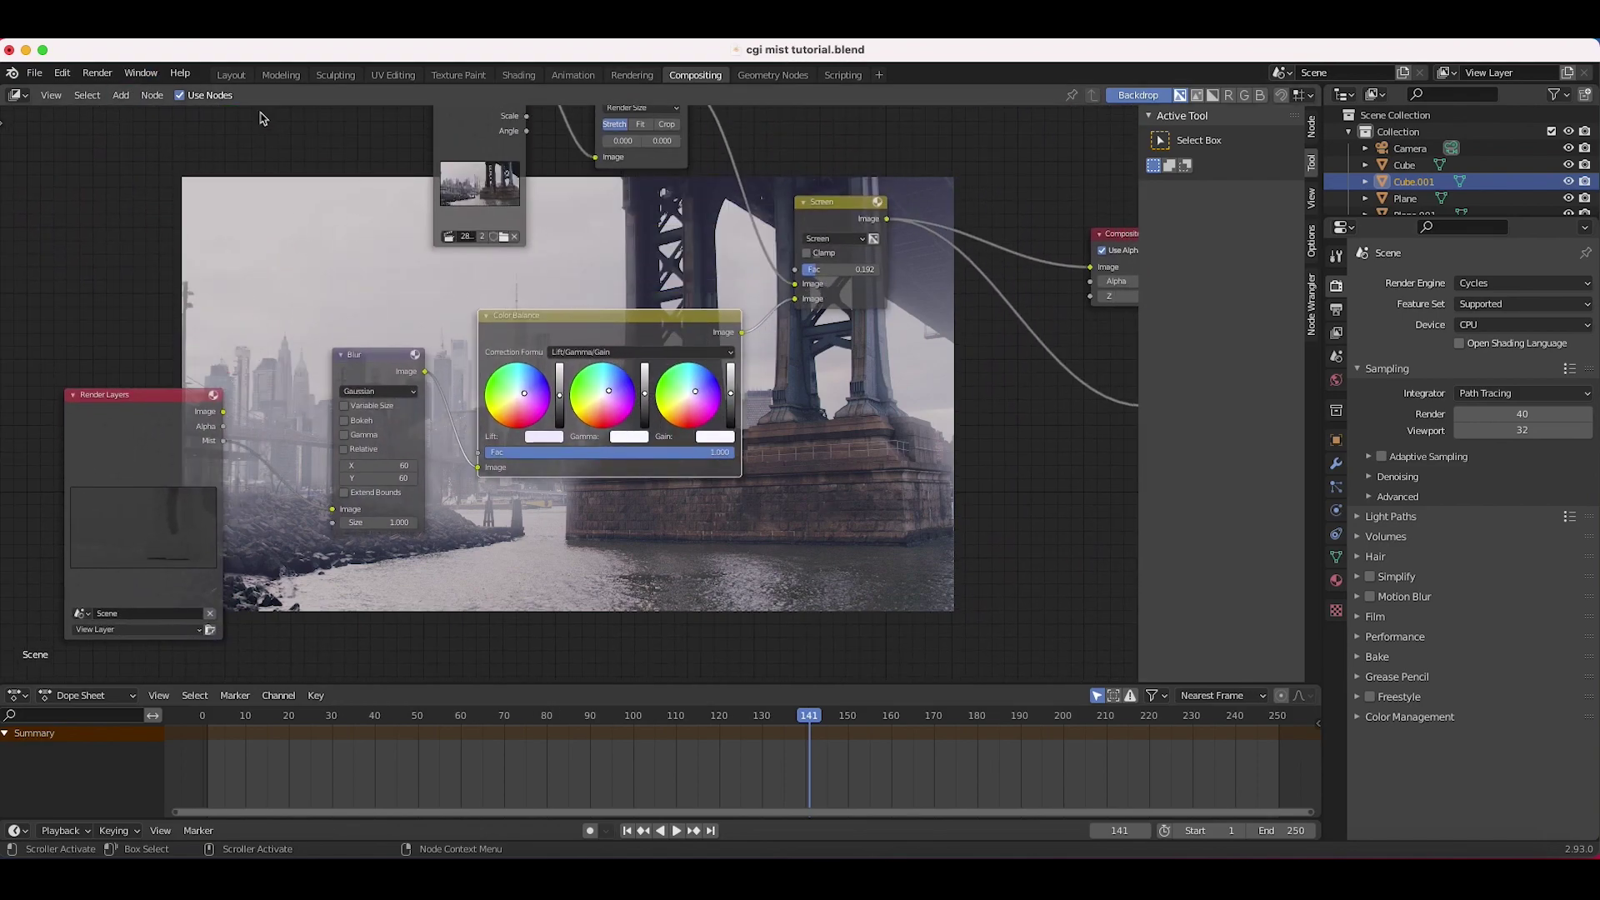
- Preview the mist in the Layout workspace with Rendered shading and set the world's Mist Pass depth to 41 m
click(231, 75)
key(z)
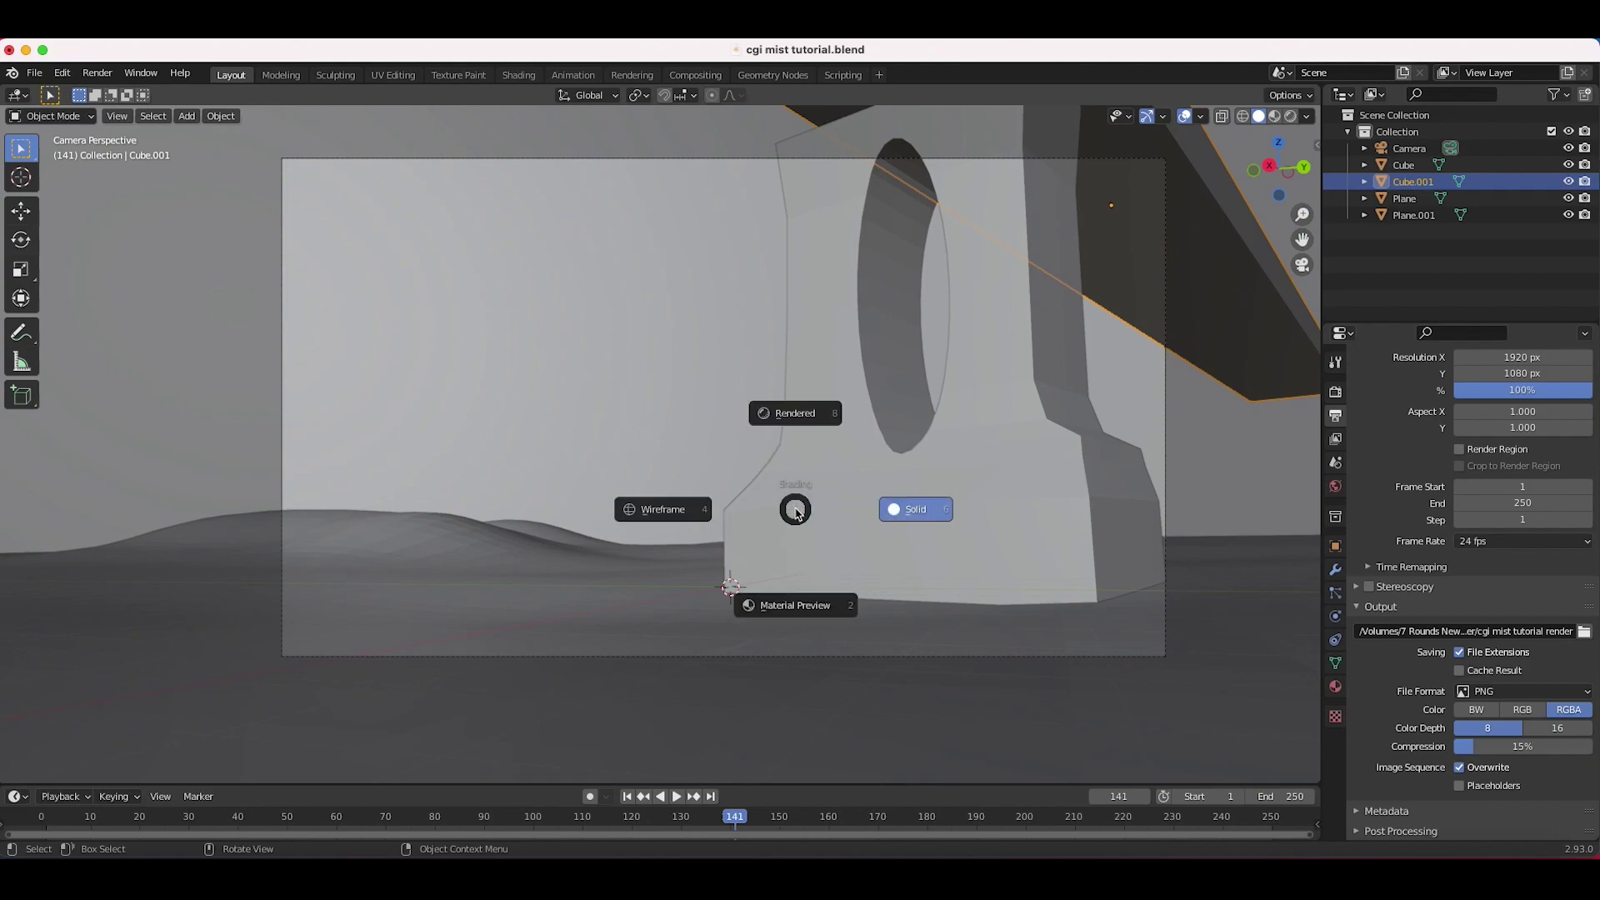
click(814, 426)
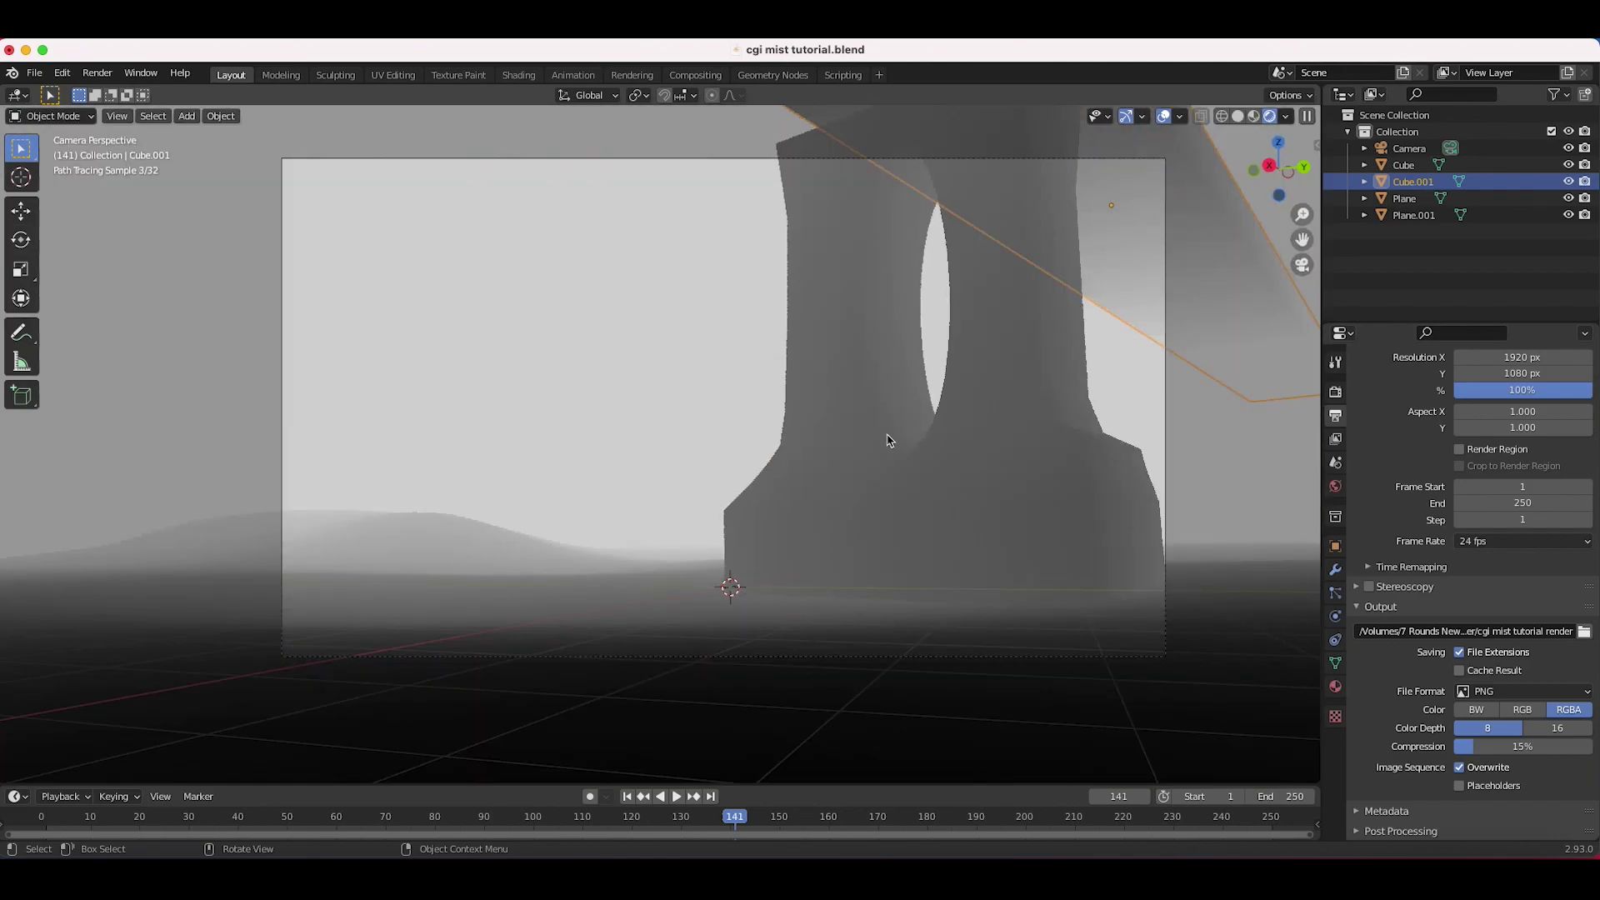
click(1336, 486)
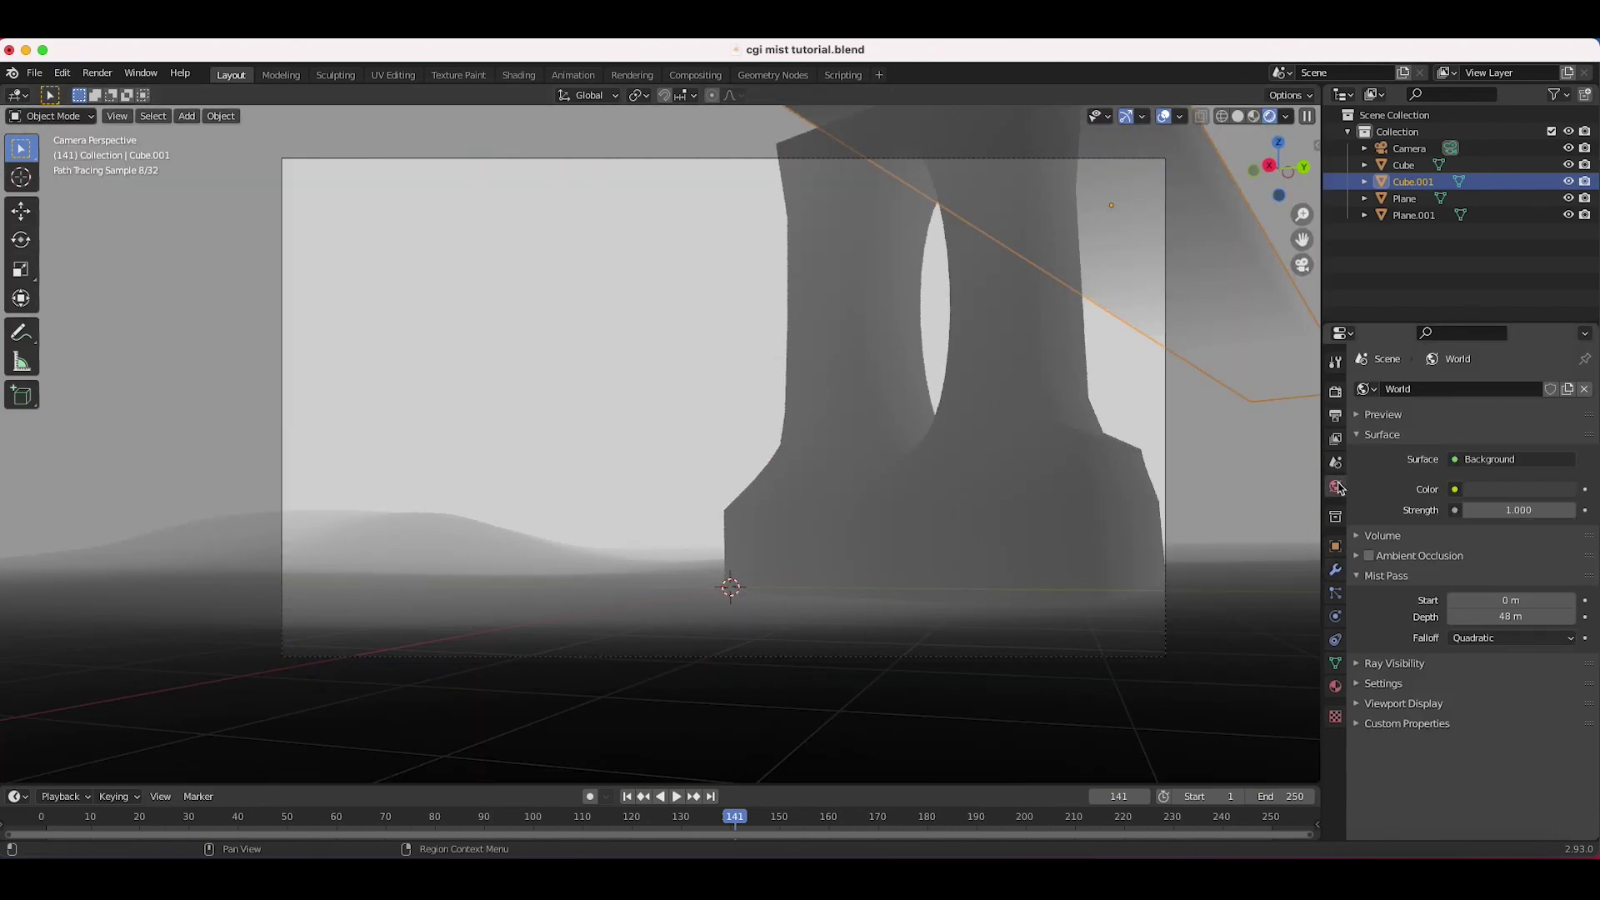
drag(1503, 618, 1451, 601)
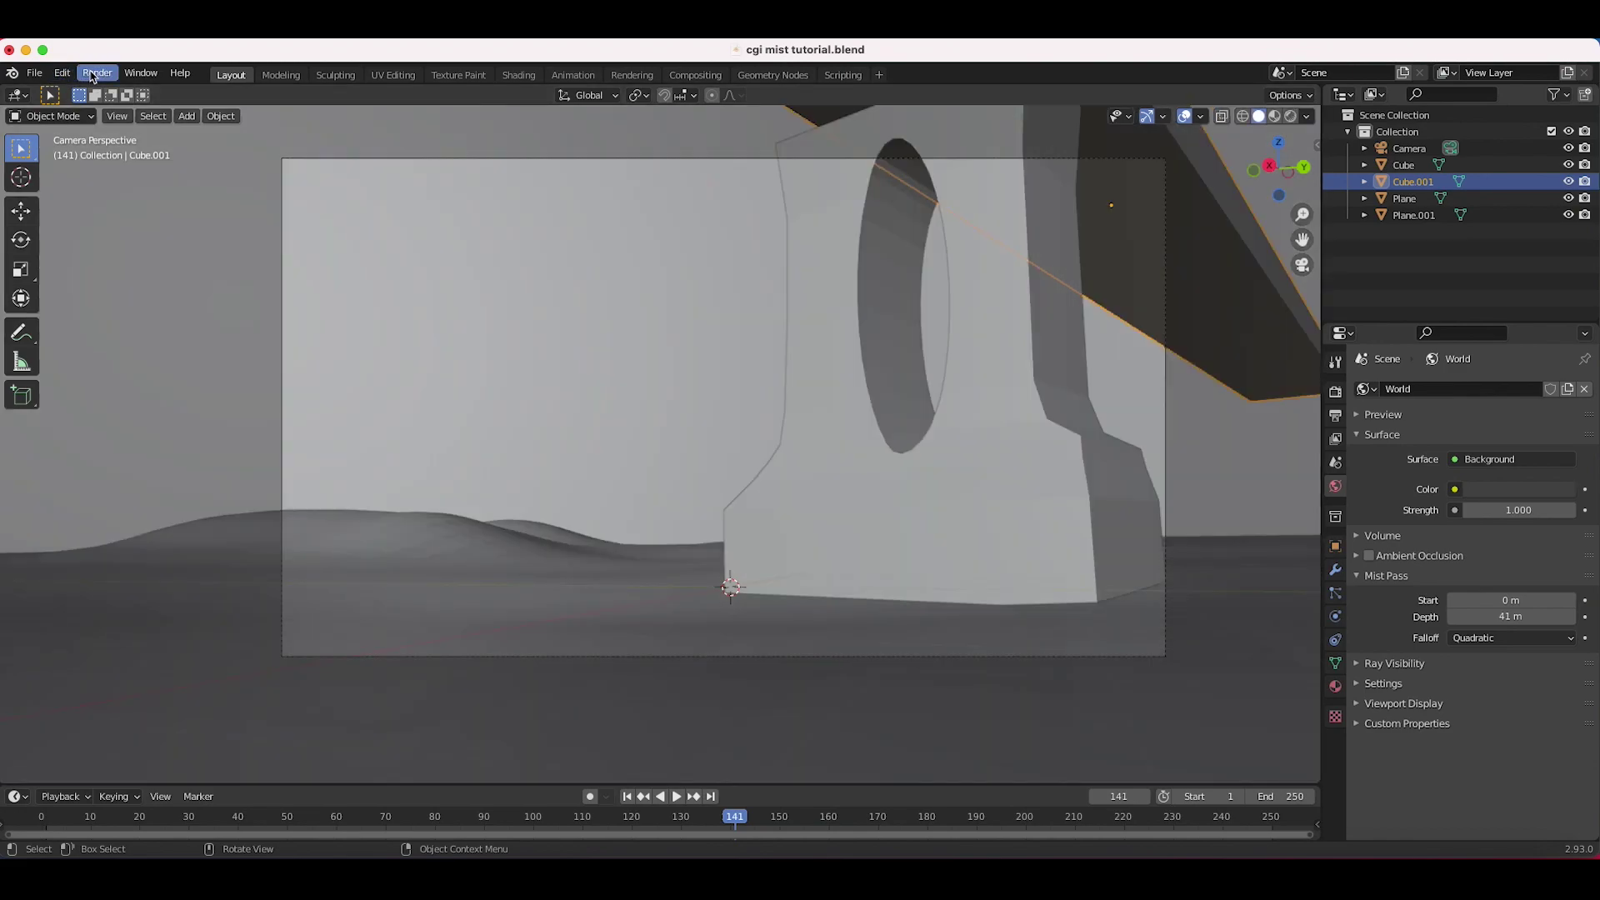
- Render the current frame as an image with the new mist depth and close the render window
click(96, 72)
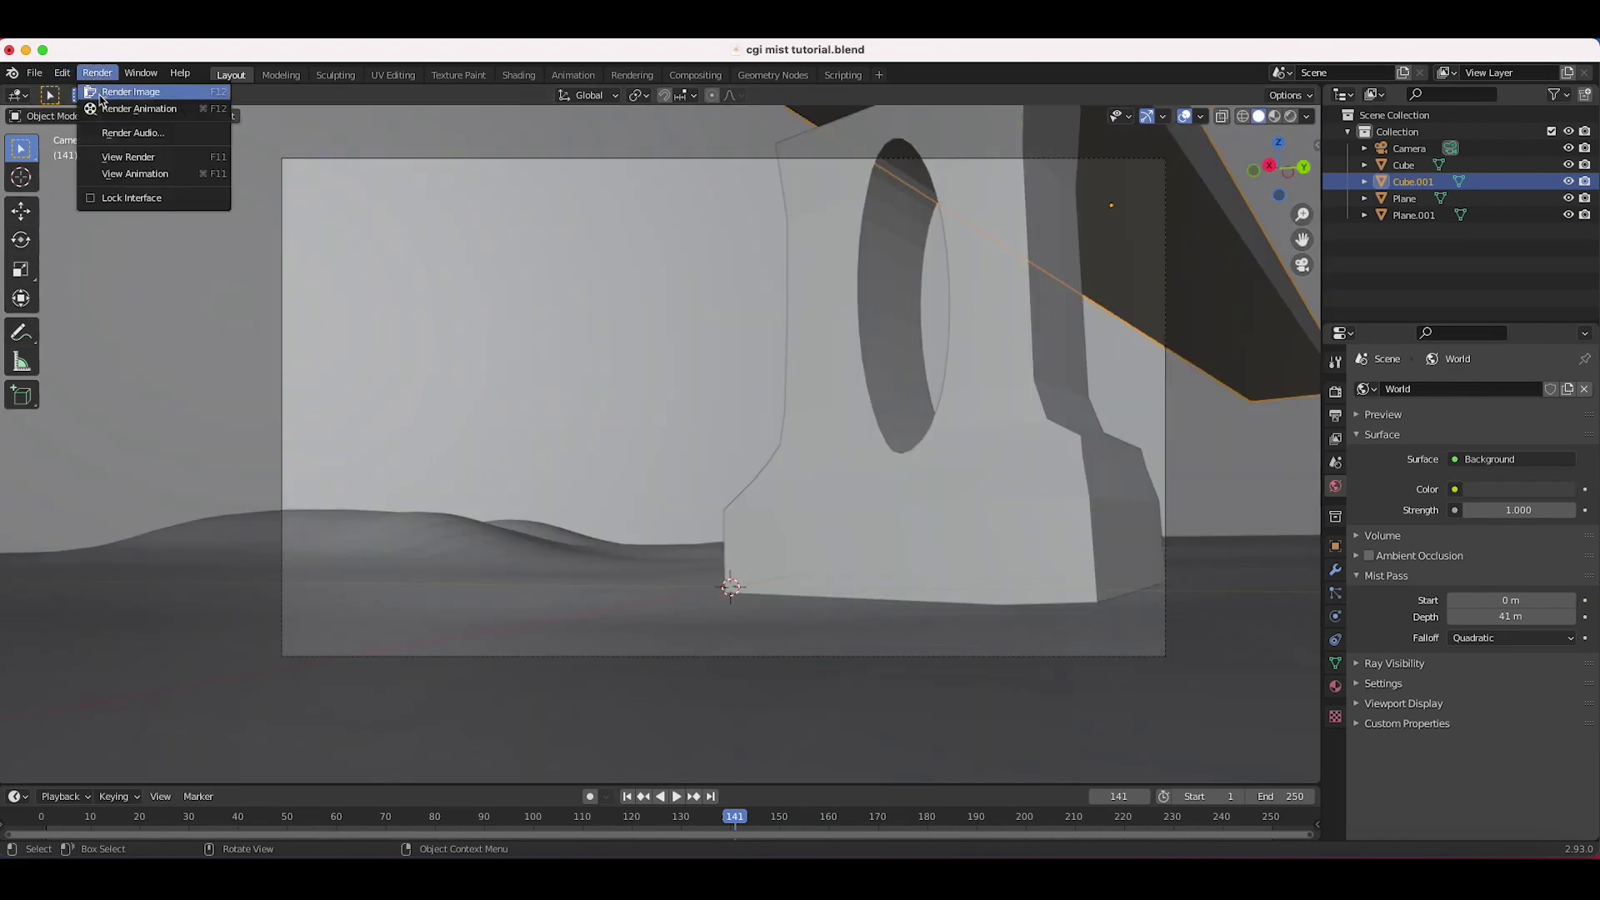
click(103, 93)
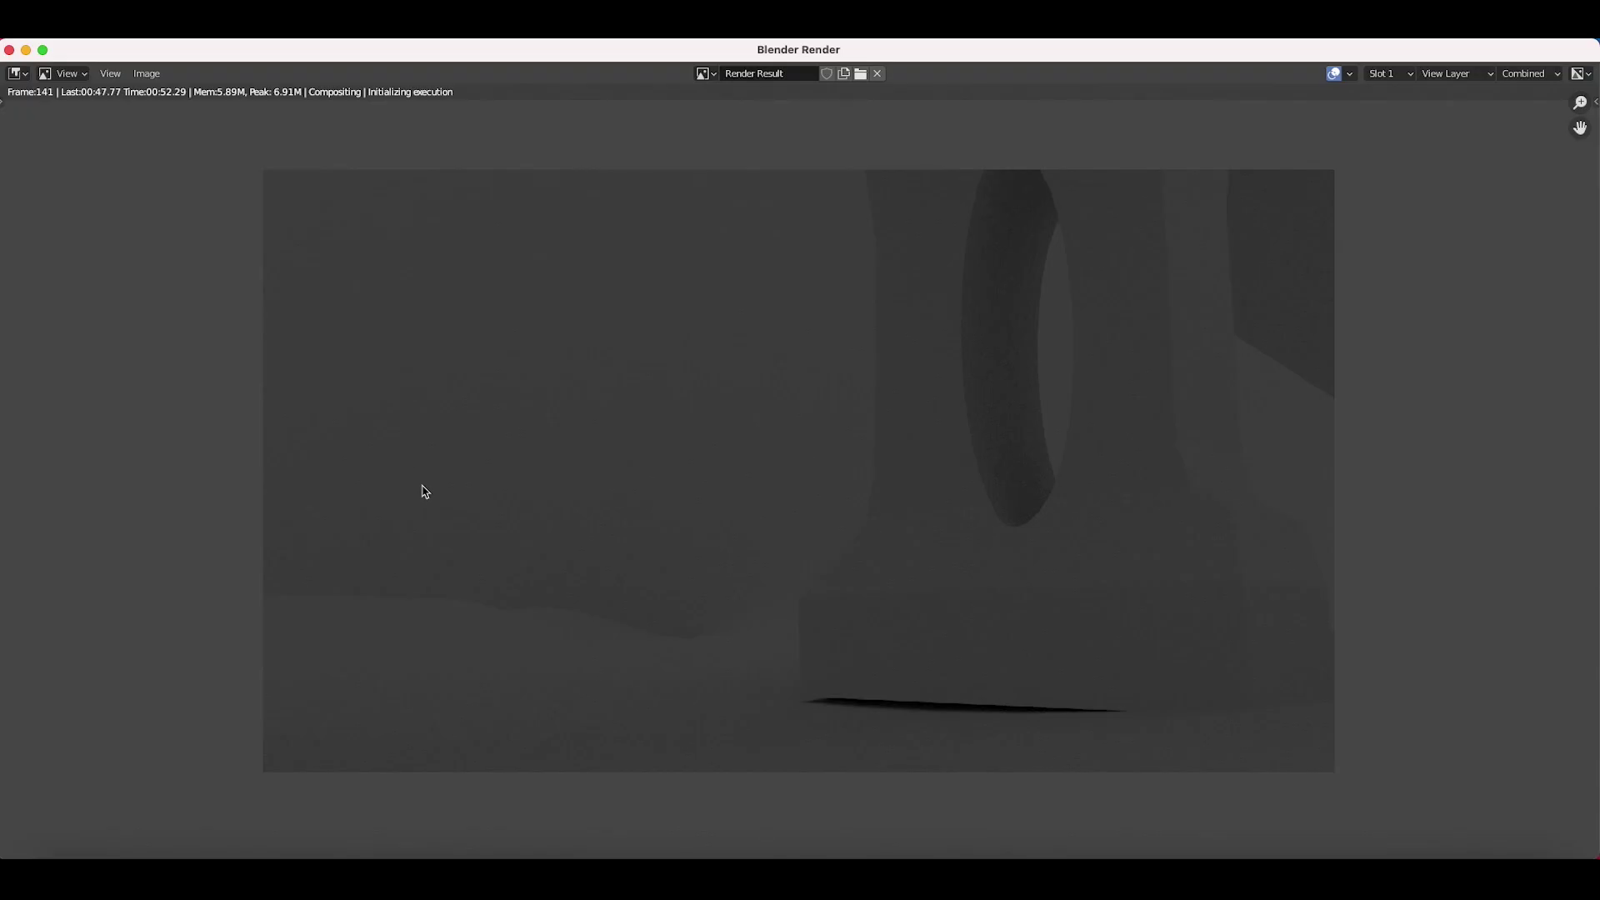
click(9, 51)
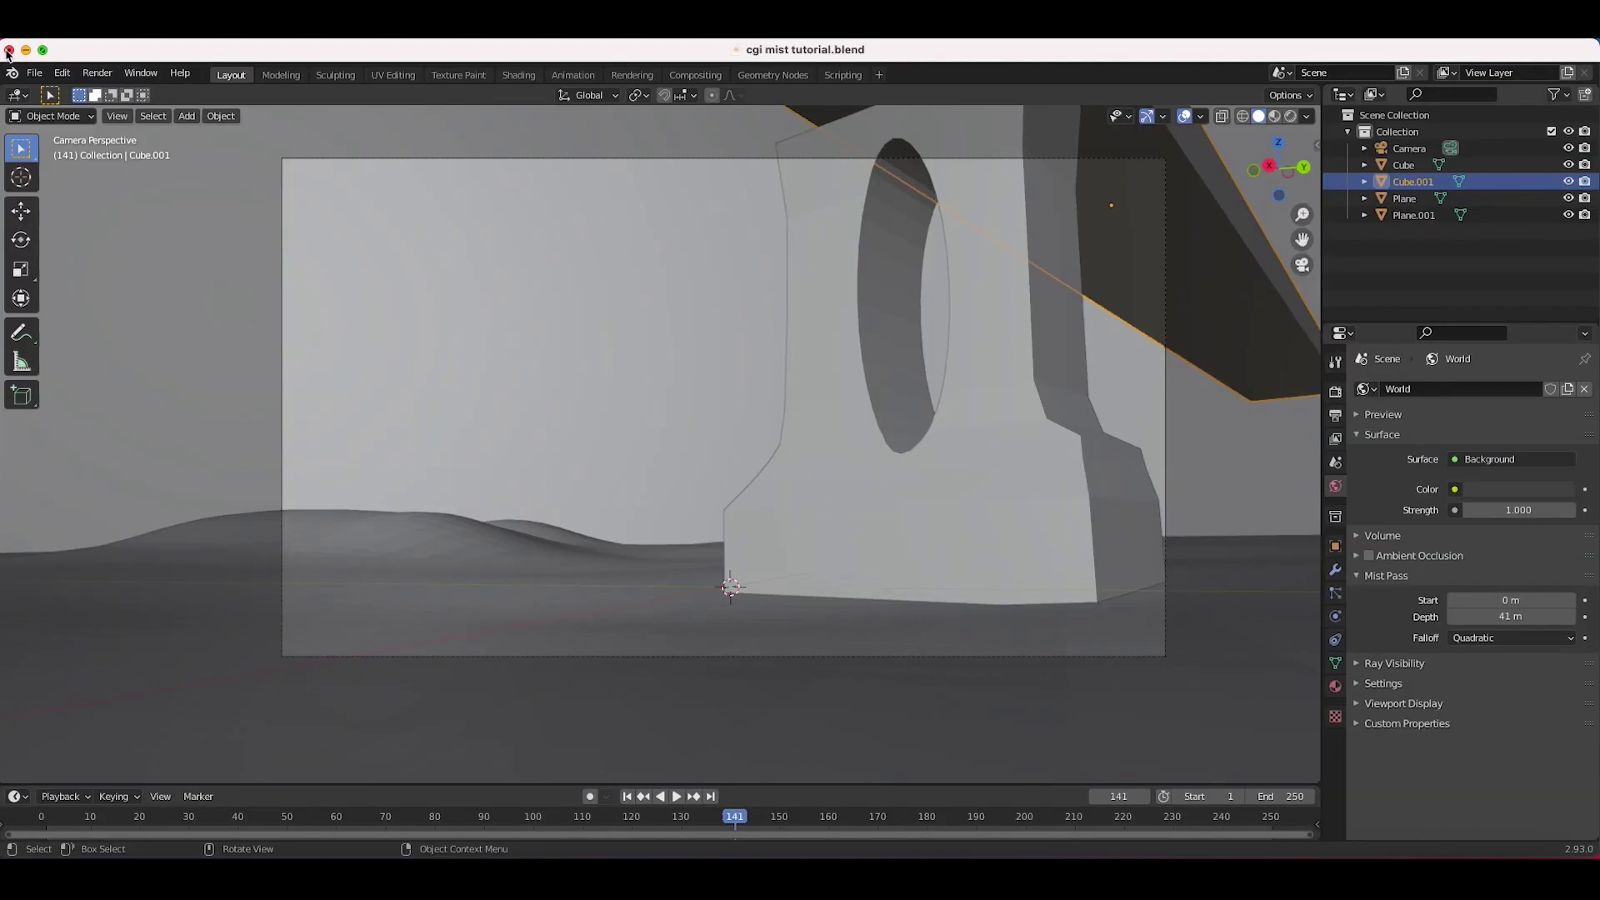
- Examine how the re-rendered, tinted mist sits over the skyline, rocky shore and bridge pier in the compositing preview
click(681, 79)
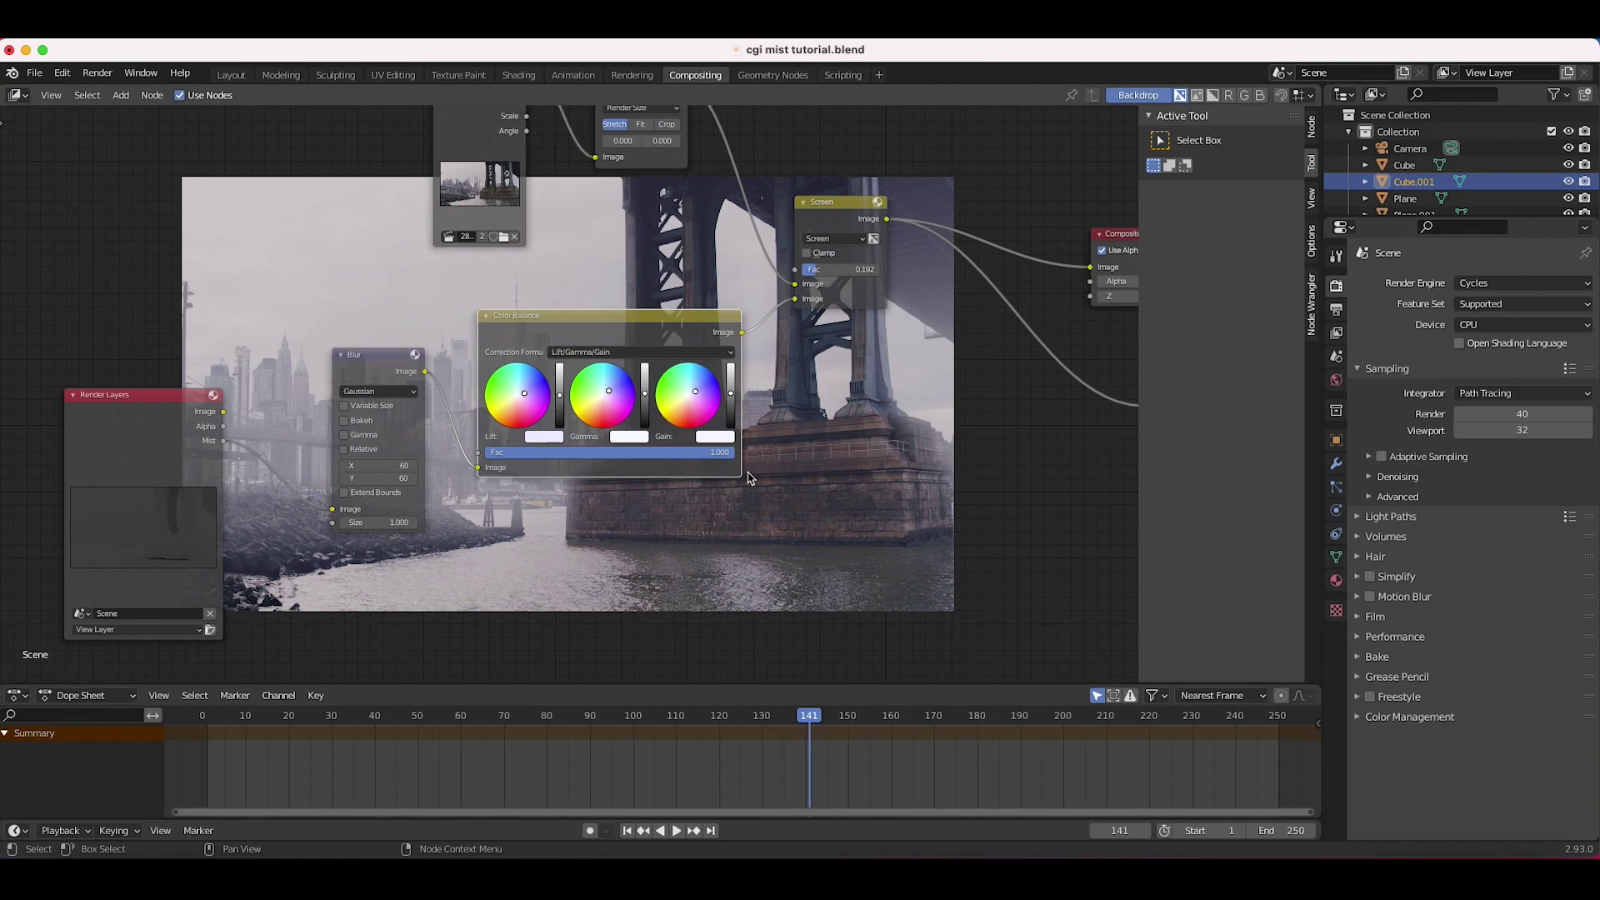
middle_drag(747, 478, 462, 409)
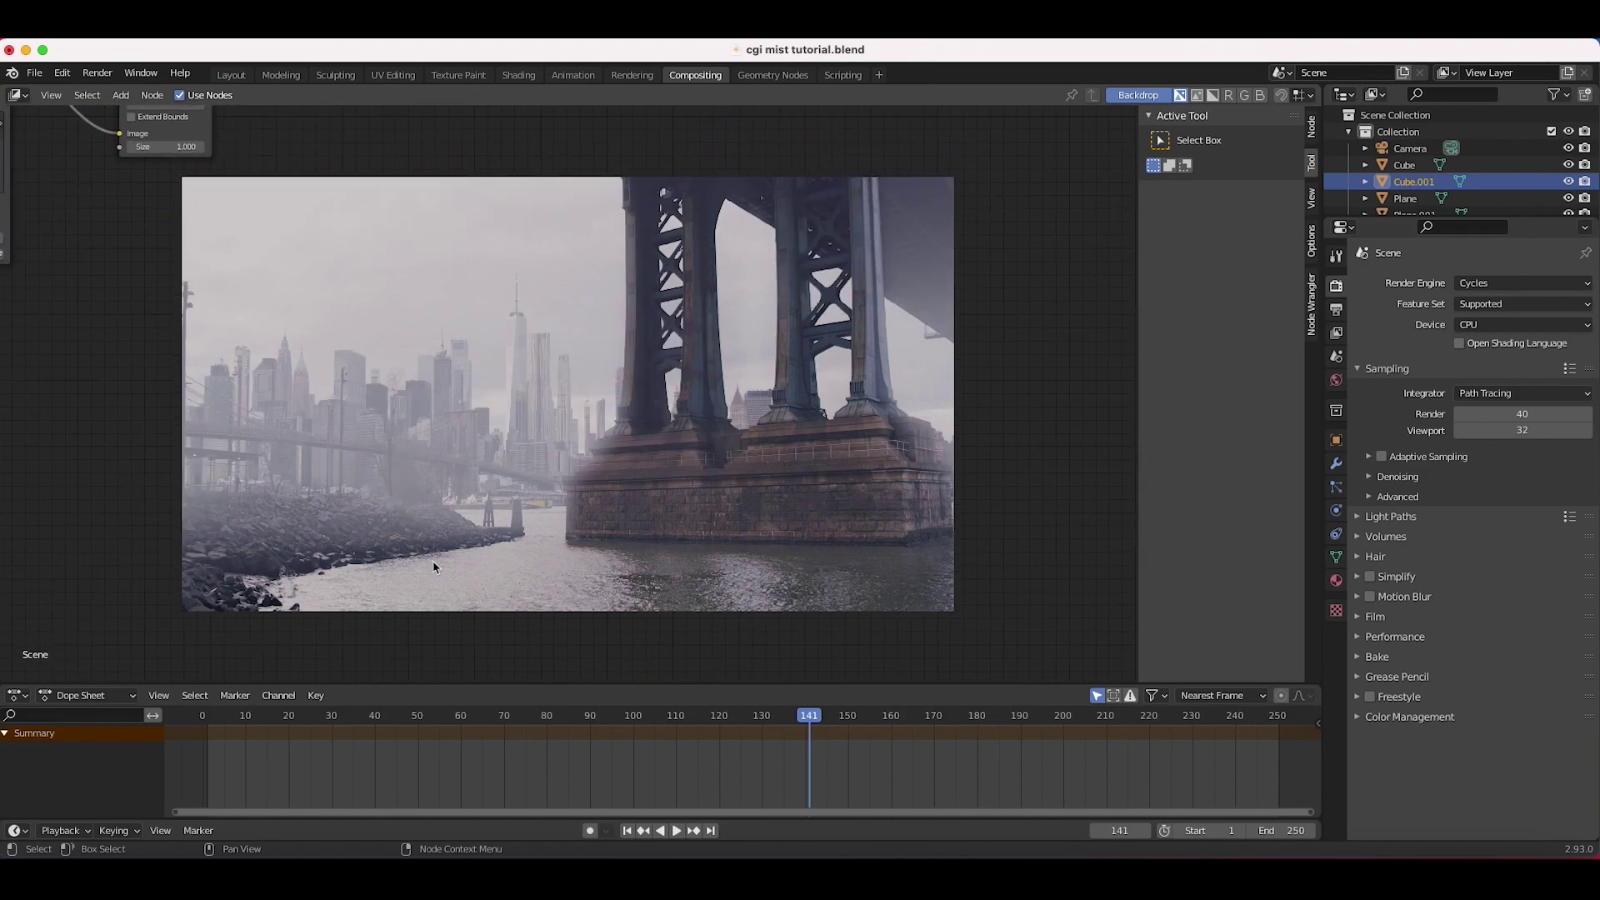
middle_drag(1003, 179, 747, 375)
scroll(518, 546, left, 4)
scroll(518, 546, up, 1)
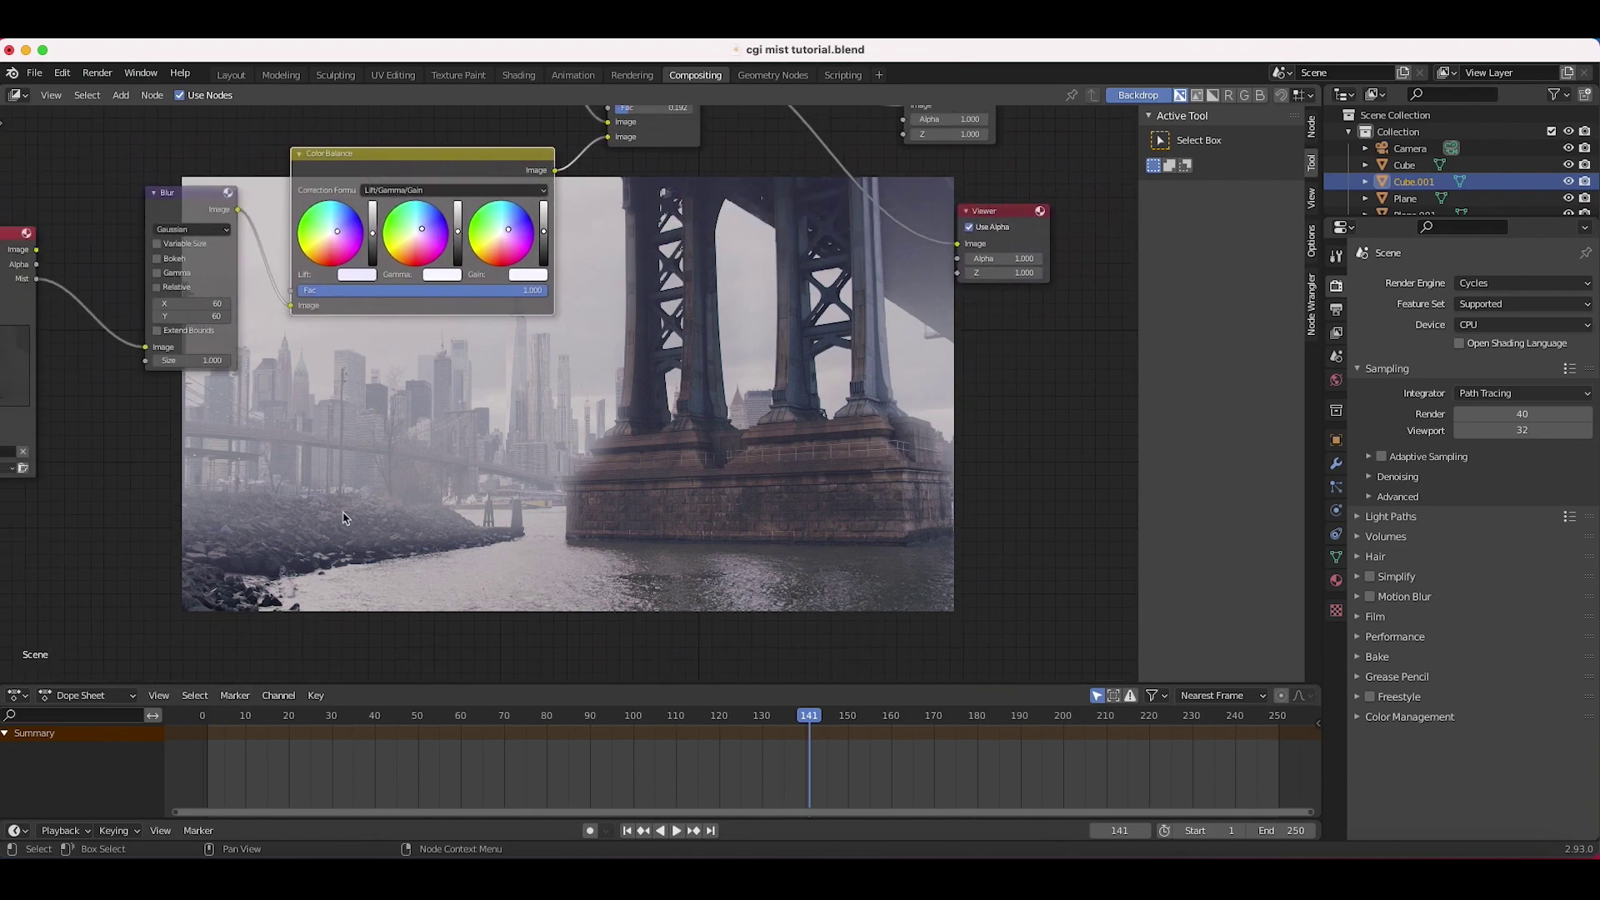
scroll(321, 557, right, 1)
scroll(185, 547, right, 4)
scroll(185, 548, down, 1)
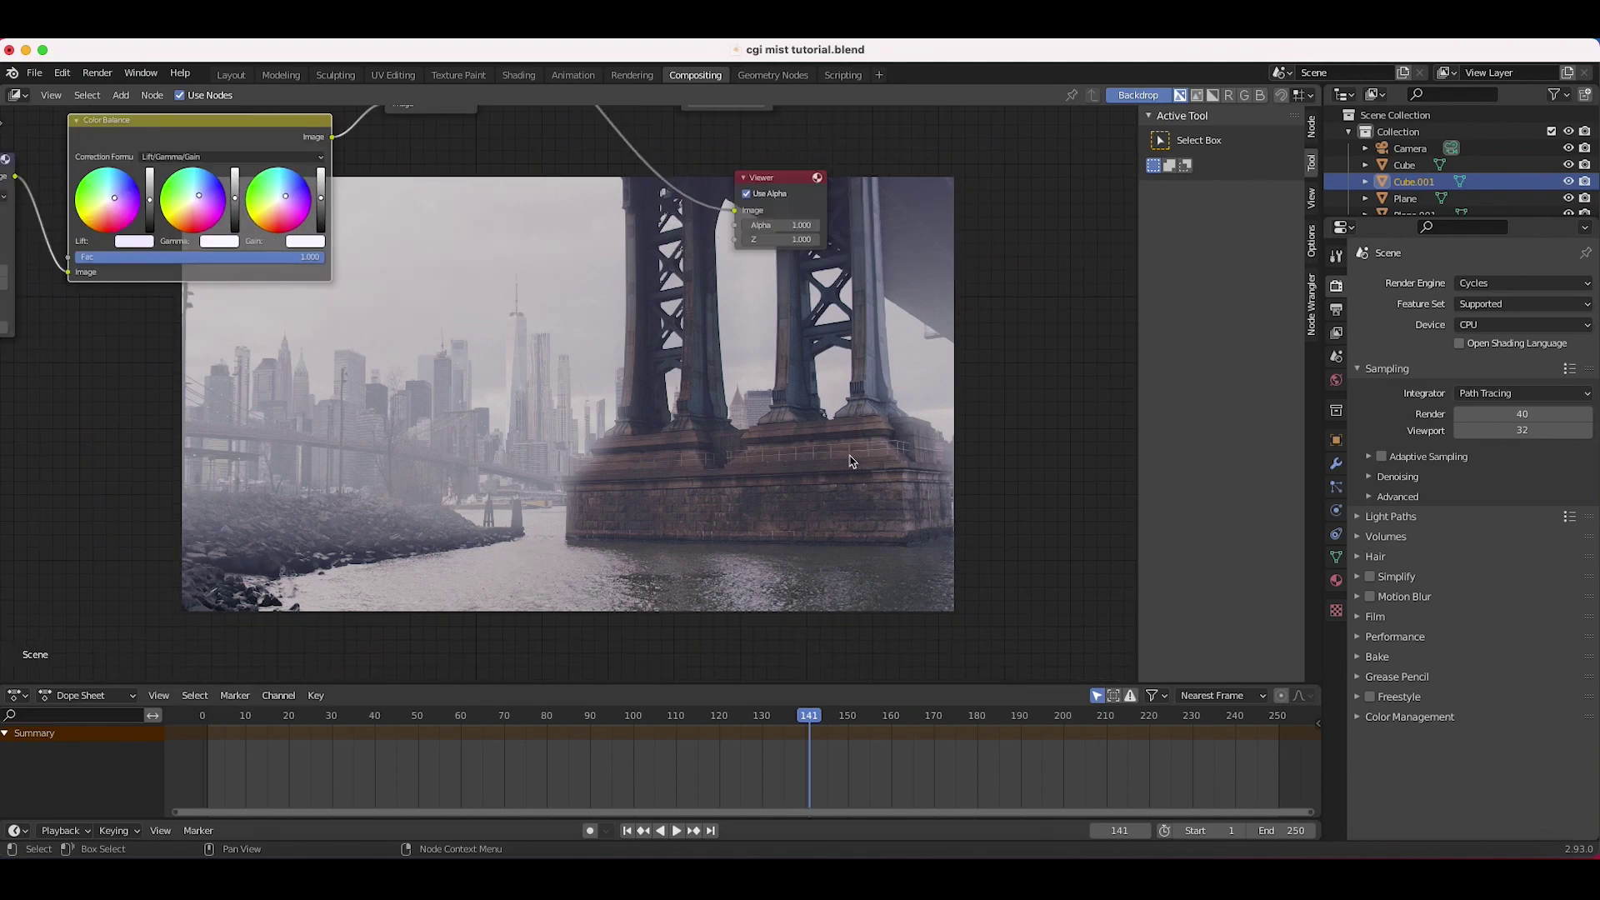
- Spread out the node graph by moving the Render Layers and Blur nodes further away from the Color Balance node
scroll(472, 483, left, 10)
scroll(472, 483, up, 4)
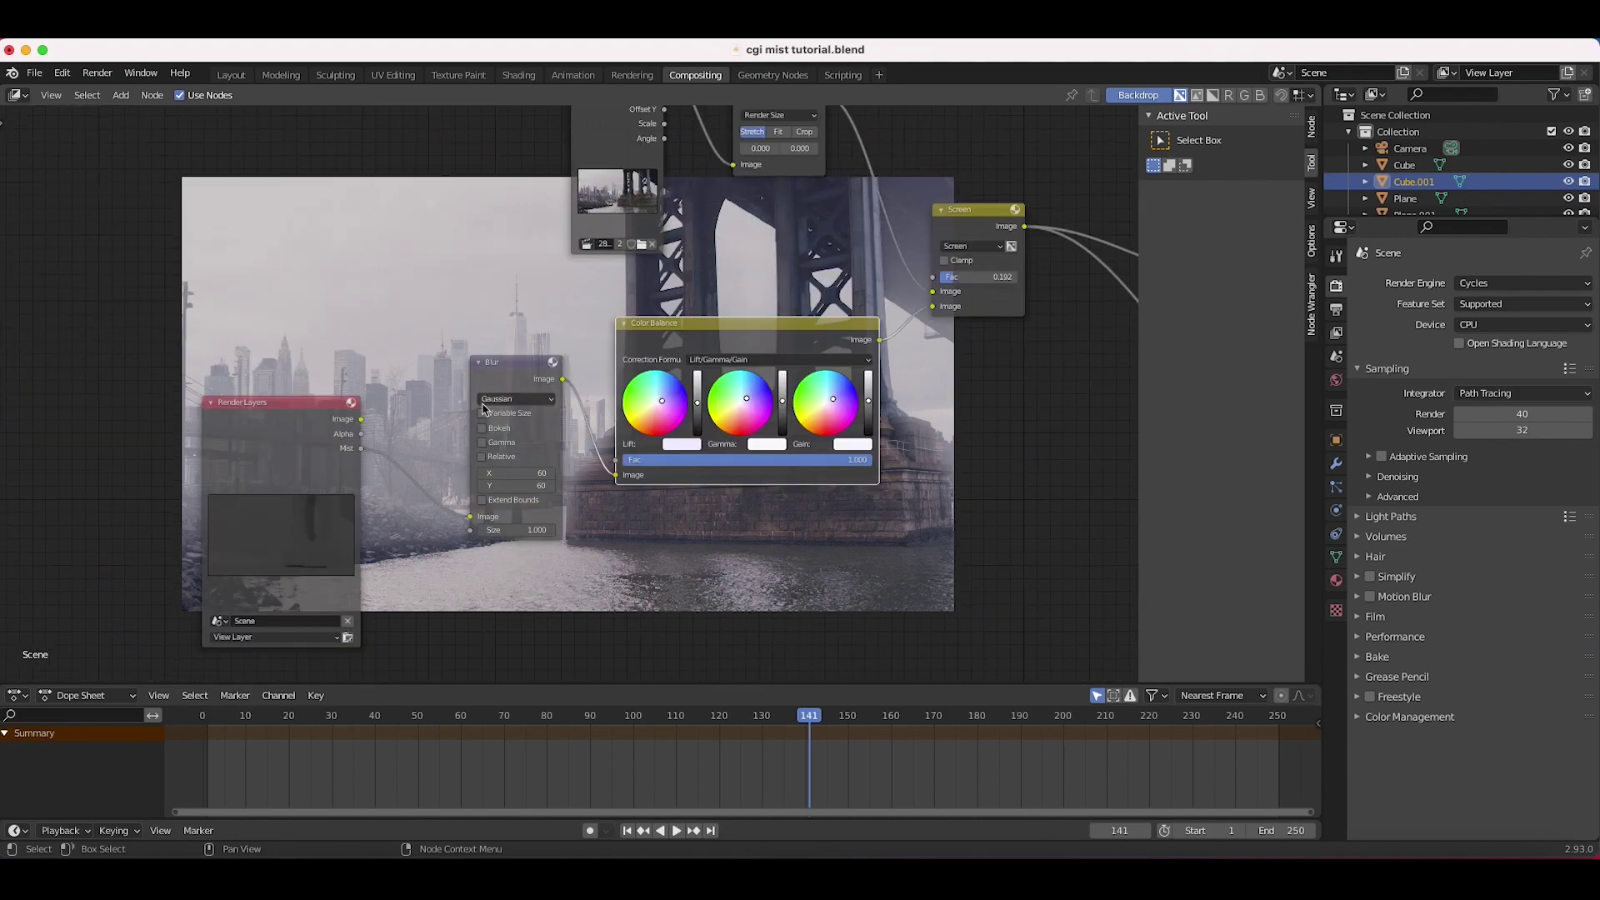
drag(327, 423, 206, 423)
drag(500, 363, 368, 374)
- Set the Blur node's X and Y size to 100 and check the softened mist in the preview
click(397, 485)
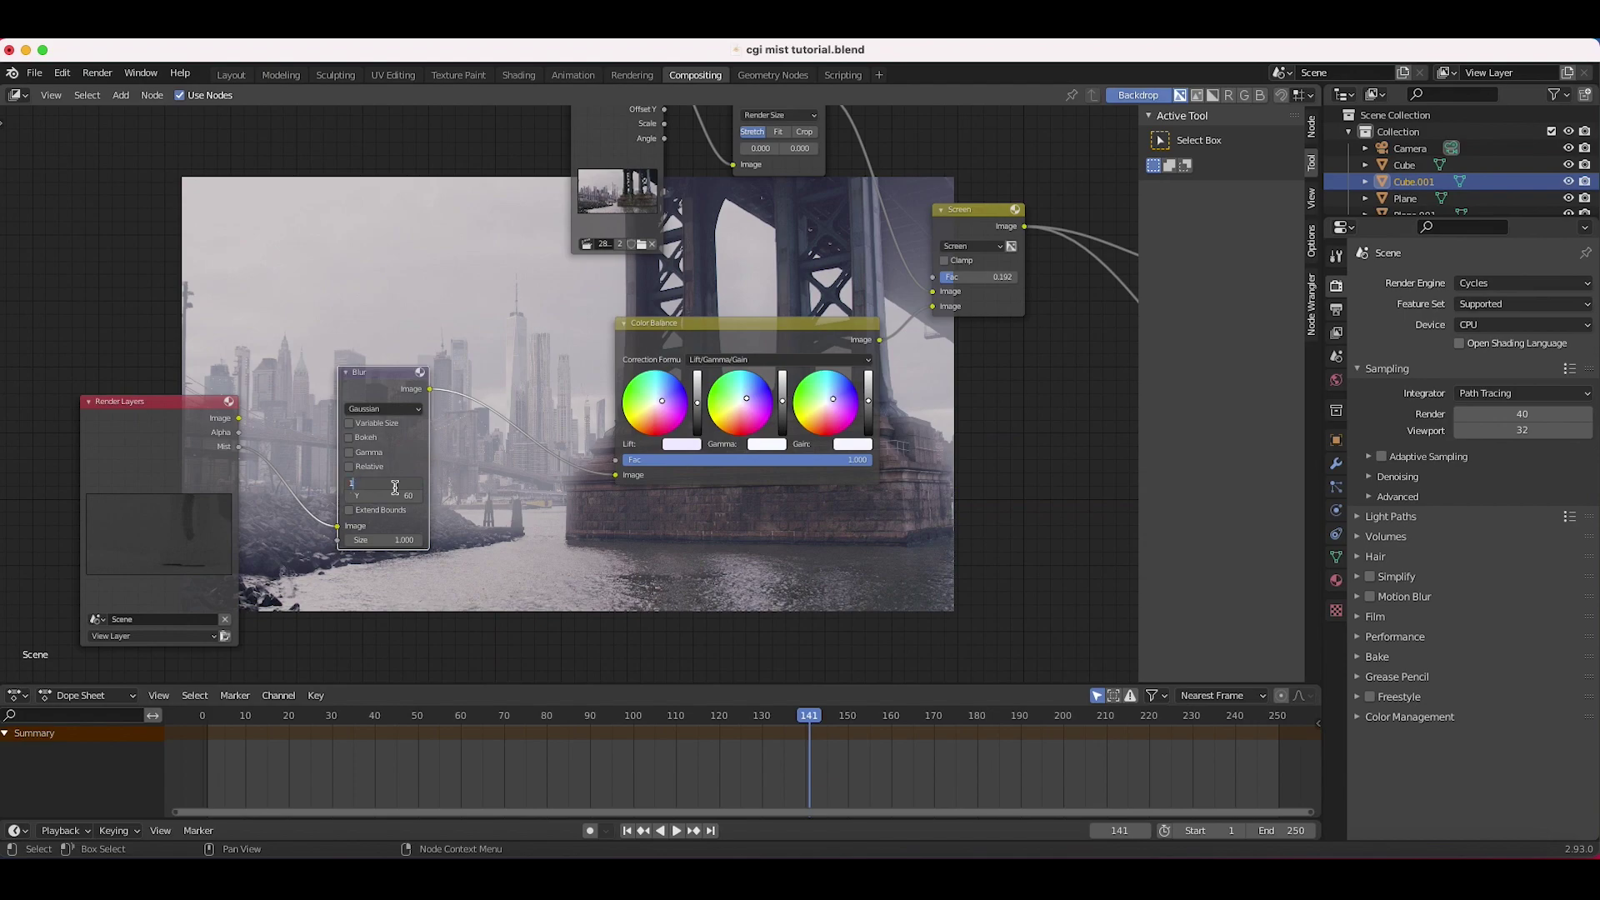
key(Return)
click(395, 497)
text(100)
key(Return)
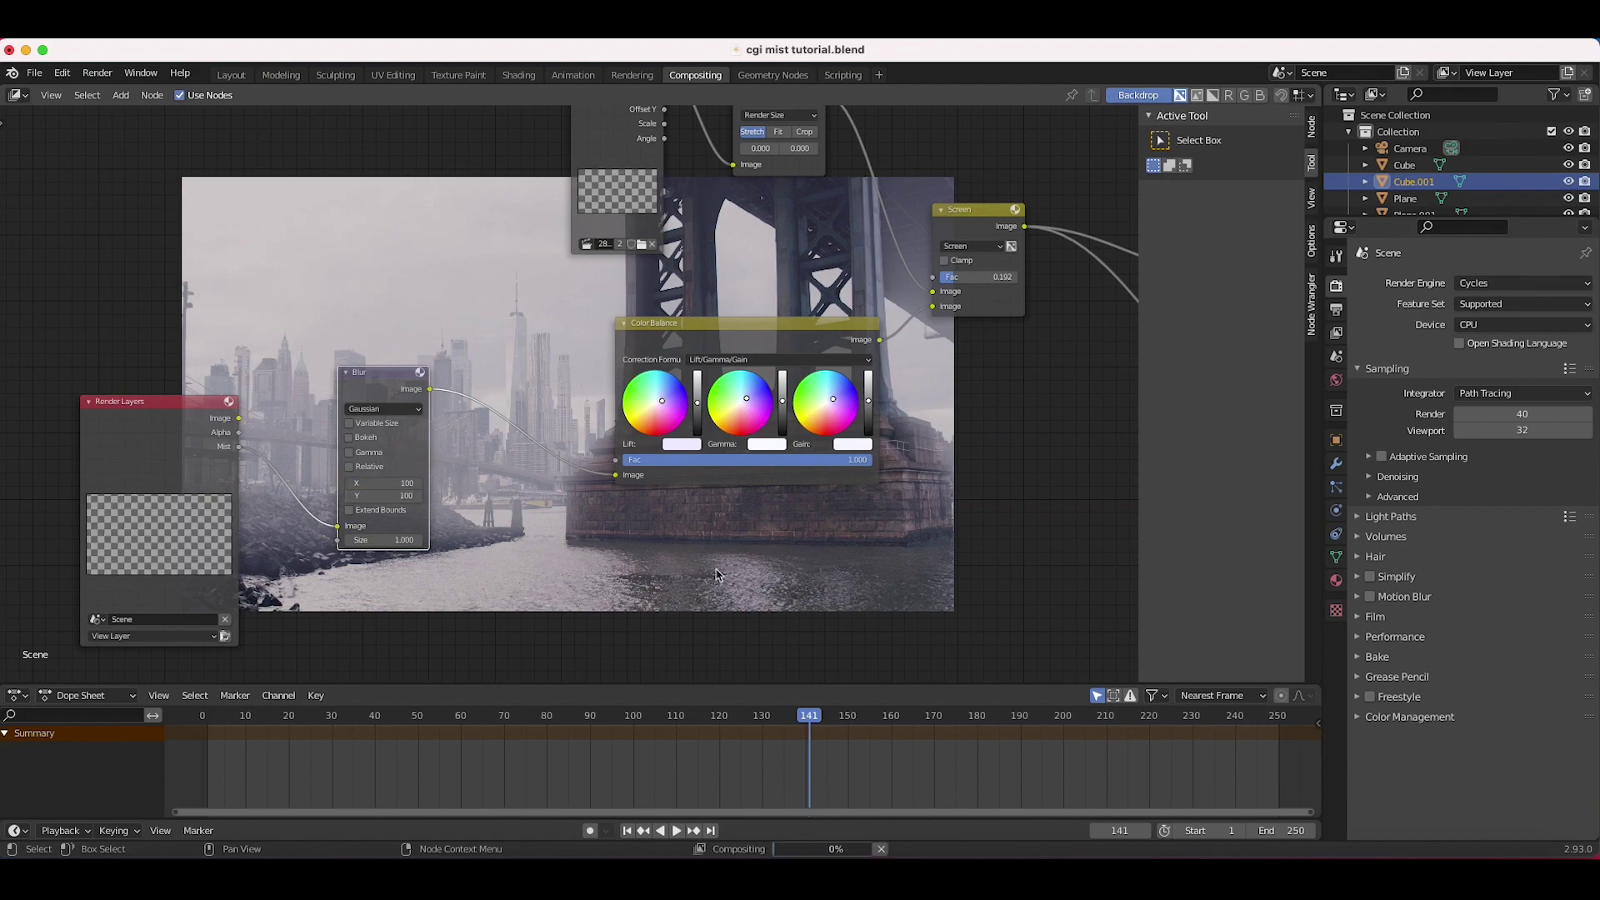
scroll(717, 575, down, 5)
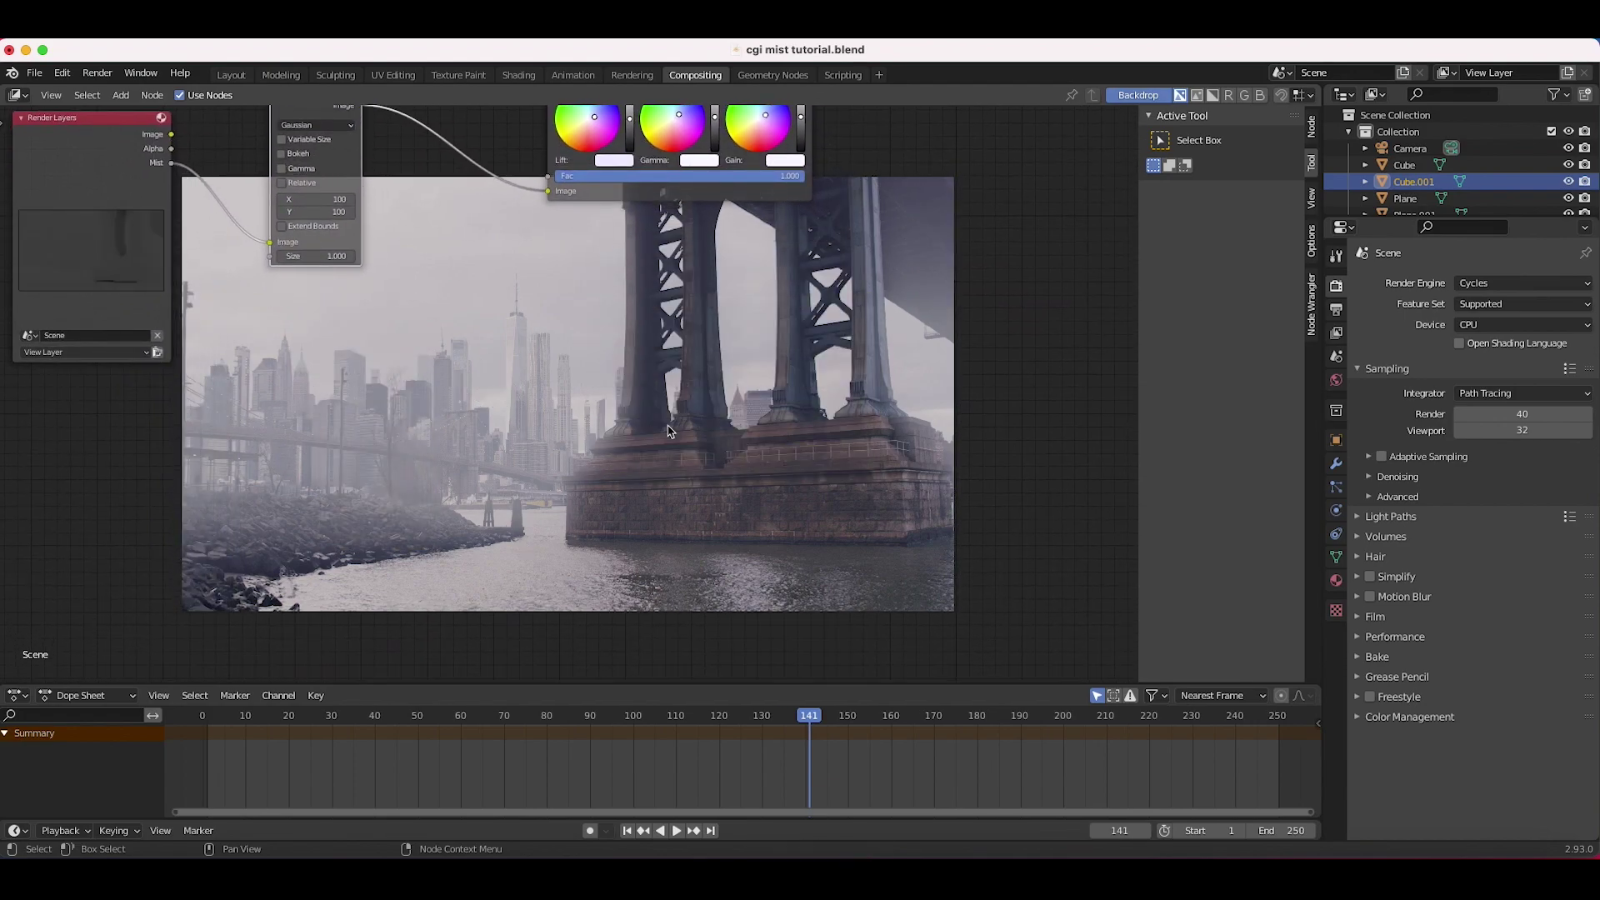
- Set the Blur node's X and Y size to 120
scroll(671, 432, up, 5)
click(361, 486)
text(120)
key(Return)
- Set the Screen mix node's factor to 0.1
scroll(529, 347, right, 6)
scroll(529, 346, up, 5)
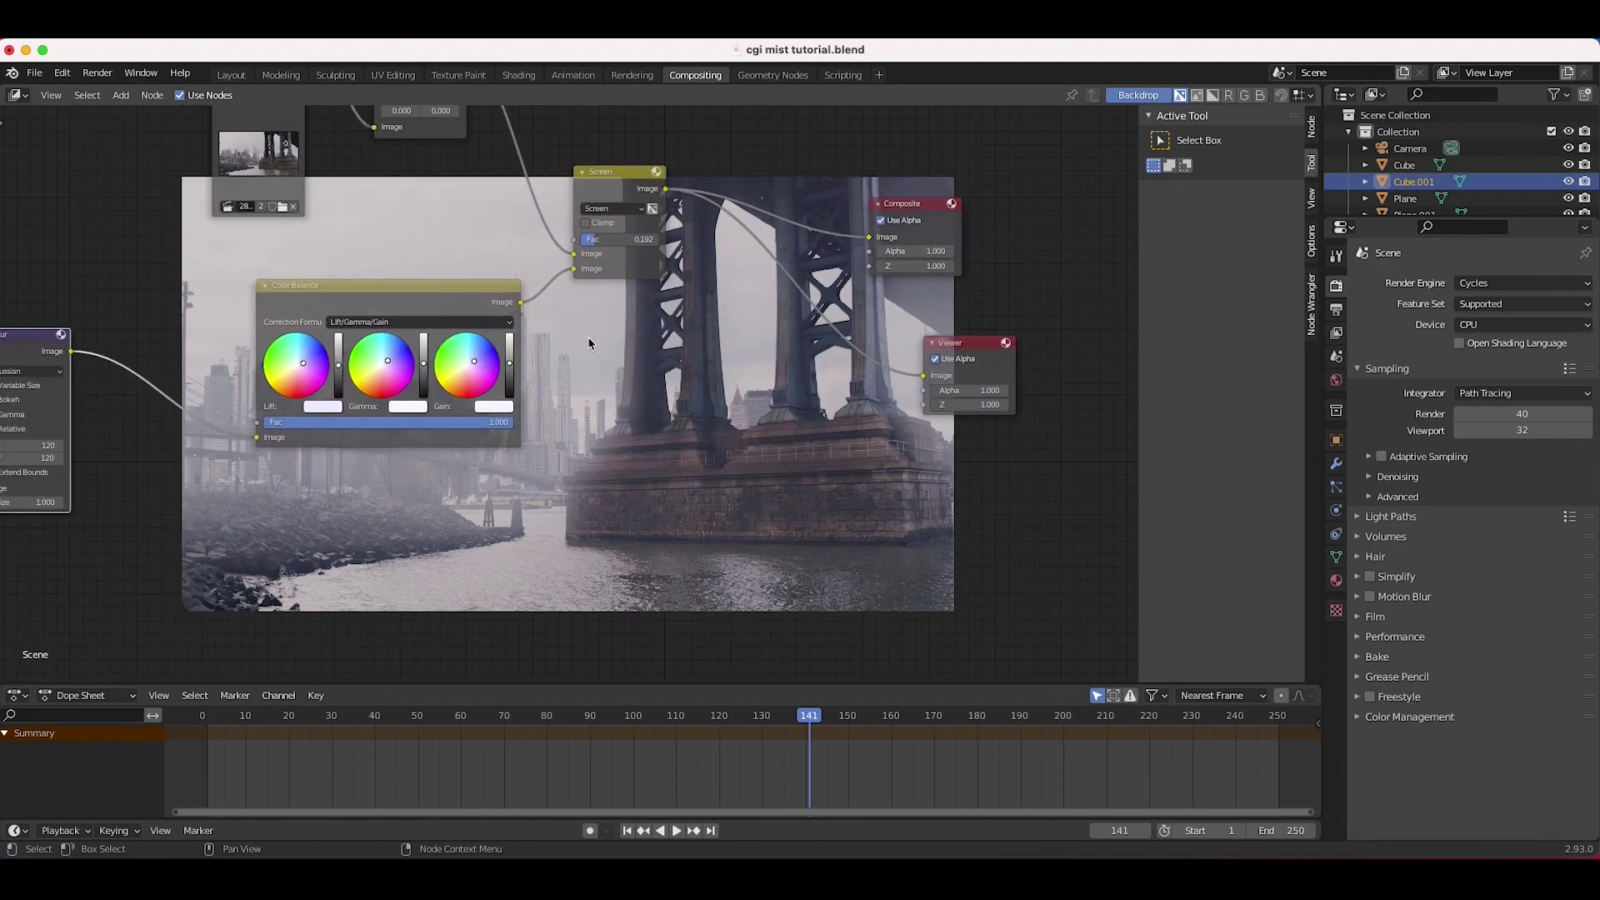
scroll(618, 360, down, 2)
scroll(619, 360, right, 2)
scroll(447, 439, down, 1)
scroll(448, 439, left, 1)
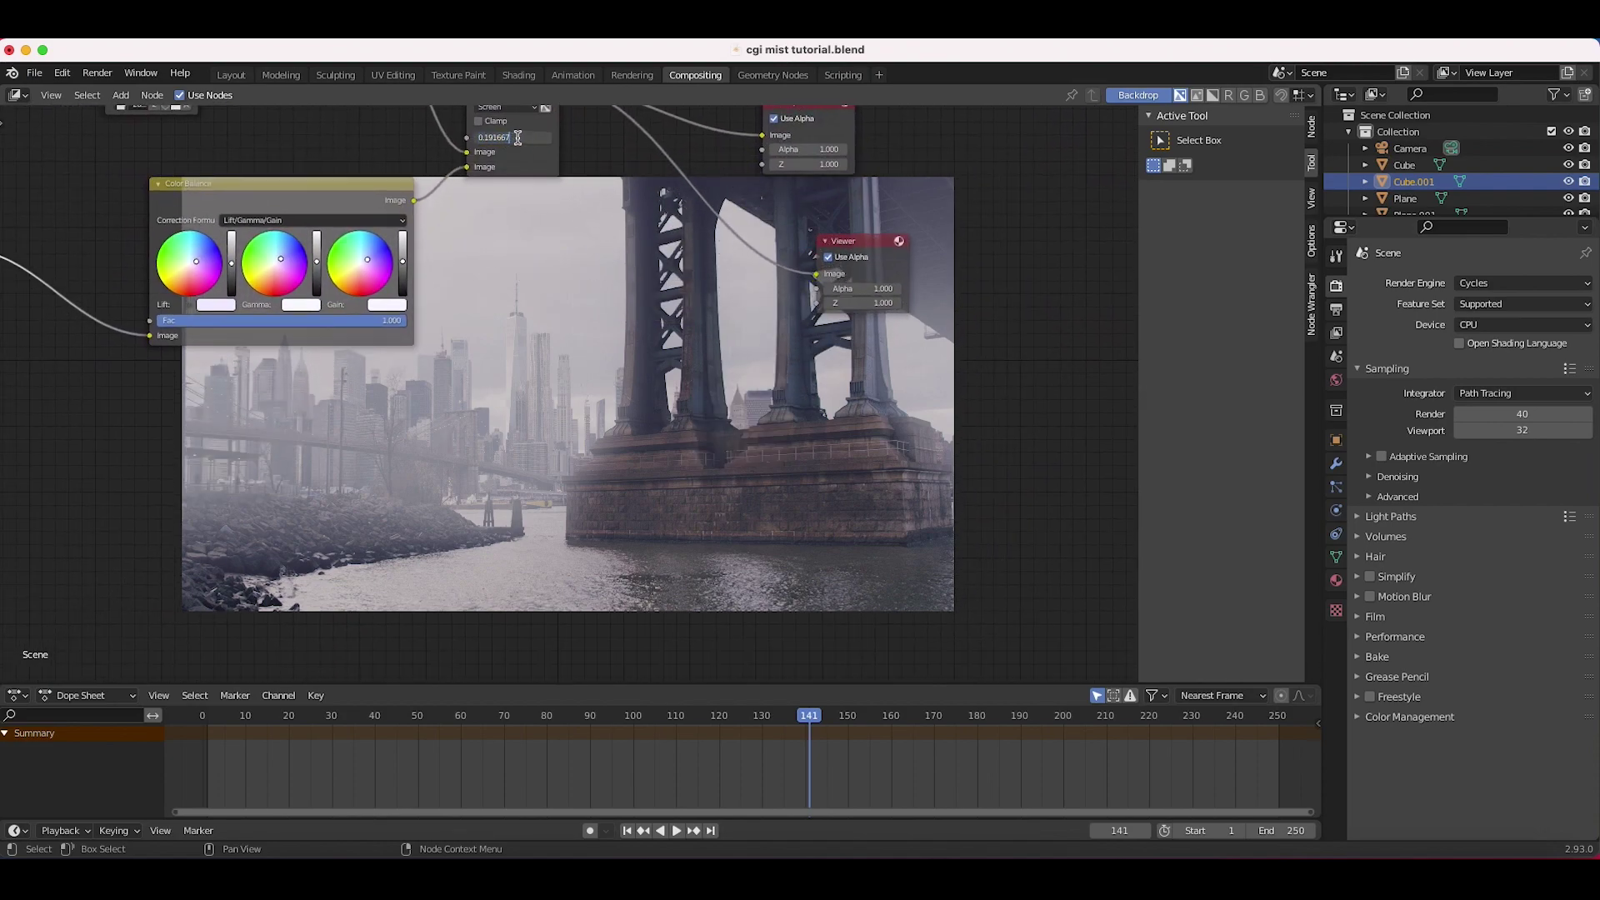
click(517, 137)
text(0.1)
key(Return)
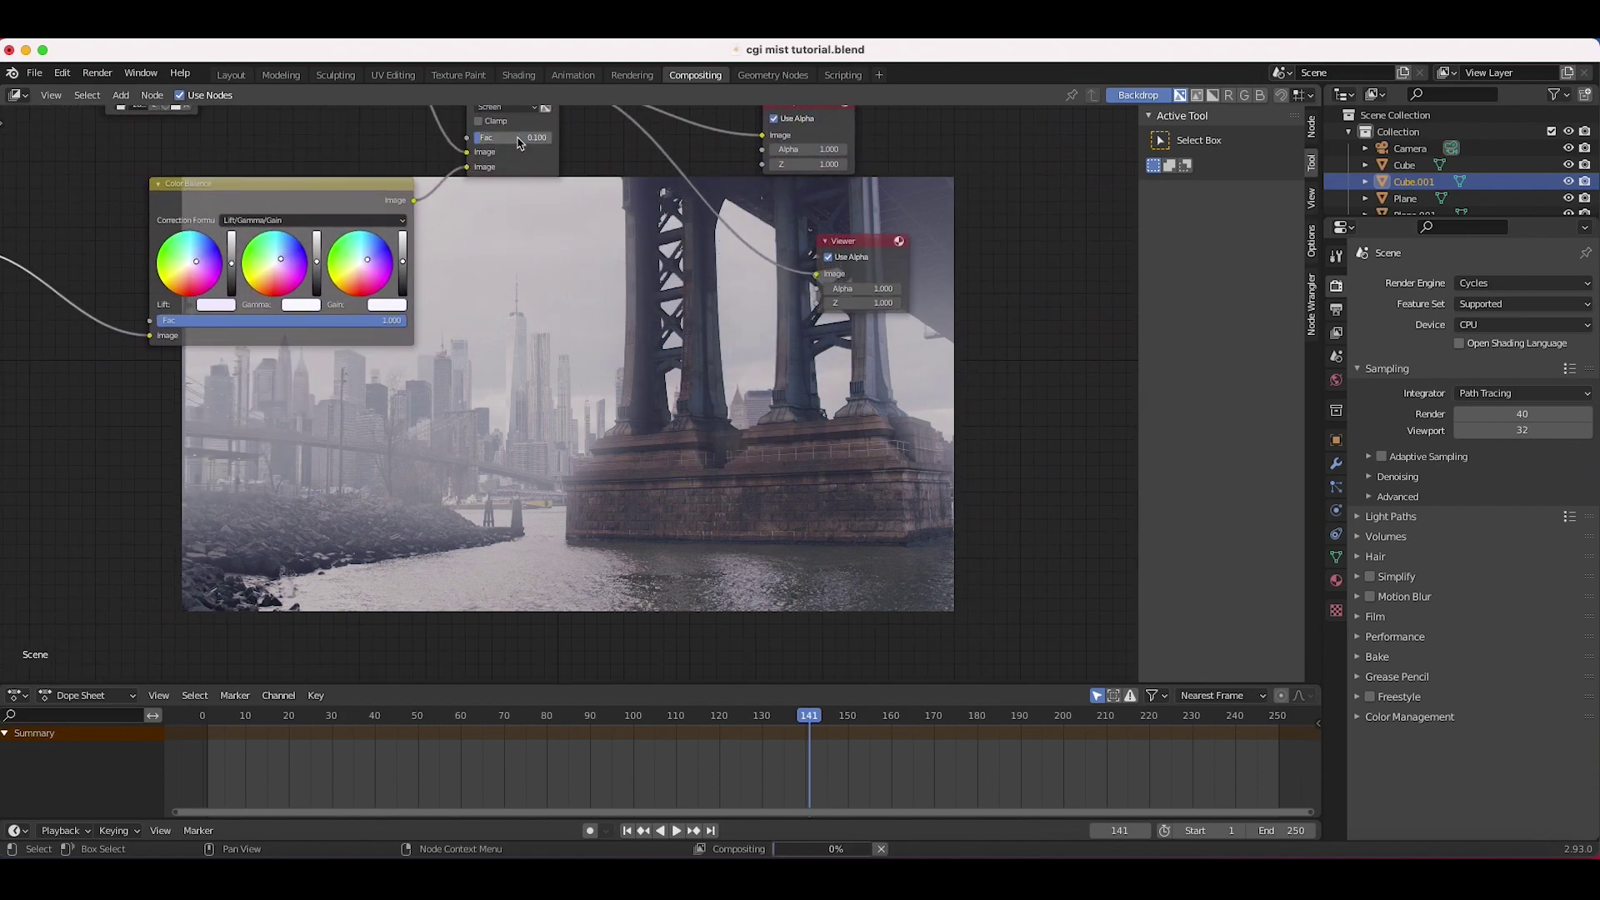
- Examine the reduced mist over the skyline, shore and bridge pier and compare it with the footage without mist
scroll(639, 554, right, 5)
scroll(639, 554, down, 1)
scroll(639, 555, left, 7)
scroll(639, 554, down, 1)
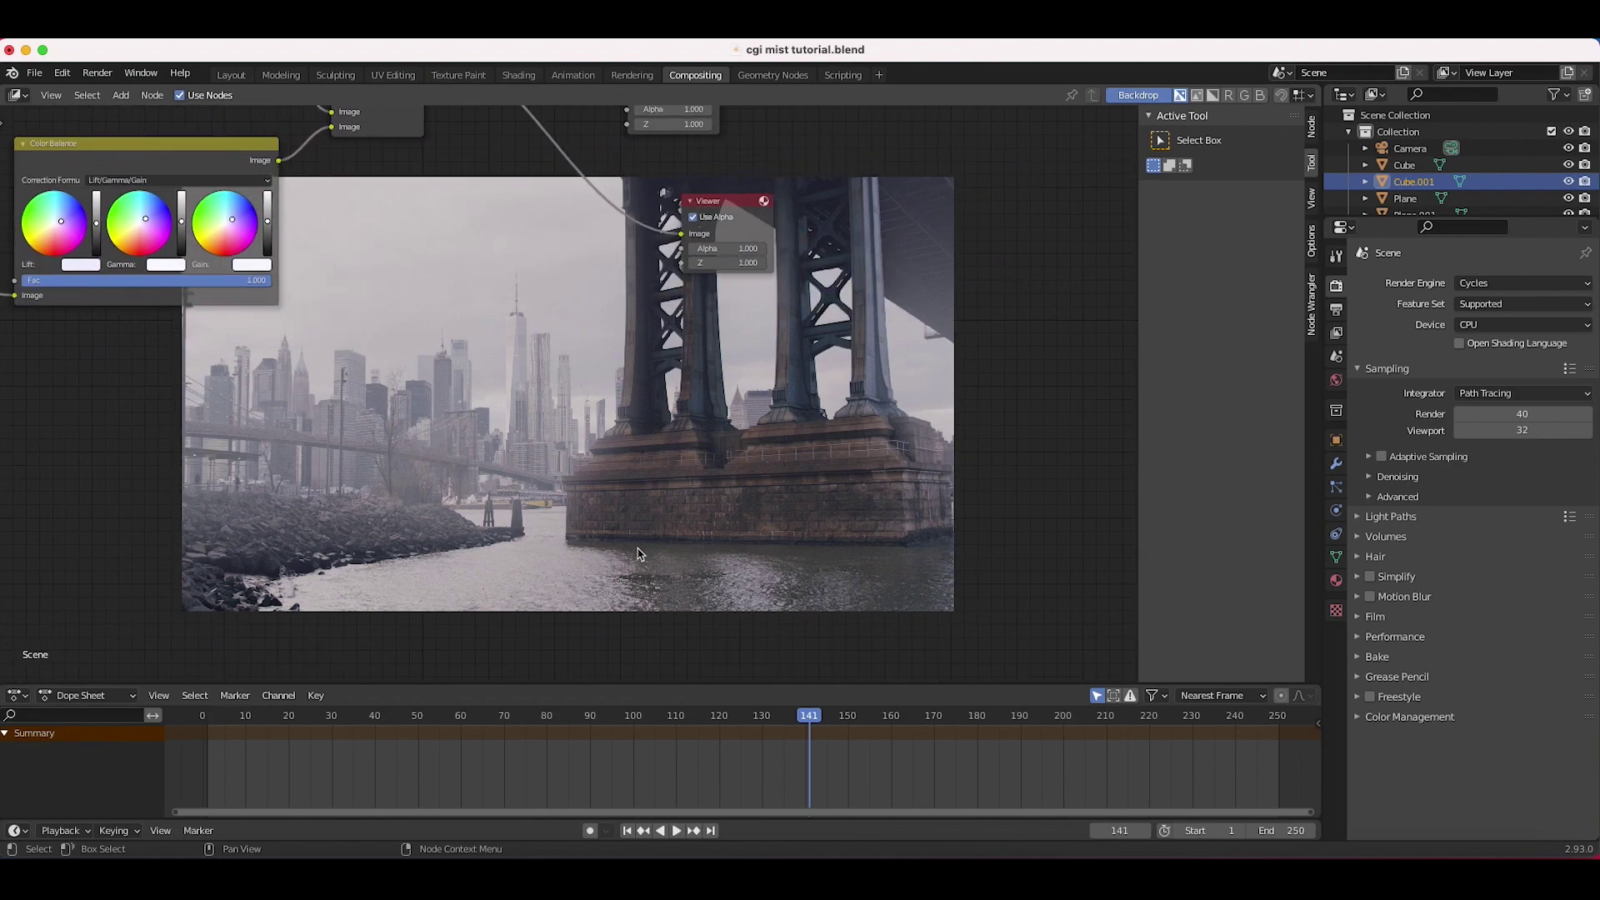
scroll(492, 412, down, 3)
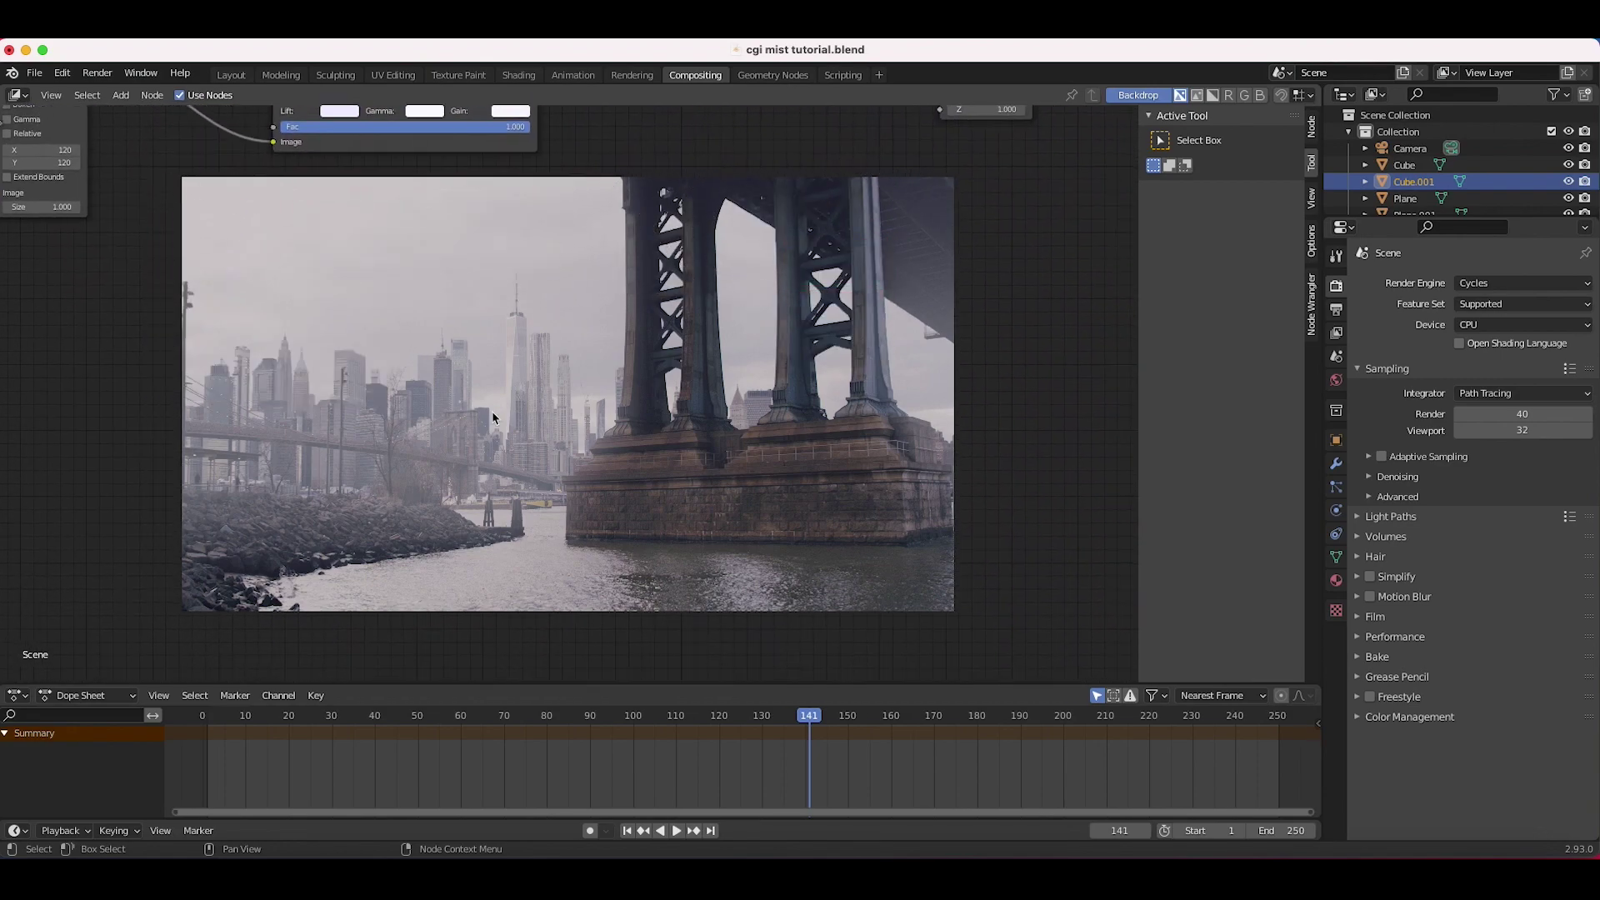
scroll(493, 411, up, 3)
scroll(493, 412, right, 2)
scroll(564, 210, down, 2)
scroll(564, 211, right, 1)
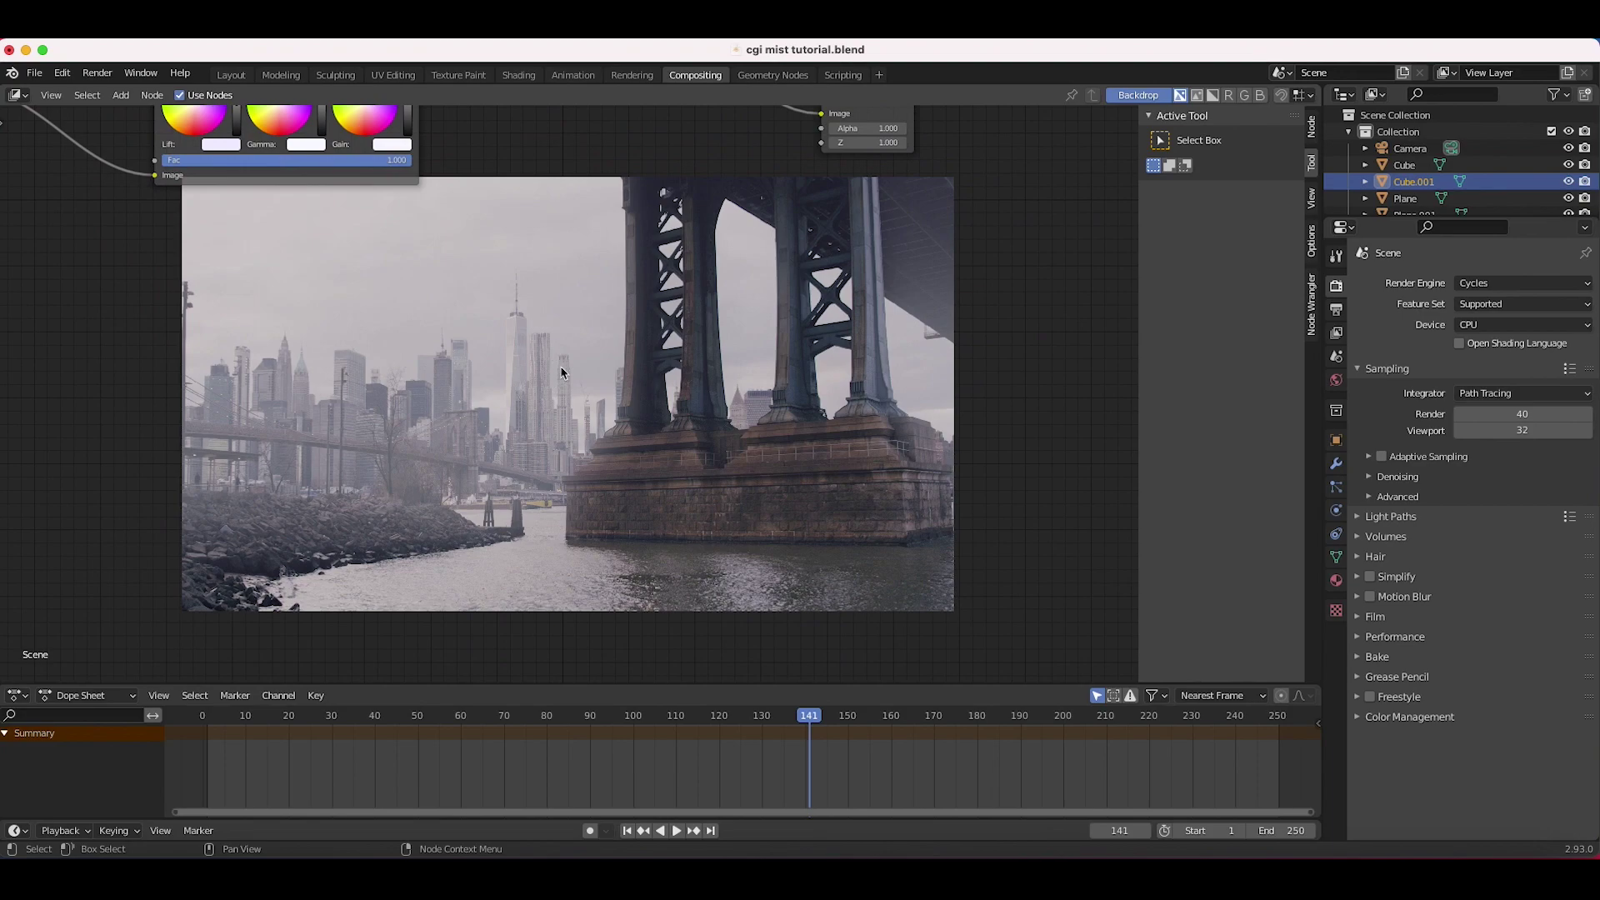
scroll(561, 372, up, 5)
scroll(627, 500, down, 7)
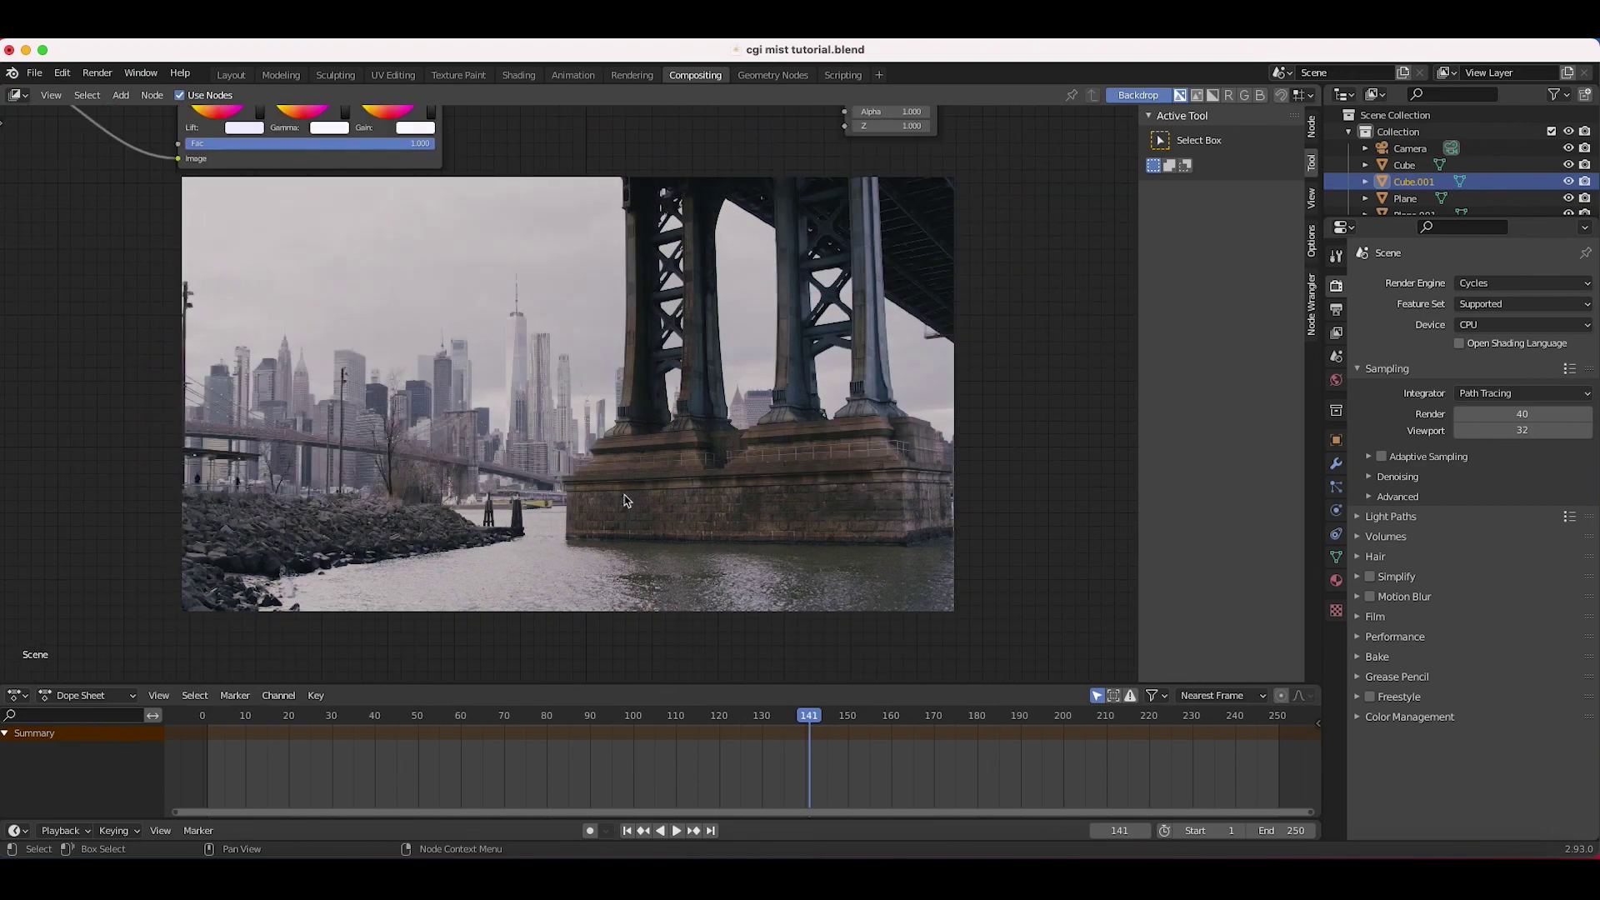
- Set the Screen mix node's factor to 0.2 and check the mist across the river footage
scroll(637, 473, up, 7)
drag(511, 322, 527, 321)
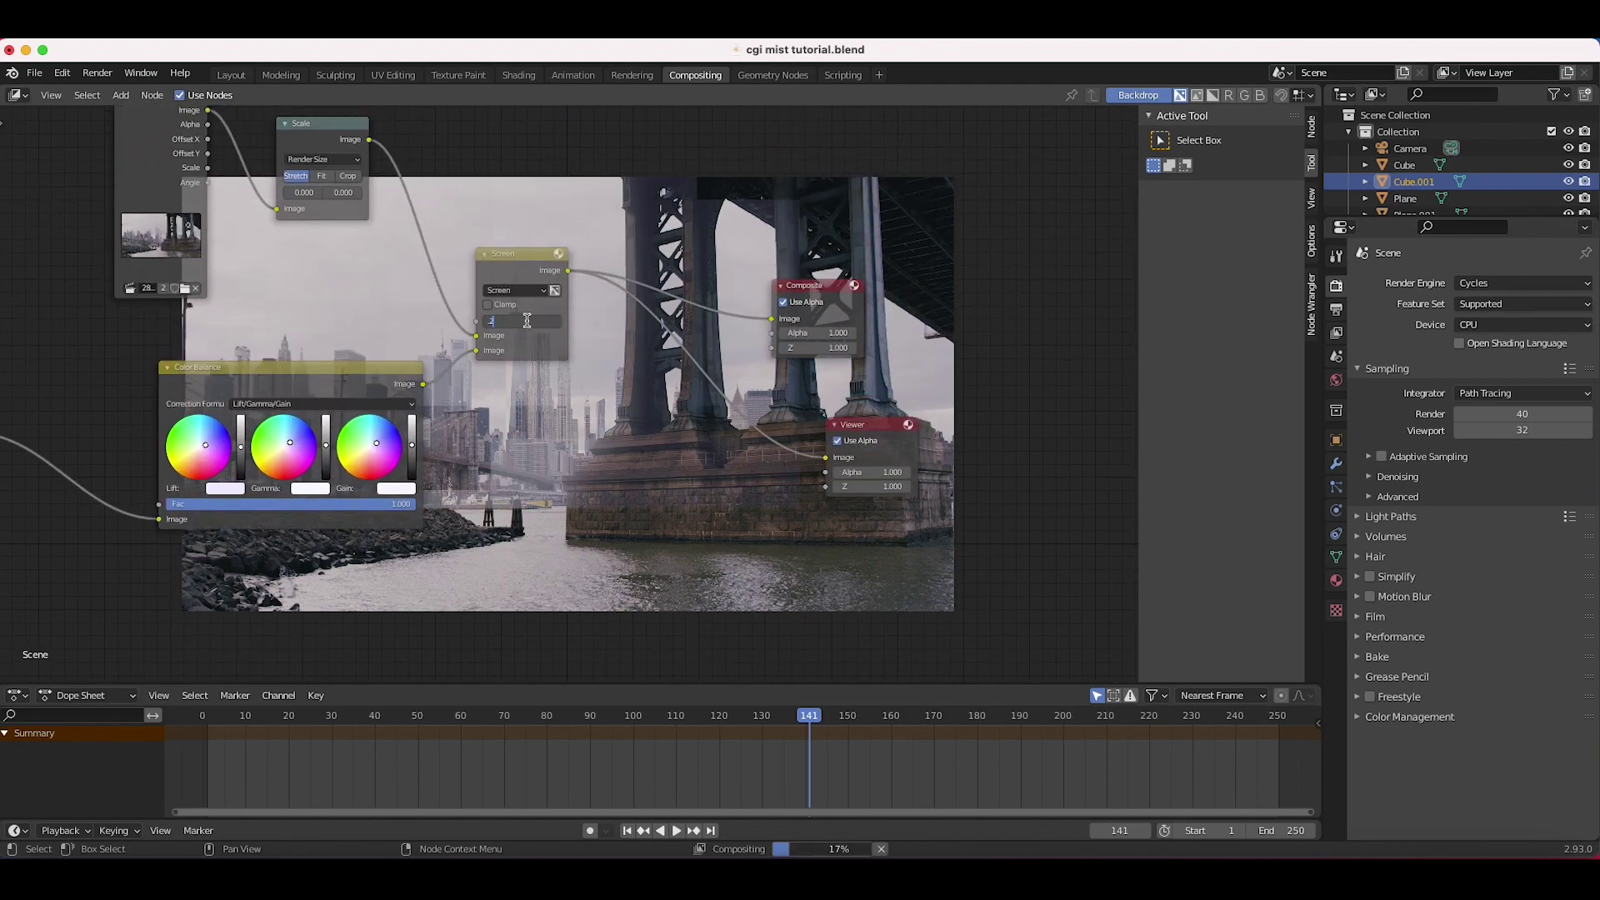
scroll(692, 479, down, 6)
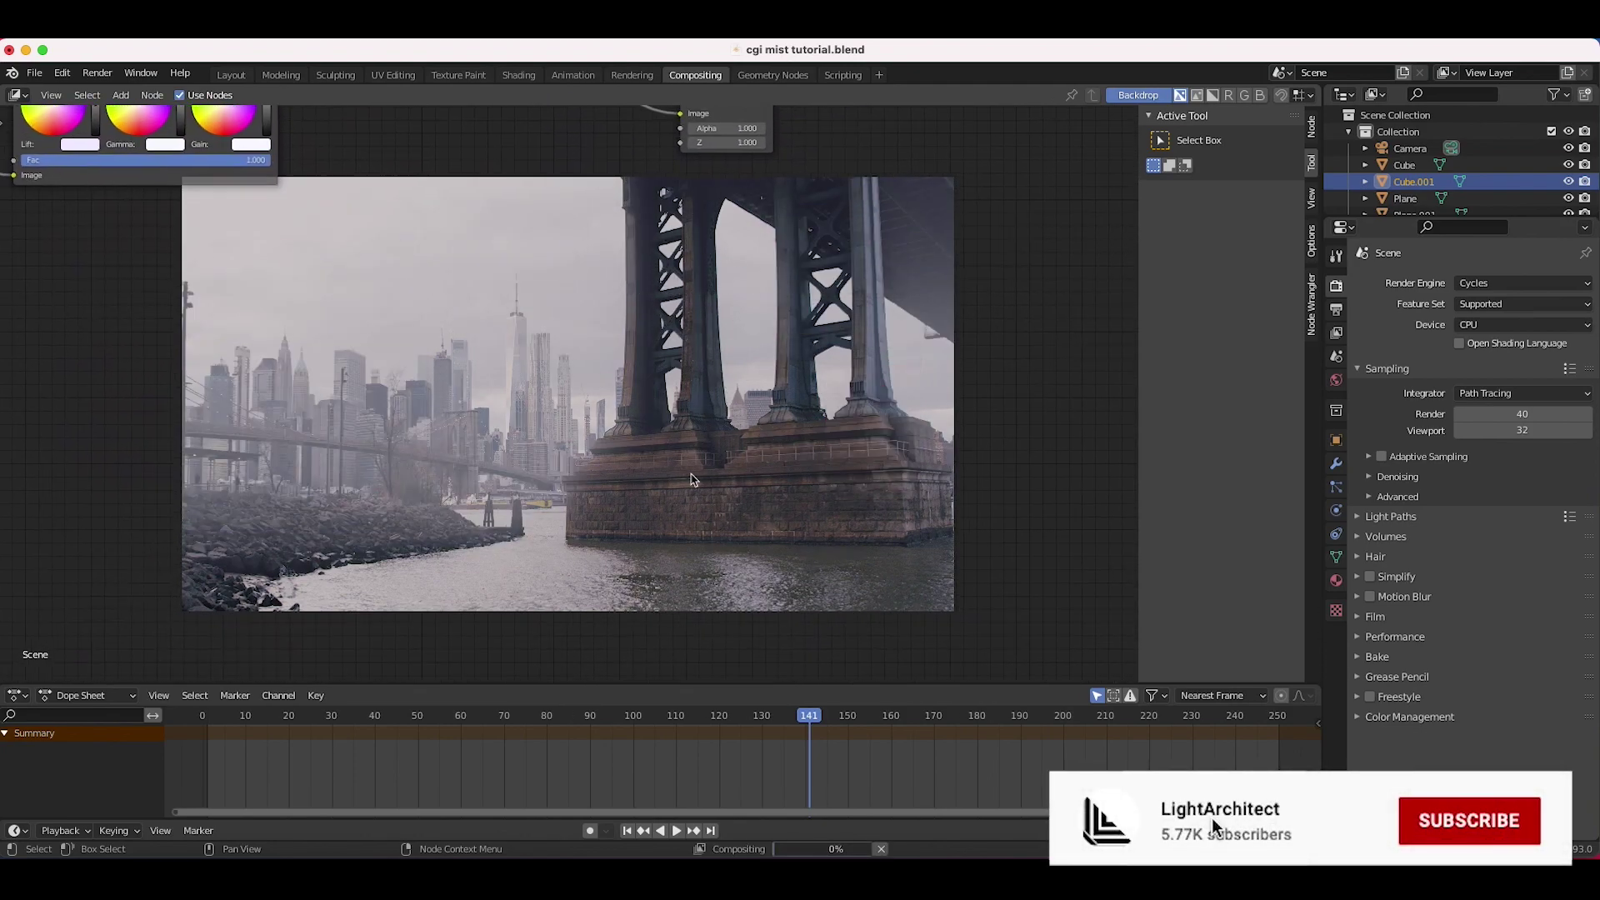
scroll(691, 480, up, 6)
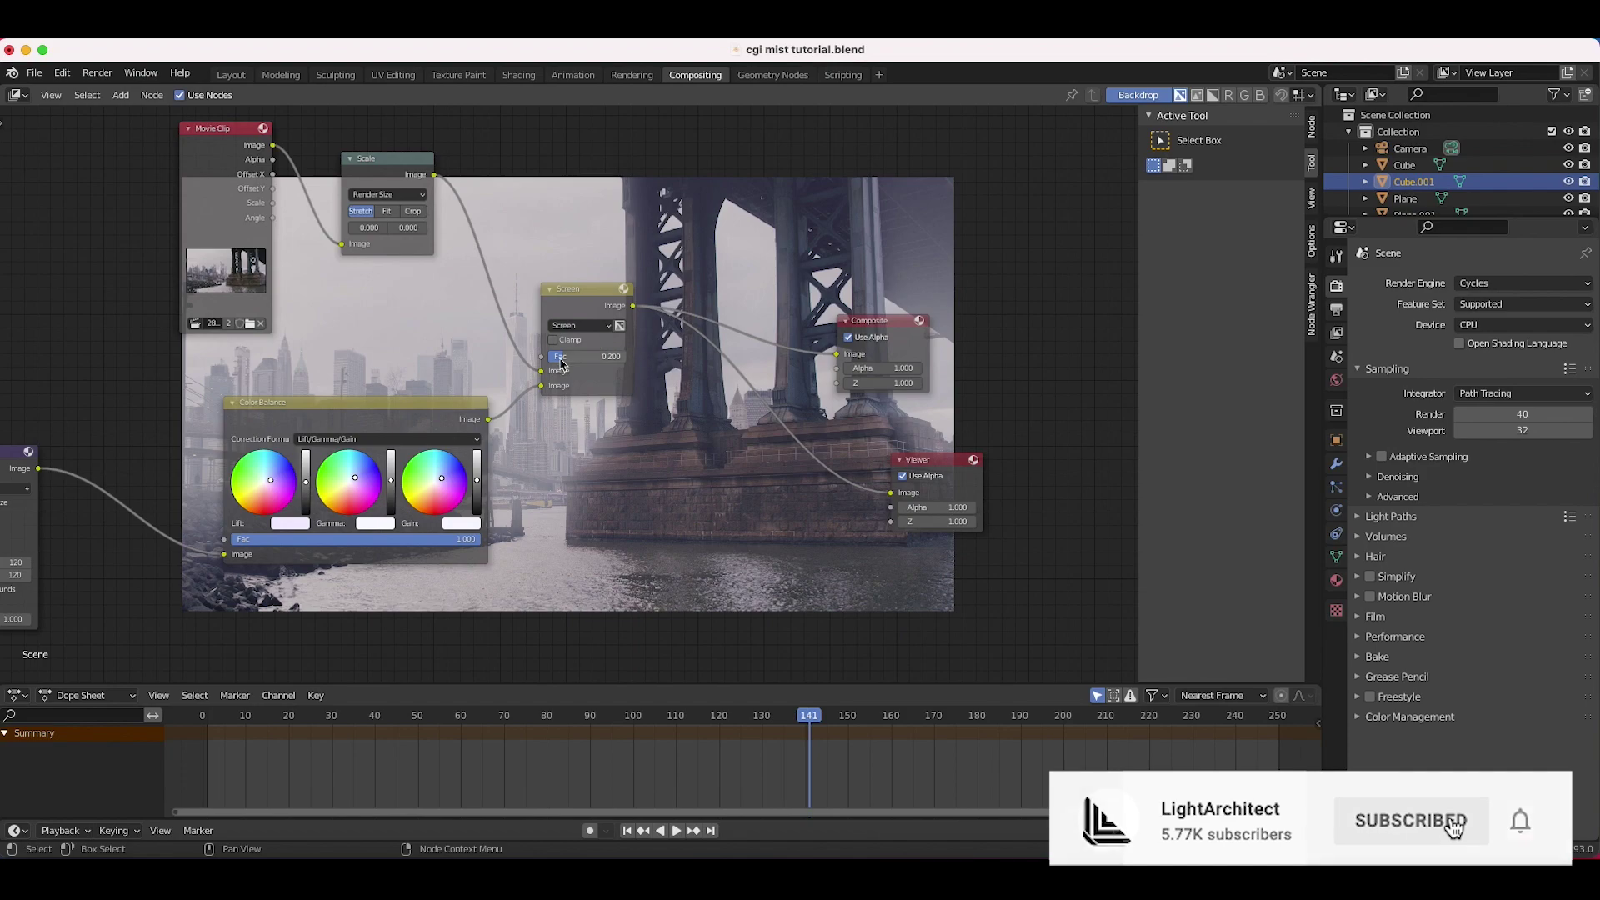
scroll(538, 454, left, 5)
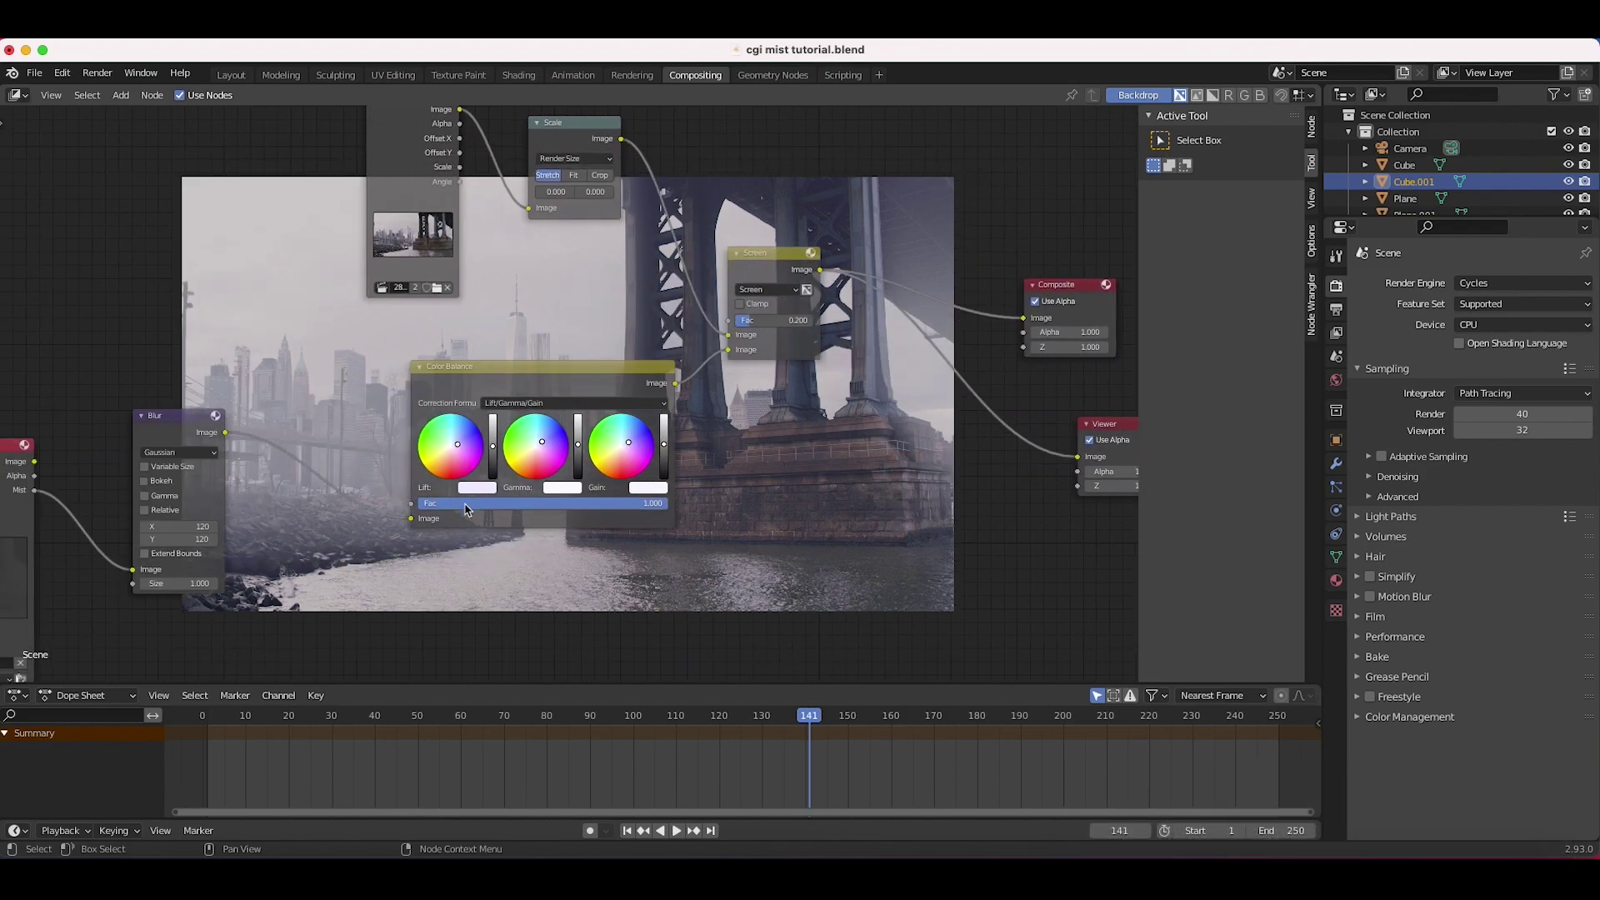
middle_drag(788, 477, 636, 208)
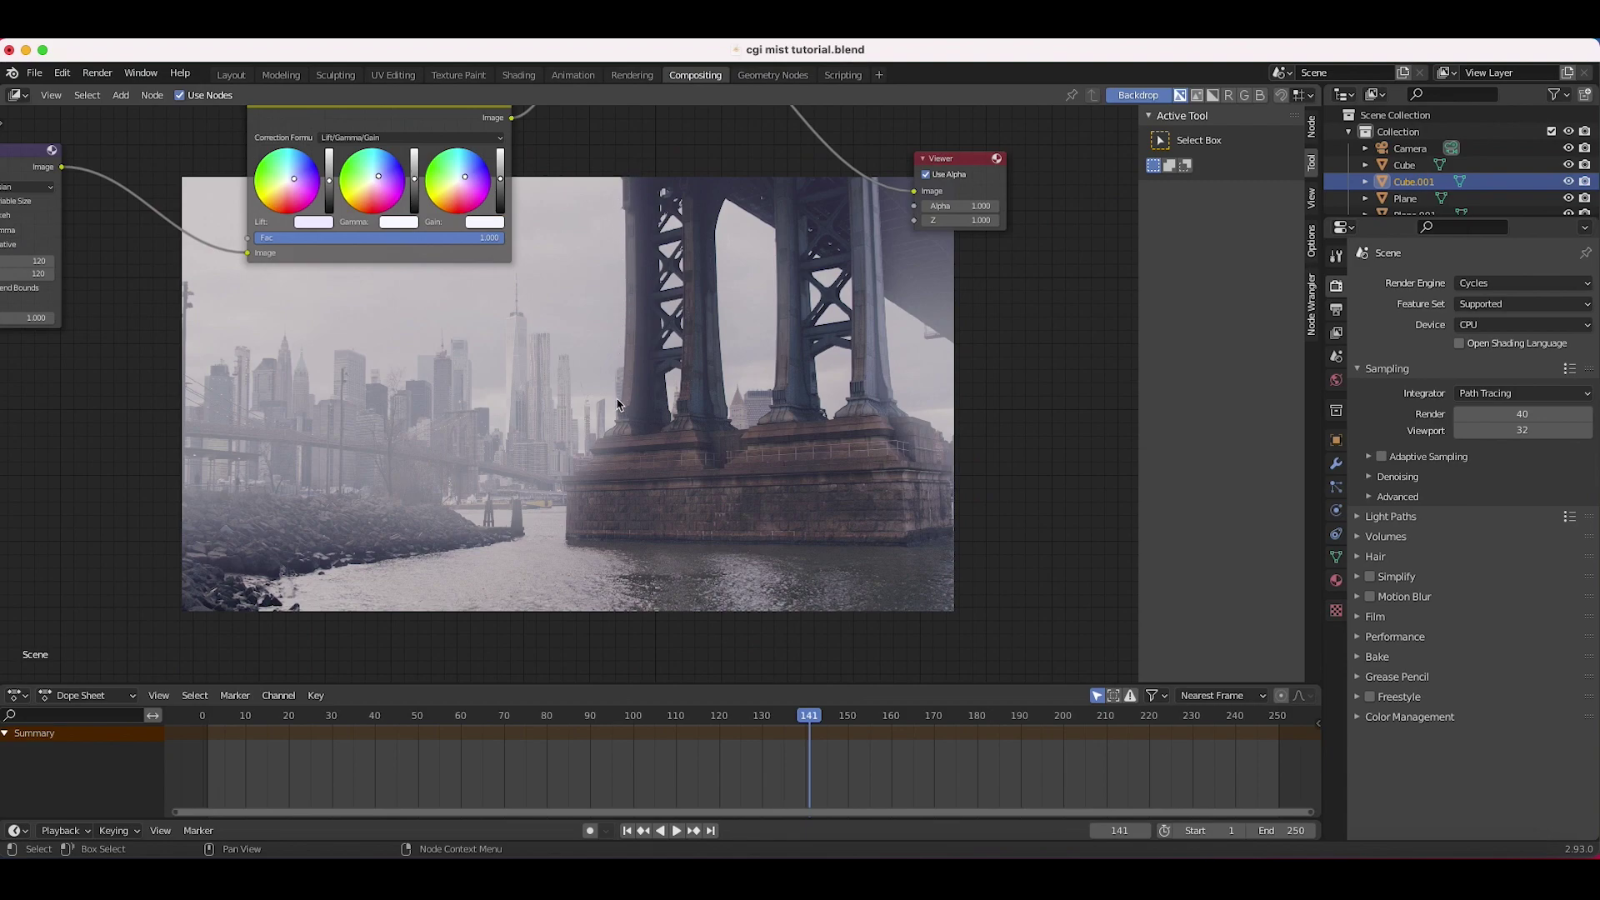
- Render the composited mist shot as an animation
scroll(641, 340, right, 3)
scroll(641, 340, down, 2)
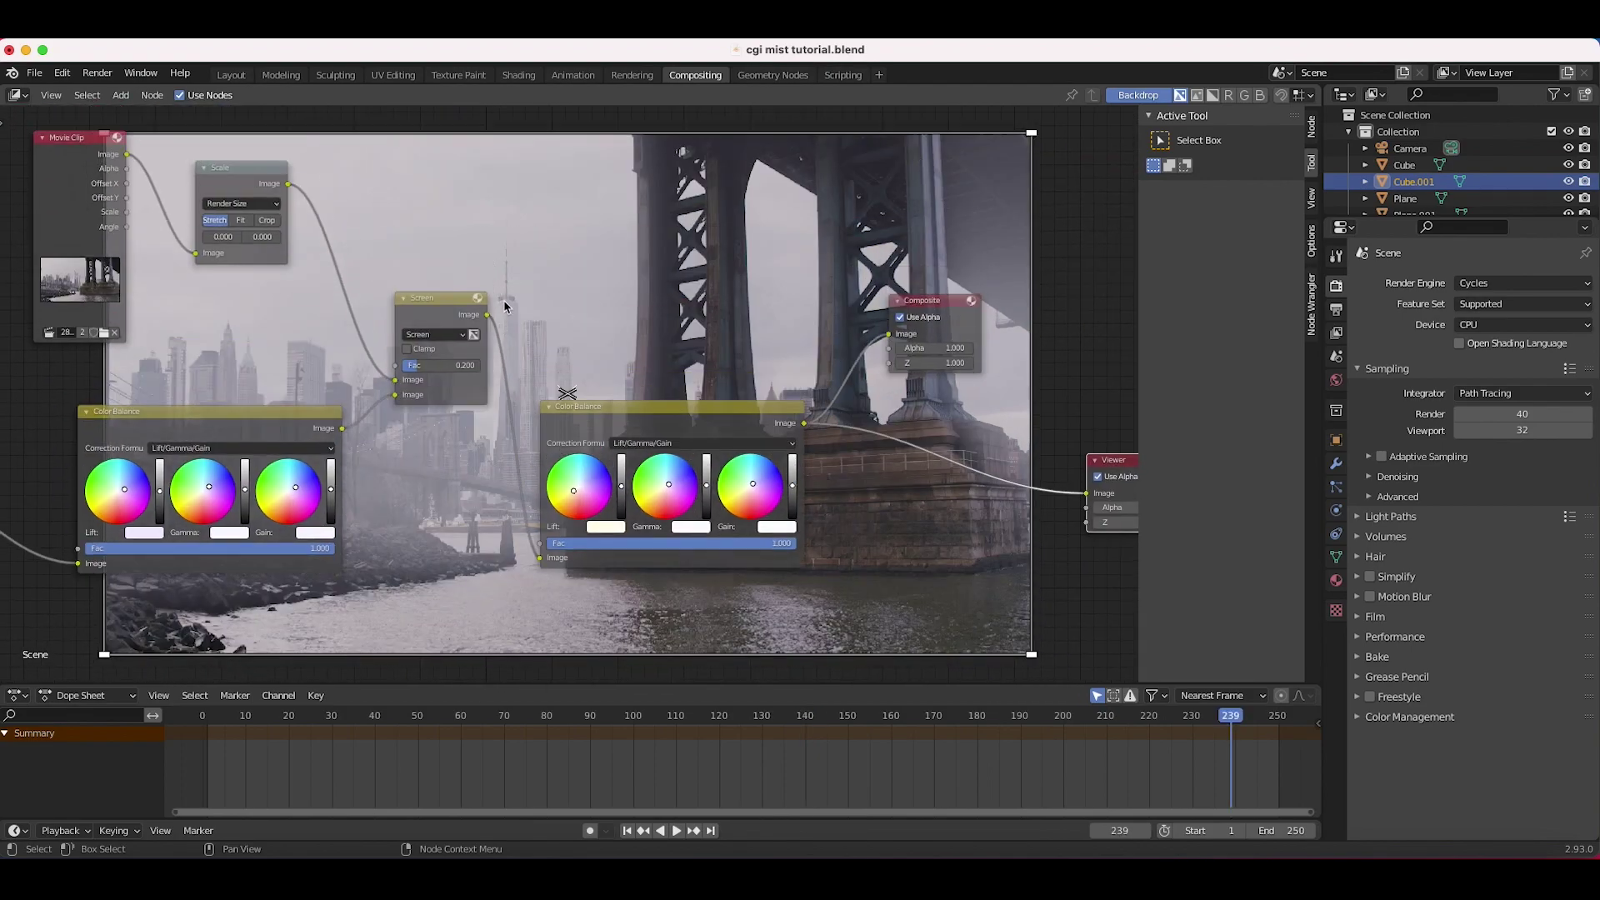
click(100, 73)
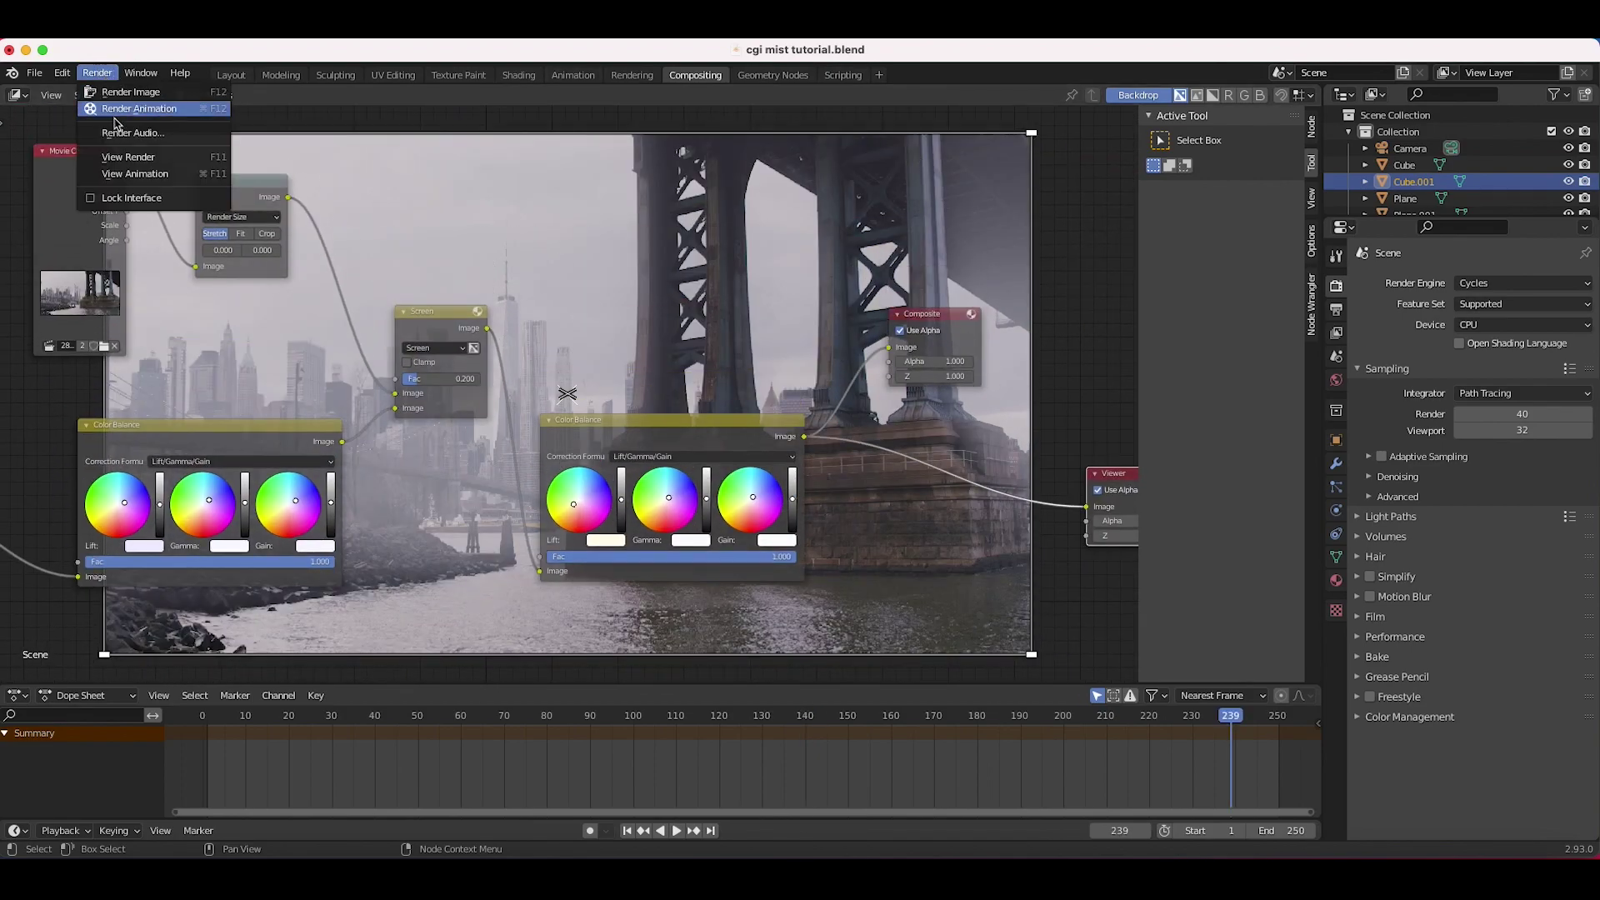
click(139, 109)
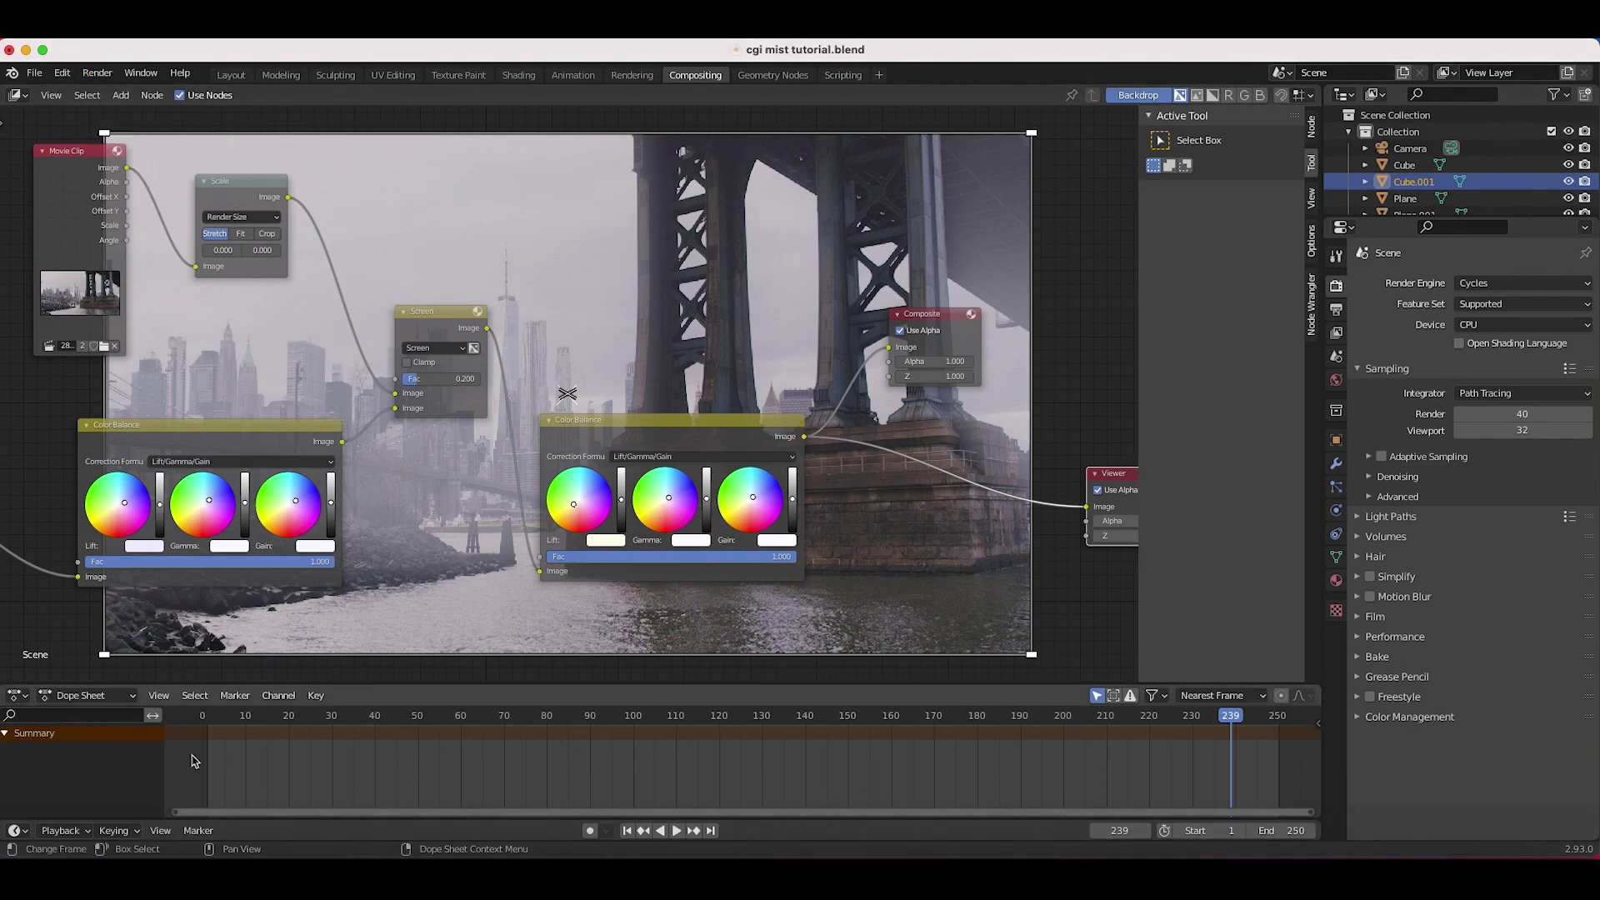